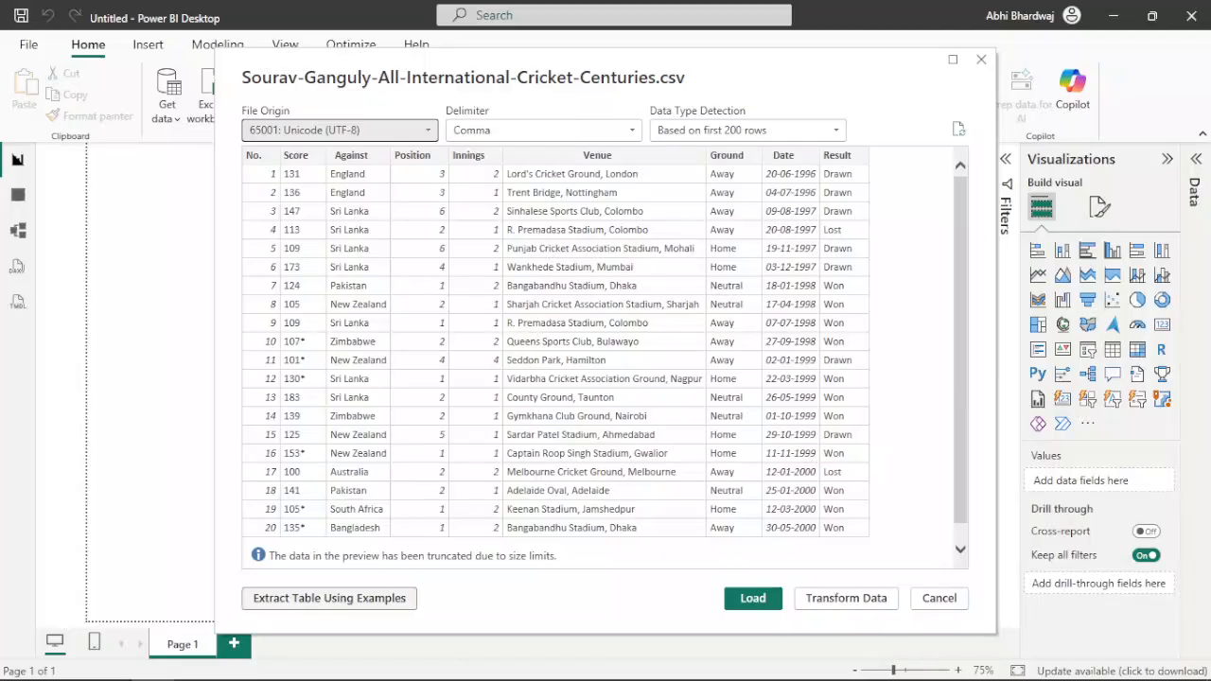
Step: Load the Sourav-Ganguly-All-International-Cricket-Centuries.csv data and place an empty line chart near the page's lower centre
{"action": "left_click", "coordinate": [752, 599]}
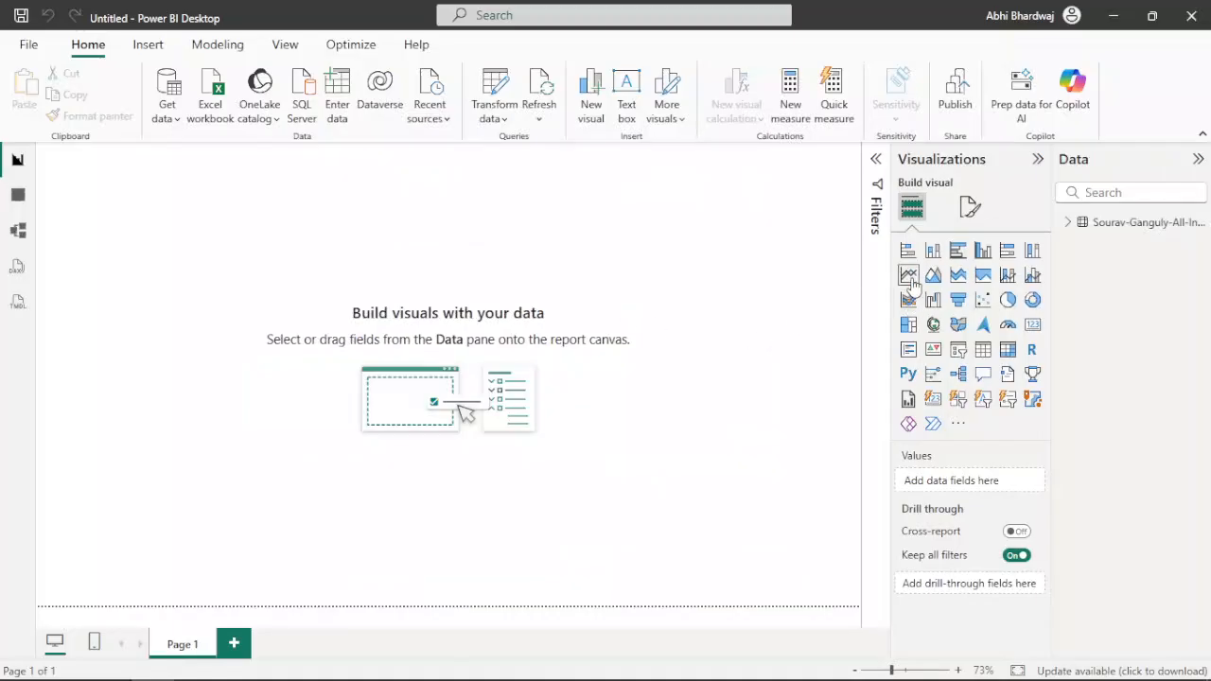
{"action": "left_click_drag", "start_coordinate": [909, 284], "coordinate": [176, 294]}
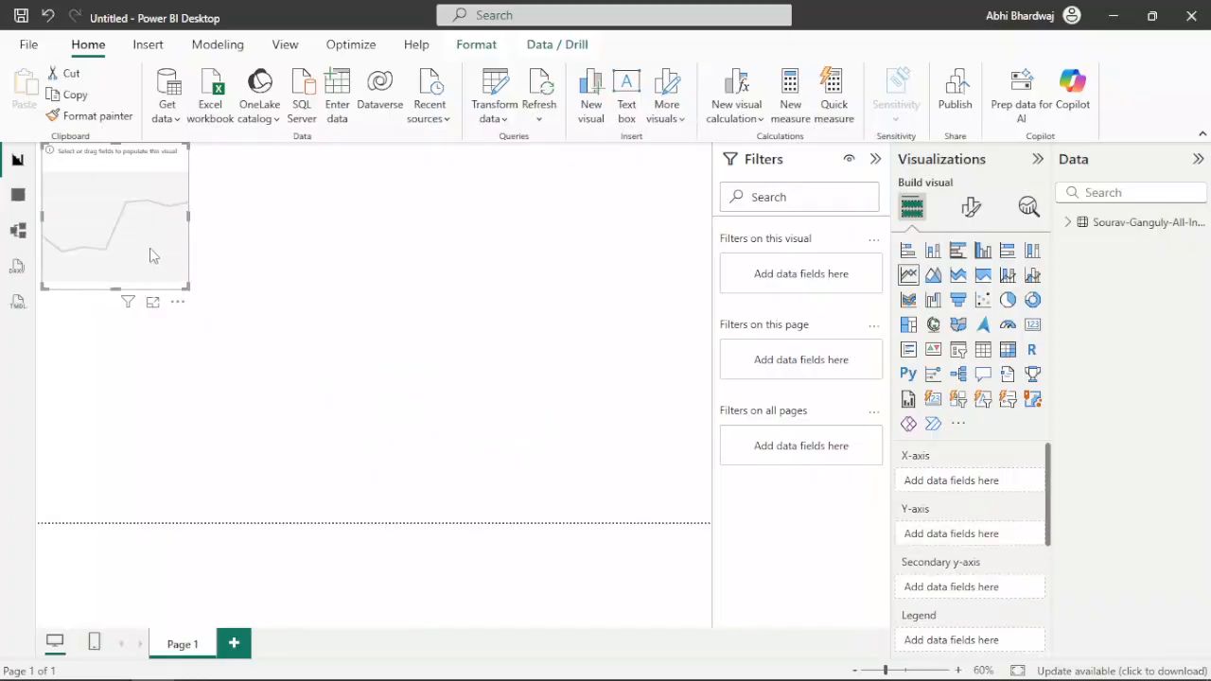
{"action": "left_click_drag", "start_coordinate": [151, 251], "coordinate": [433, 467]}
Step: Plot the line chart with Count of No. on the Y-axis and Against on the X-axis
{"action": "left_click", "coordinate": [1068, 223]}
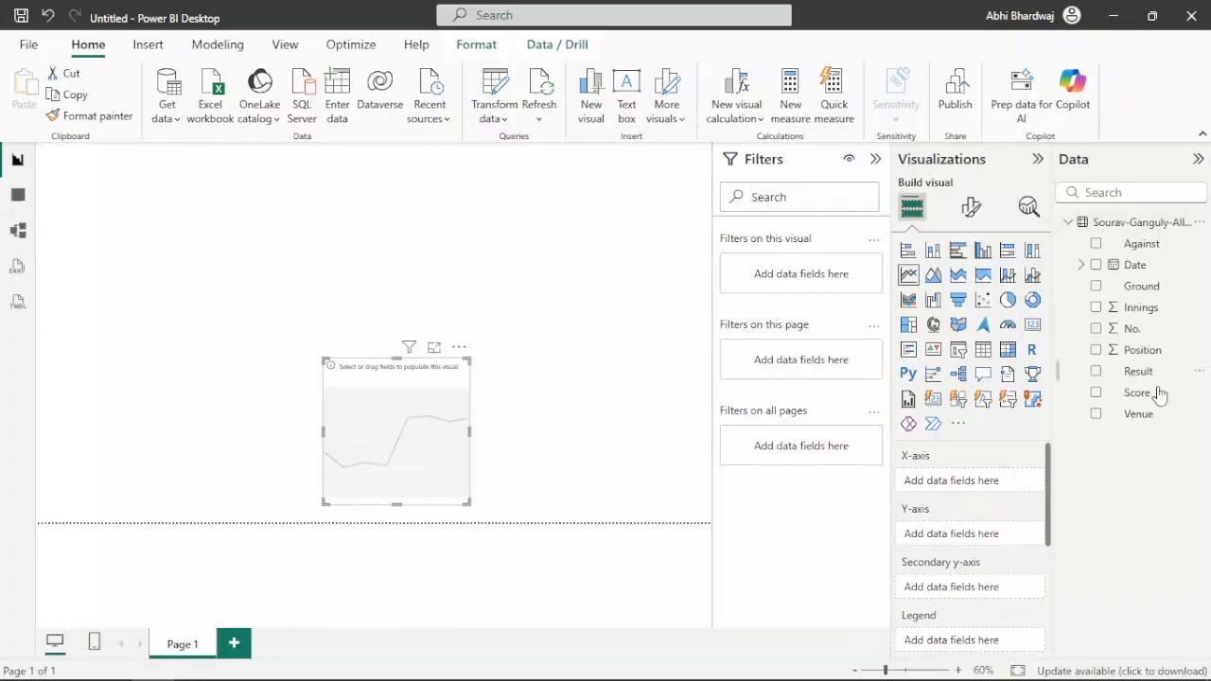
{"action": "left_click_drag", "start_coordinate": [1138, 338], "coordinate": [959, 535]}
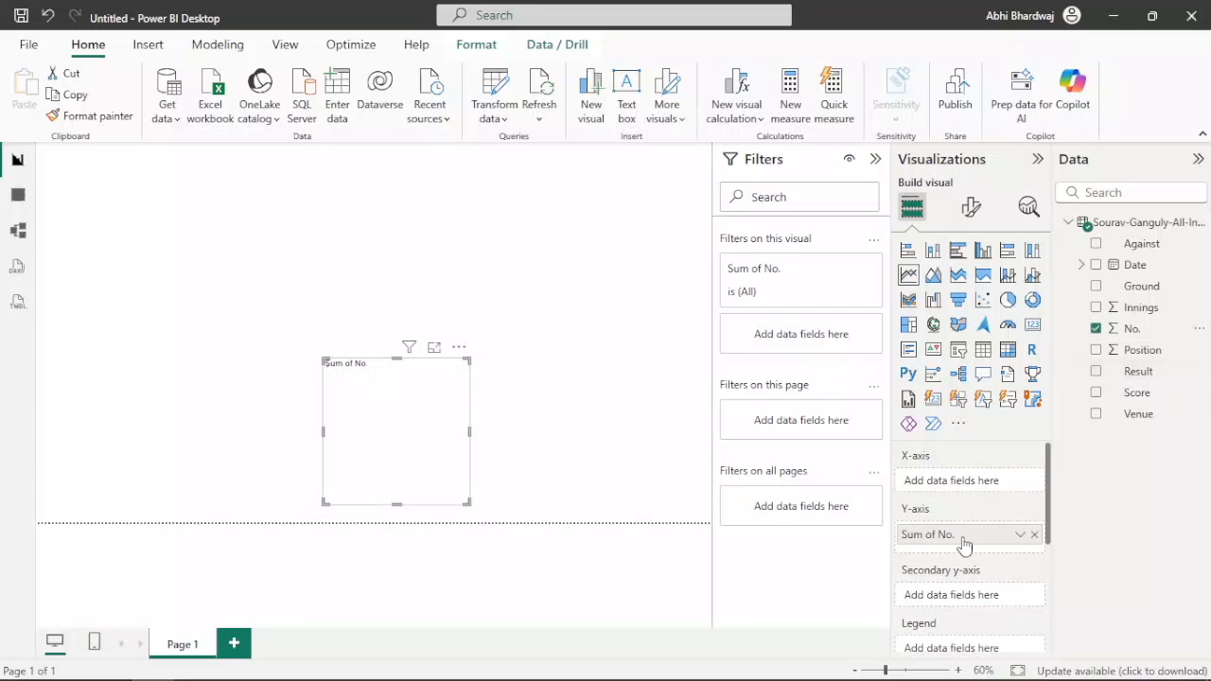
{"action": "left_click", "coordinate": [1019, 534]}
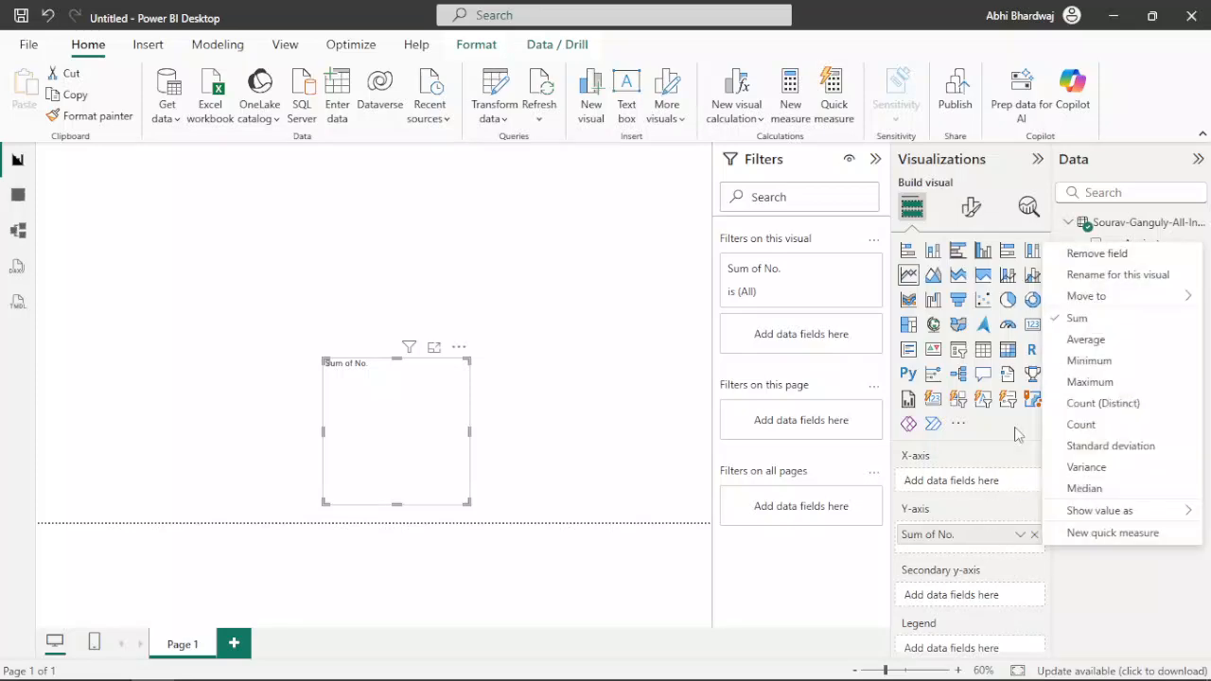
{"action": "left_click", "coordinate": [1081, 424]}
{"action": "left_click_drag", "start_coordinate": [1145, 248], "coordinate": [963, 483]}
Step: Resize the line chart to a compact rectangle in the lower-left part of the report page
{"action": "left_click_drag", "start_coordinate": [362, 424], "coordinate": [238, 424]}
{"action": "left_click_drag", "start_coordinate": [343, 502], "coordinate": [527, 492]}
{"action": "mouse_move", "coordinate": [241, 382]}
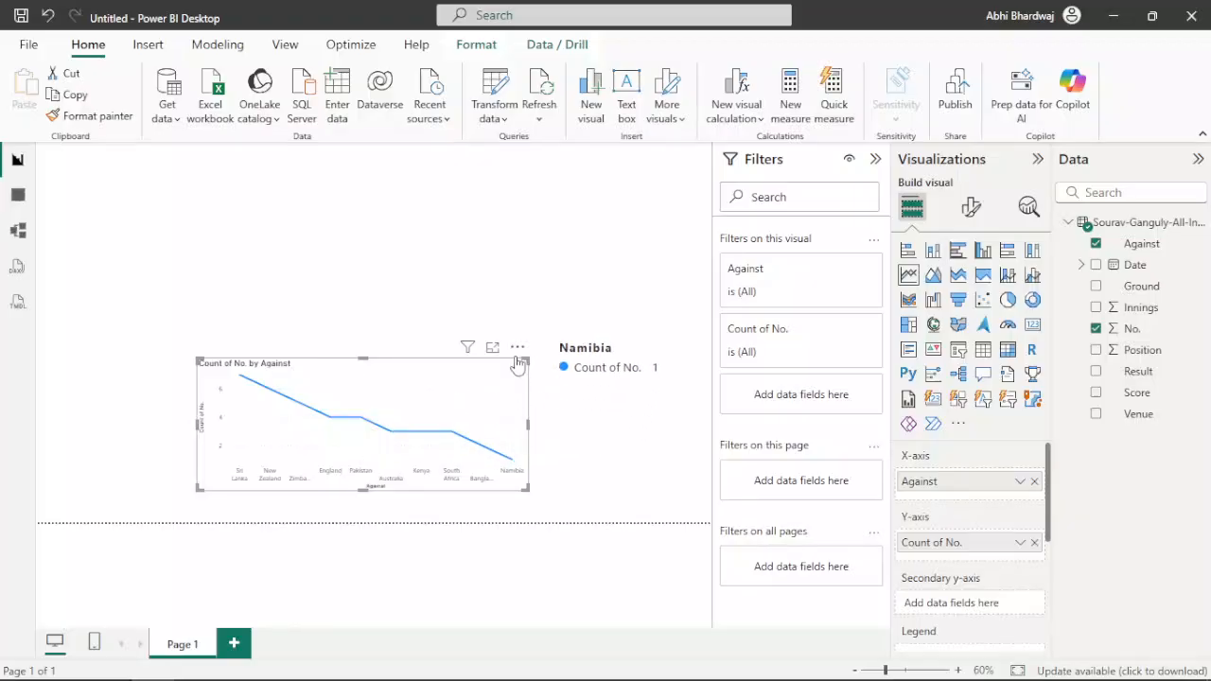
{"action": "left_click_drag", "start_coordinate": [527, 360], "coordinate": [356, 388]}
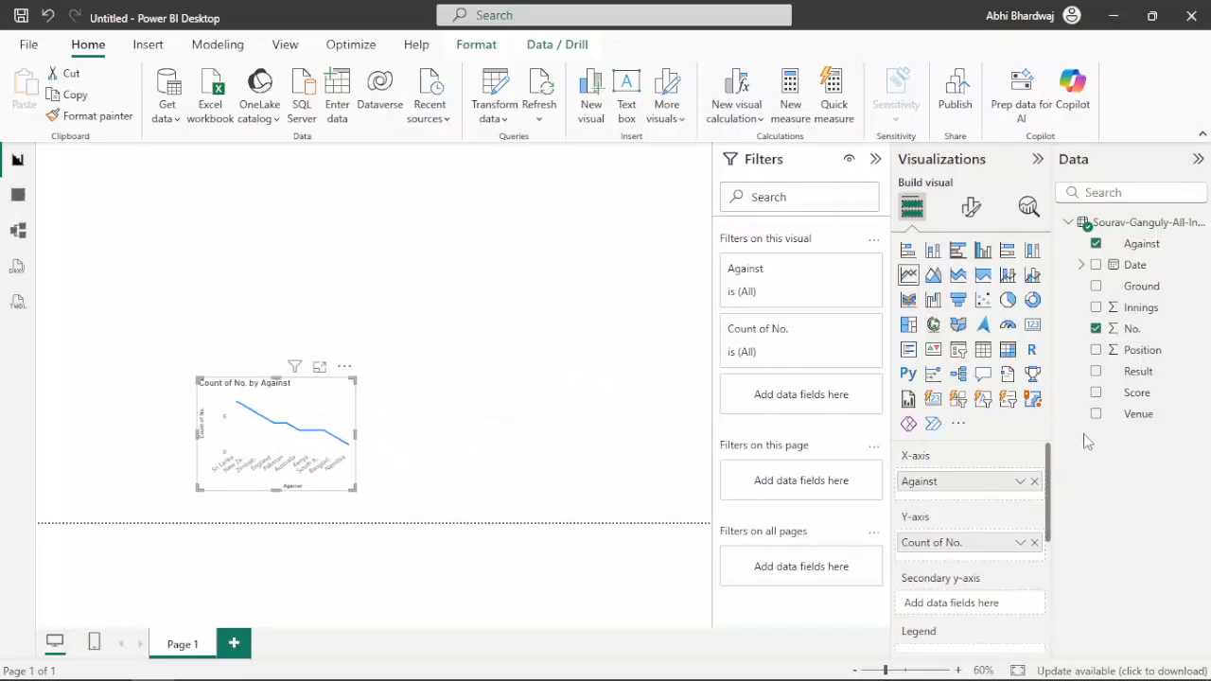
{"action": "left_click", "coordinate": [387, 401]}
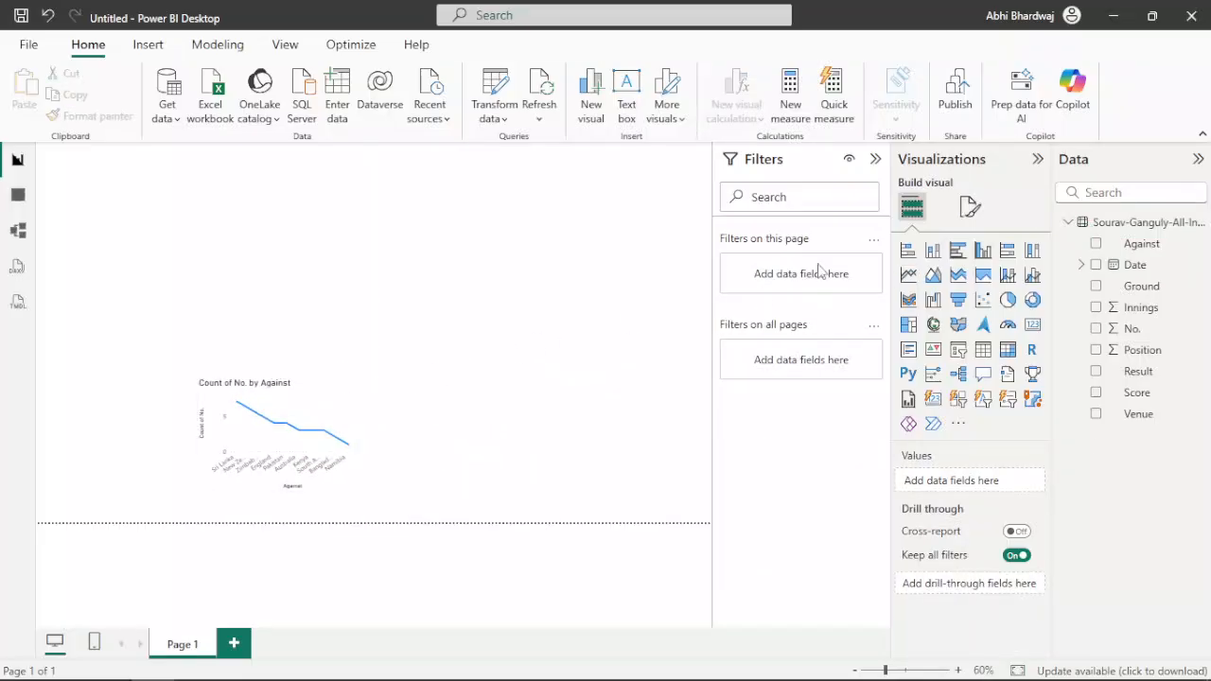
Step: Title the line chart "Centuries Against Opponents"
{"action": "left_click", "coordinate": [325, 395]}
{"action": "left_click", "coordinate": [969, 206]}
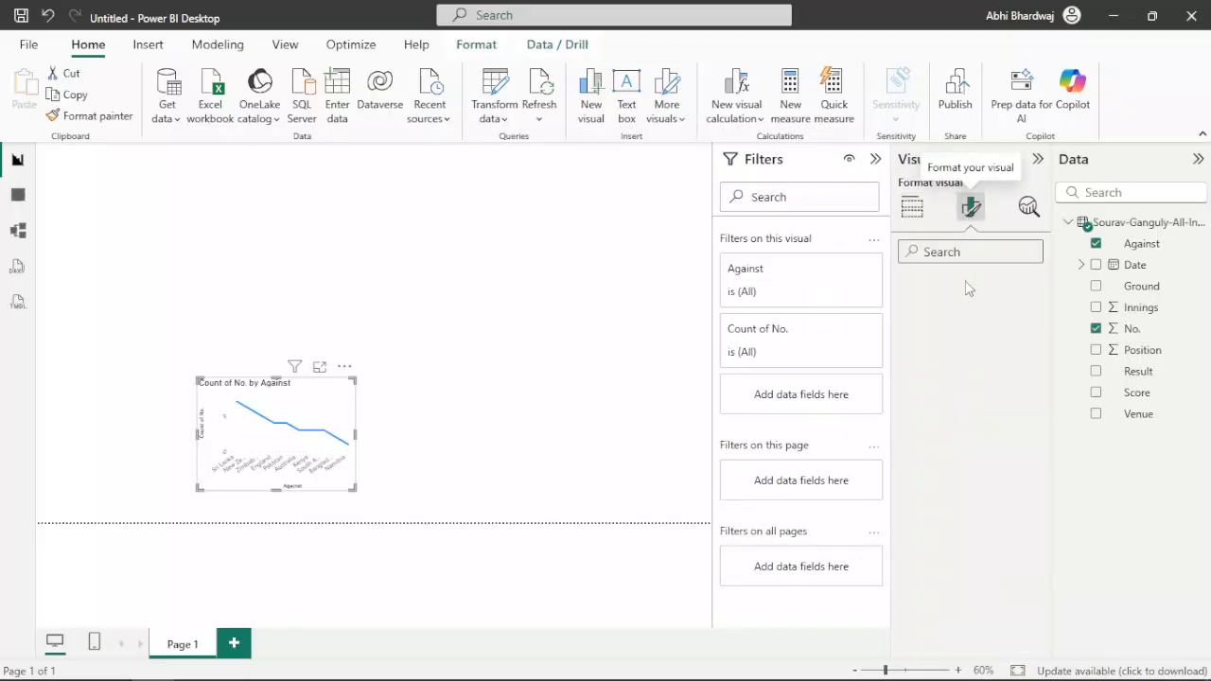
{"action": "left_click", "coordinate": [965, 287]}
{"action": "left_click", "coordinate": [946, 370]}
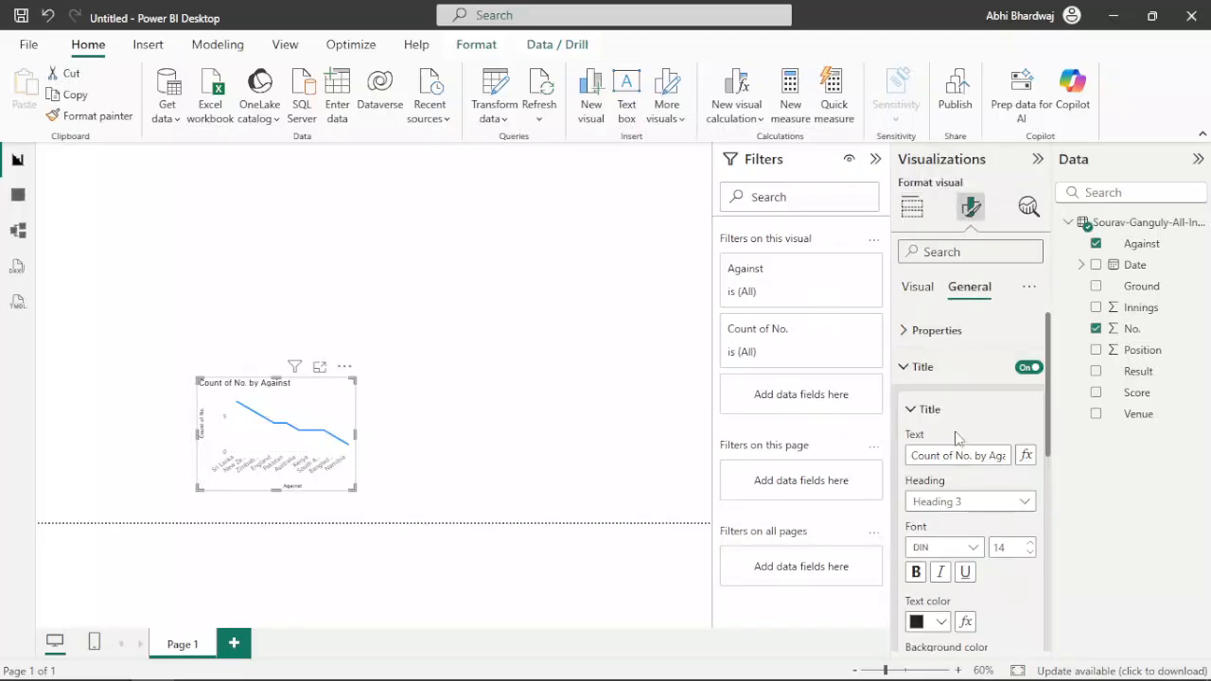
{"action": "triple_click", "coordinate": [951, 454]}
{"action": "type", "text": "Centuries Ag"}
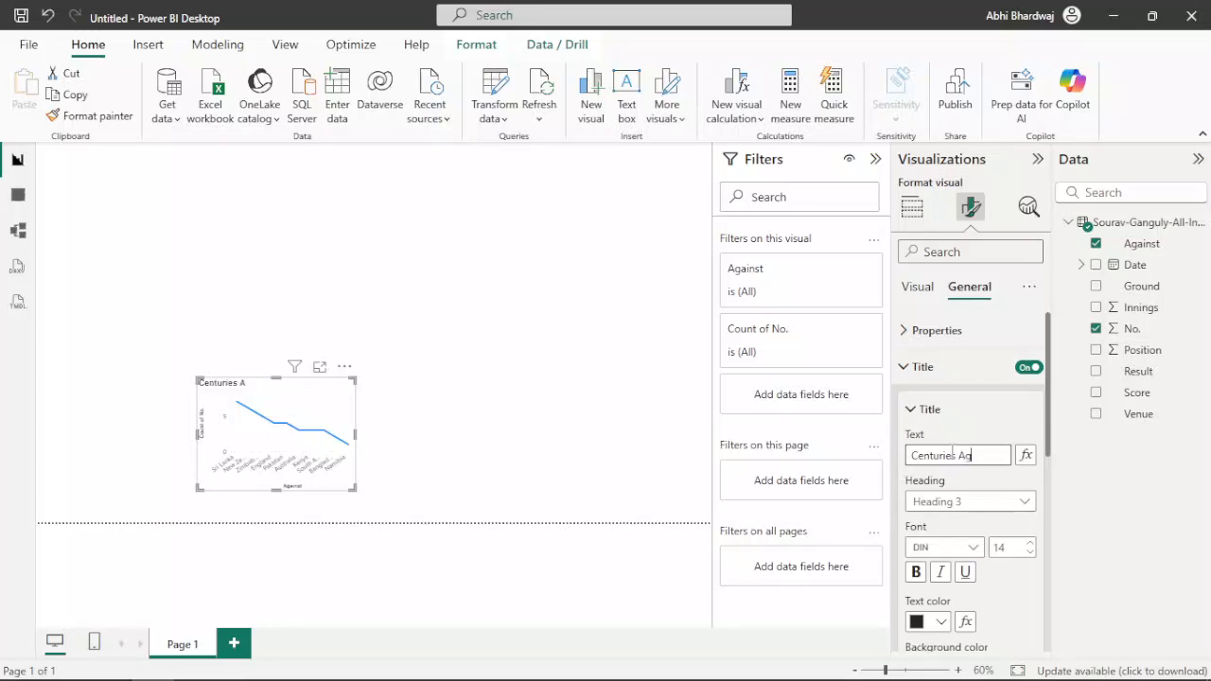
{"action": "type", "text": "ainst Opponent"}
{"action": "key", "text": "BackSpace"}
{"action": "key", "text": "BackSpace"}
{"action": "key", "text": "BackSpace"}
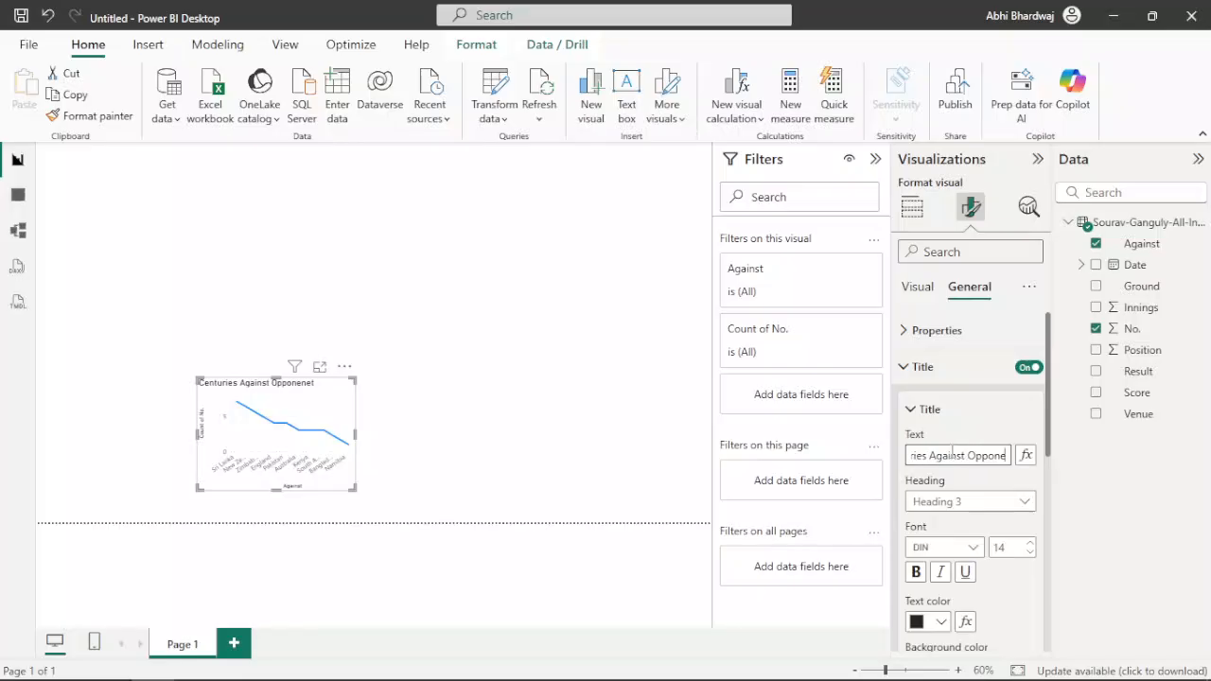
{"action": "type", "text": "nts"}
{"action": "left_click", "coordinate": [558, 395]}
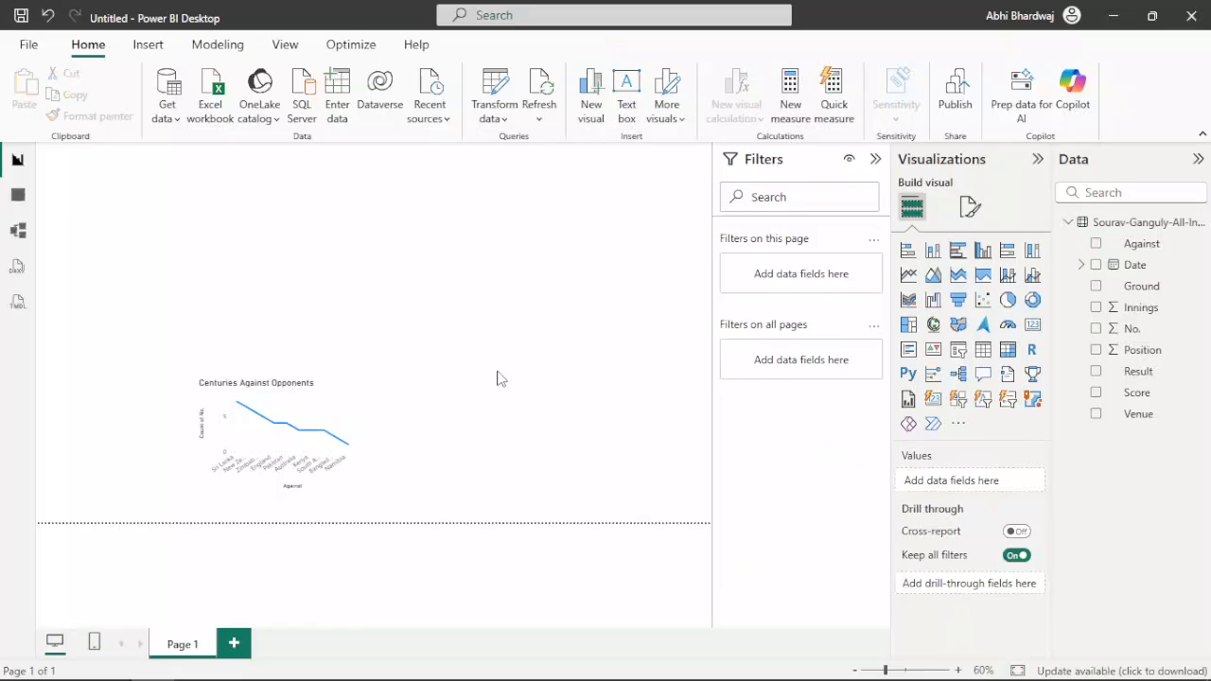
Step: Move the line chart closer to the page's left edge and enlarge it slightly
{"action": "left_click_drag", "start_coordinate": [327, 402], "coordinate": [317, 347]}
{"action": "left_click", "coordinate": [275, 372]}
{"action": "left_click", "coordinate": [527, 342]}
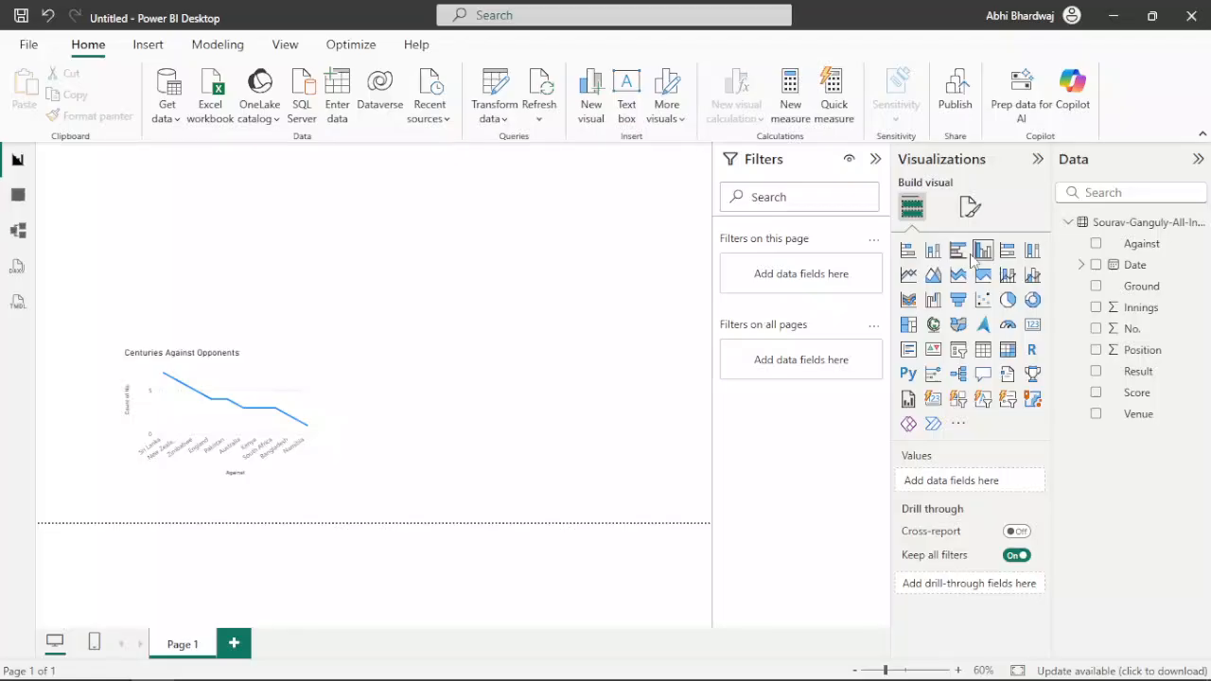
Step: Add a clustered bar chart to the right of the line chart, showing Count of No. by Venue
{"action": "left_click_drag", "start_coordinate": [200, 256], "coordinate": [428, 389]}
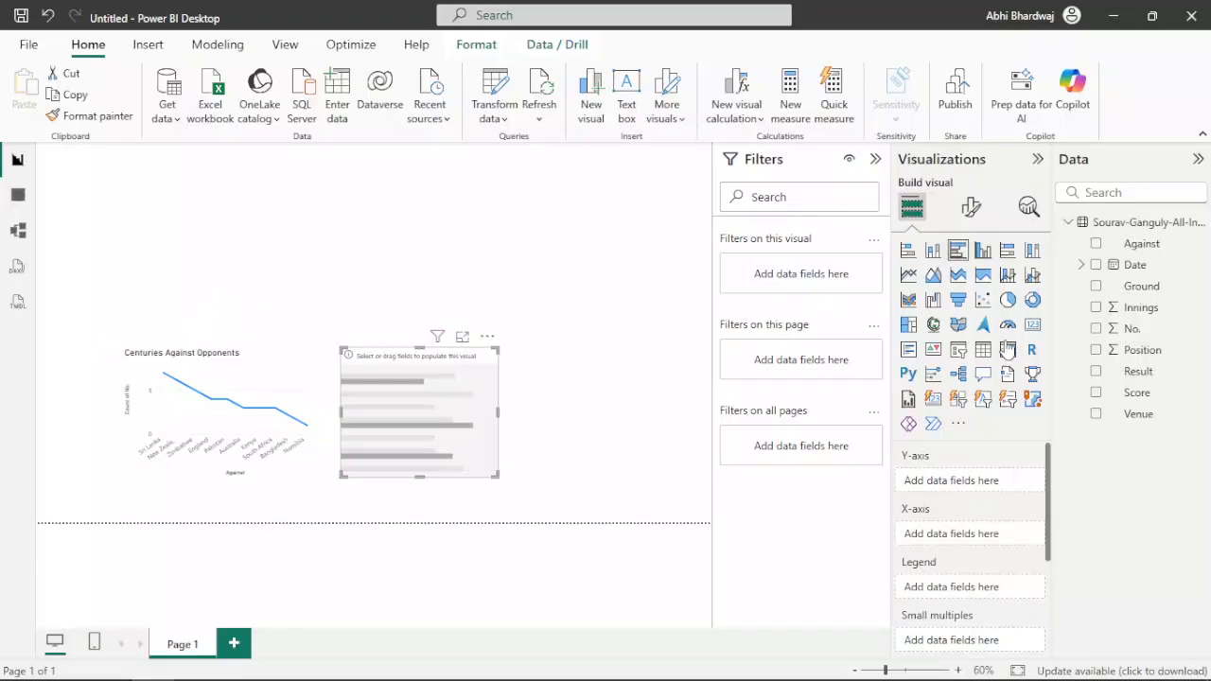
{"action": "left_click_drag", "start_coordinate": [1133, 423], "coordinate": [956, 480]}
{"action": "left_click_drag", "start_coordinate": [1133, 328], "coordinate": [960, 541]}
{"action": "left_click", "coordinate": [1019, 542]}
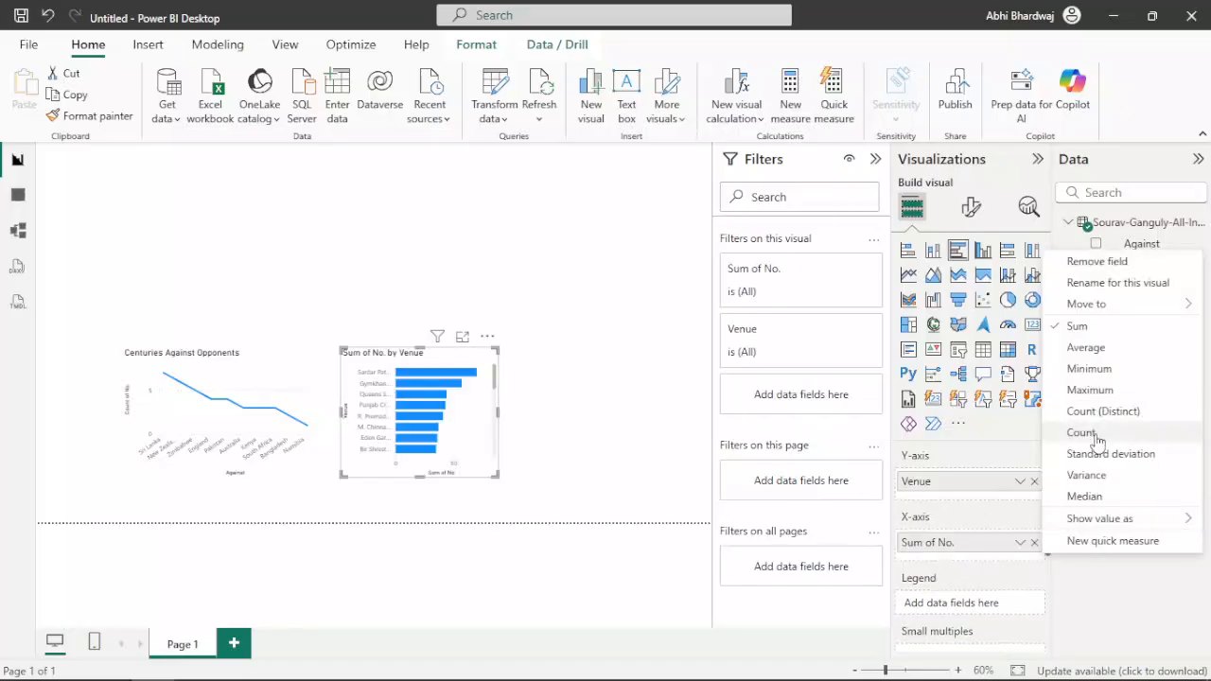
{"action": "left_click", "coordinate": [1074, 433]}
Step: Widen the venue bar chart slightly and title it "Centuries by Venue"
{"action": "mouse_move", "coordinate": [457, 380]}
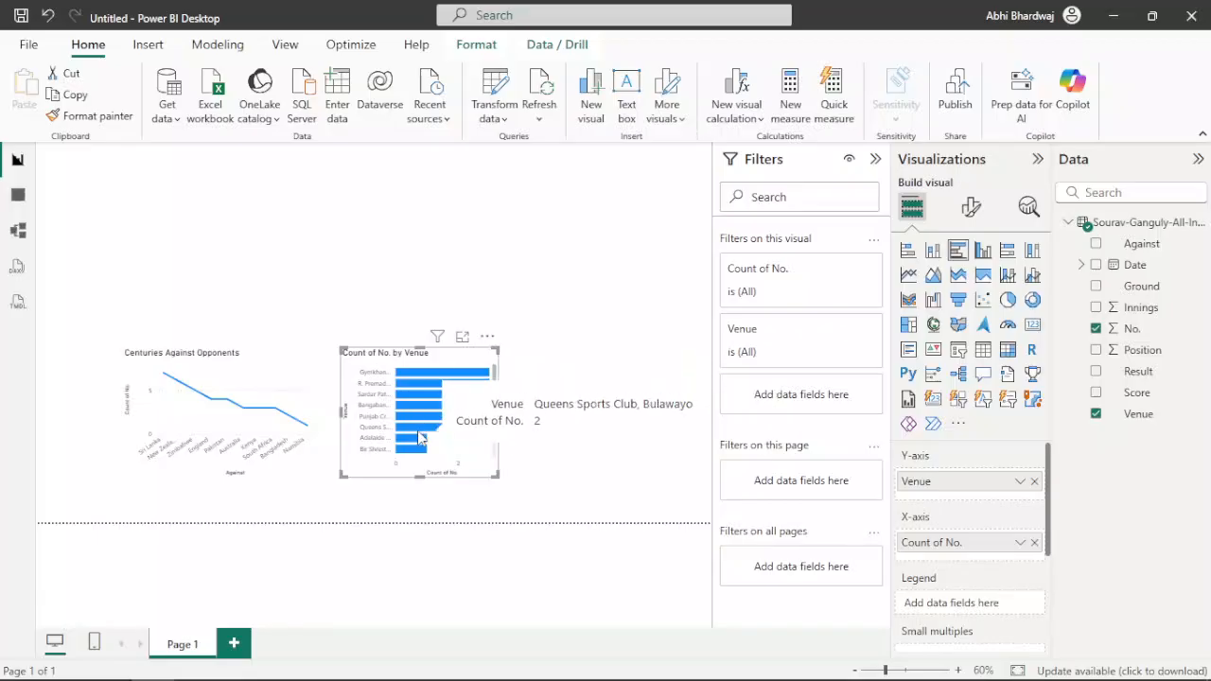
{"action": "mouse_move", "coordinate": [496, 352]}
{"action": "left_mouse_down"}
{"action": "mouse_move", "coordinate": [540, 354]}
{"action": "mouse_move", "coordinate": [512, 356]}
{"action": "left_mouse_up"}
{"action": "left_click", "coordinate": [974, 210]}
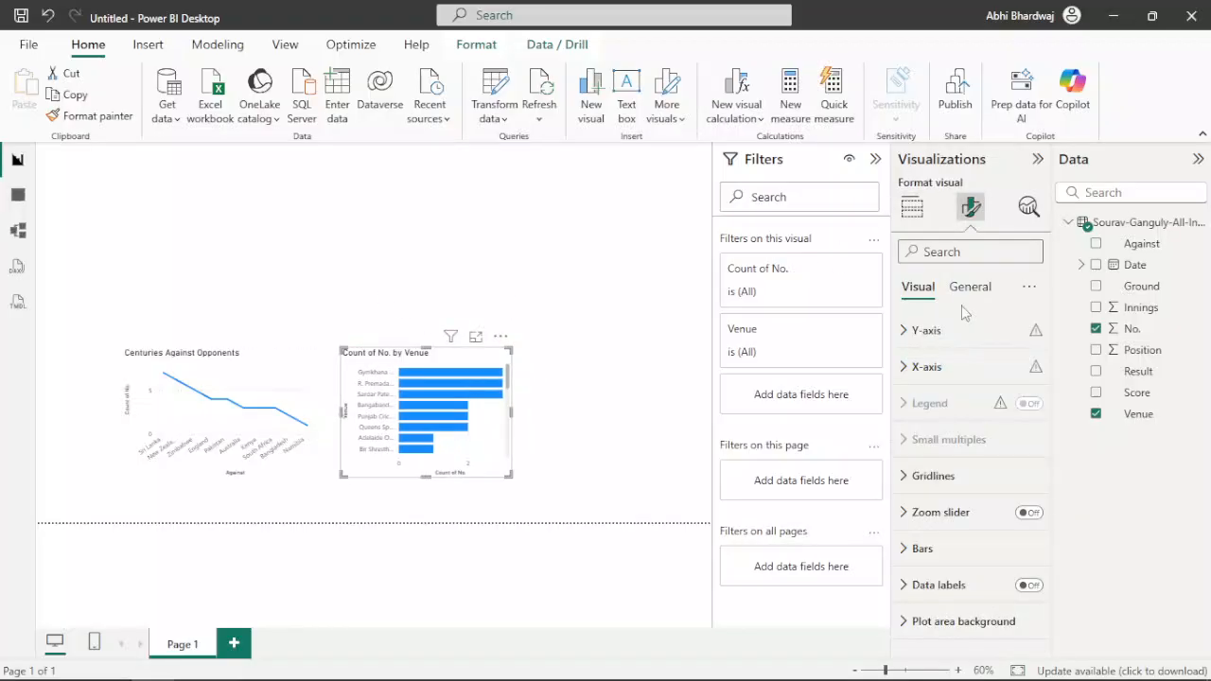
{"action": "left_click", "coordinate": [970, 287]}
{"action": "left_click", "coordinate": [963, 371]}
{"action": "triple_click", "coordinate": [945, 454]}
{"action": "type", "text": "C"}
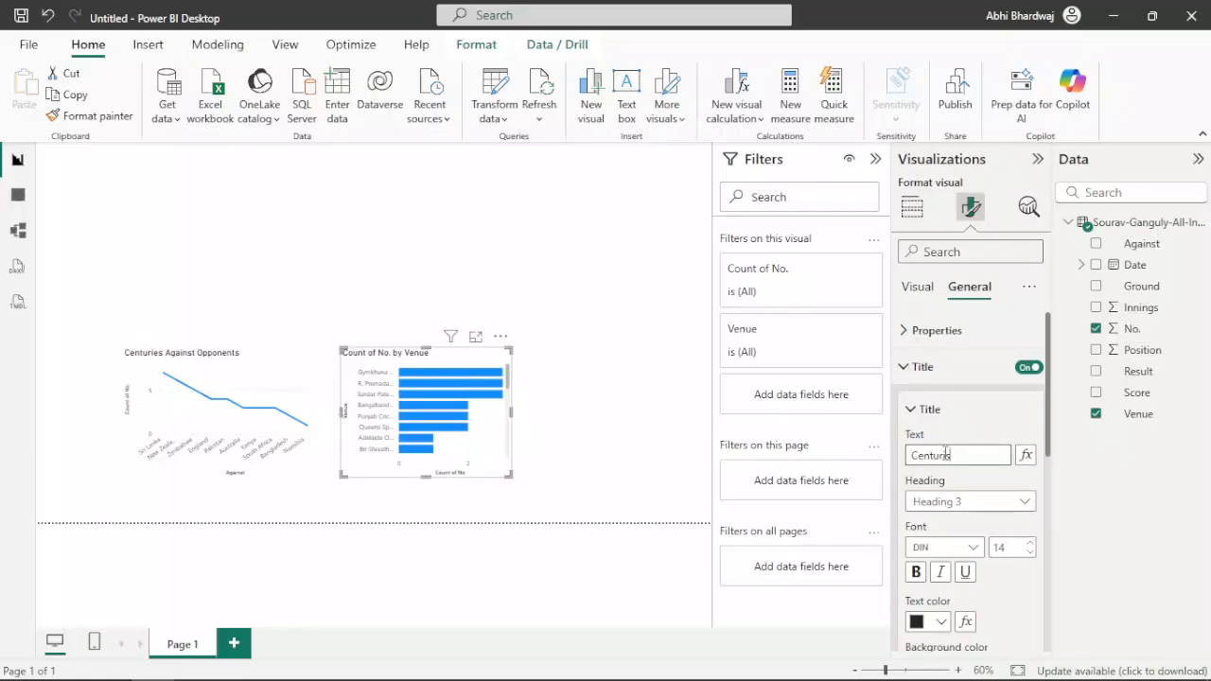
{"action": "type", "text": "enturies by Venue"}
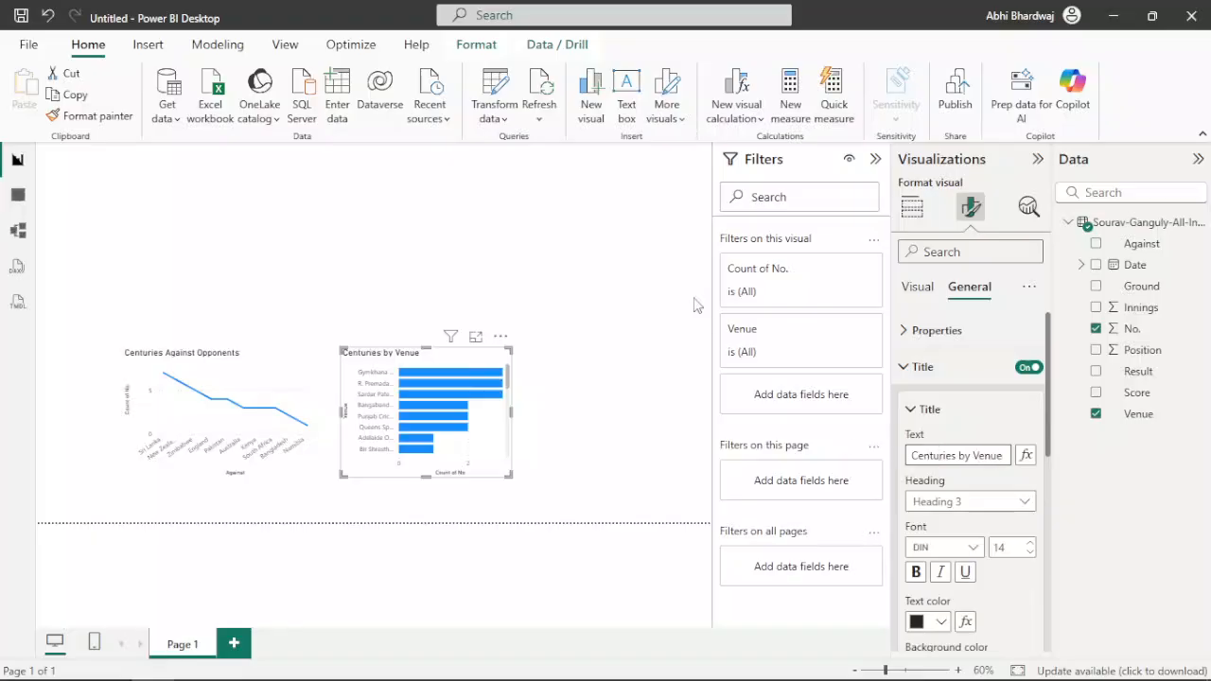
{"action": "left_click", "coordinate": [652, 302]}
Step: Add a donut chart above the line chart showing Count of No. by Result, and widen it
{"action": "left_click", "coordinate": [1032, 299]}
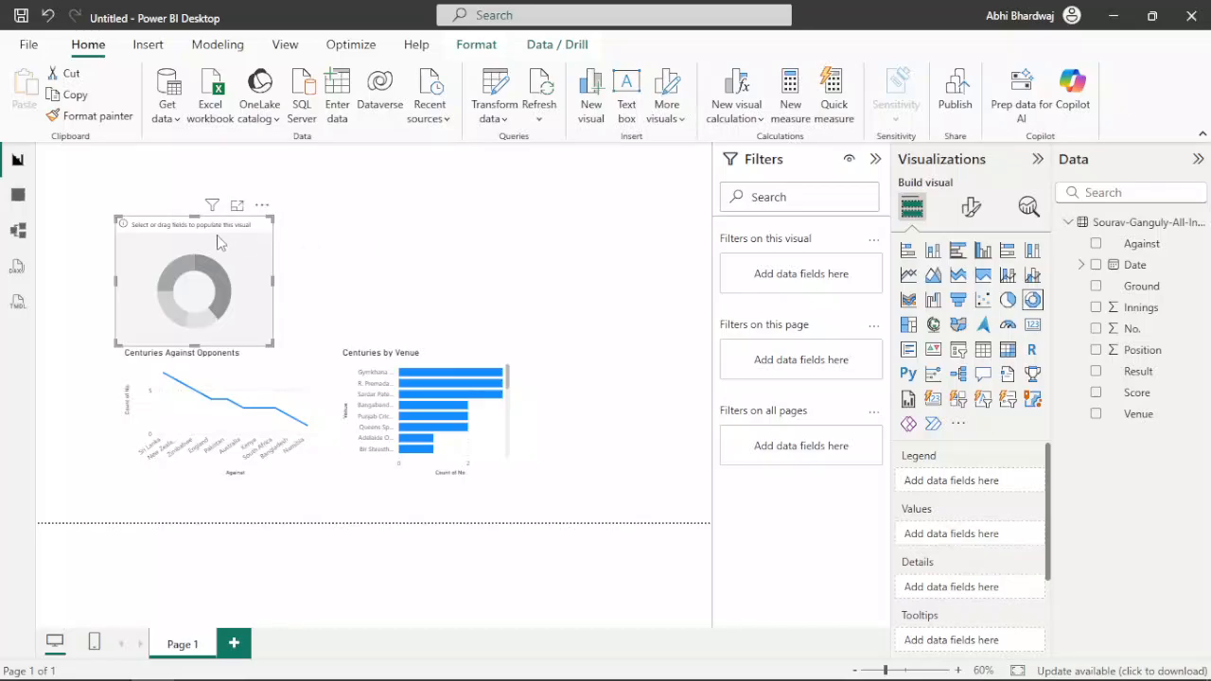
{"action": "left_click_drag", "start_coordinate": [219, 239], "coordinate": [227, 211]}
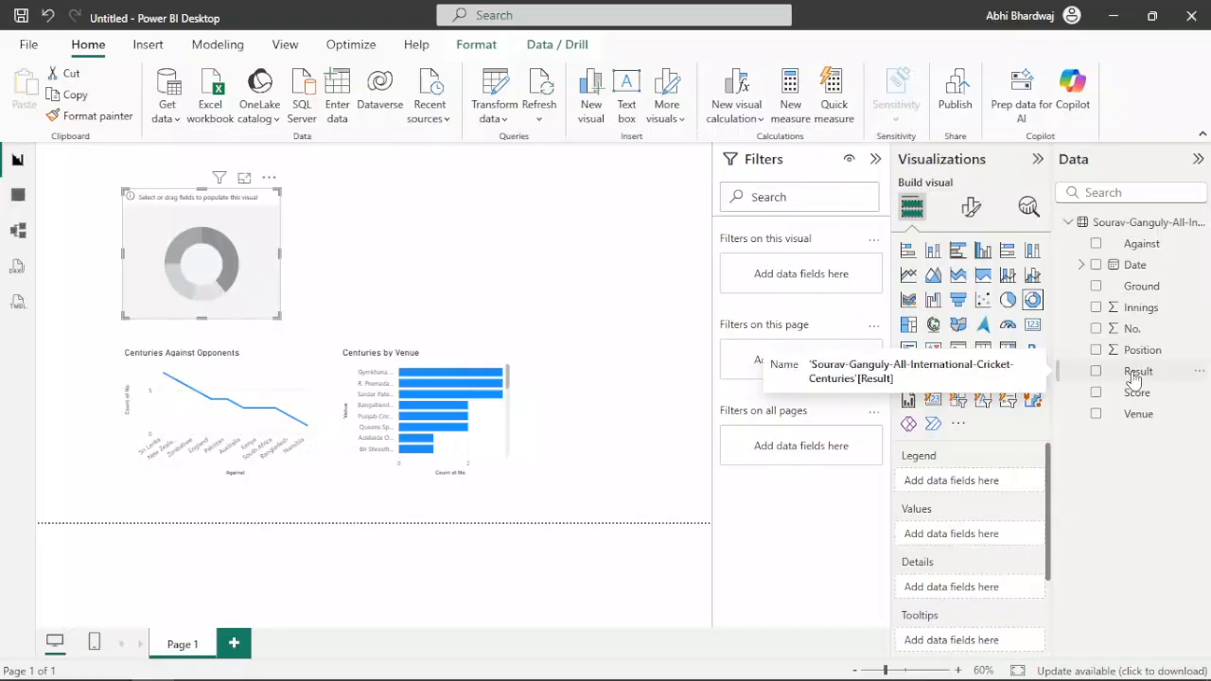
{"action": "left_click_drag", "start_coordinate": [1133, 328], "coordinate": [1009, 538]}
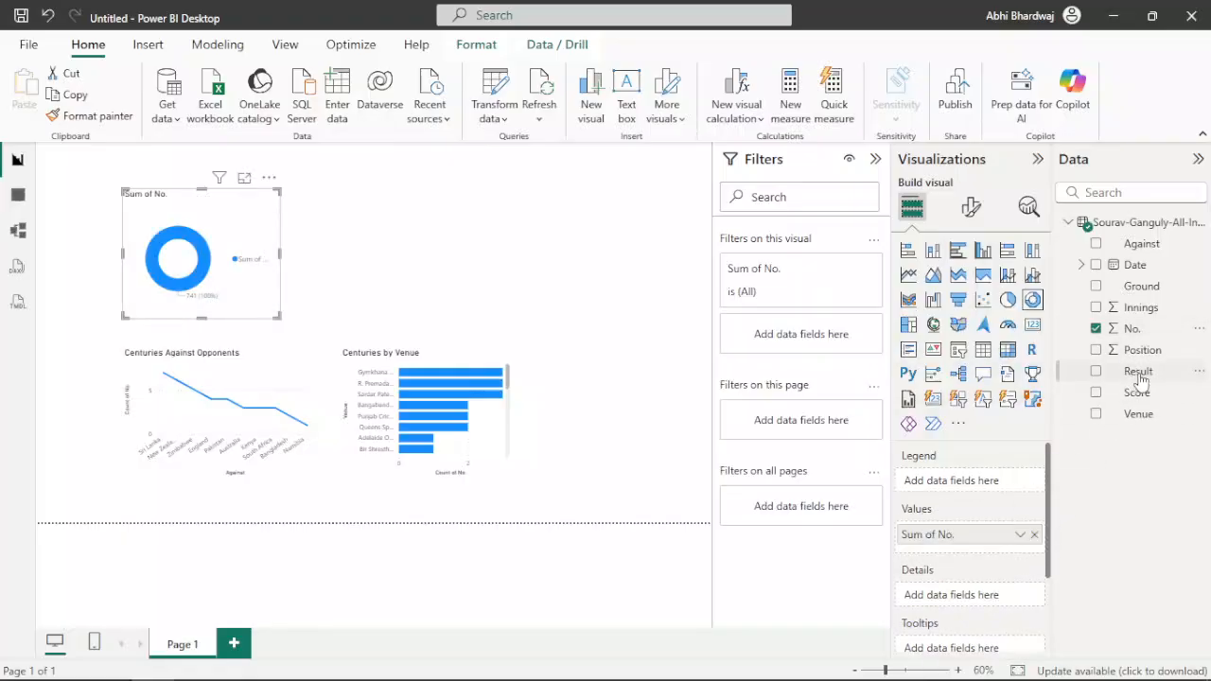
{"action": "left_click_drag", "start_coordinate": [1135, 371], "coordinate": [974, 481]}
{"action": "left_click", "coordinate": [1019, 542]}
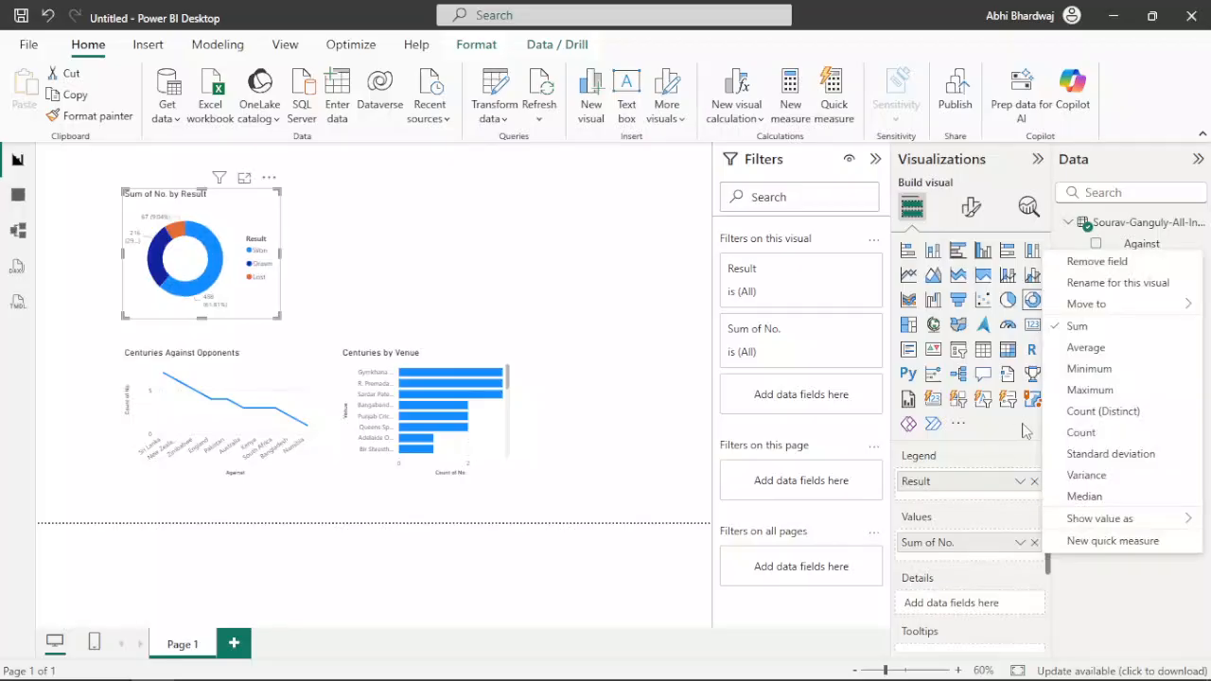
{"action": "left_click", "coordinate": [1074, 432]}
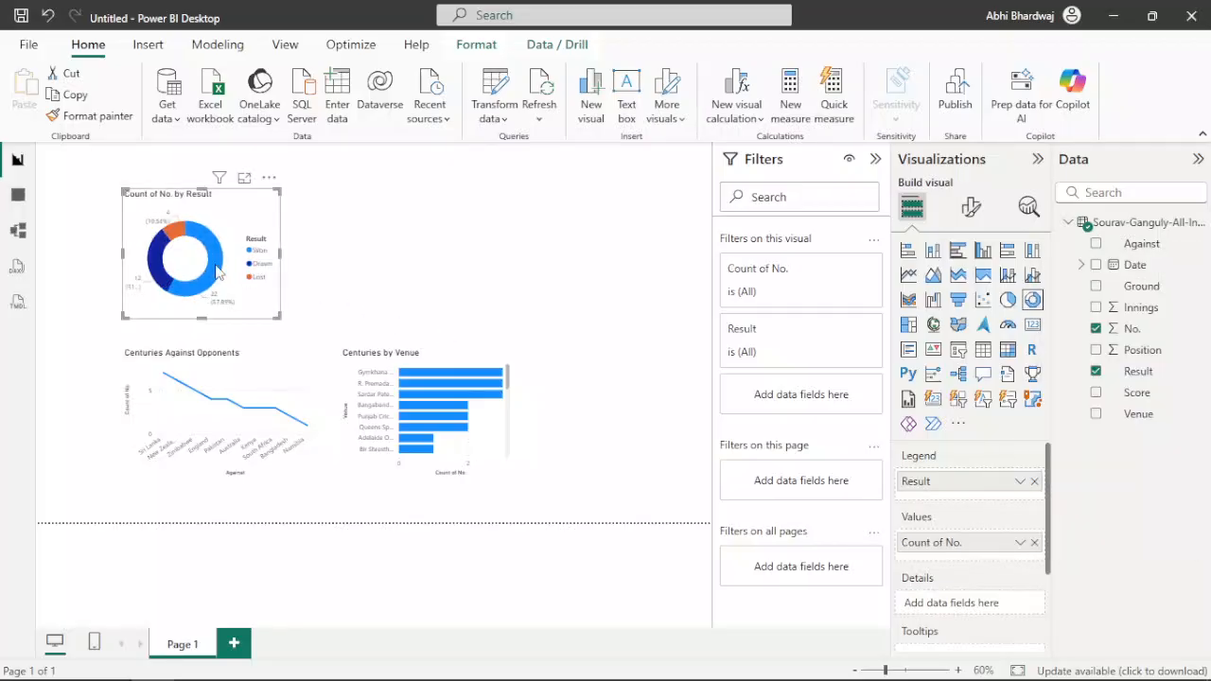
{"action": "mouse_move", "coordinate": [216, 272]}
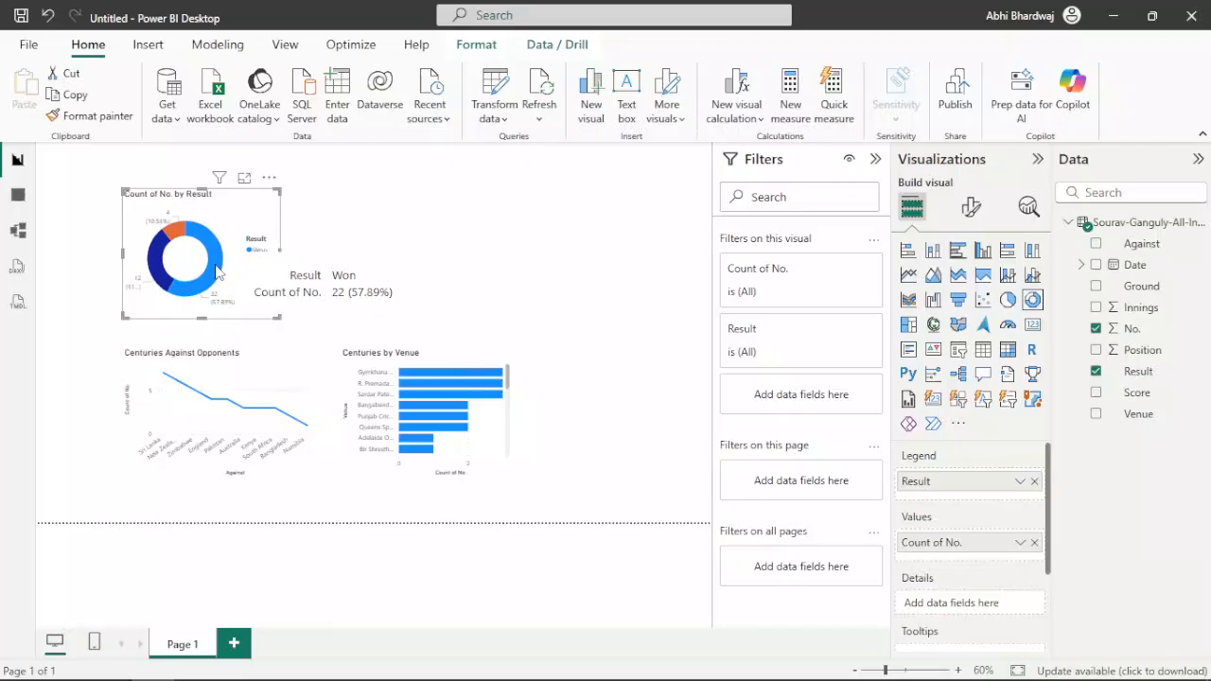
{"action": "left_click_drag", "start_coordinate": [278, 318], "coordinate": [330, 323]}
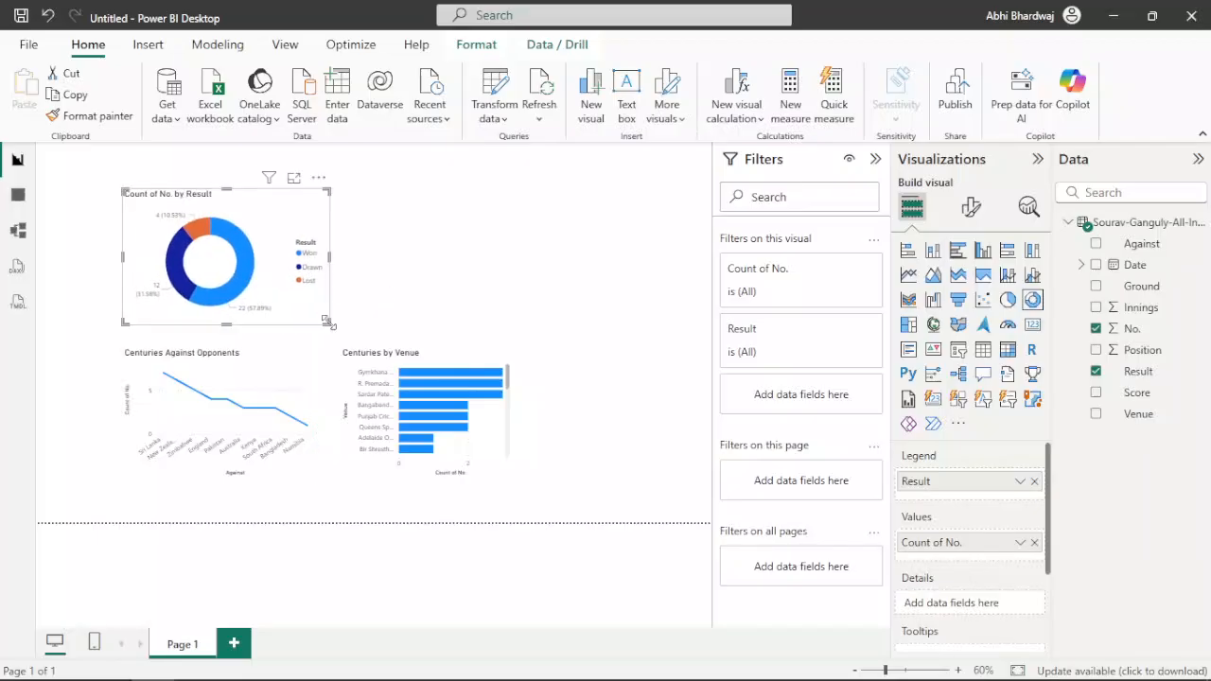
Step: Title the donut chart "Match Result"
{"action": "left_click", "coordinate": [973, 209]}
{"action": "left_click", "coordinate": [965, 286]}
{"action": "left_click", "coordinate": [961, 366]}
{"action": "left_click", "coordinate": [960, 449]}
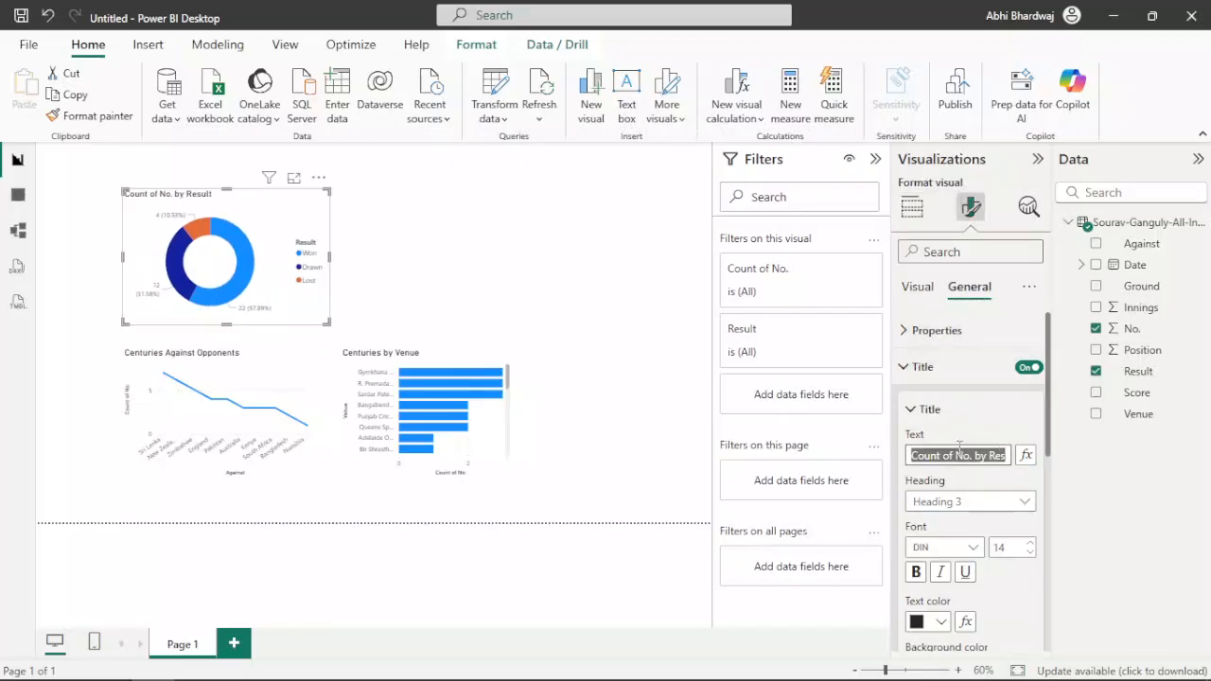
{"action": "type", "text": "W"}
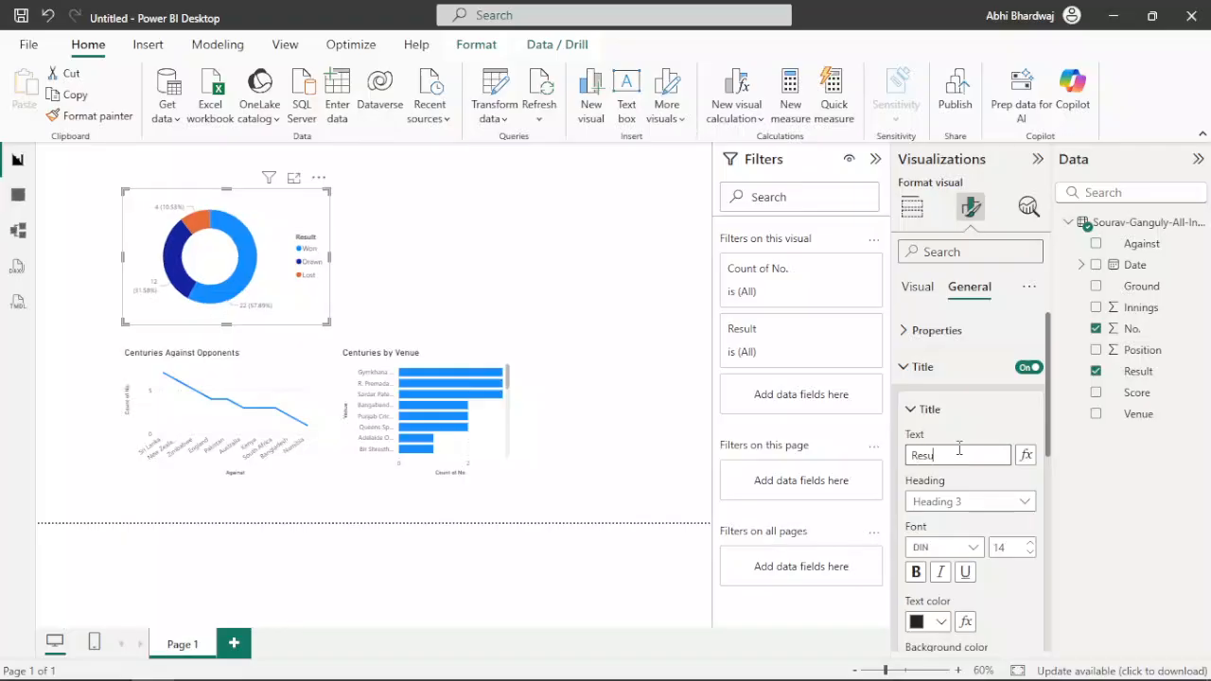
{"action": "type", "text": "Result When He"}
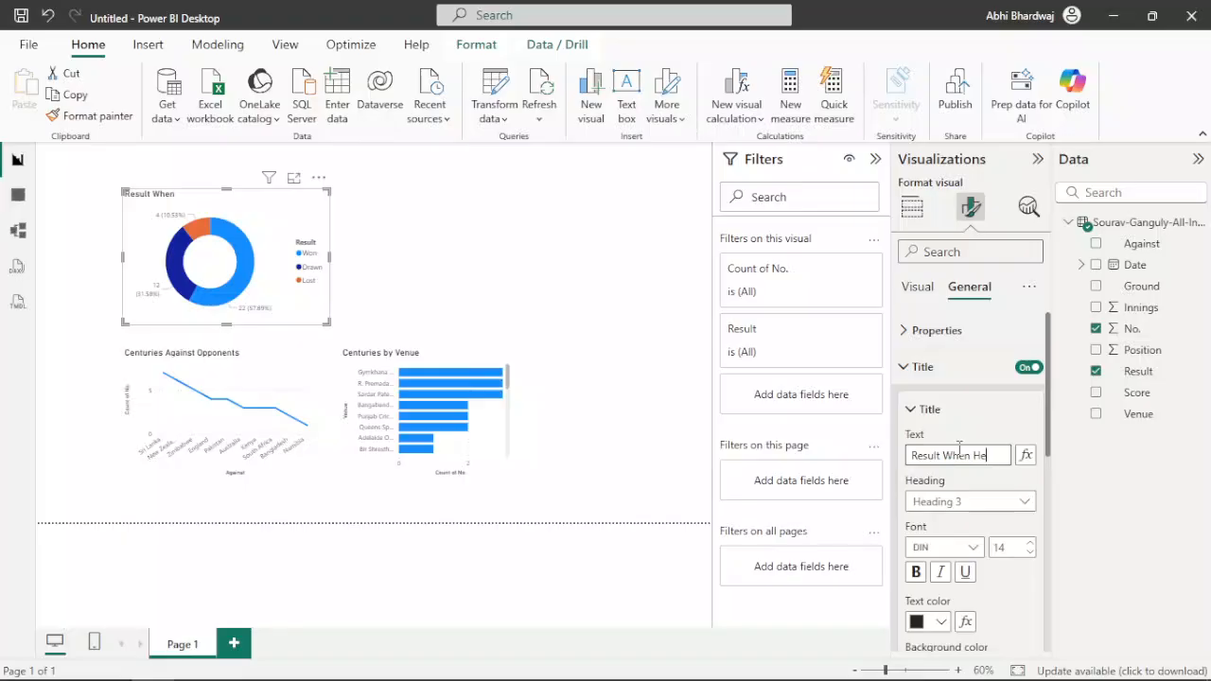
{"action": "type", "text": " Score"}
{"action": "key", "text": "BackSpace"}
{"action": "key", "text": "BackSpace"}
{"action": "key", "text": "BackSpace"}
{"action": "key", "text": "BackSpace"}
{"action": "key", "text": "BackSpace"}
{"action": "key", "text": "BackSpace"}
{"action": "key", "text": "BackSpace"}
{"action": "key", "text": "BackSpace"}
{"action": "key", "text": "BackSpace"}
{"action": "key", "text": "BackSpace"}
{"action": "key", "text": "BackSpace"}
{"action": "key", "text": "BackSpace"}
{"action": "key", "text": "BackSpace"}
{"action": "key", "text": "BackSpace"}
{"action": "key", "text": "BackSpace"}
{"action": "key", "text": "BackSpace"}
{"action": "key", "text": "BackSpace"}
{"action": "key", "text": "BackSpace"}
{"action": "key", "text": "BackSpace"}
{"action": "type", "text": "R"}
{"action": "left_click", "coordinate": [588, 339]}
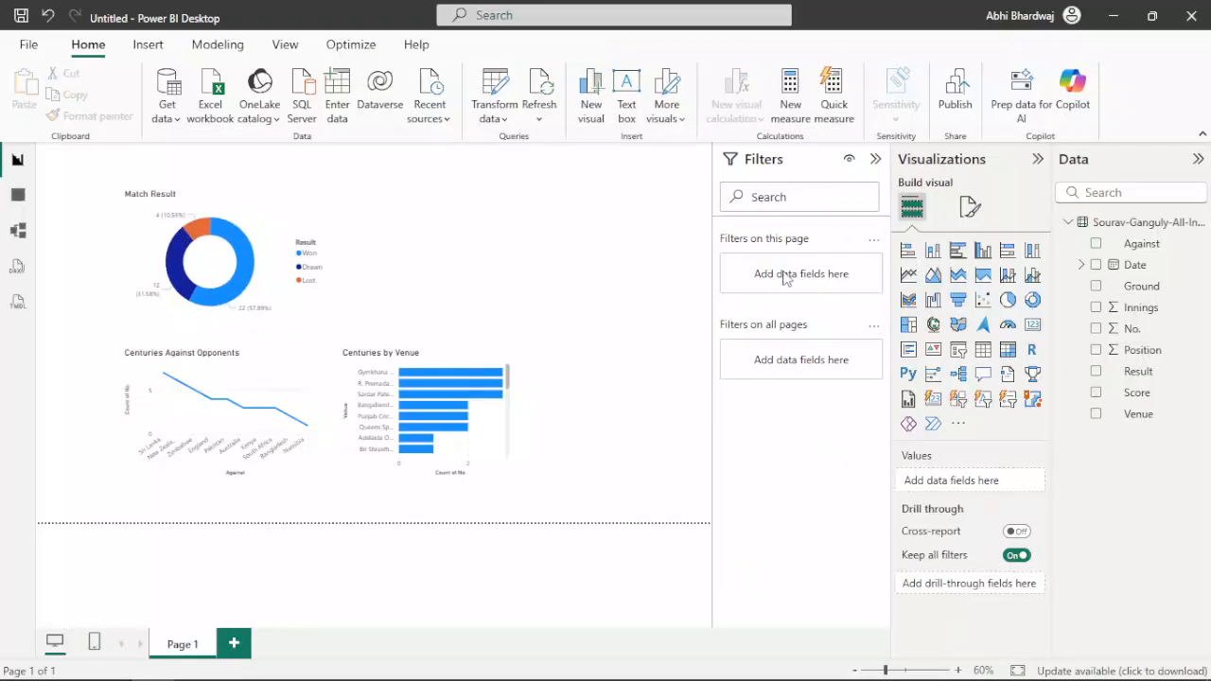
Step: Add an empty clustered bar chart above the Centuries by Venue chart, and widen the venue chart slightly
{"action": "left_click", "coordinate": [958, 250]}
{"action": "left_click_drag", "start_coordinate": [208, 257], "coordinate": [511, 272]}
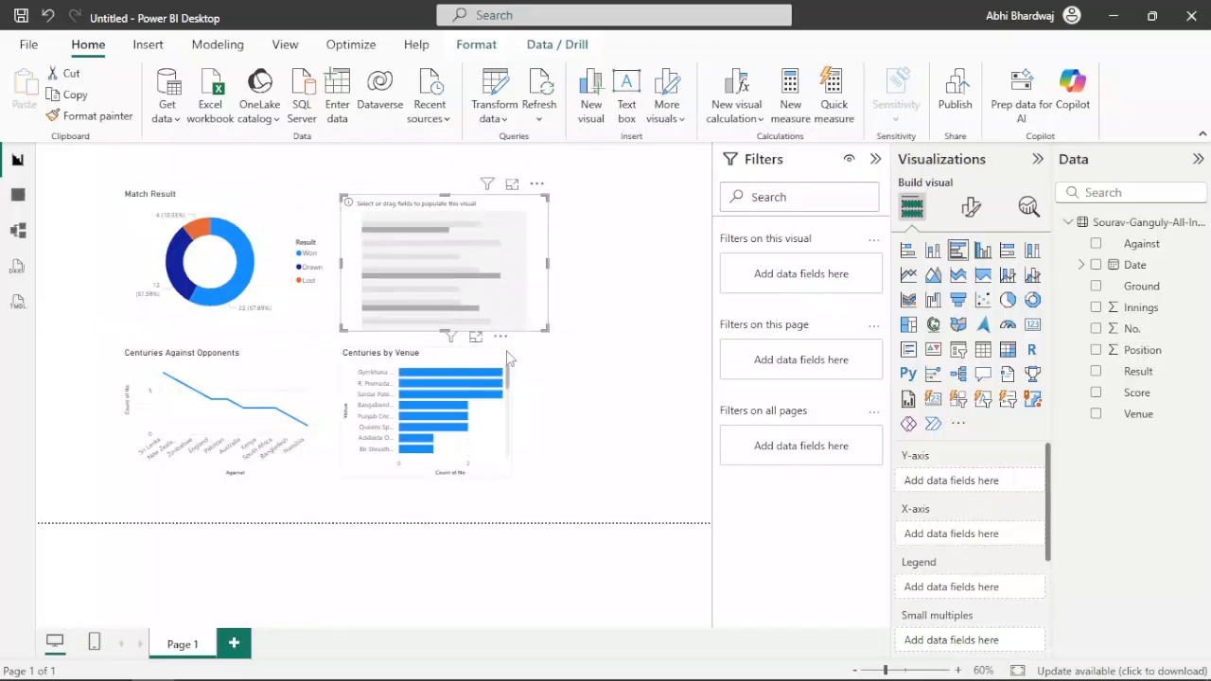
{"action": "left_click", "coordinate": [508, 357]}
{"action": "left_click_drag", "start_coordinate": [508, 357], "coordinate": [527, 348]}
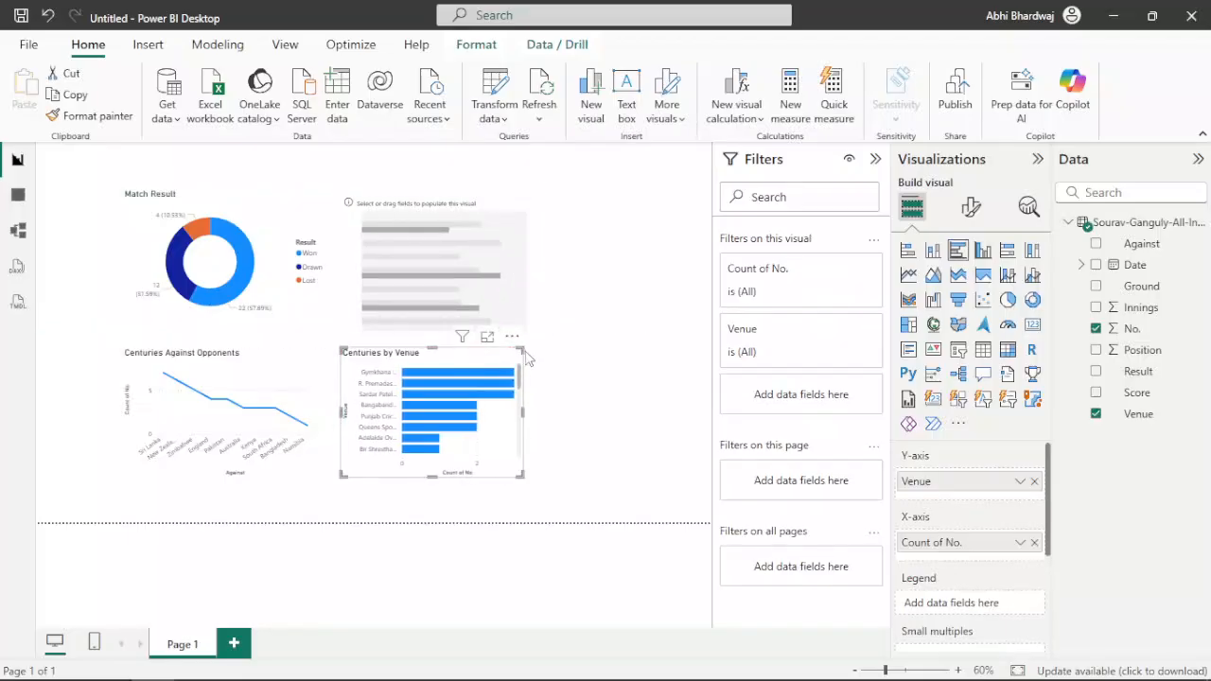
Step: Put Date on the Y-axis of the empty bar chart and keep only its Year level
{"action": "left_click", "coordinate": [511, 298]}
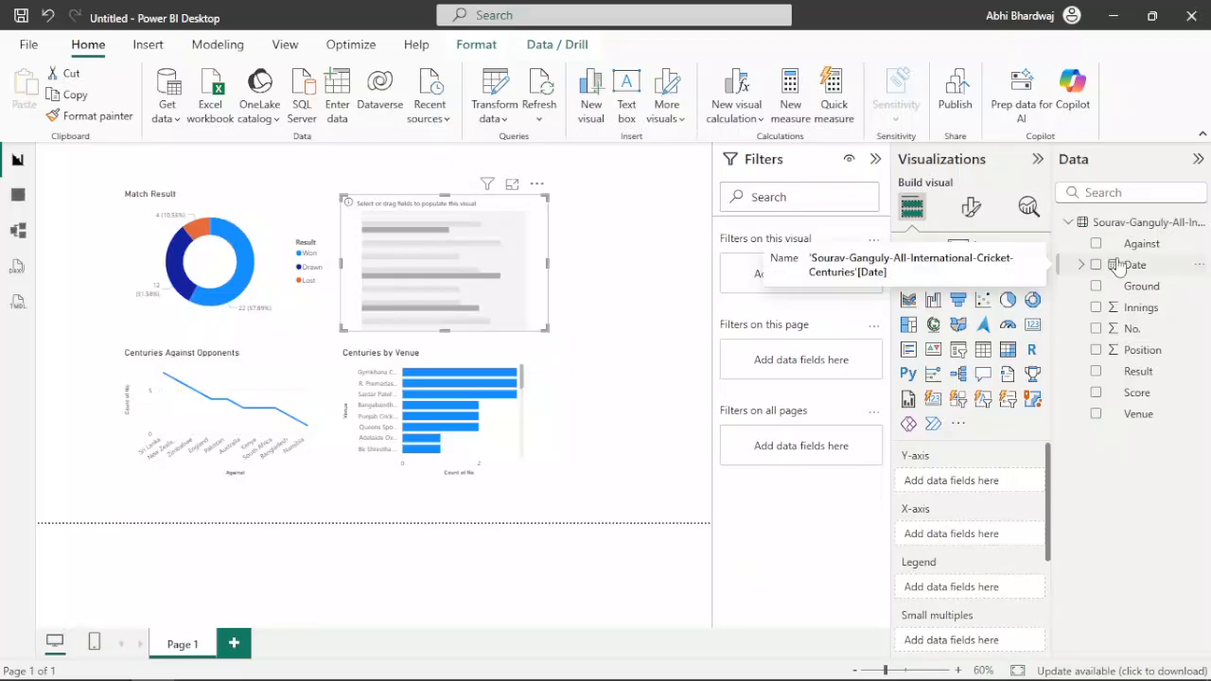
{"action": "left_click_drag", "start_coordinate": [1125, 266], "coordinate": [957, 484]}
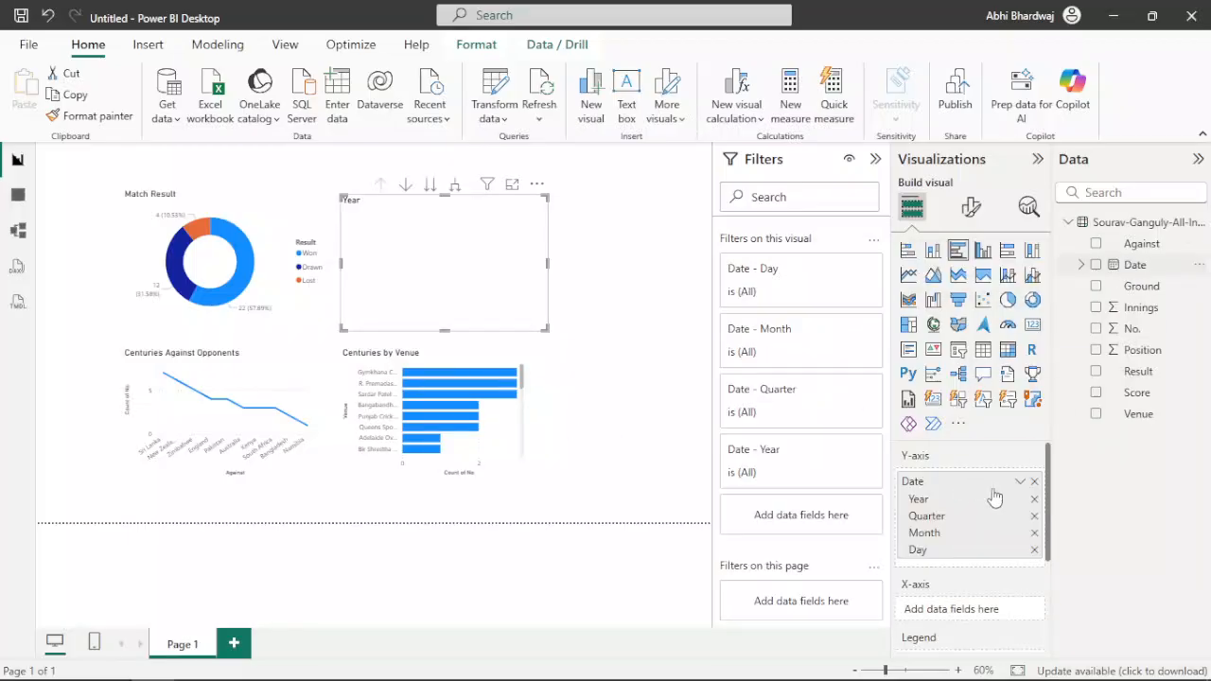
{"action": "left_click", "coordinate": [1034, 515]}
{"action": "left_click", "coordinate": [1034, 516]}
{"action": "left_click", "coordinate": [1034, 515]}
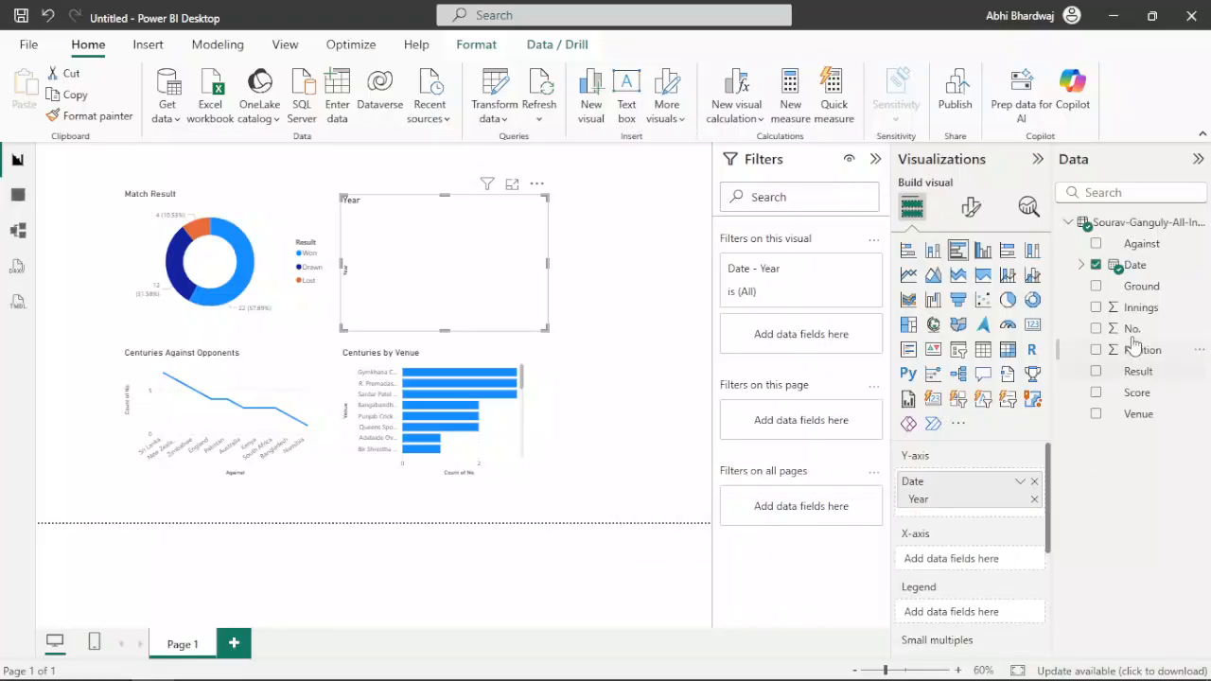
Step: Add No. to the X-axis of the year bar chart, summarized as a count
{"action": "left_click_drag", "start_coordinate": [1128, 328], "coordinate": [953, 560]}
{"action": "left_click", "coordinate": [1020, 559]}
{"action": "left_click", "coordinate": [1060, 446]}
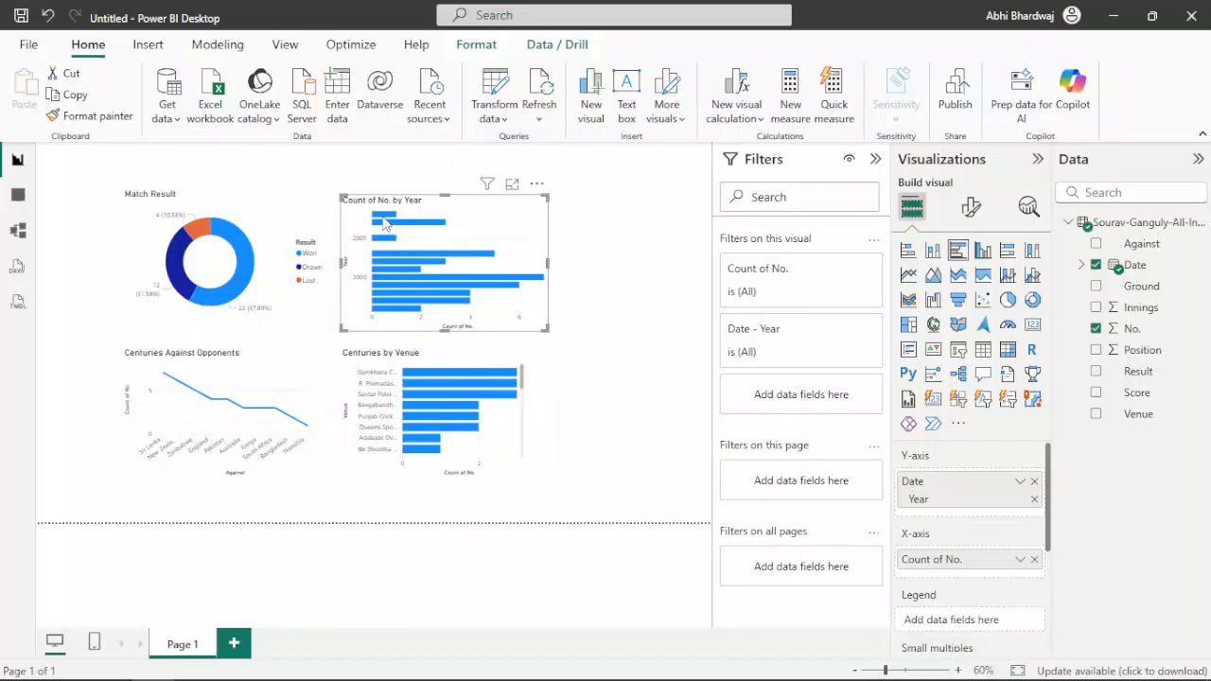
{"action": "mouse_move", "coordinate": [384, 224]}
{"action": "mouse_move", "coordinate": [382, 242]}
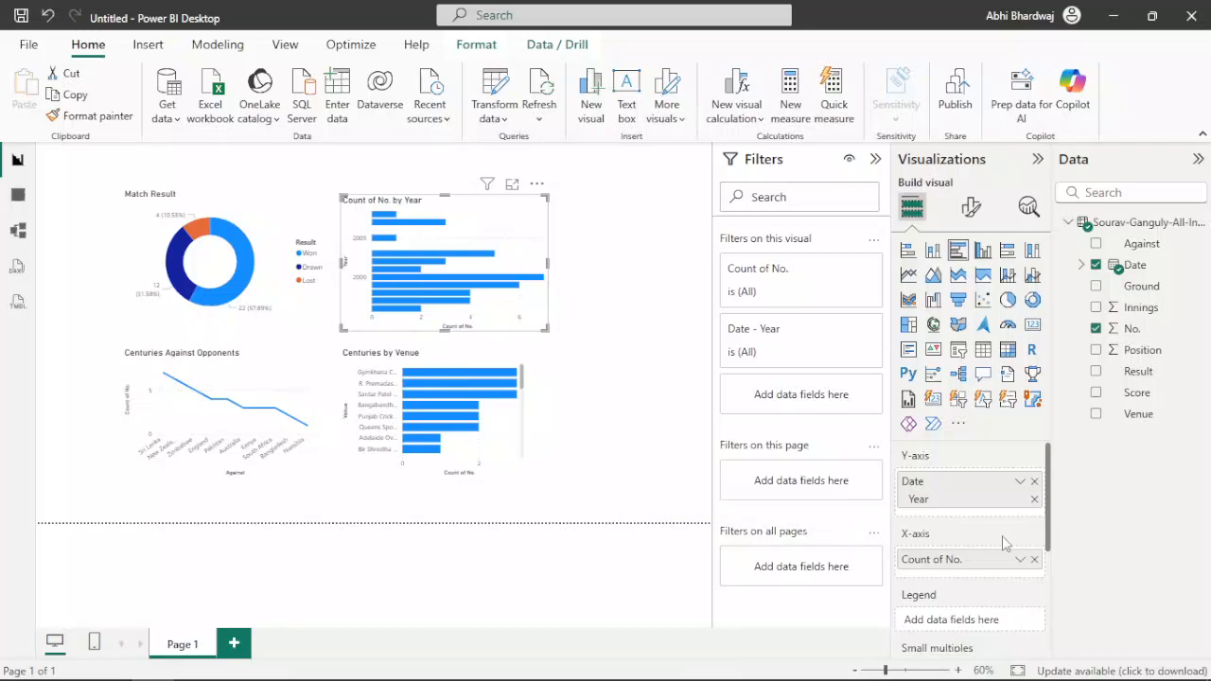
Step: Title the year bar chart "centuries by year"
{"action": "left_click", "coordinate": [971, 206]}
{"action": "left_click", "coordinate": [970, 286]}
{"action": "left_click", "coordinate": [922, 366]}
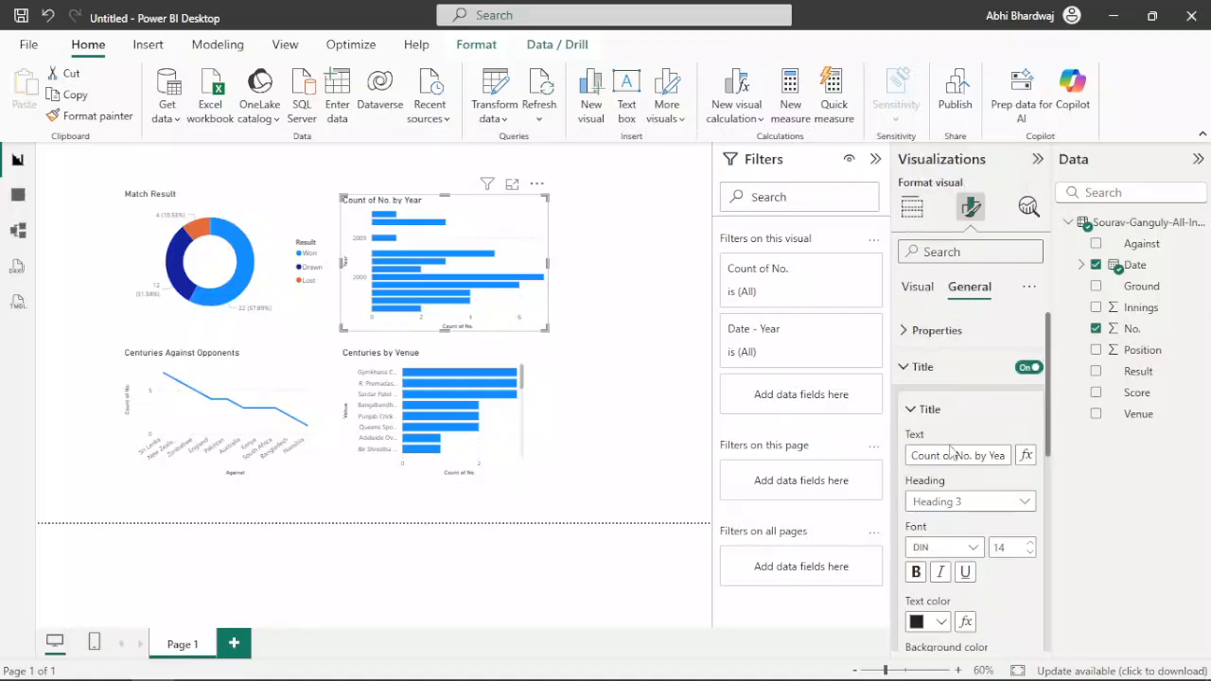
{"action": "triple_click", "coordinate": [953, 455]}
{"action": "type", "text": "centuries by year"}
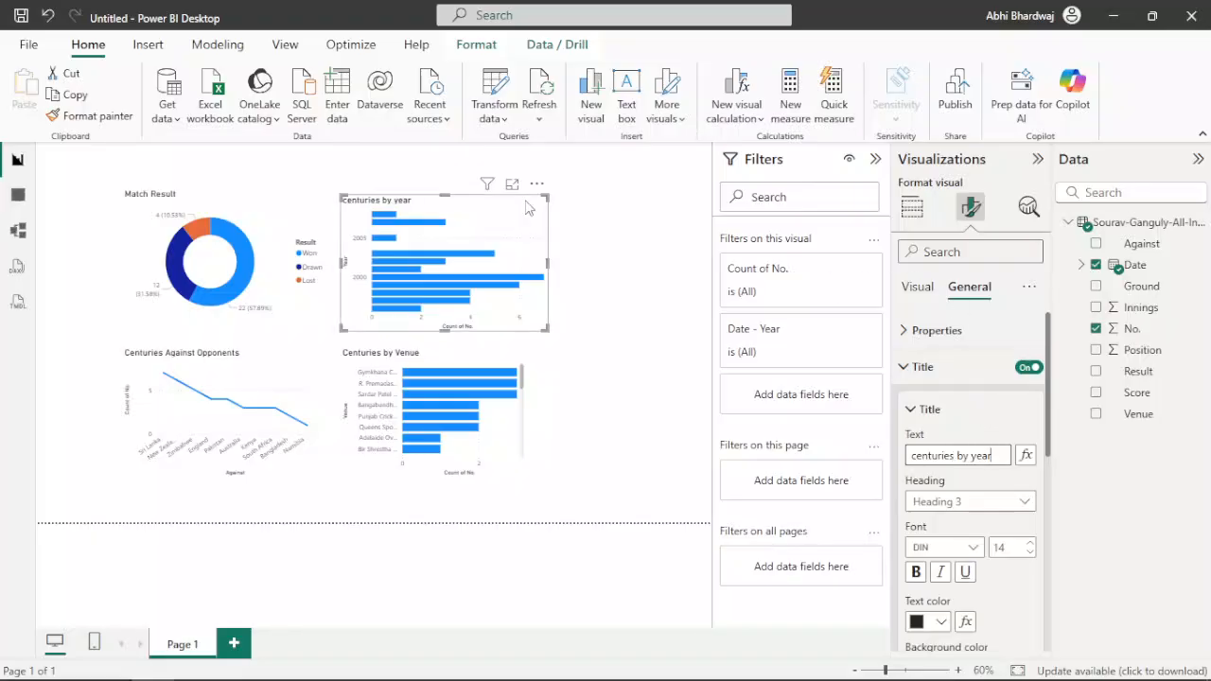
Step: Convert the centuries by year chart to a stacked column chart and check the values of individual years
{"action": "left_click", "coordinate": [918, 286]}
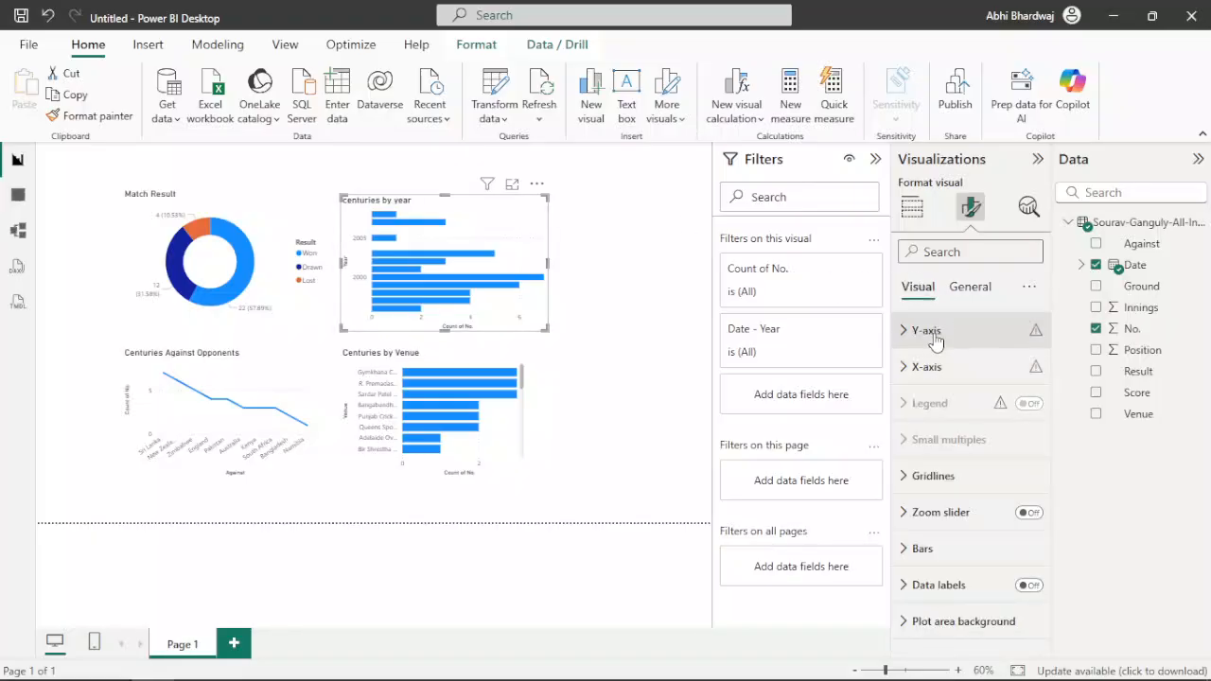
{"action": "left_click", "coordinate": [912, 206]}
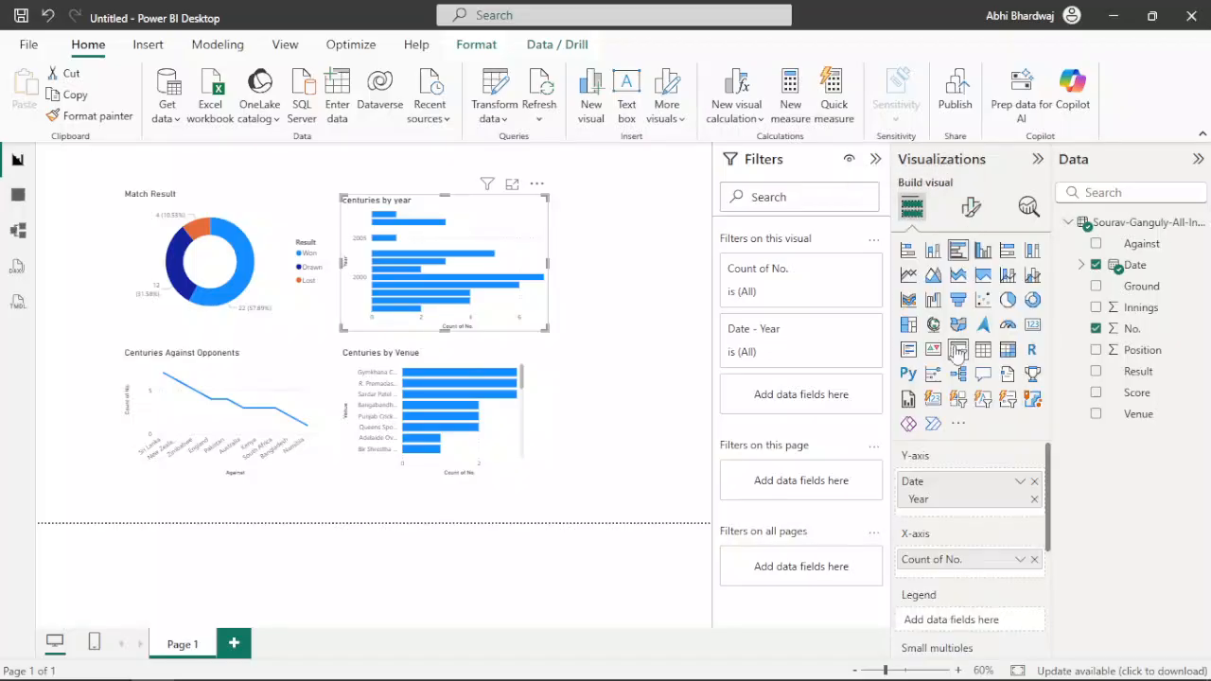
{"action": "left_click", "coordinate": [909, 250]}
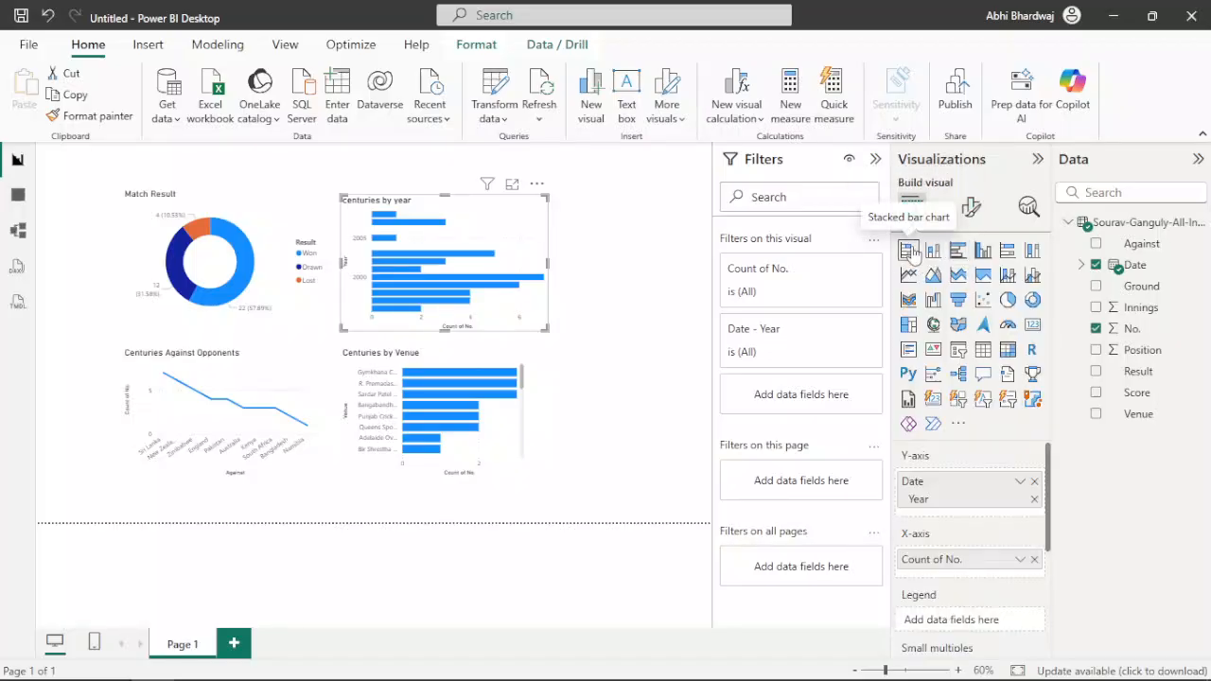
{"action": "left_click", "coordinate": [934, 251]}
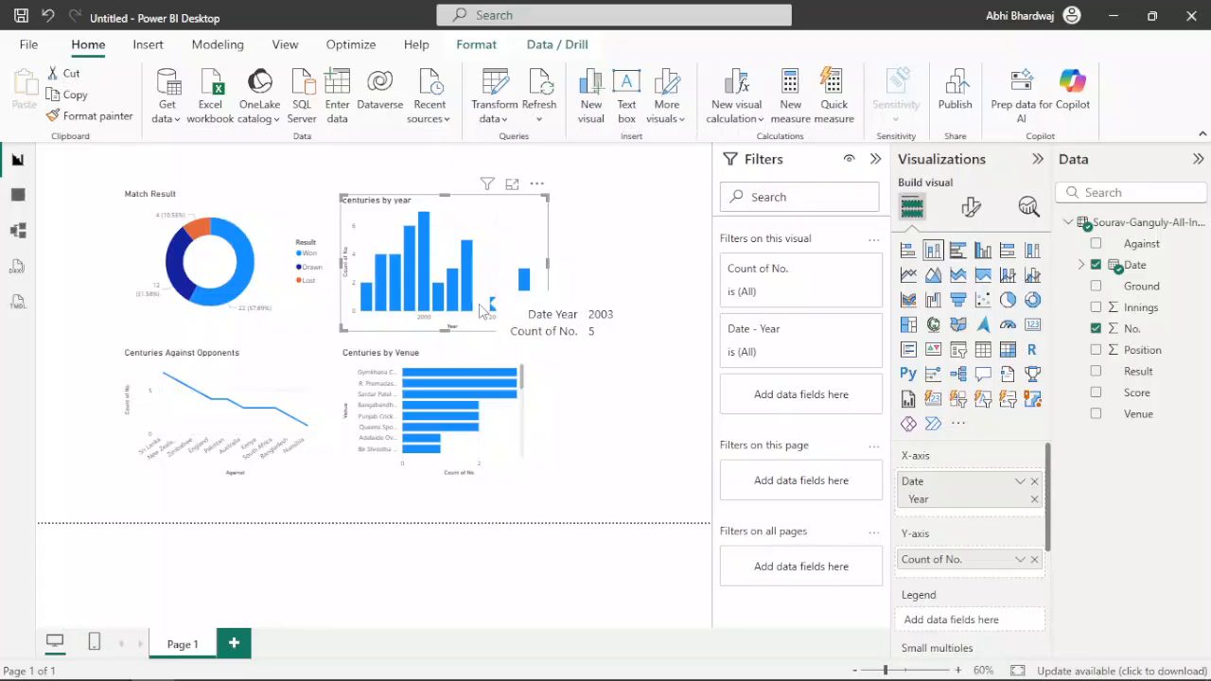
{"action": "mouse_move", "coordinate": [525, 312]}
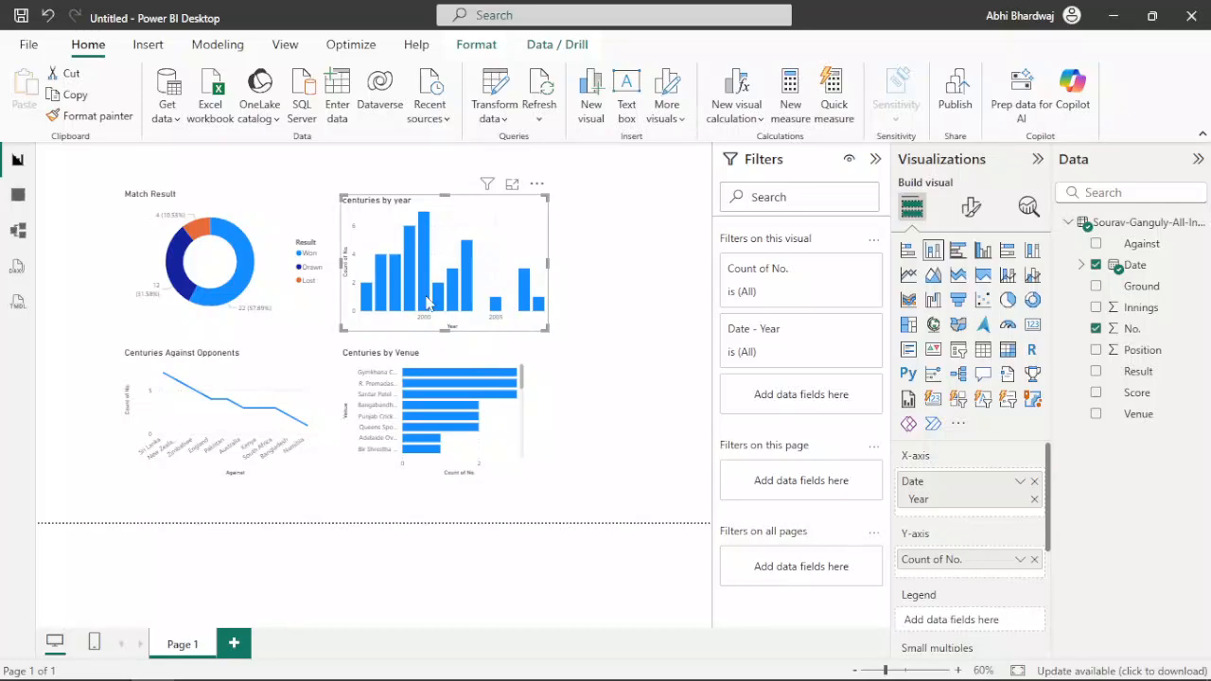
{"action": "mouse_move", "coordinate": [427, 301]}
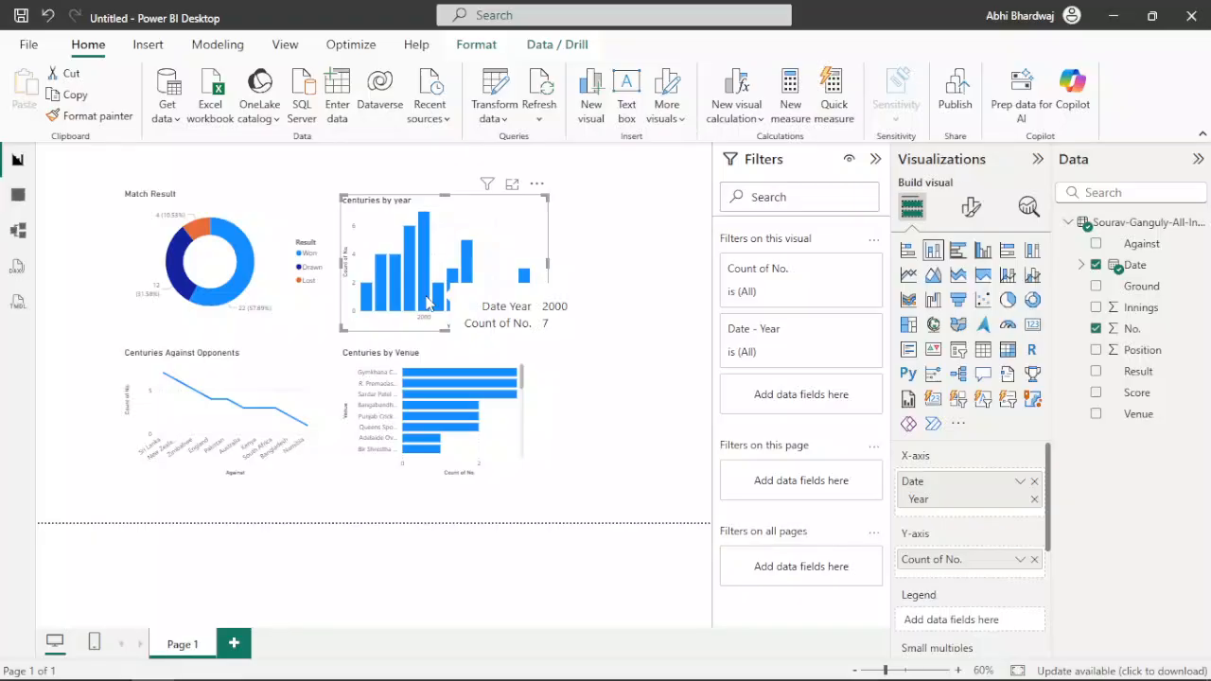
{"action": "left_click", "coordinate": [633, 215]}
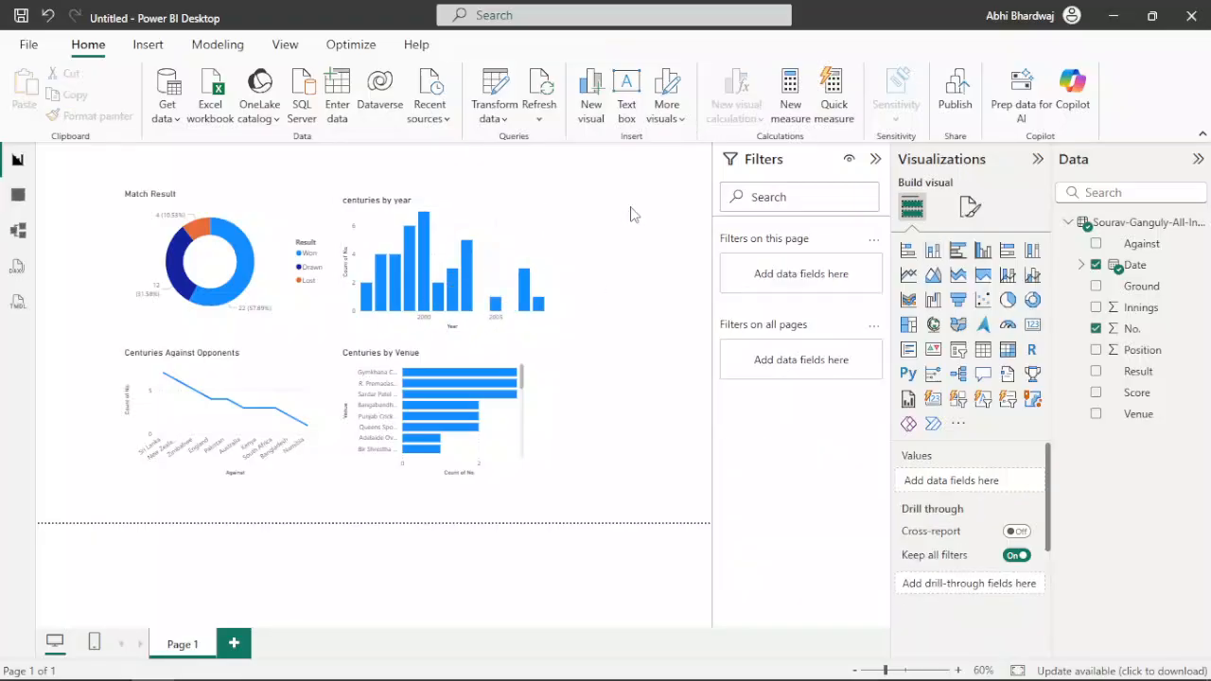
Step: Narrow the centuries by year chart slightly and raise its upper edge level with the Match Result chart
{"action": "left_click", "coordinate": [545, 201]}
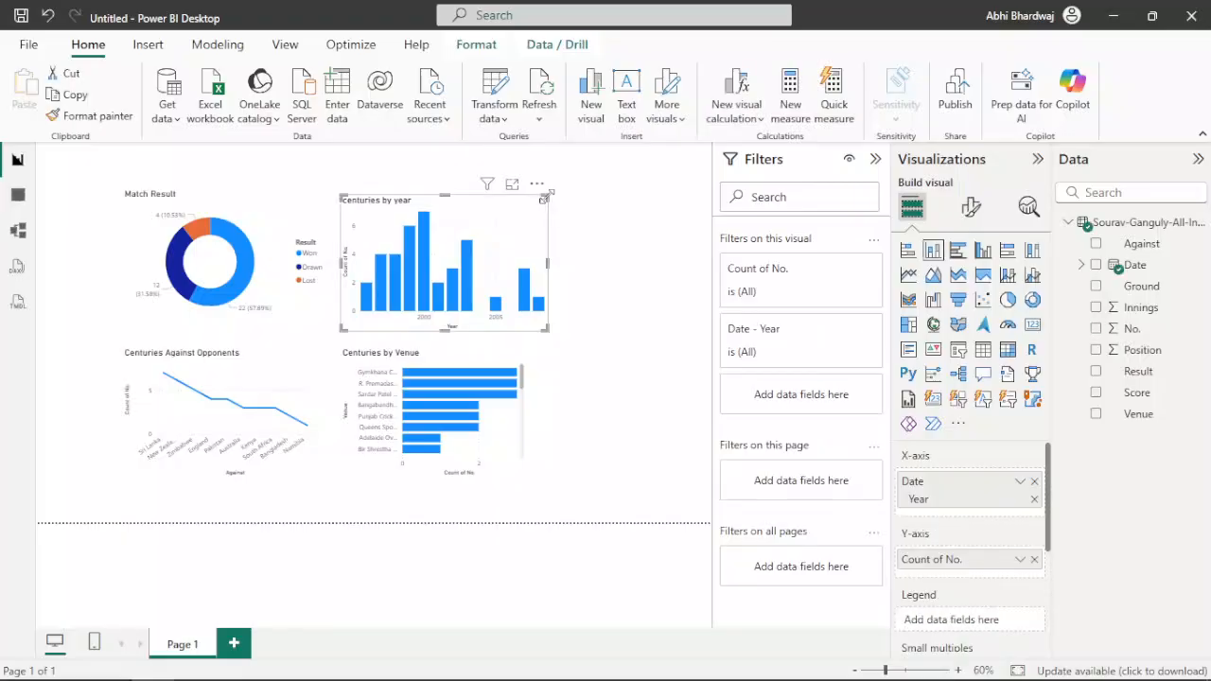
{"action": "left_click_drag", "start_coordinate": [547, 196], "coordinate": [538, 197]}
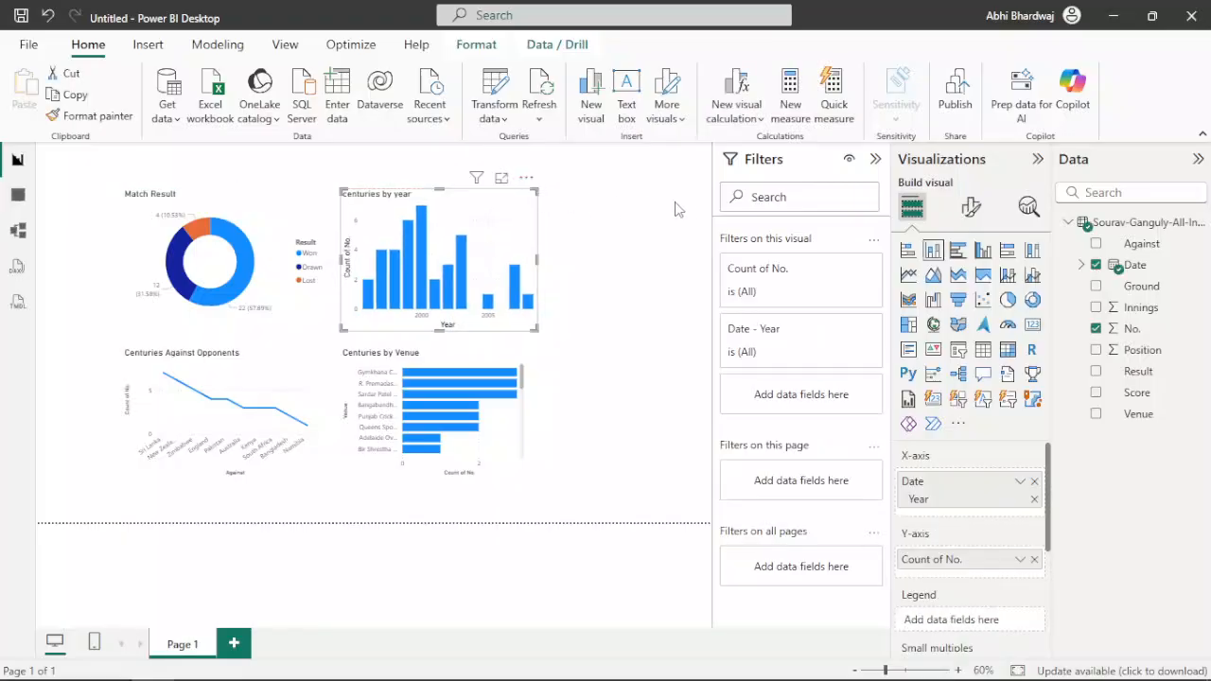
{"action": "left_click", "coordinate": [970, 208]}
{"action": "left_click", "coordinate": [967, 285]}
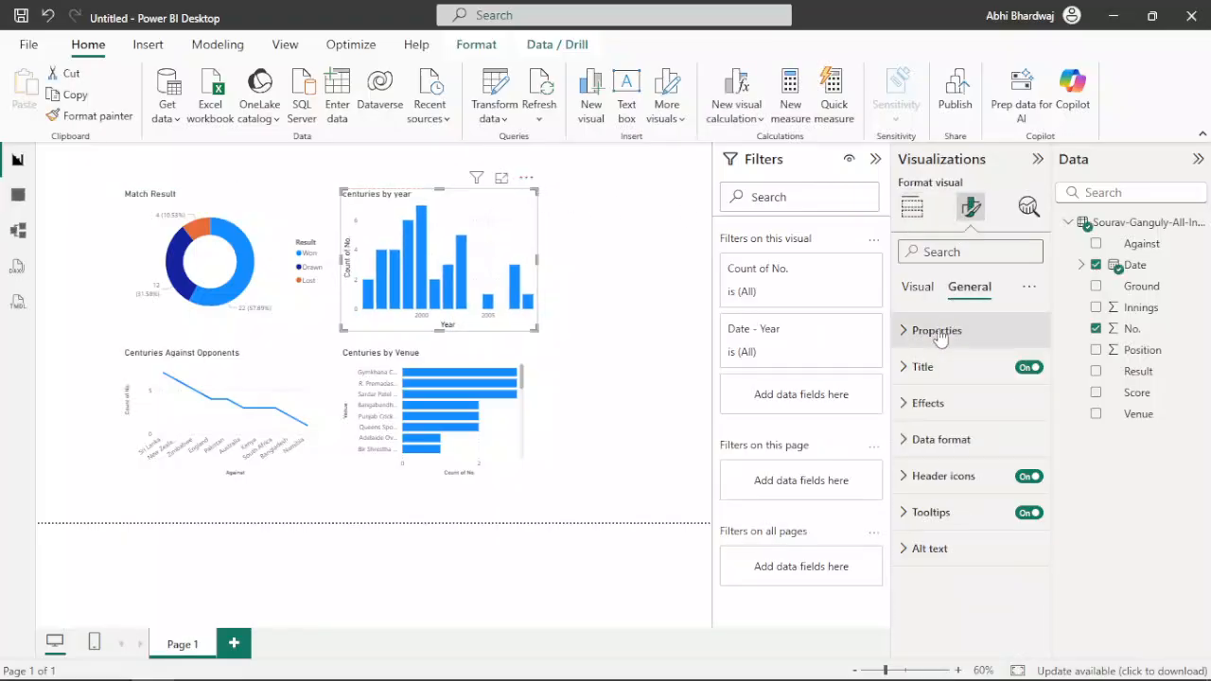
{"action": "left_click", "coordinate": [653, 222]}
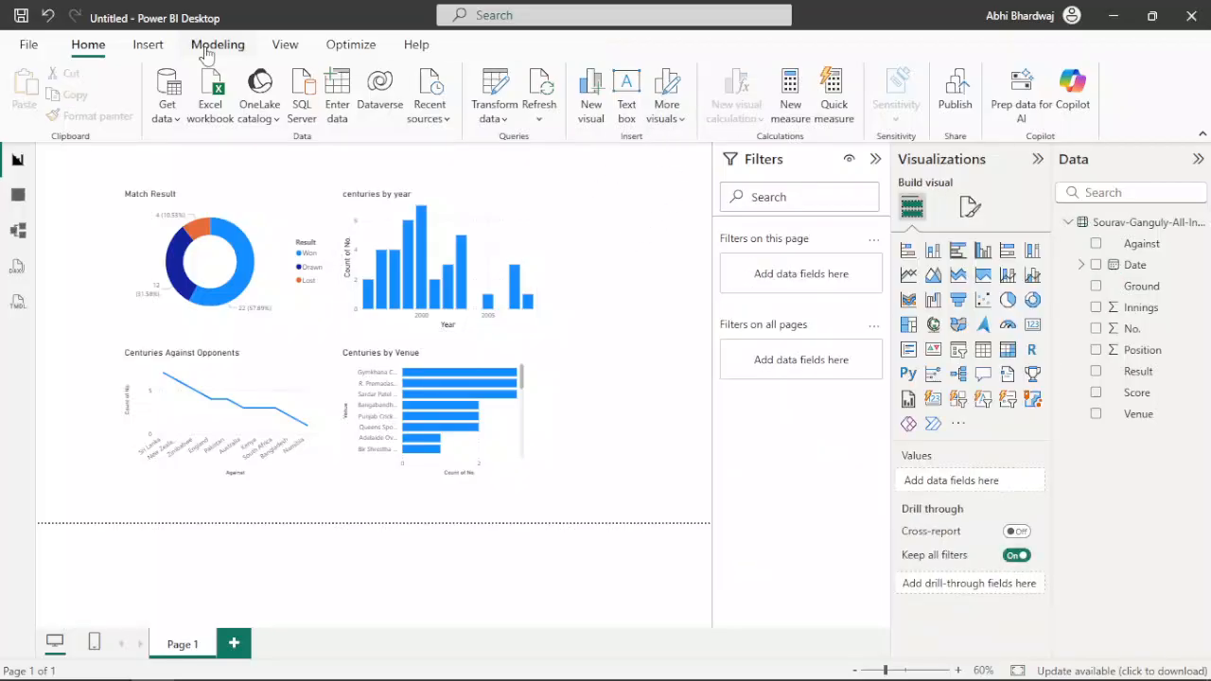
Step: Insert a rectangle shape and size it as a full-height vertical band along the page's right edge
{"action": "left_click", "coordinate": [147, 44]}
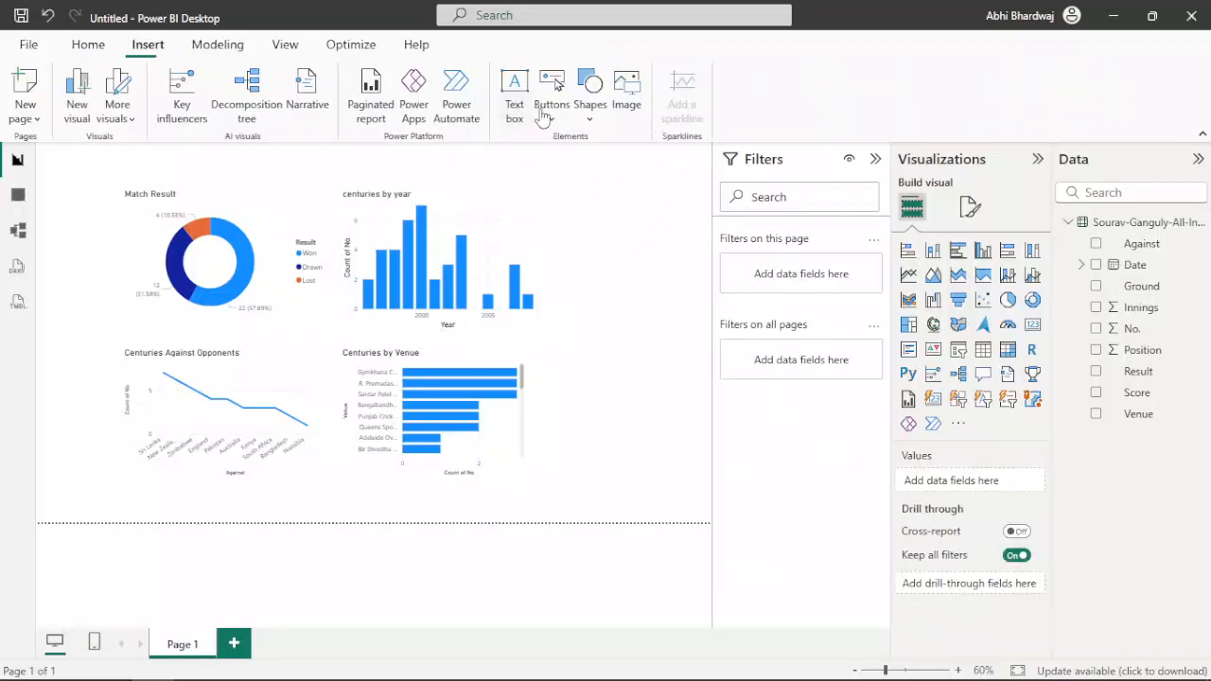
{"action": "left_click", "coordinate": [588, 92]}
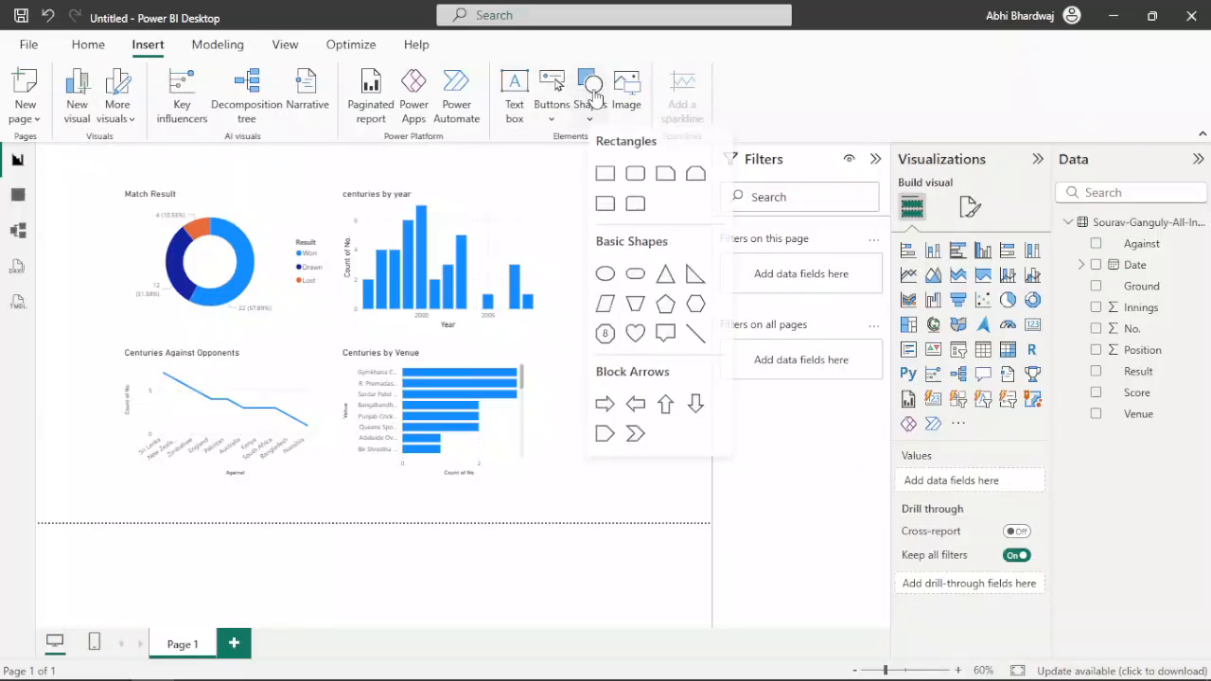
{"action": "left_click", "coordinate": [605, 179]}
{"action": "left_click_drag", "start_coordinate": [627, 185], "coordinate": [644, 143]}
{"action": "left_click", "coordinate": [543, 335]}
{"action": "left_click", "coordinate": [565, 316]}
{"action": "left_click_drag", "start_coordinate": [552, 326], "coordinate": [587, 520]}
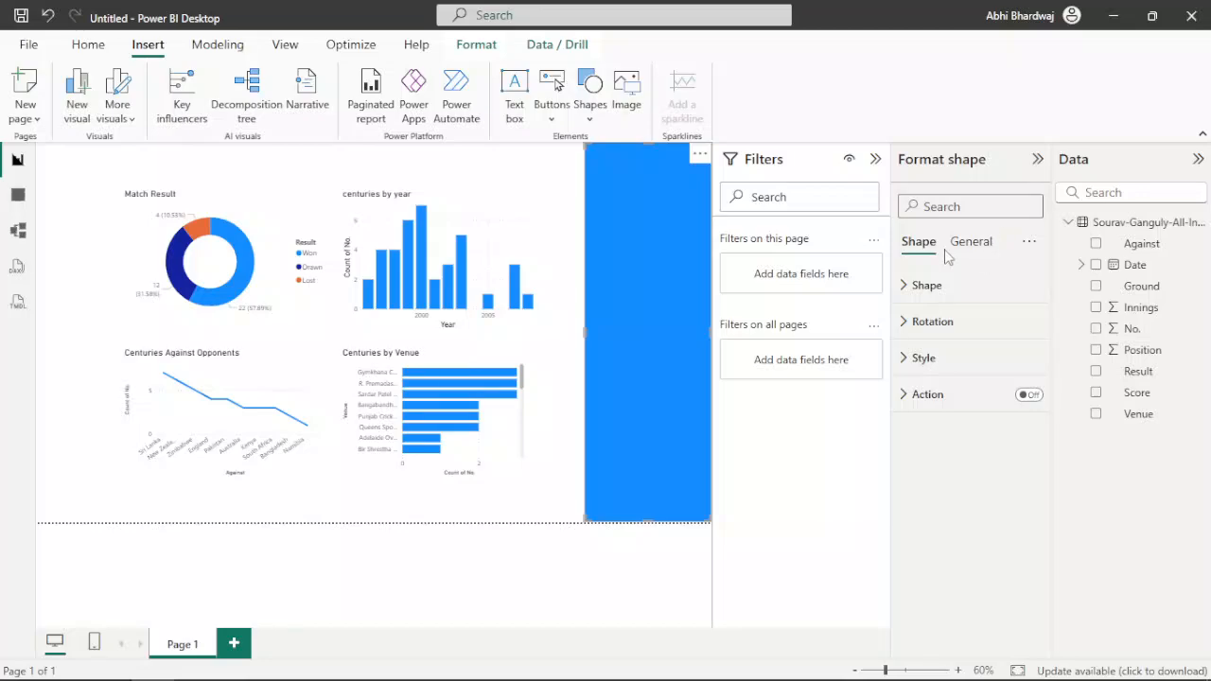
{"action": "left_click", "coordinate": [560, 193]}
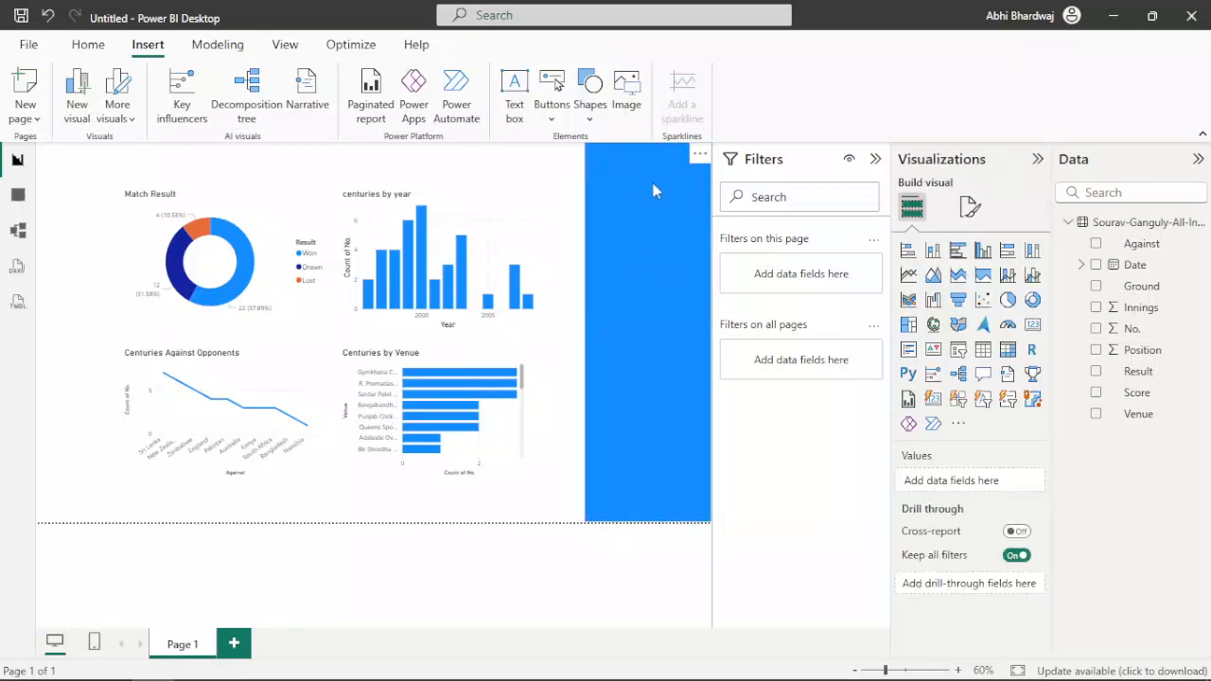
Step: Add a small card at the upper end of the blue band showing the count of No
{"action": "left_click", "coordinate": [1032, 325]}
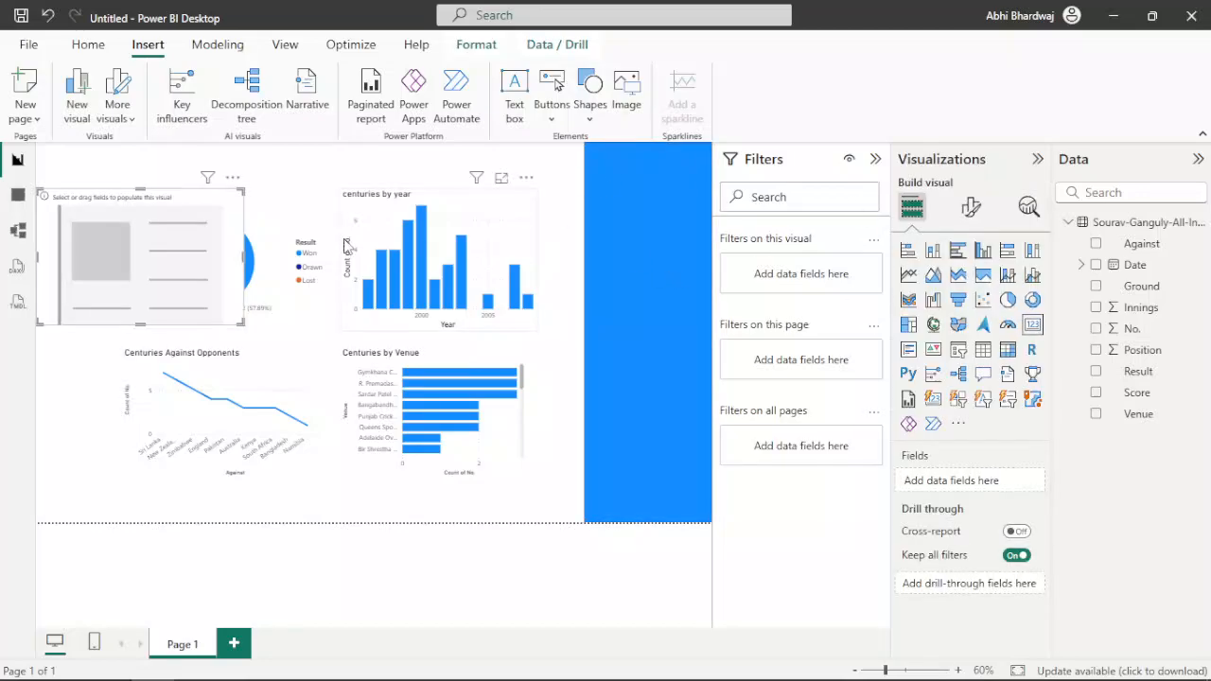
{"action": "left_click_drag", "start_coordinate": [439, 224], "coordinate": [675, 195]}
{"action": "left_click_drag", "start_coordinate": [504, 280], "coordinate": [622, 192]}
{"action": "left_click_drag", "start_coordinate": [704, 170], "coordinate": [705, 156]}
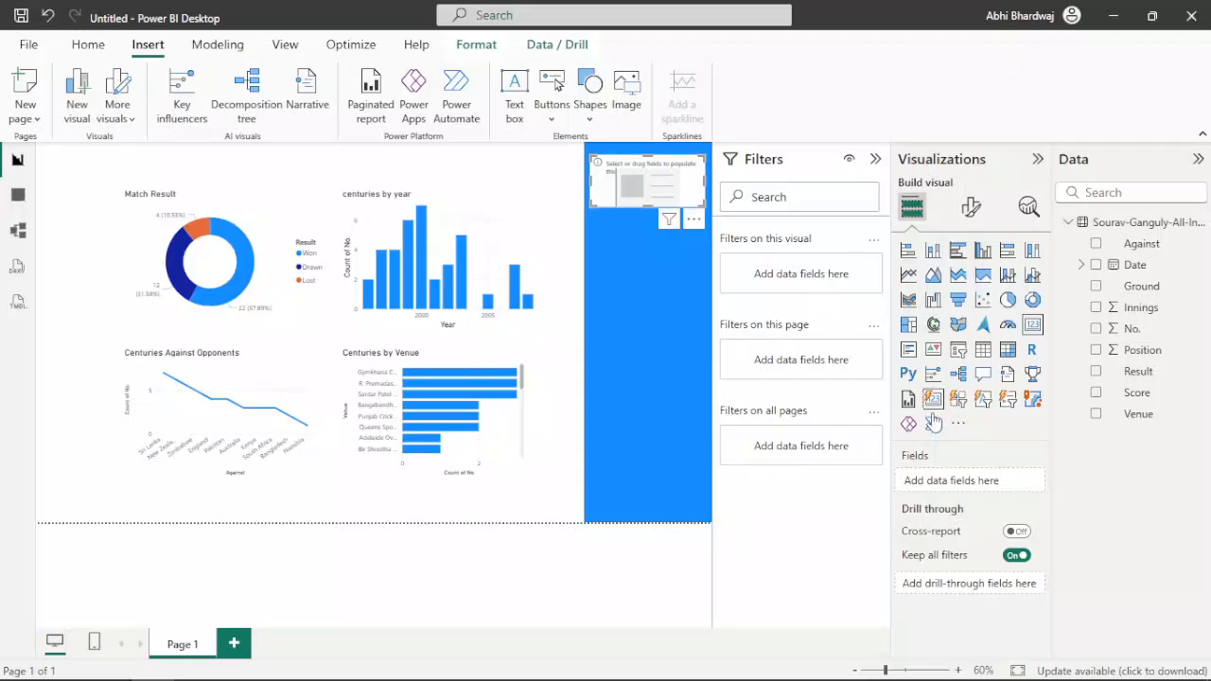
{"action": "left_click_drag", "start_coordinate": [1141, 331], "coordinate": [946, 482]}
{"action": "left_click", "coordinate": [1020, 481]}
{"action": "left_click", "coordinate": [1080, 371]}
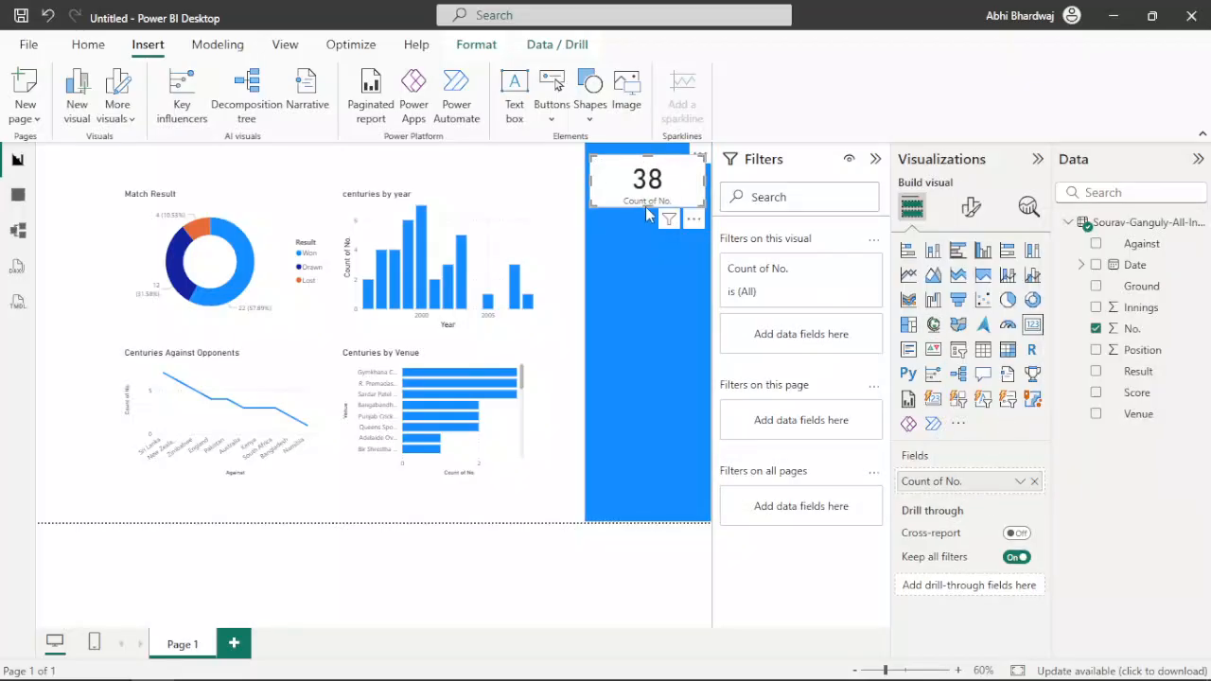
Step: Add a second card below the first on the blue band showing the last Score, and rename its field "Highest Score"
{"action": "left_click", "coordinate": [625, 302]}
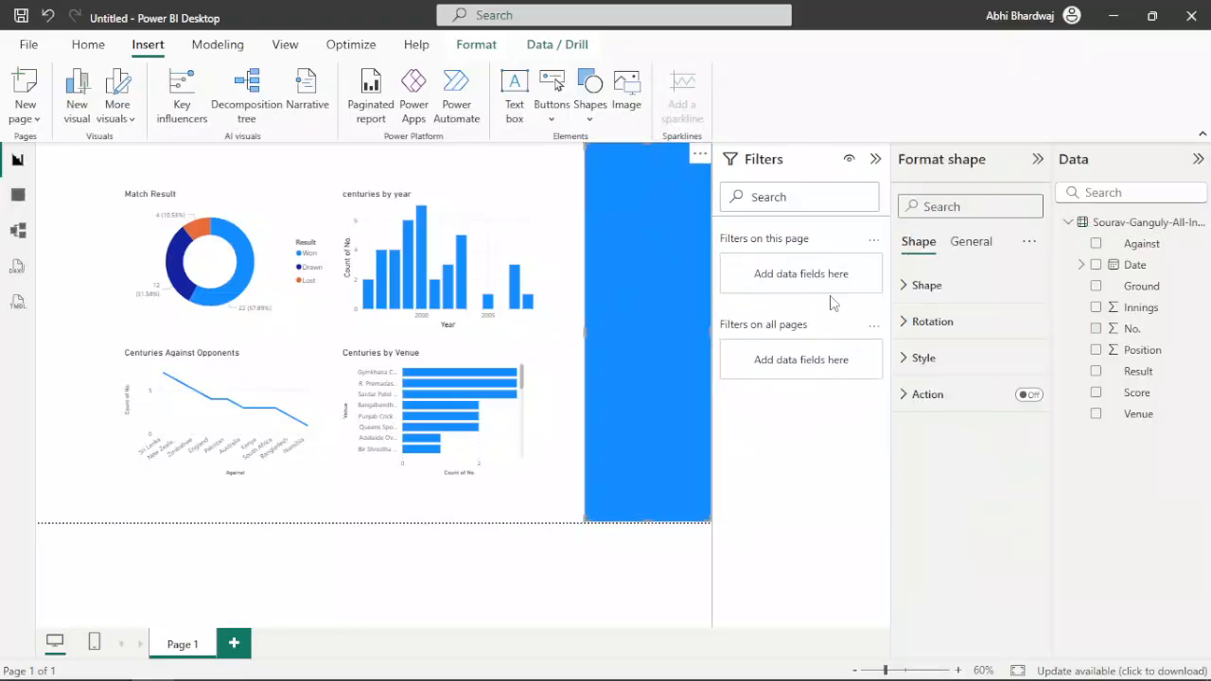
{"action": "left_click", "coordinate": [567, 224]}
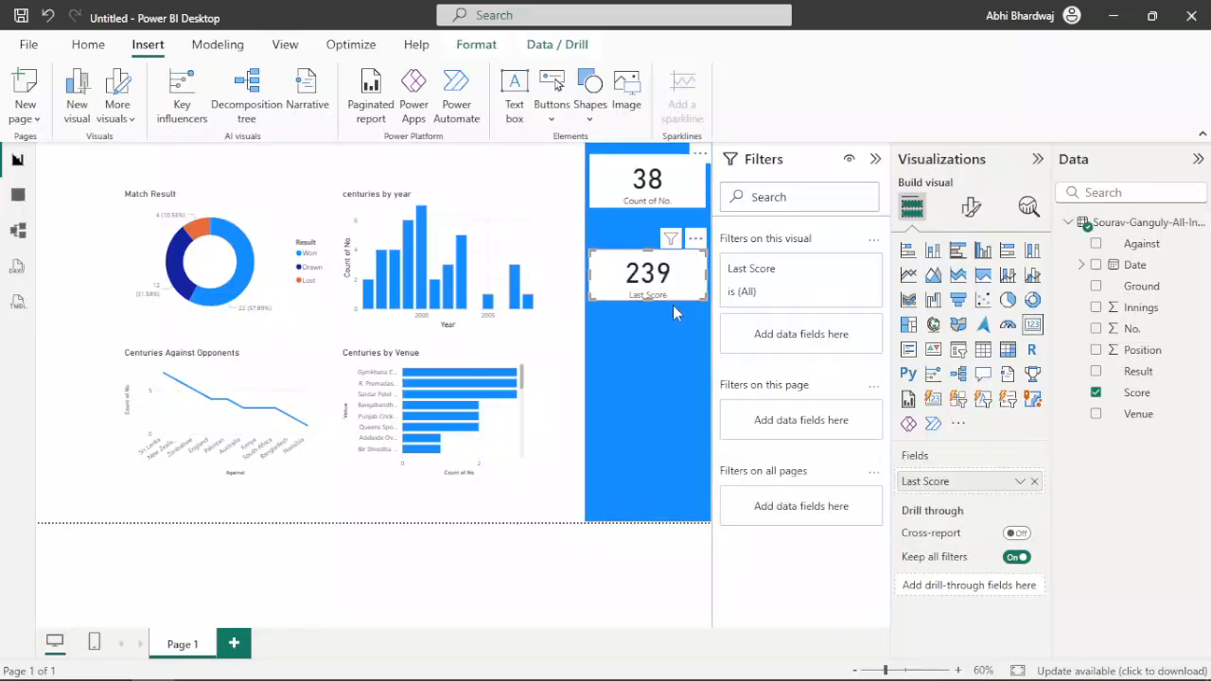
{"action": "right_click", "coordinate": [942, 481]}
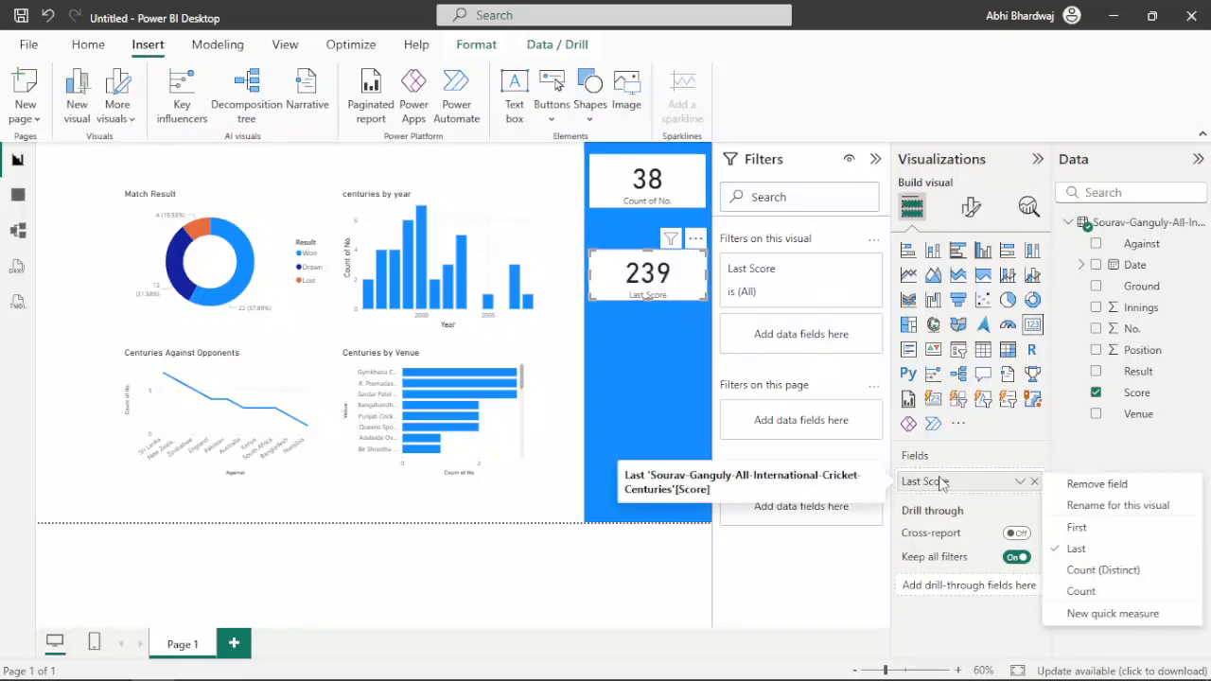
{"action": "left_click", "coordinate": [1088, 505]}
{"action": "key", "text": "ctrl+a"}
{"action": "type", "text": "Highest"}
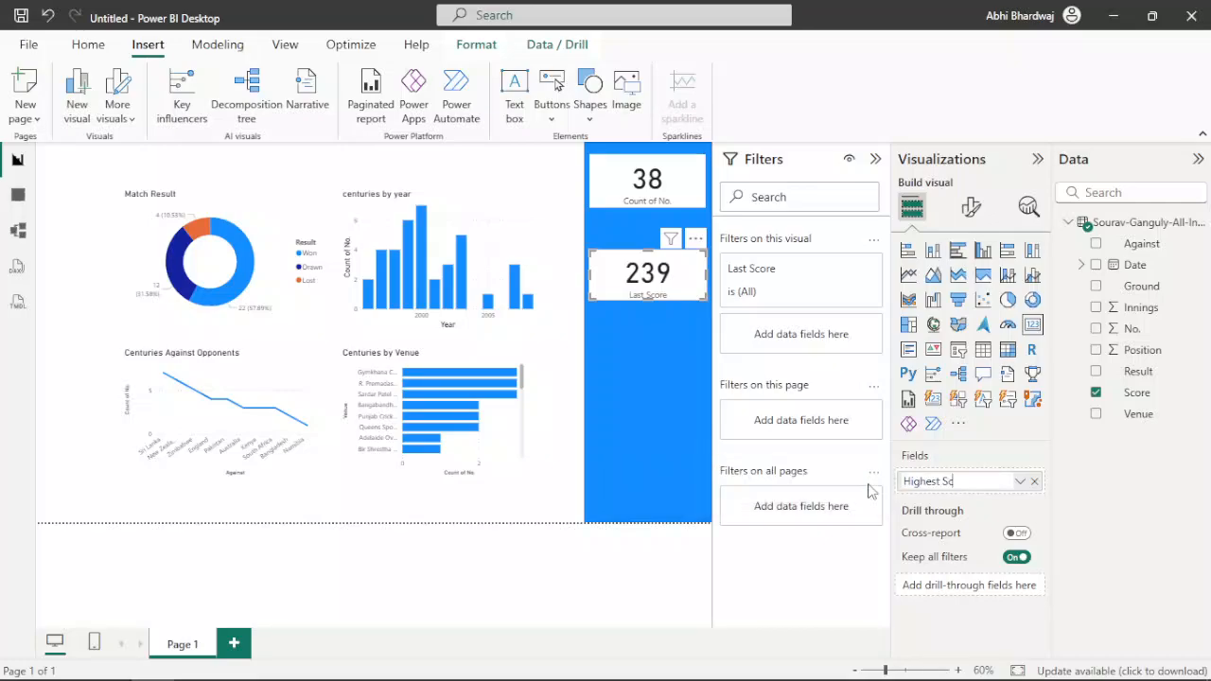
{"action": "key", "text": "Return"}
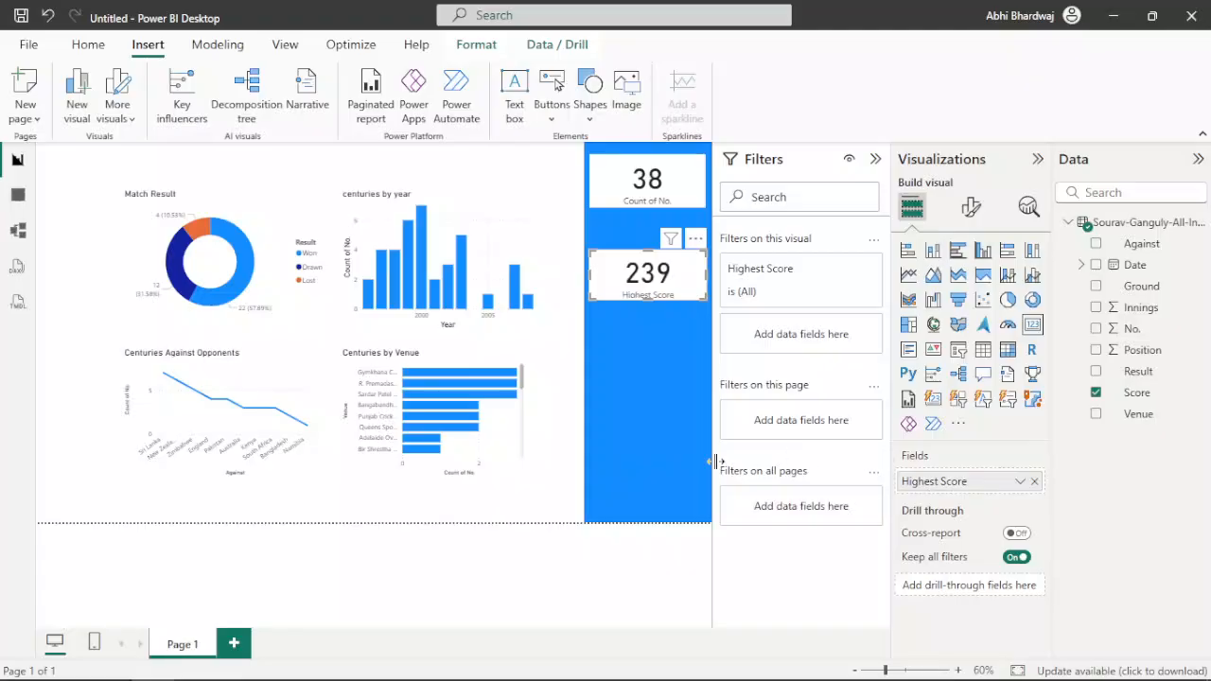
{"action": "left_click", "coordinate": [556, 455]}
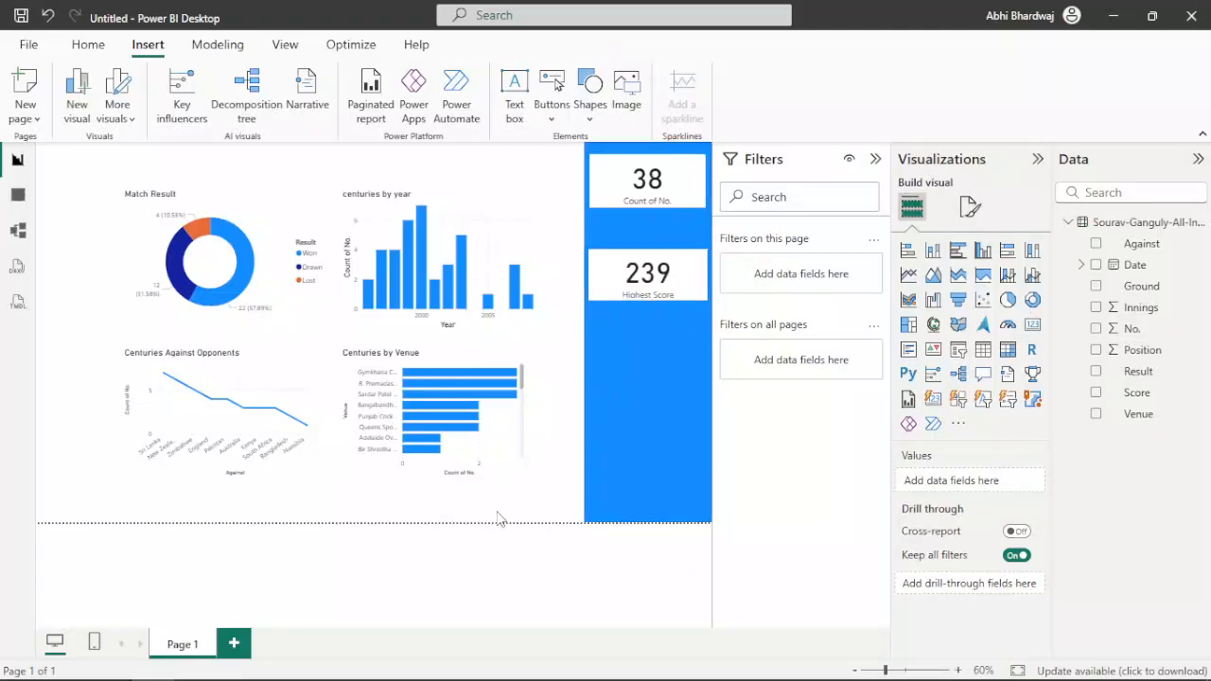
Step: Add a small slicer on the Against field below the Highest Score card on the blue band
{"action": "left_click", "coordinate": [957, 350]}
{"action": "left_click_drag", "start_coordinate": [204, 299], "coordinate": [671, 436]}
{"action": "left_click_drag", "start_coordinate": [506, 459], "coordinate": [641, 355]}
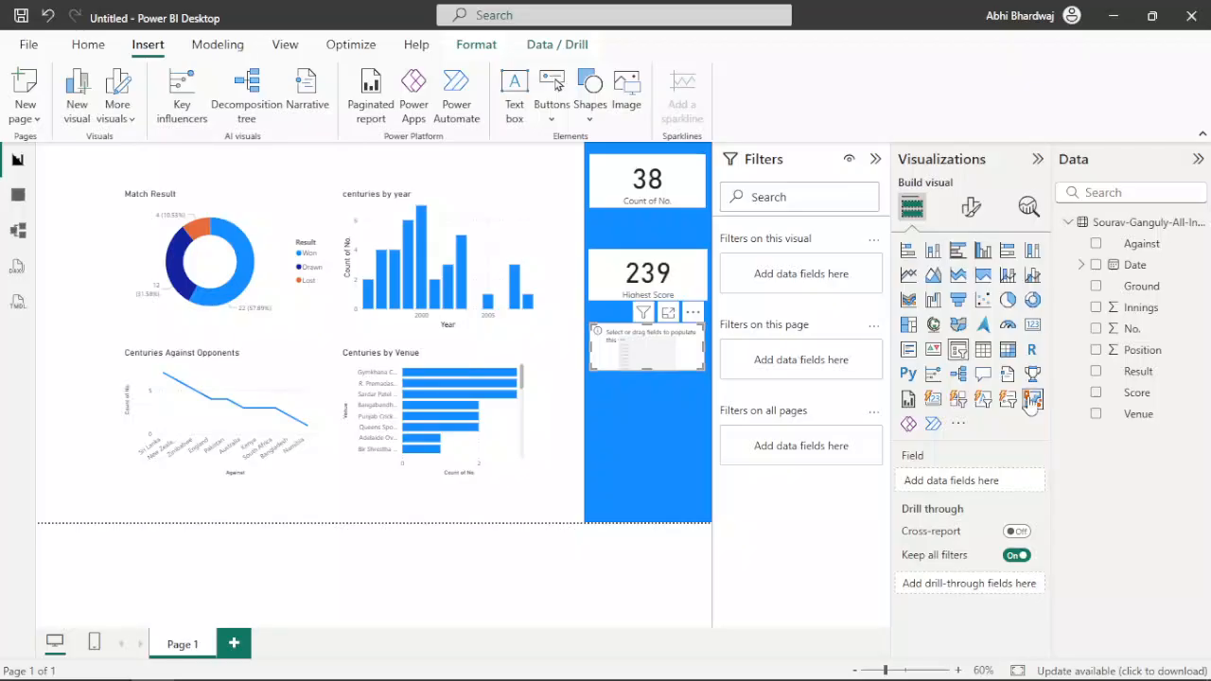
{"action": "left_click_drag", "start_coordinate": [1141, 244], "coordinate": [954, 492]}
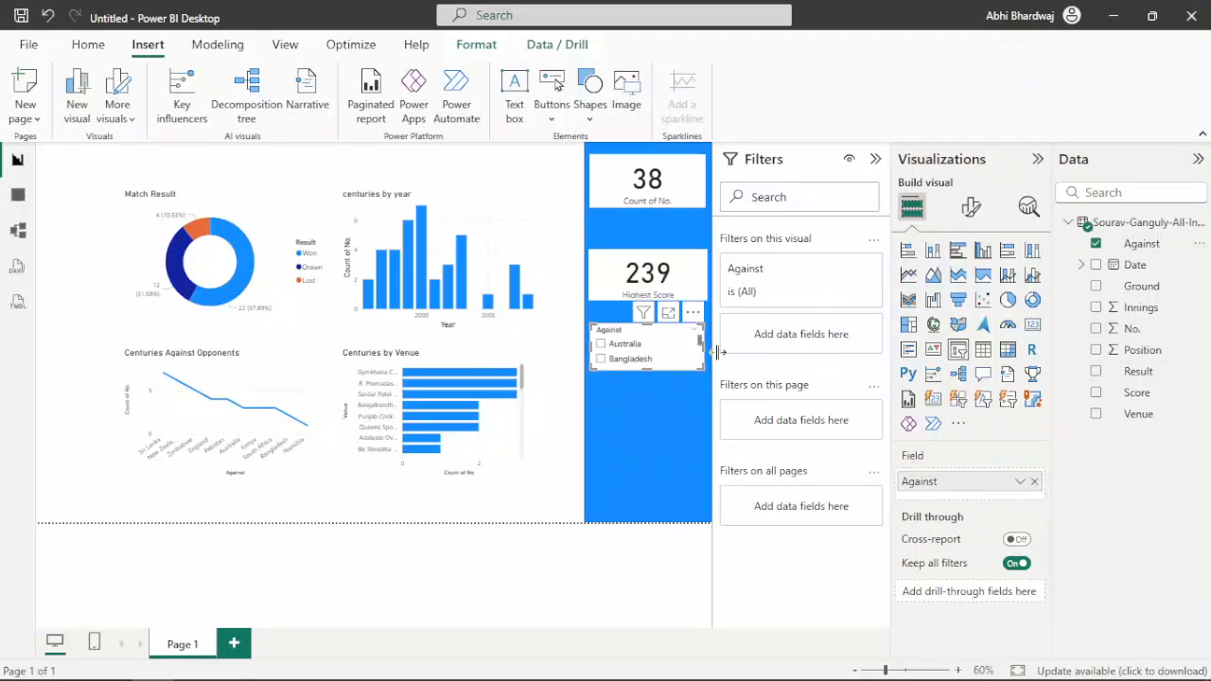
Step: Set the Against slicer's style to Dropdown
{"action": "left_click", "coordinate": [971, 206]}
{"action": "left_click", "coordinate": [936, 330]}
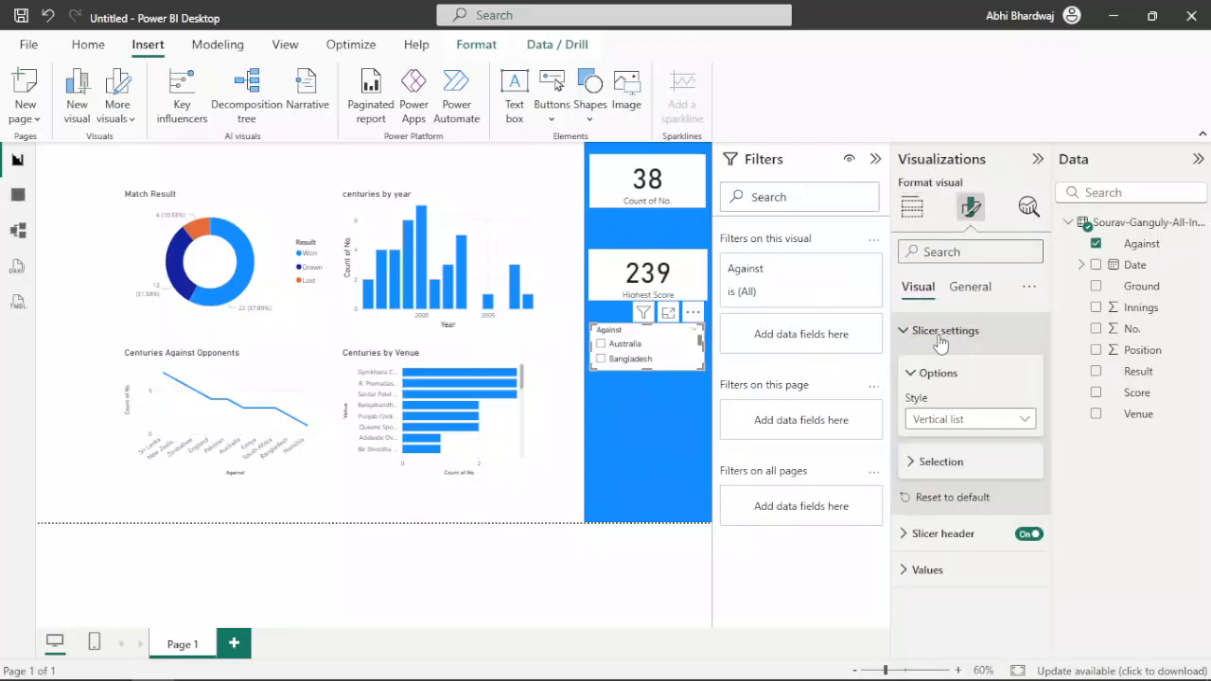
{"action": "left_click", "coordinate": [942, 423]}
{"action": "left_click", "coordinate": [950, 483]}
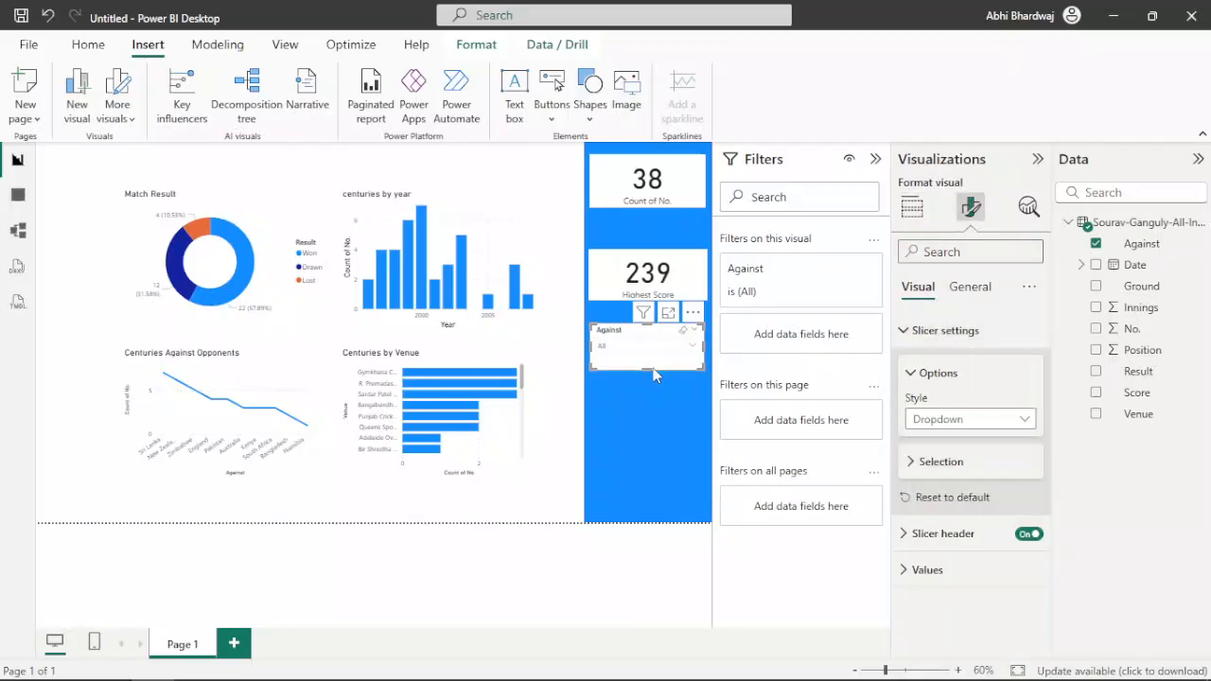
Step: Shorten the Against slicer and move the Highest Score card and the slicer up to close the gaps below the first card
{"action": "left_click_drag", "start_coordinate": [651, 371], "coordinate": [650, 361]}
{"action": "left_click_drag", "start_coordinate": [632, 273], "coordinate": [632, 244]}
{"action": "left_click_drag", "start_coordinate": [631, 333], "coordinate": [630, 297]}
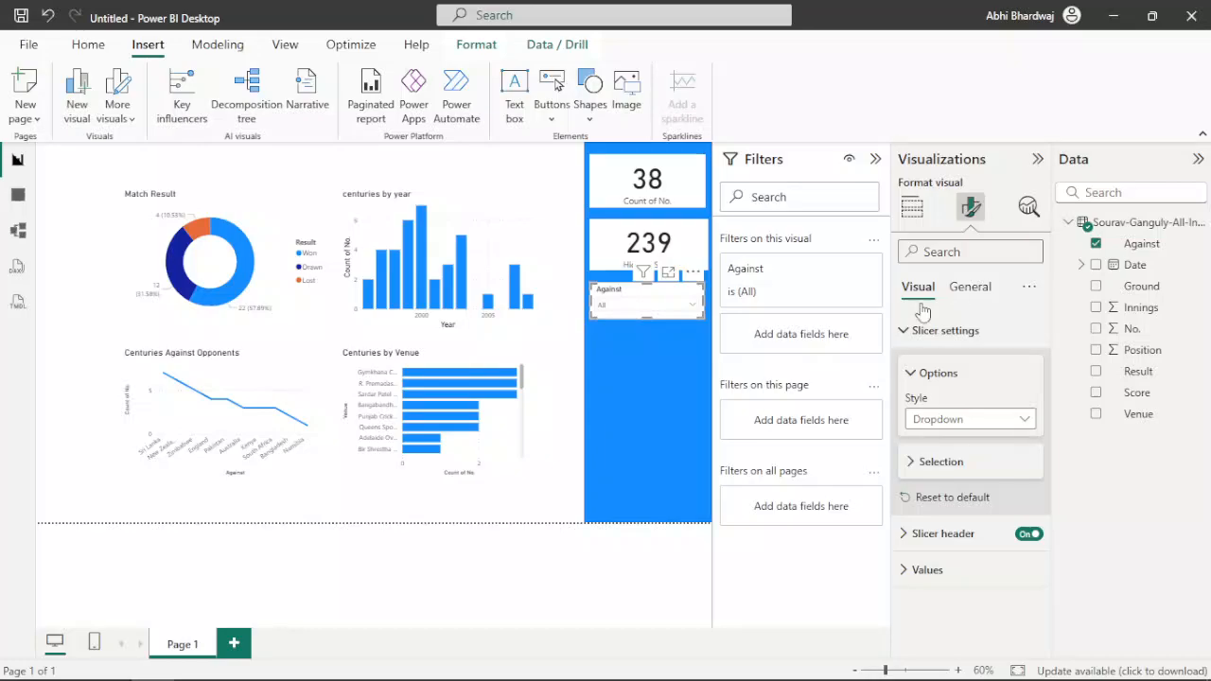
Step: Turn on the side band's background effect and set its color to dark blue
{"action": "left_click", "coordinate": [625, 455]}
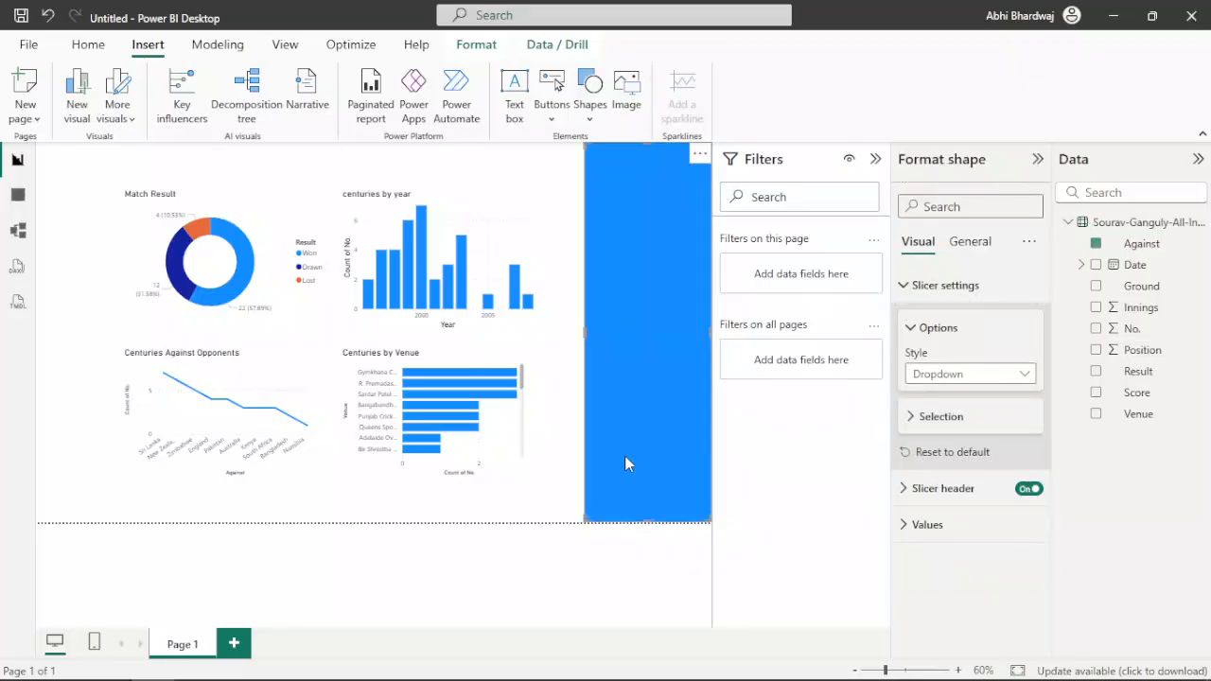
{"action": "left_click", "coordinate": [983, 242]}
{"action": "left_click", "coordinate": [927, 358]}
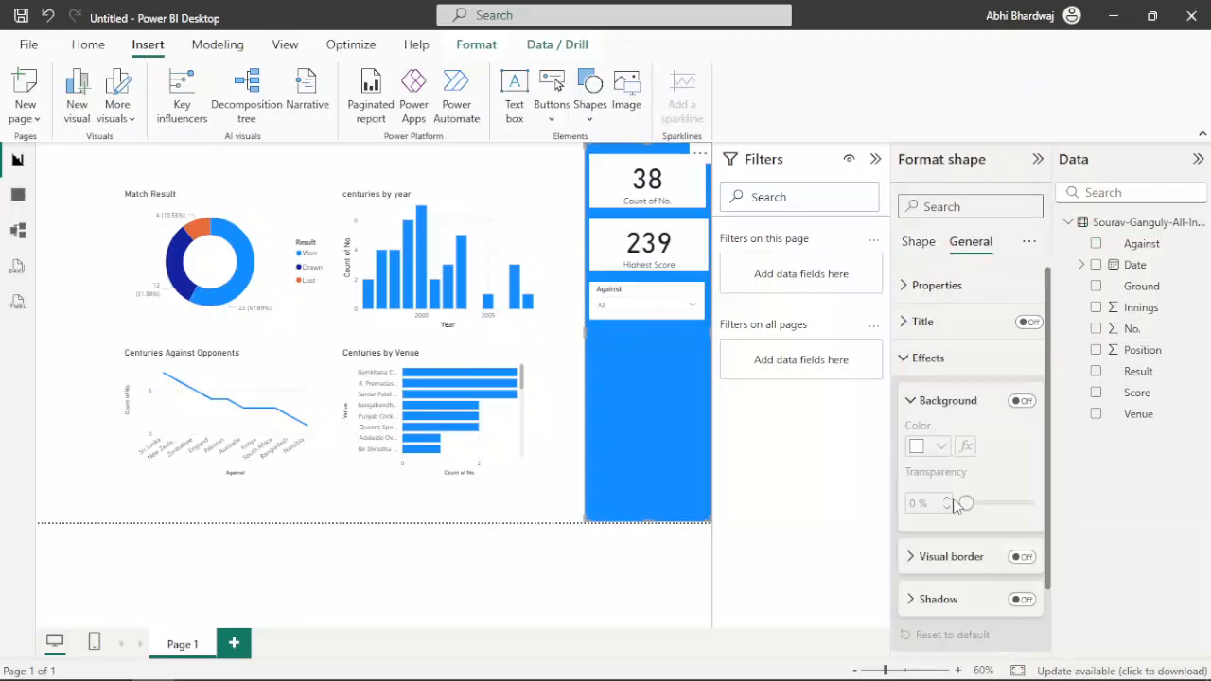
{"action": "left_click", "coordinate": [988, 367]}
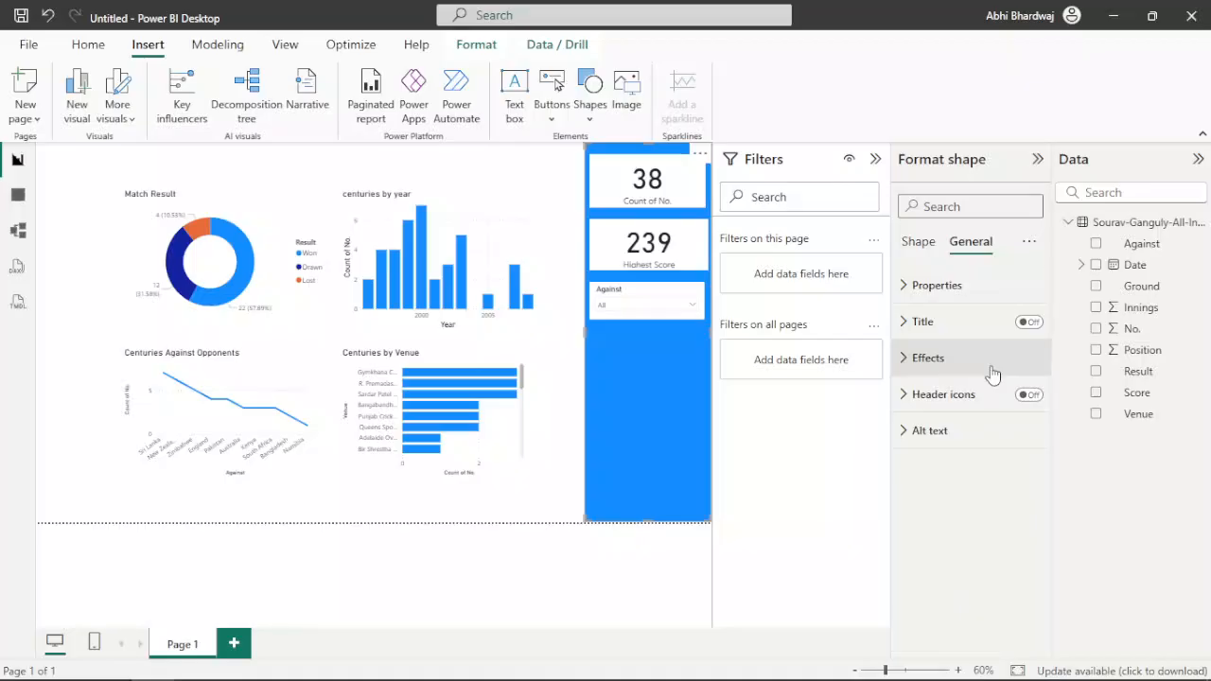
{"action": "left_click", "coordinate": [916, 369]}
{"action": "left_click", "coordinate": [1022, 400]}
{"action": "left_click", "coordinate": [940, 445]}
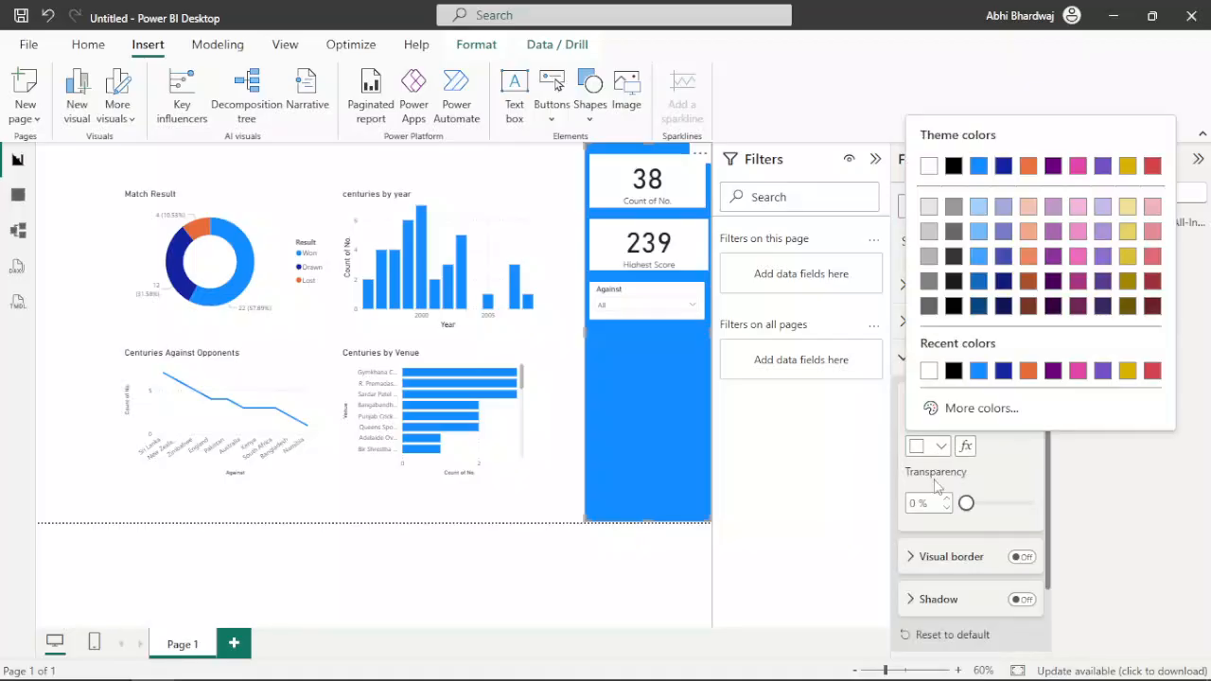
{"action": "left_click", "coordinate": [1002, 369]}
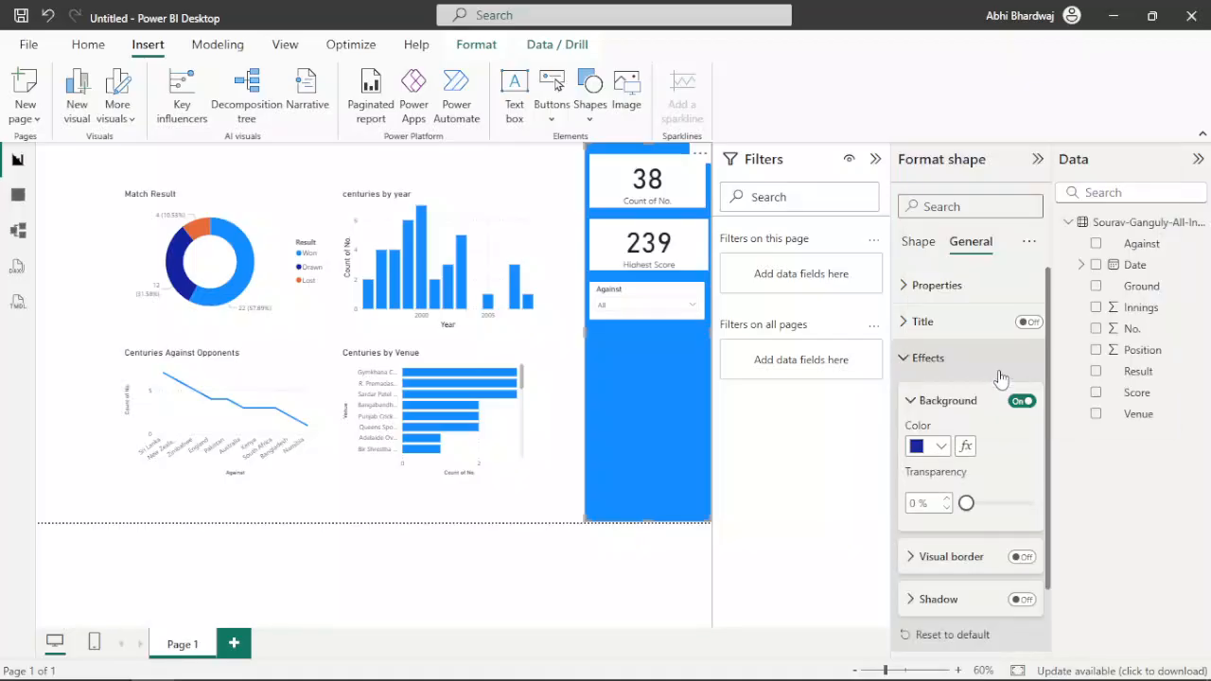
Step: Set the side band's background effect to light grey with 66% transparency
{"action": "left_click", "coordinate": [558, 489]}
{"action": "left_click", "coordinate": [627, 438]}
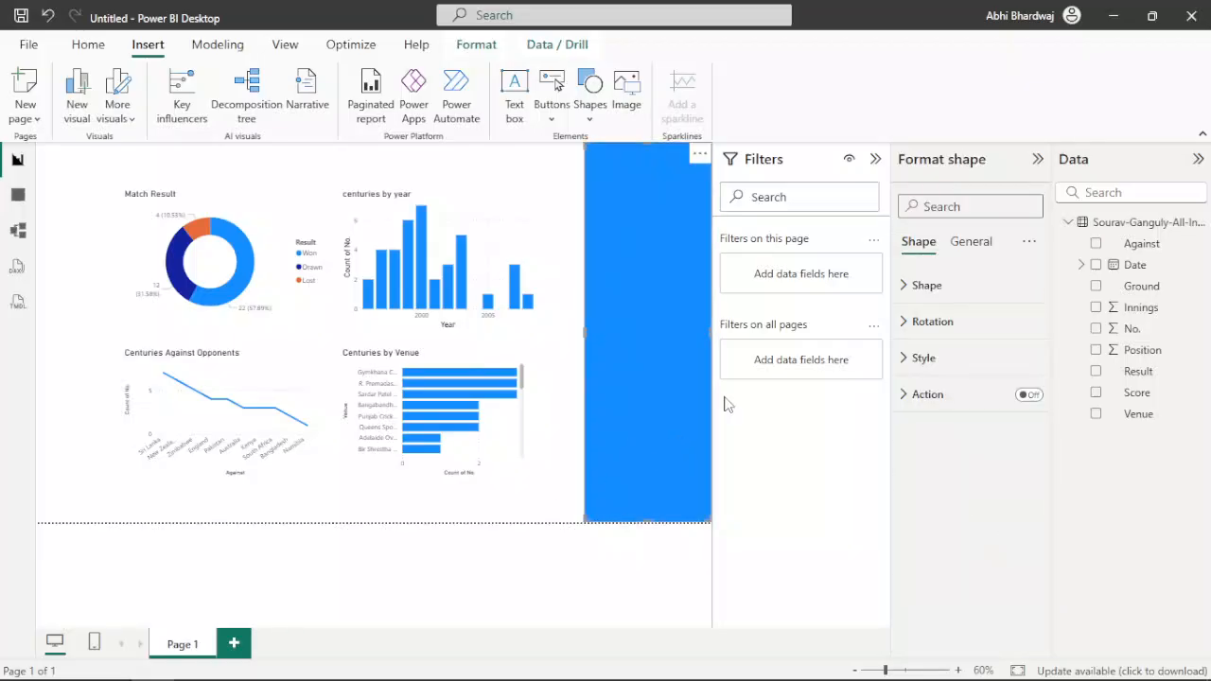
{"action": "left_click", "coordinate": [985, 248]}
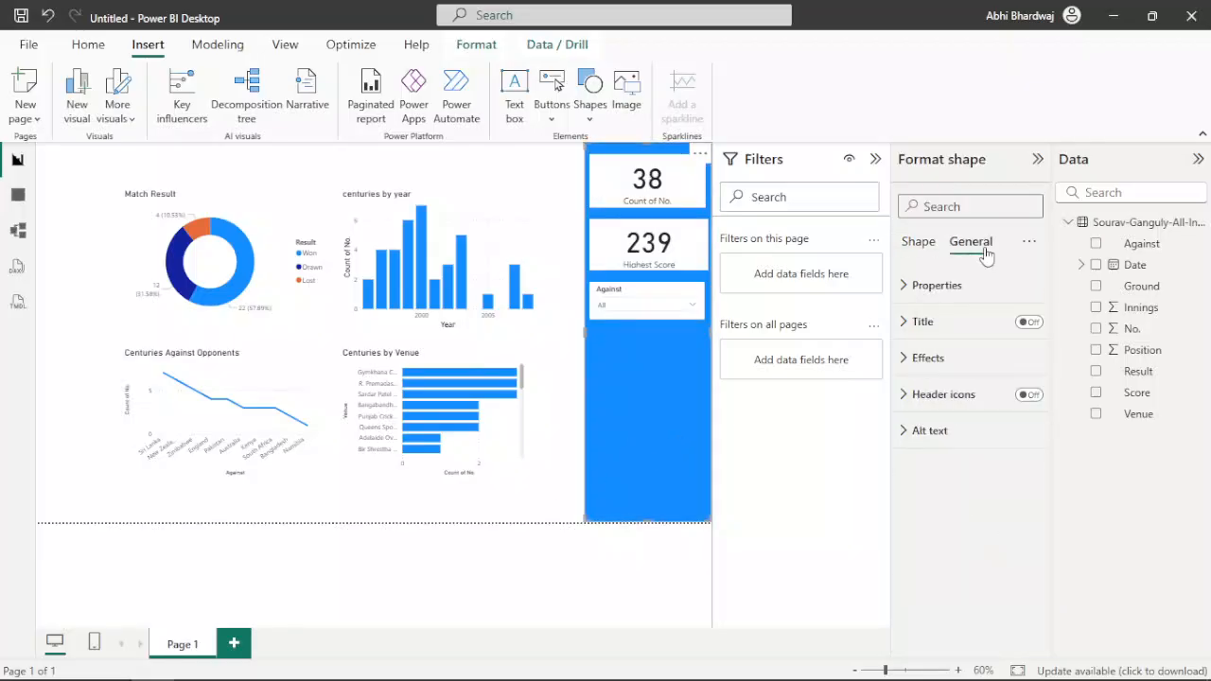
{"action": "left_click", "coordinate": [949, 362]}
{"action": "left_click", "coordinate": [934, 446]}
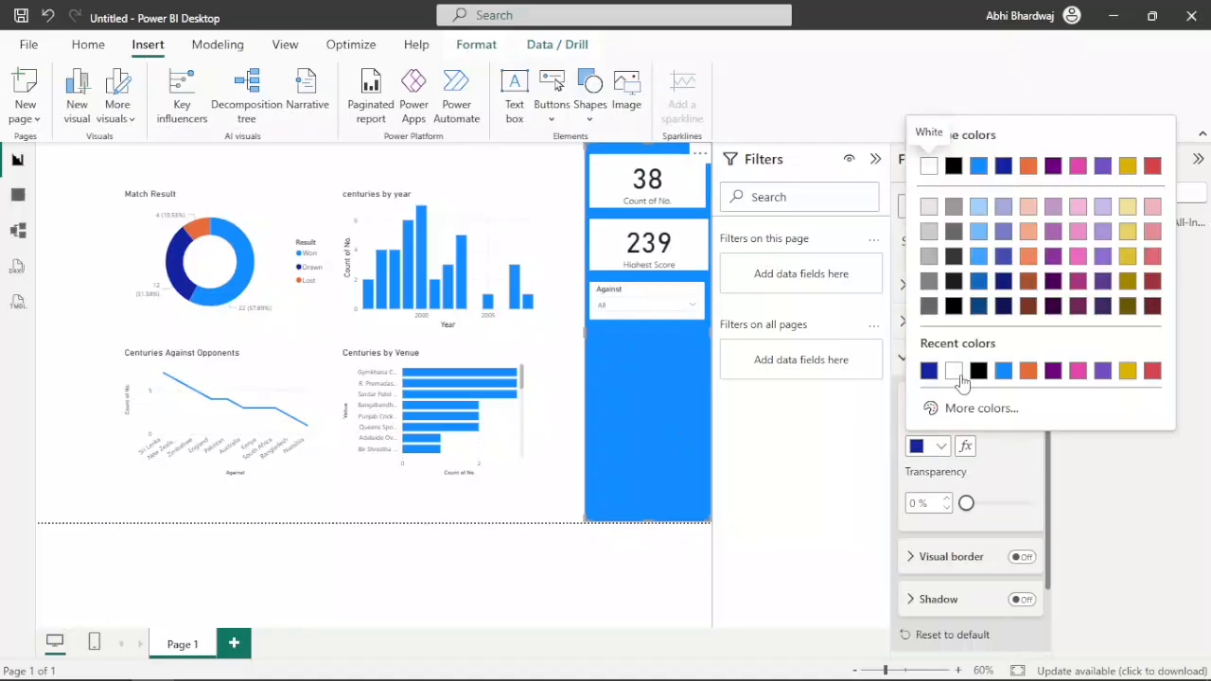
{"action": "left_click", "coordinate": [988, 507]}
{"action": "left_click", "coordinate": [996, 505]}
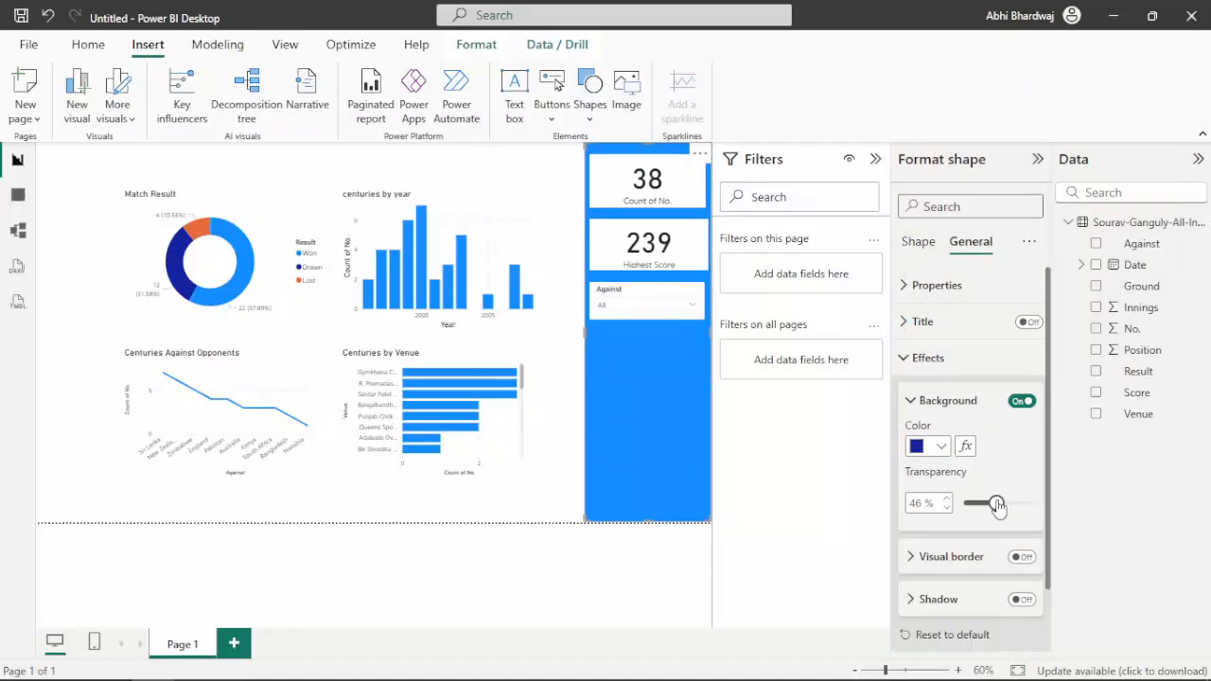
{"action": "left_click_drag", "start_coordinate": [997, 506], "coordinate": [1009, 503]}
{"action": "left_click", "coordinate": [930, 446]}
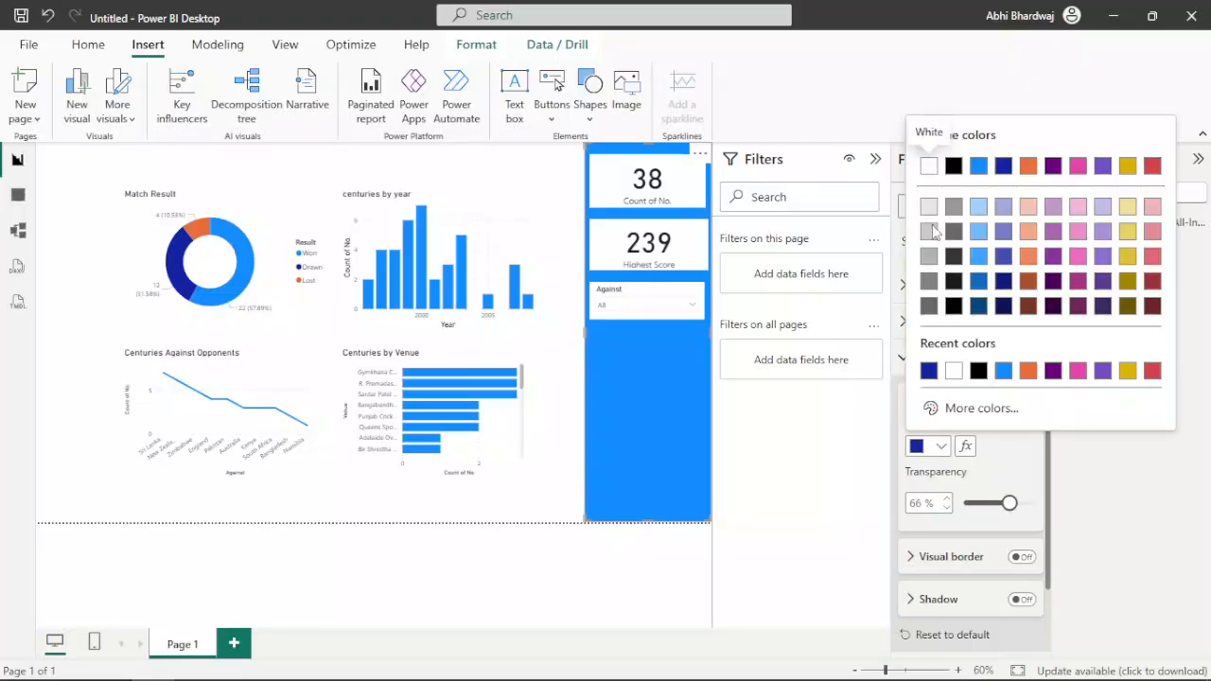
{"action": "left_click", "coordinate": [935, 235]}
{"action": "left_click", "coordinate": [556, 467]}
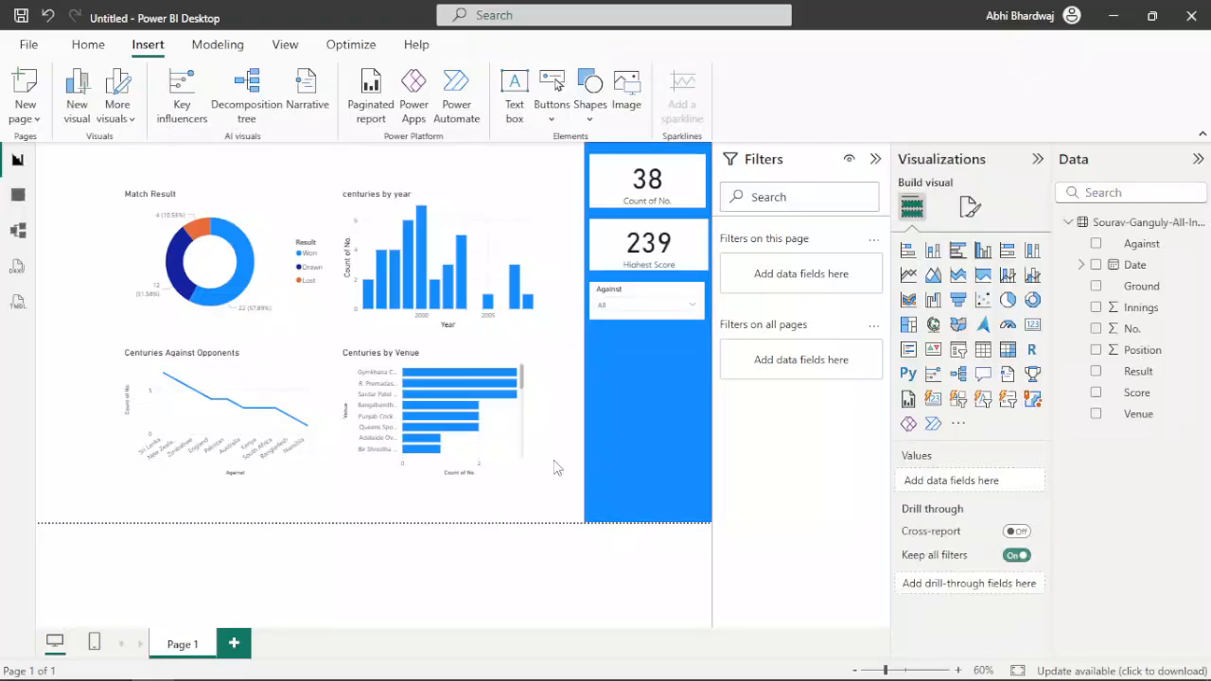
Step: Change the side band's fill to light orange with 54% transparency
{"action": "left_click", "coordinate": [612, 426]}
{"action": "left_click_drag", "start_coordinate": [658, 417], "coordinate": [578, 424]}
{"action": "left_click", "coordinate": [971, 243]}
{"action": "left_click", "coordinate": [952, 361]}
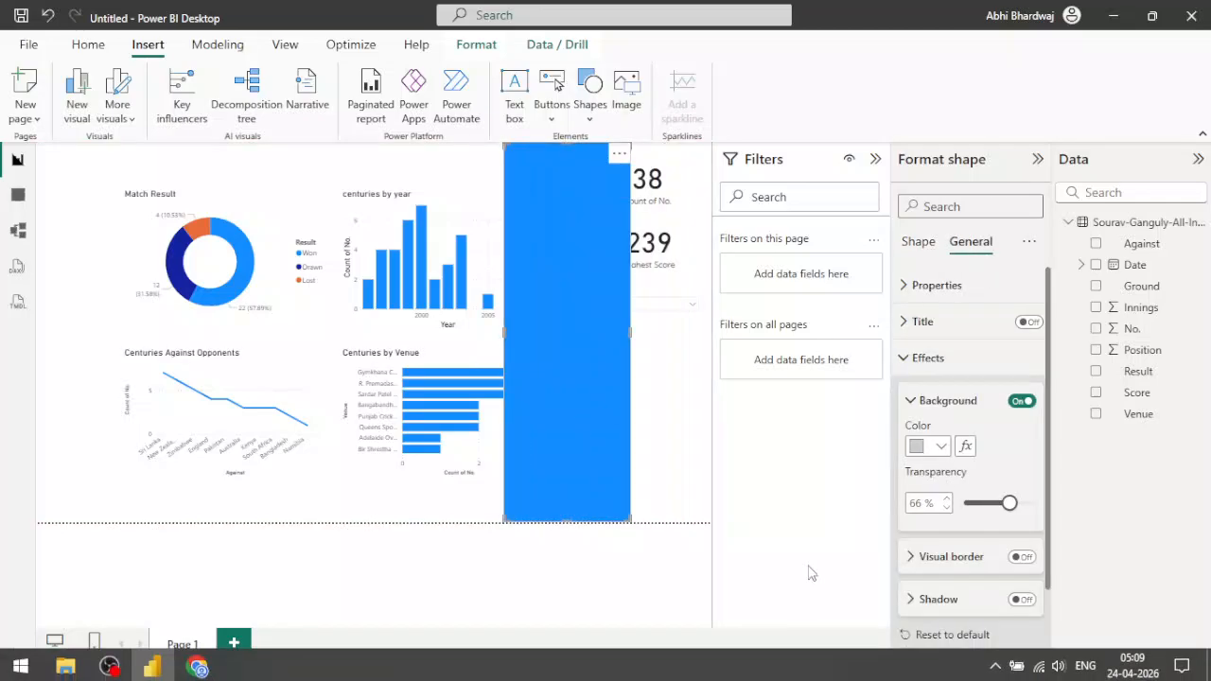
{"action": "left_click", "coordinate": [567, 502]}
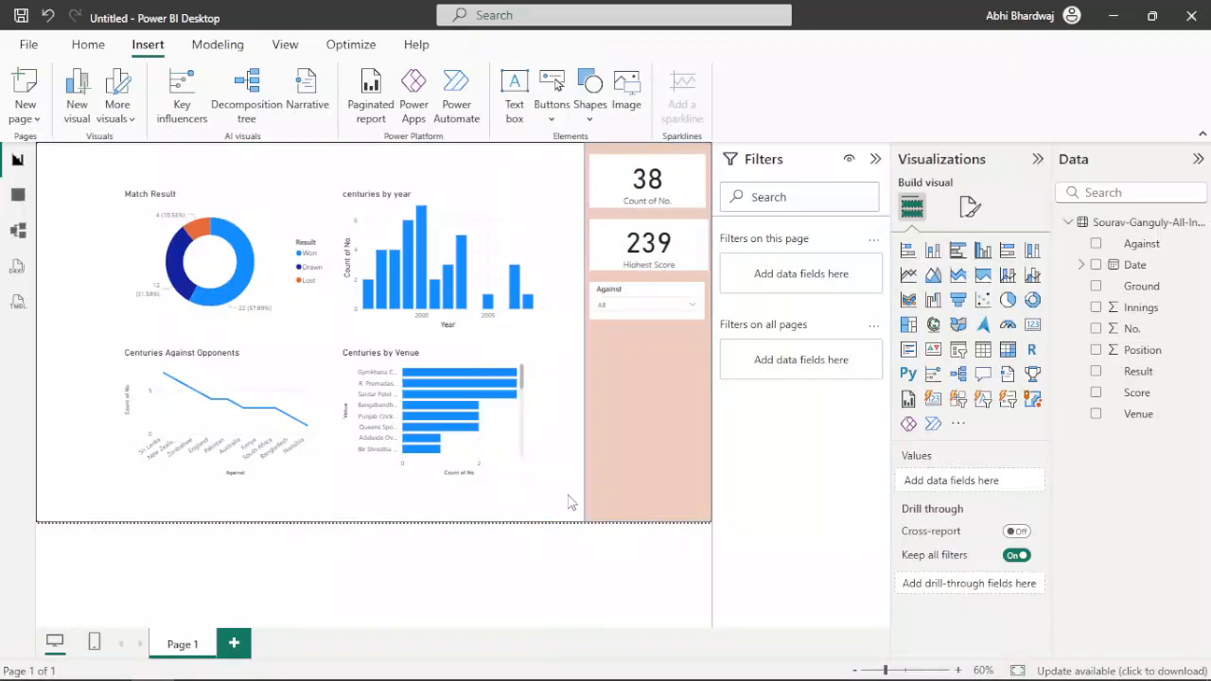
Step: Turn on a white visual border and a shadow for the side band
{"action": "left_click", "coordinate": [622, 473]}
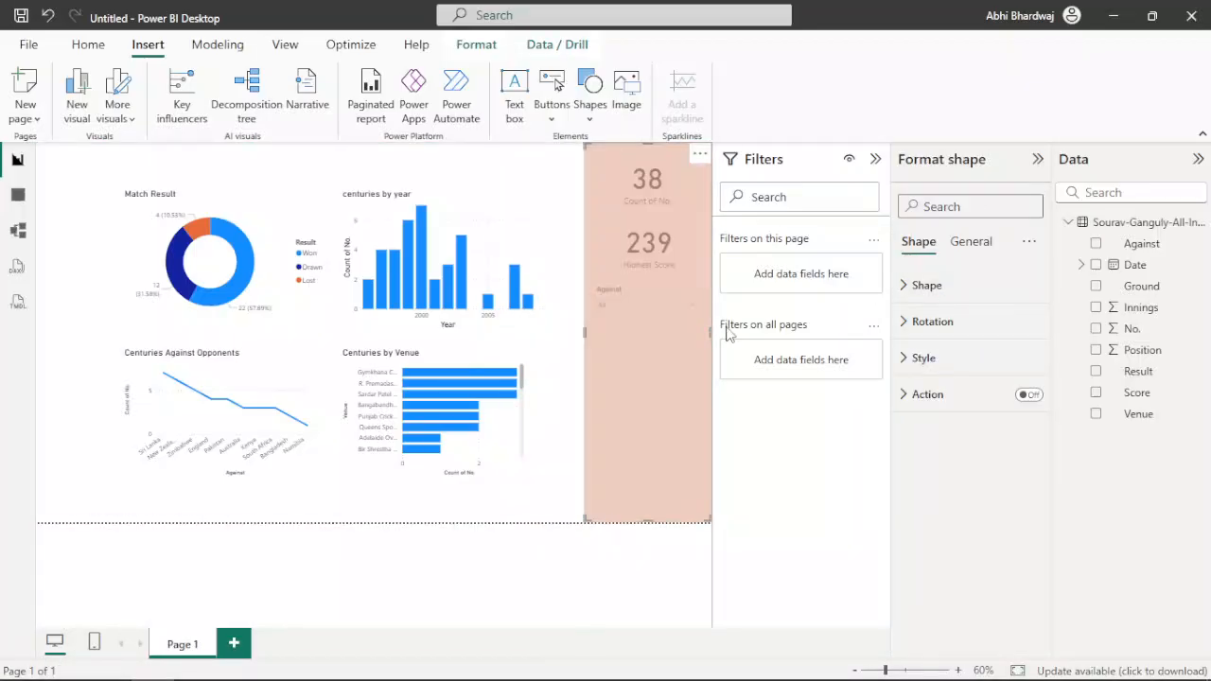
{"action": "left_click", "coordinate": [970, 246]}
{"action": "left_click", "coordinate": [953, 359]}
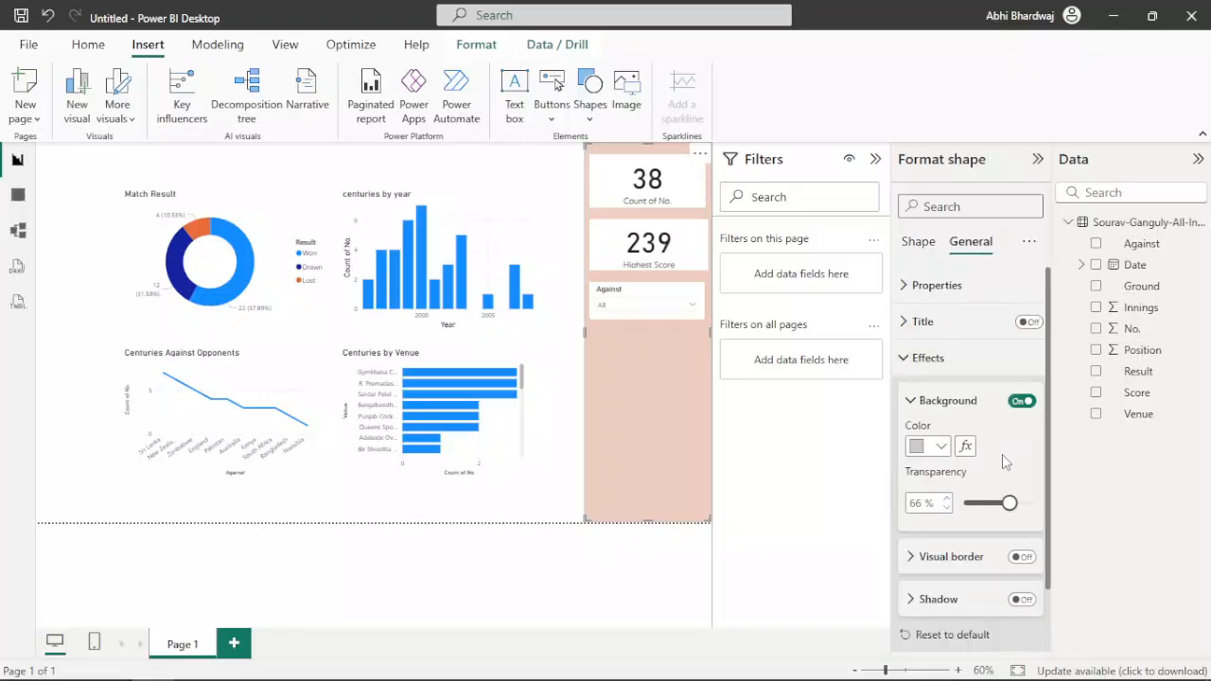
{"action": "left_click", "coordinate": [1021, 556]}
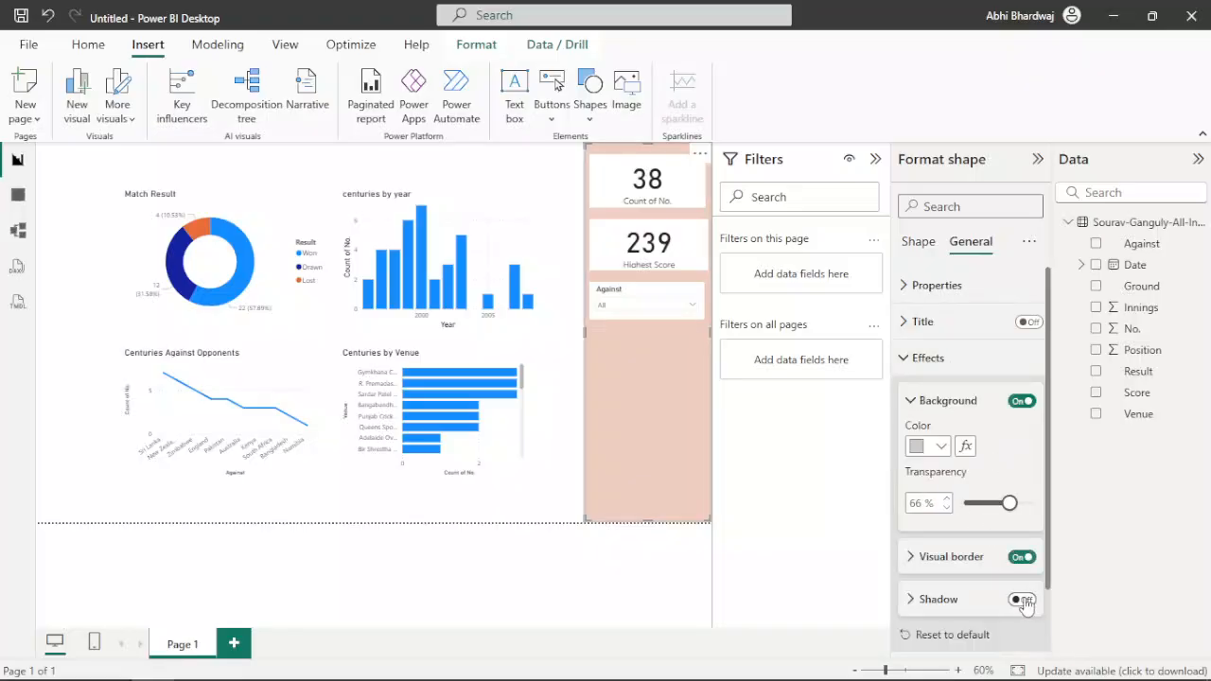
{"action": "left_click", "coordinate": [941, 564]}
{"action": "left_click", "coordinate": [929, 516]}
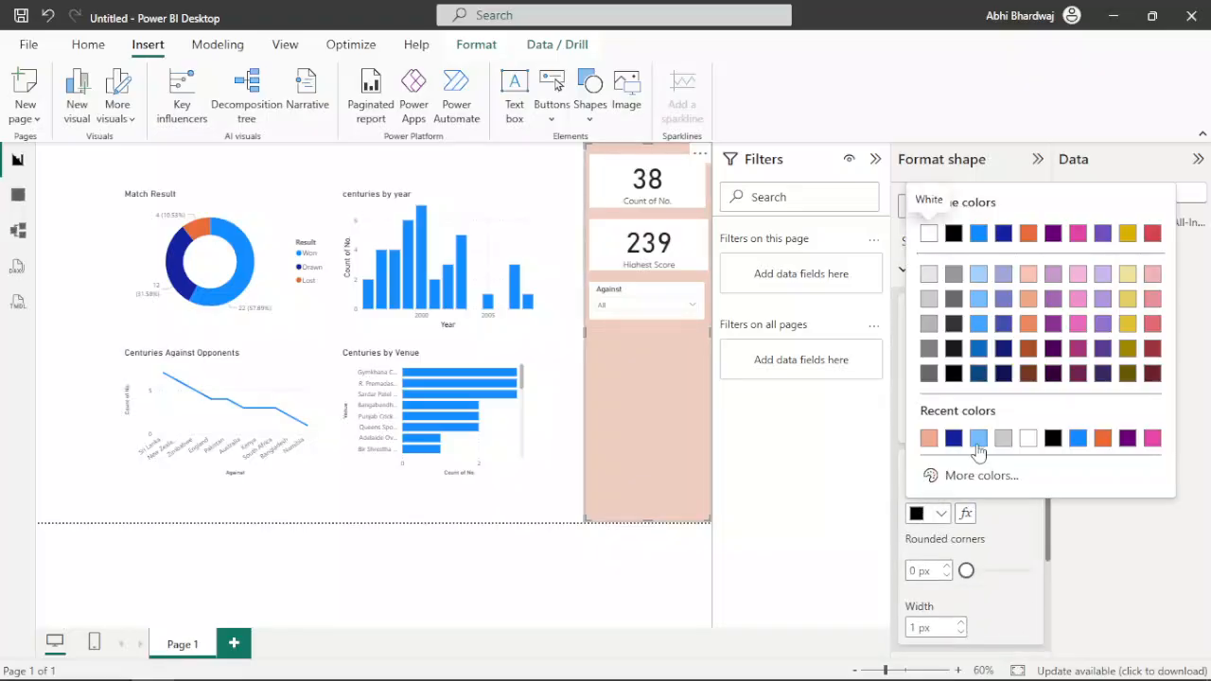
{"action": "left_click", "coordinate": [1029, 440]}
{"action": "scroll", "coordinate": [993, 485], "scroll_direction": "down", "scroll_amount": 1}
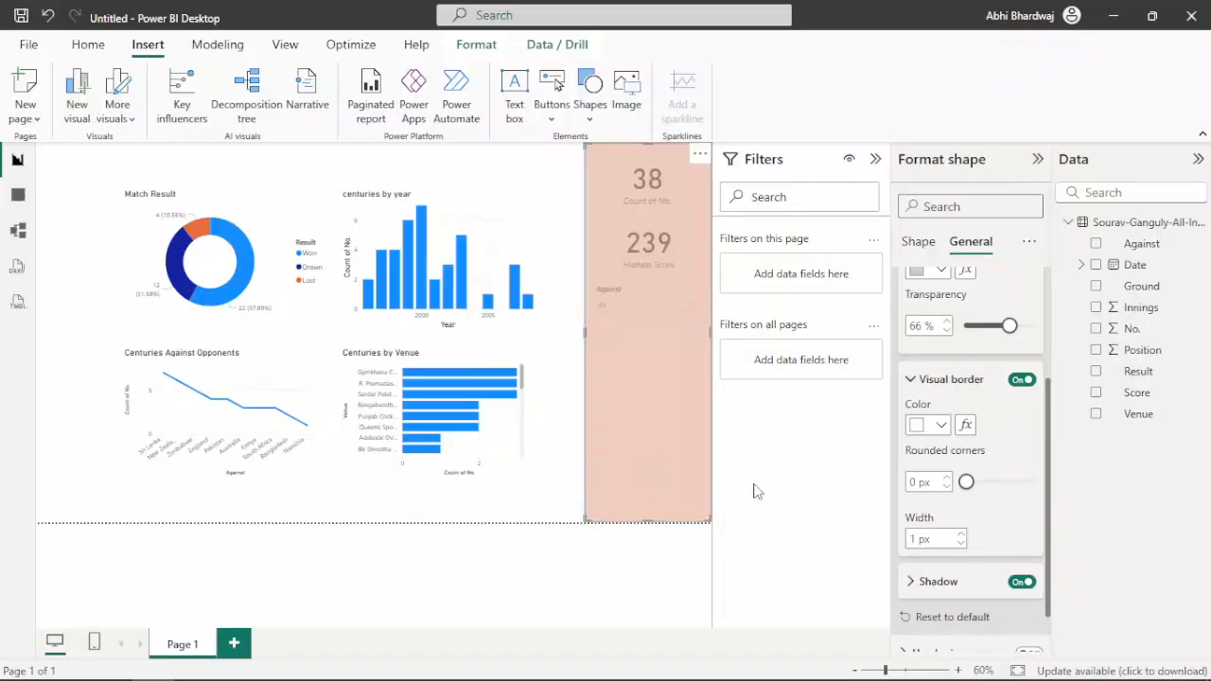
{"action": "left_click", "coordinate": [564, 507]}
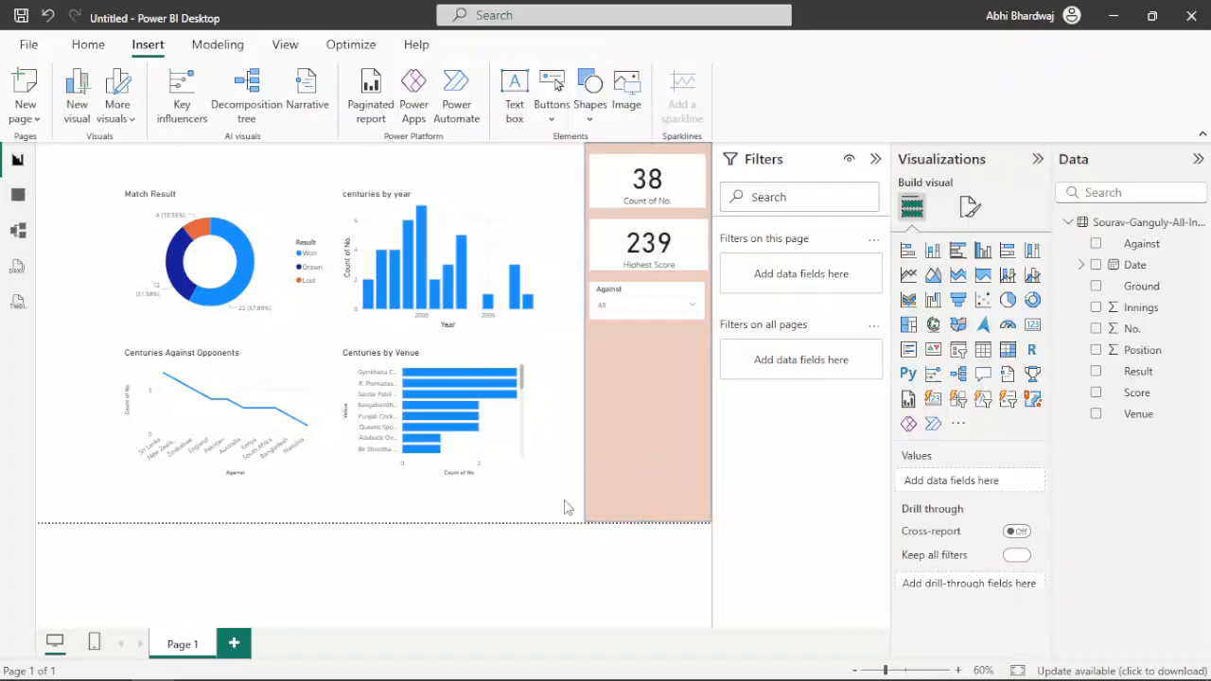
Step: Set the page's canvas background to light blue with 50% transparency
{"action": "left_click", "coordinate": [969, 206]}
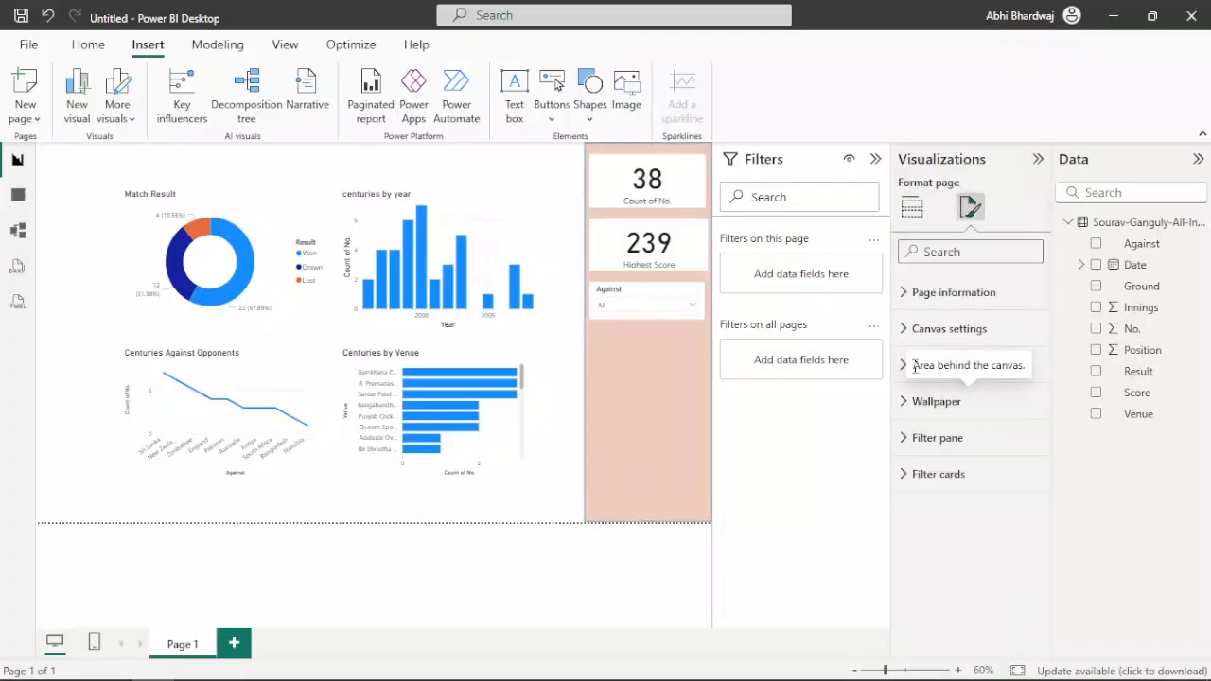
{"action": "left_click", "coordinate": [922, 365]}
{"action": "left_click", "coordinate": [939, 426]}
{"action": "left_click", "coordinate": [939, 427]}
{"action": "left_click", "coordinate": [940, 427]}
{"action": "left_click", "coordinate": [978, 217]}
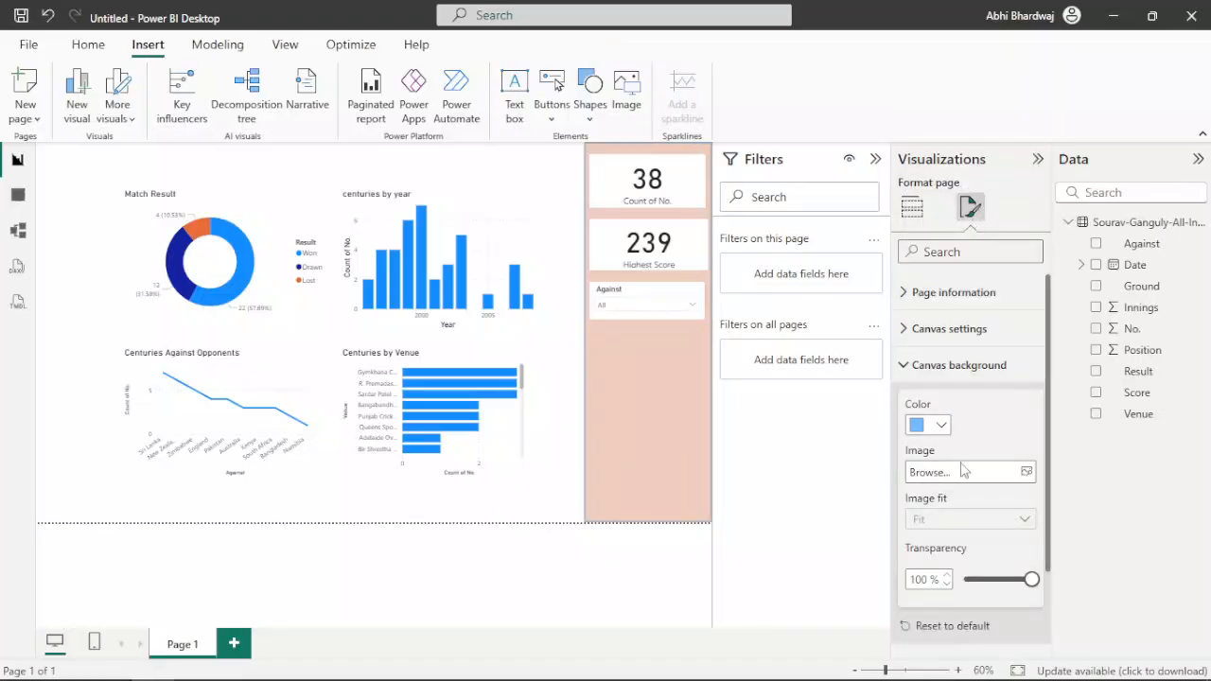
{"action": "left_click_drag", "start_coordinate": [1004, 585], "coordinate": [1000, 587]}
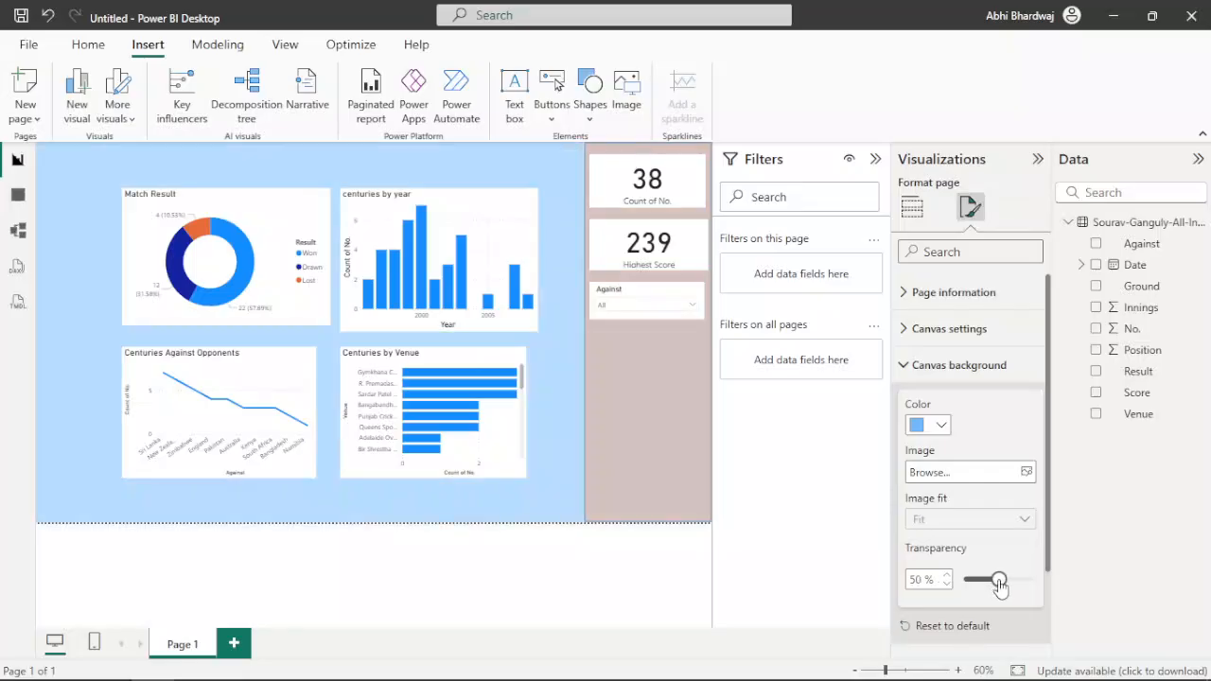
Step: Change the side band's fill to light blue and lower its fill transparency
{"action": "left_click", "coordinate": [641, 466]}
{"action": "left_click", "coordinate": [917, 357]}
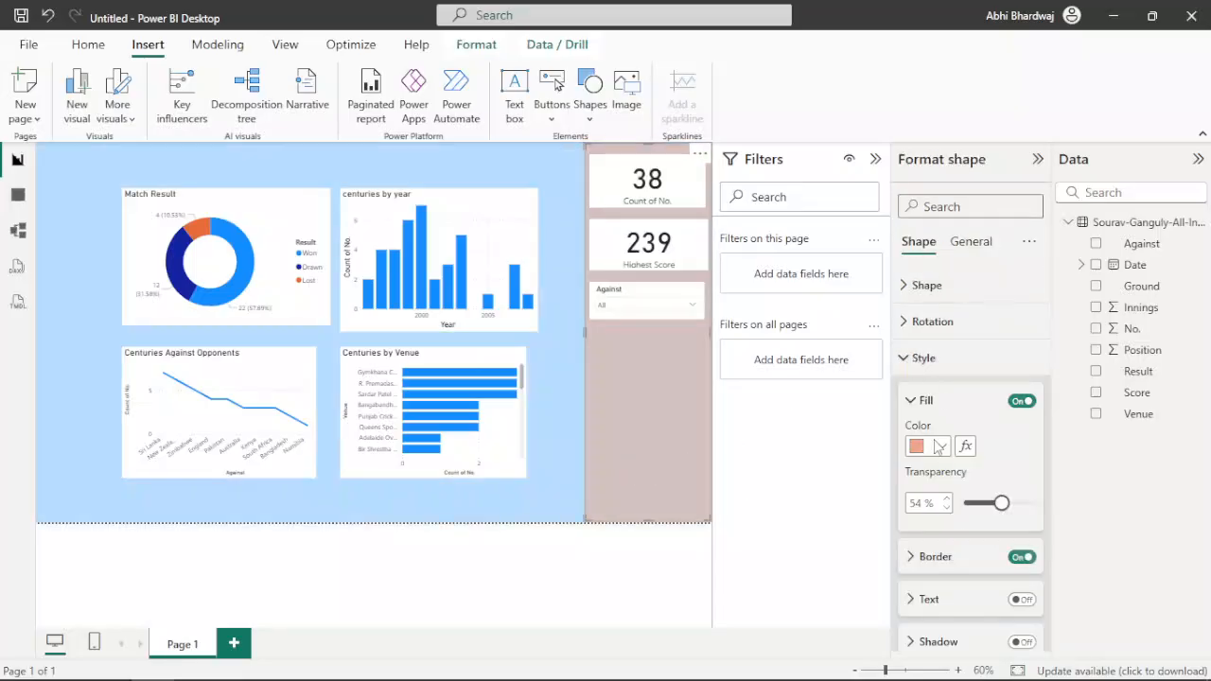
{"action": "left_click", "coordinate": [931, 446]}
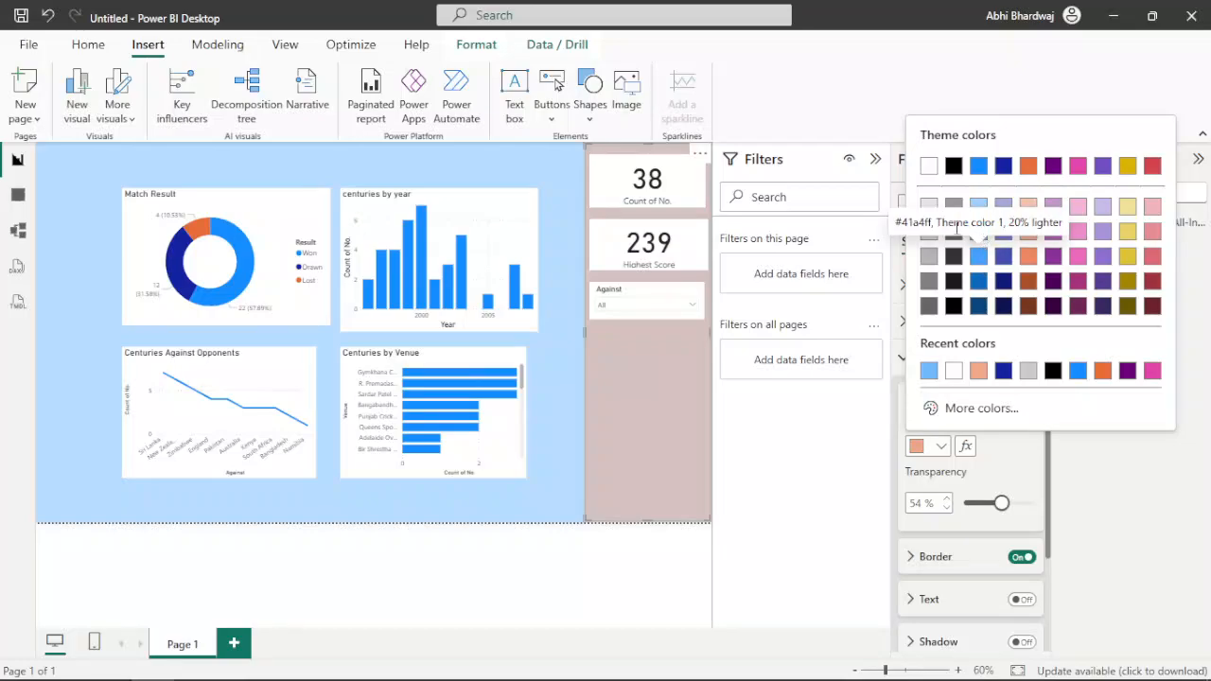
{"action": "left_click", "coordinate": [977, 231]}
{"action": "mouse_move", "coordinate": [1001, 502]}
{"action": "left_mouse_down"}
{"action": "mouse_move", "coordinate": [963, 506]}
{"action": "mouse_move", "coordinate": [988, 502]}
{"action": "left_mouse_up"}
Step: Give the side band's visual border 17 px rounded corners and a 4 px width
{"action": "left_click", "coordinate": [970, 242]}
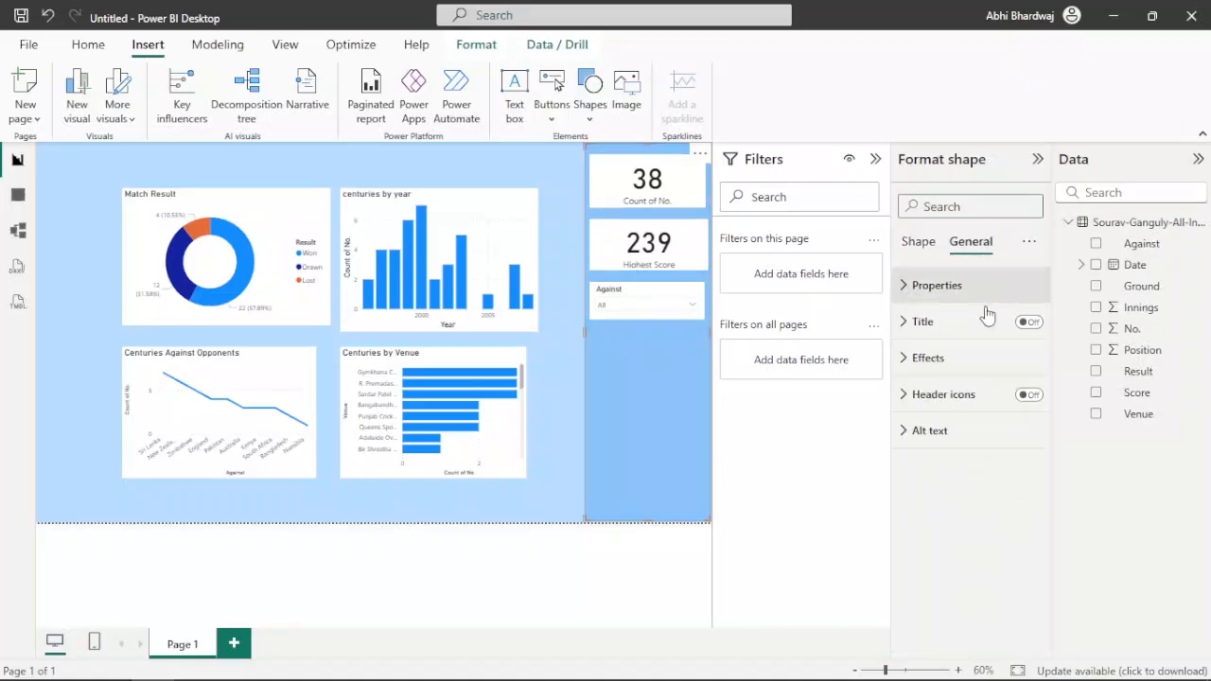
{"action": "left_click", "coordinate": [965, 325]}
{"action": "left_click", "coordinate": [965, 329]}
{"action": "left_click", "coordinate": [959, 360]}
{"action": "scroll", "coordinate": [974, 431], "scroll_direction": "down", "scroll_amount": 1}
{"action": "left_click", "coordinate": [956, 485]}
{"action": "scroll", "coordinate": [946, 517], "scroll_direction": "down", "scroll_amount": 1}
{"action": "left_click_drag", "start_coordinate": [966, 497], "coordinate": [1005, 508]}
{"action": "left_click", "coordinate": [957, 548]}
{"action": "left_click", "coordinate": [960, 549]}
Step: Set the side band's shadow color to white
{"action": "scroll", "coordinate": [959, 587], "scroll_direction": "down", "scroll_amount": 2}
{"action": "left_click", "coordinate": [958, 525]}
{"action": "scroll", "coordinate": [962, 547], "scroll_direction": "down", "scroll_amount": 1}
{"action": "left_click", "coordinate": [940, 482]}
{"action": "left_click", "coordinate": [950, 419]}
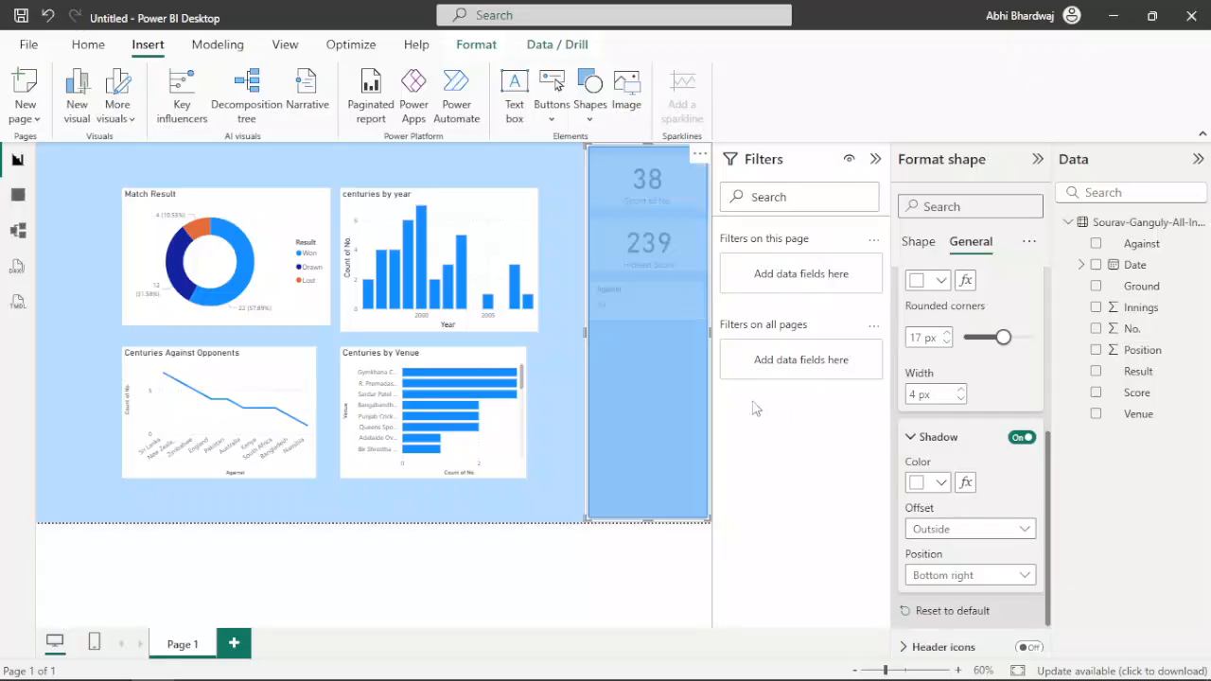
{"action": "left_click", "coordinate": [561, 416]}
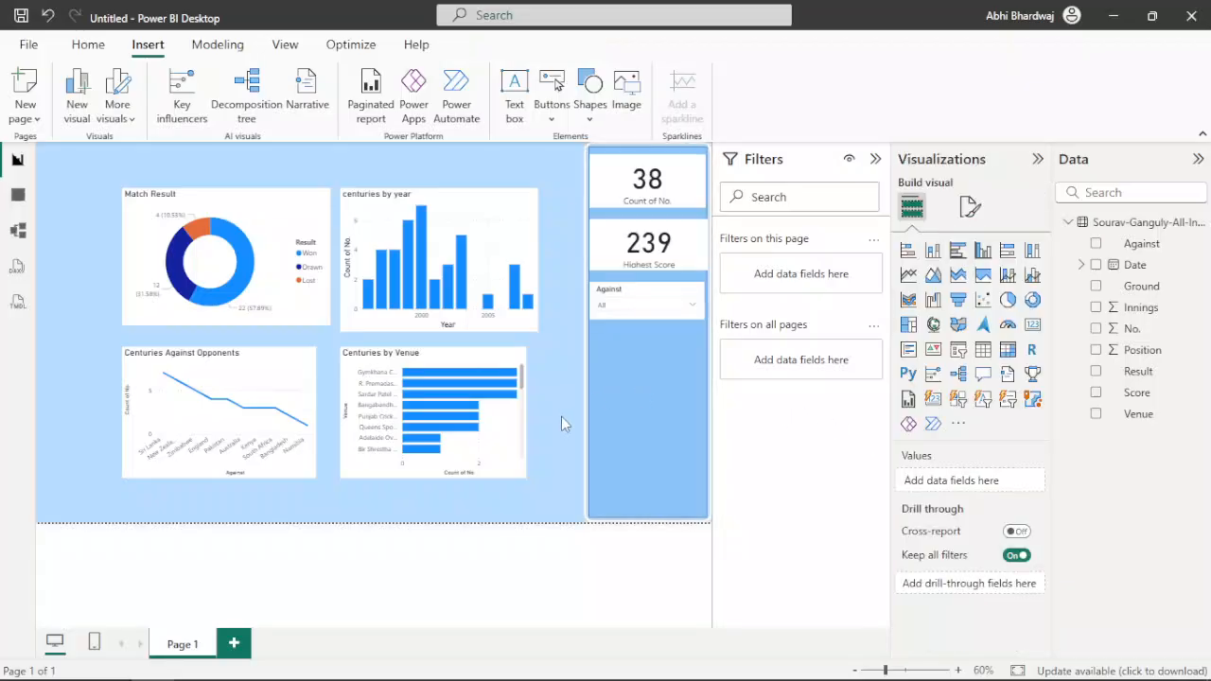
Step: Shrink the two cards and the Against slicer slightly and align them inside the side band's rounded border
{"action": "left_click", "coordinate": [597, 183]}
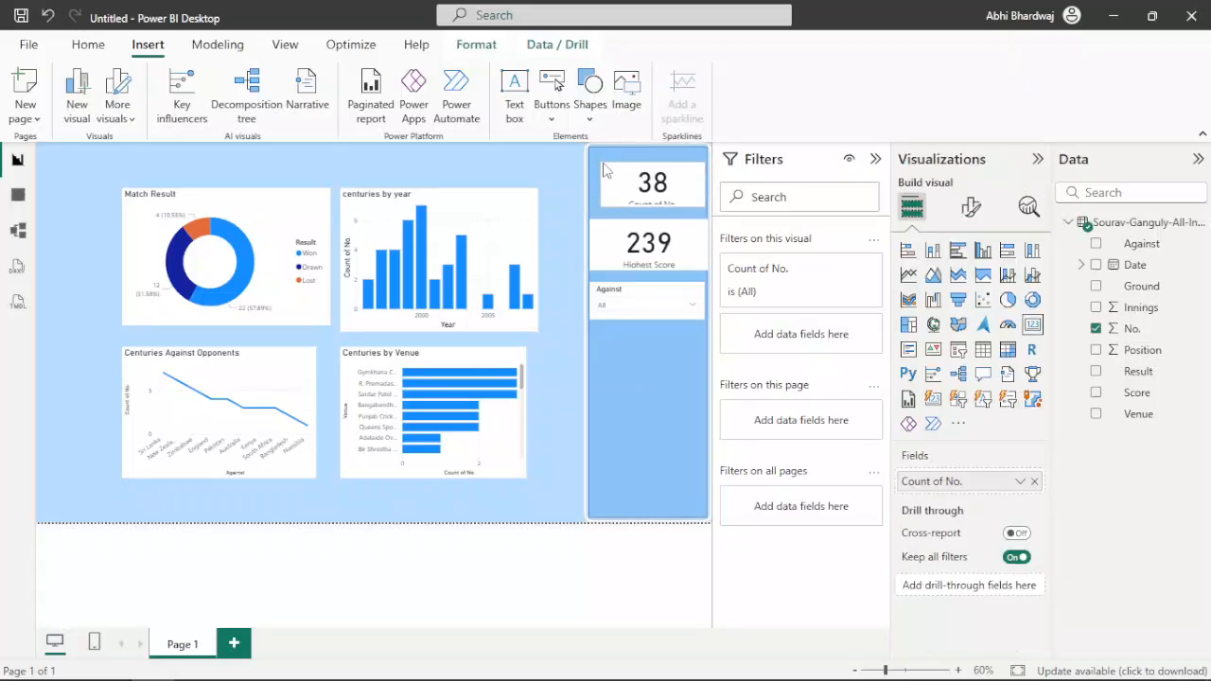
{"action": "left_click", "coordinate": [611, 232]}
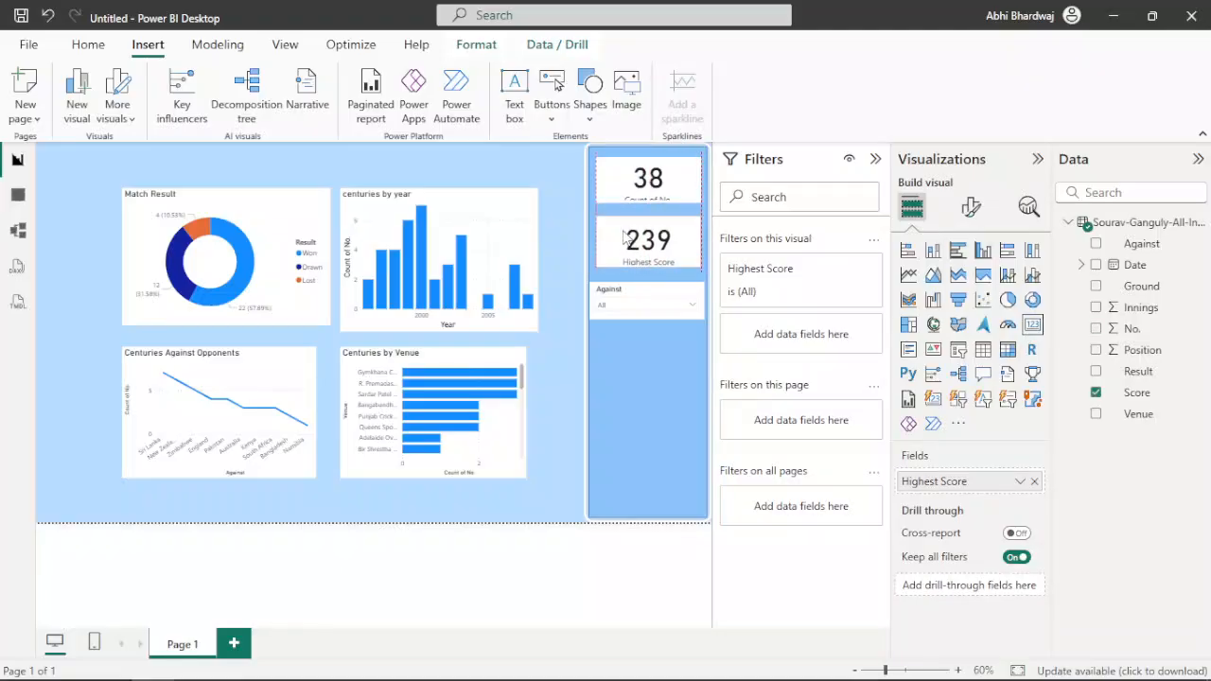
{"action": "left_click", "coordinate": [611, 296]}
{"action": "left_click_drag", "start_coordinate": [593, 286], "coordinate": [600, 283]}
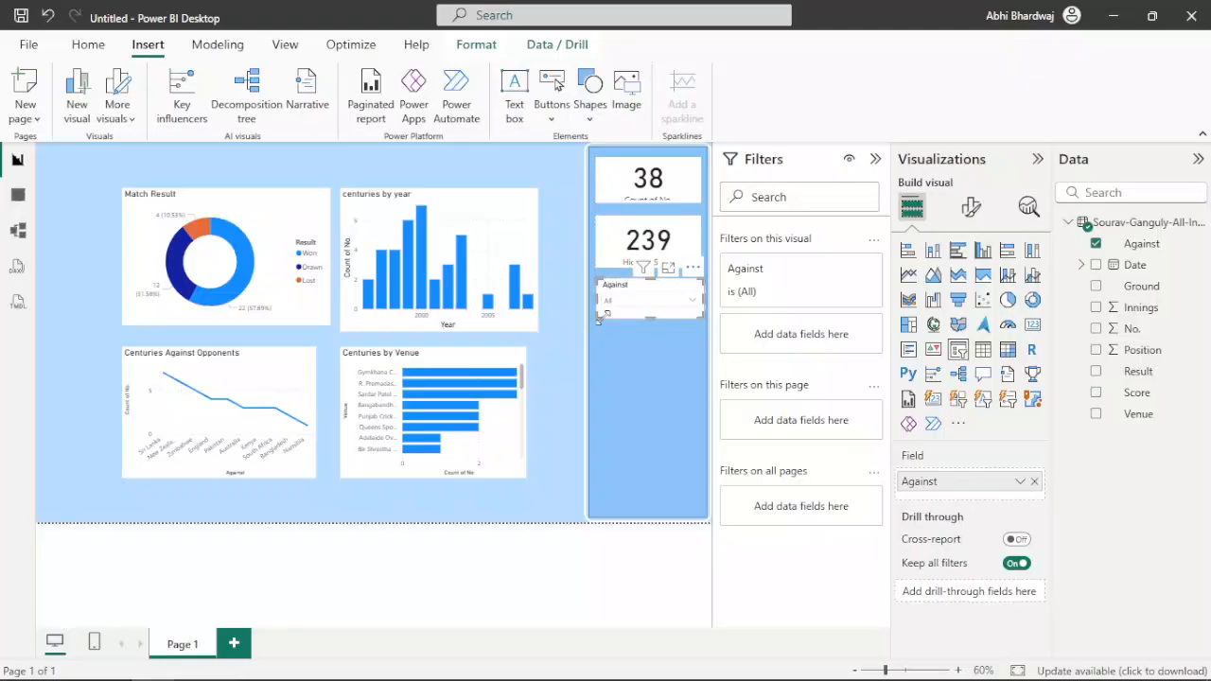
{"action": "left_click", "coordinate": [616, 361]}
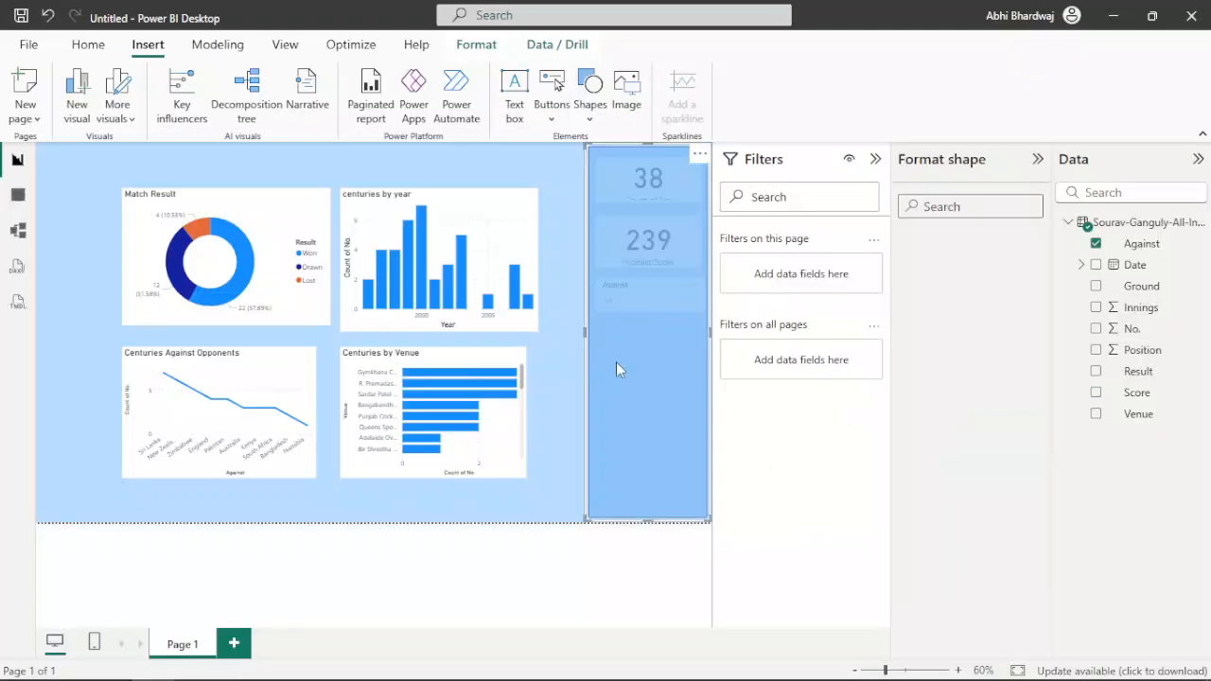
{"action": "left_click", "coordinate": [558, 381]}
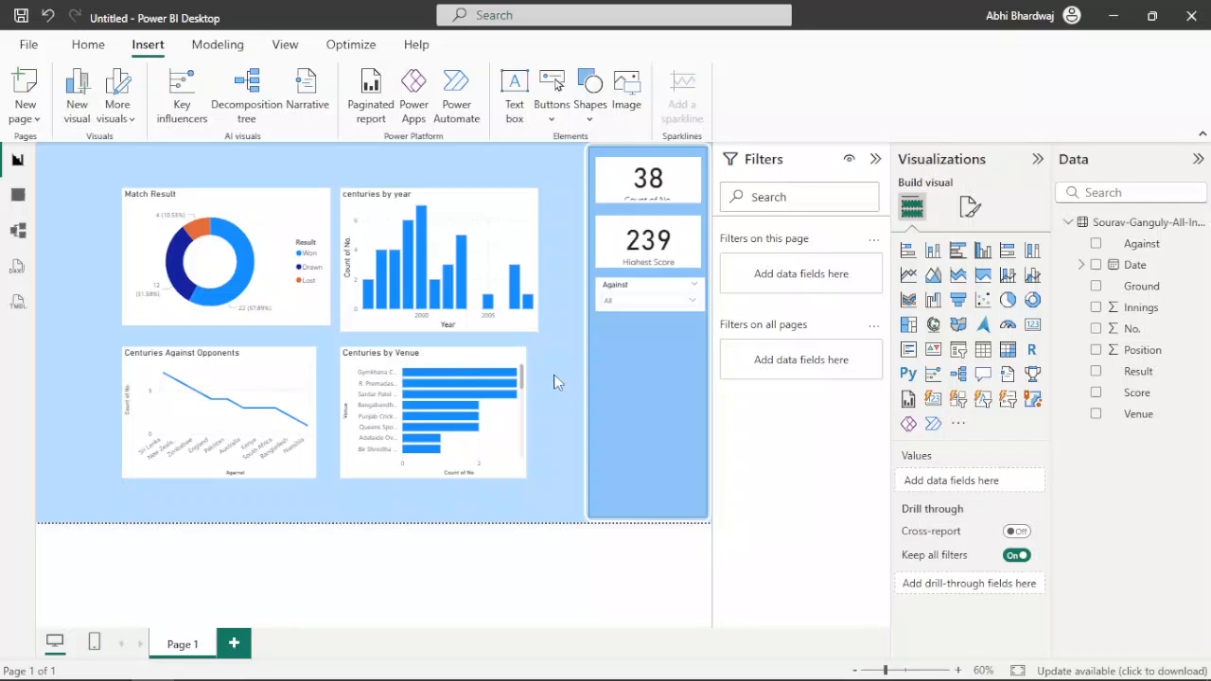
Step: Narrow the centuries by year chart to match the Centuries by Venue chart, then align the Match Result and Centuries Against Opponents charts and match their widths
{"action": "left_click", "coordinate": [536, 195]}
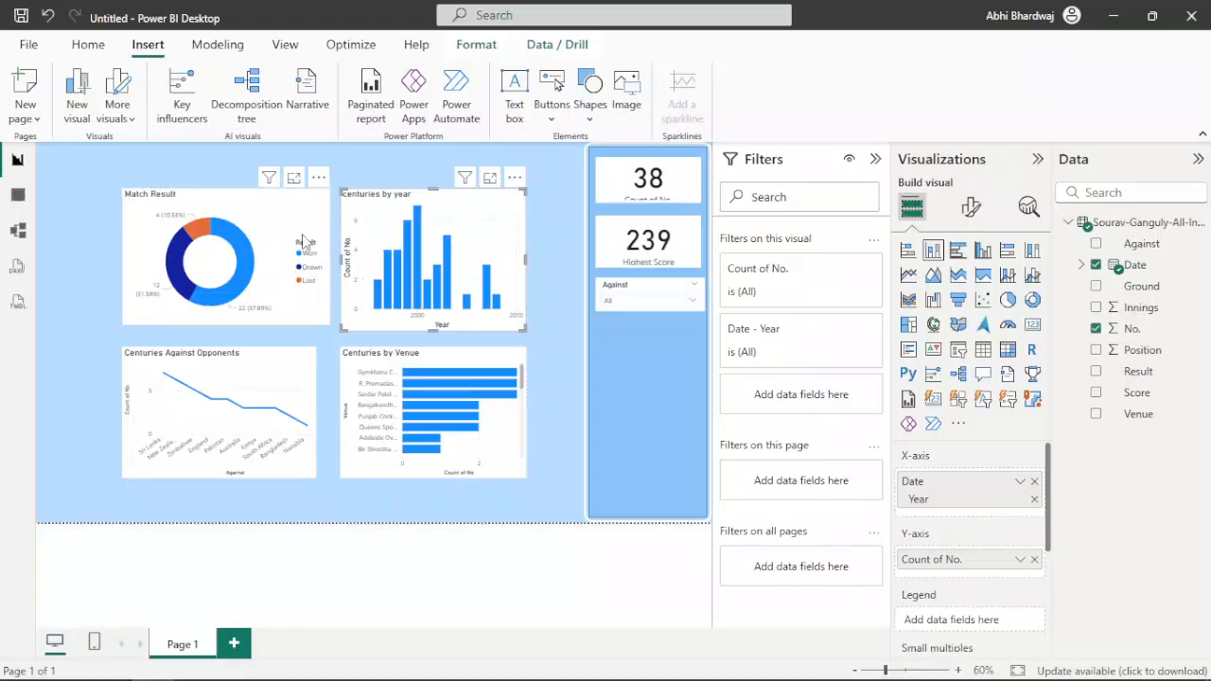
{"action": "left_click_drag", "start_coordinate": [305, 231], "coordinate": [297, 233]}
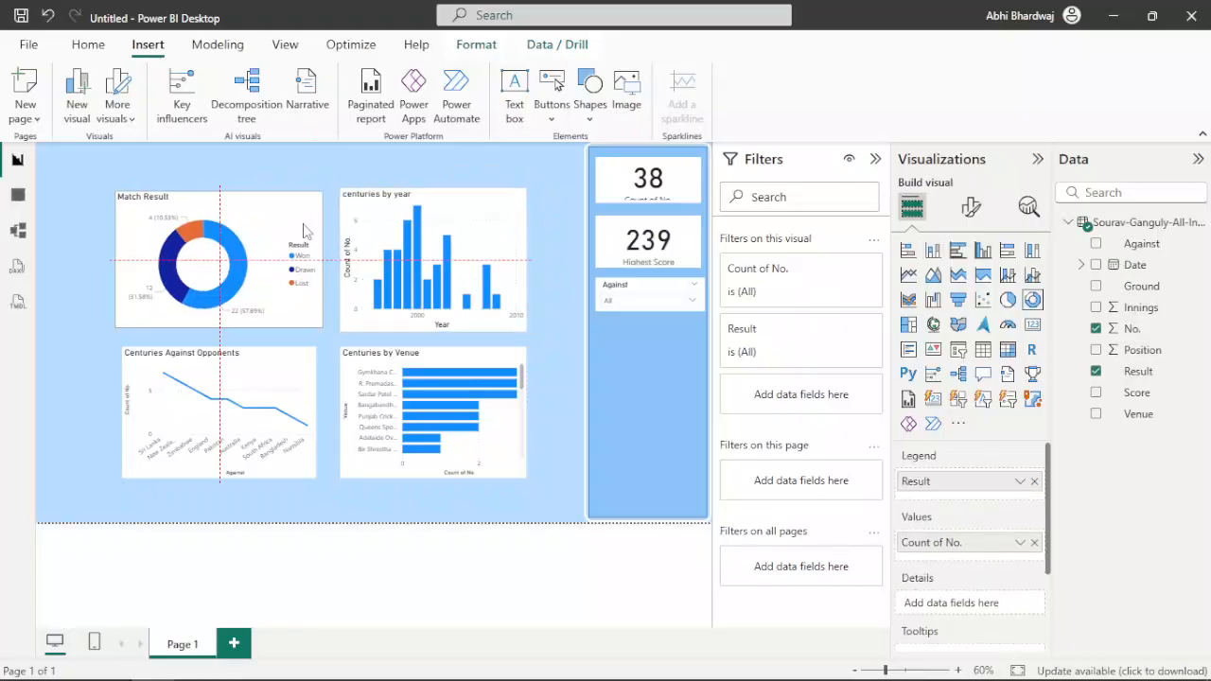
{"action": "left_click", "coordinate": [130, 379]}
{"action": "left_click_drag", "start_coordinate": [123, 381], "coordinate": [116, 382]}
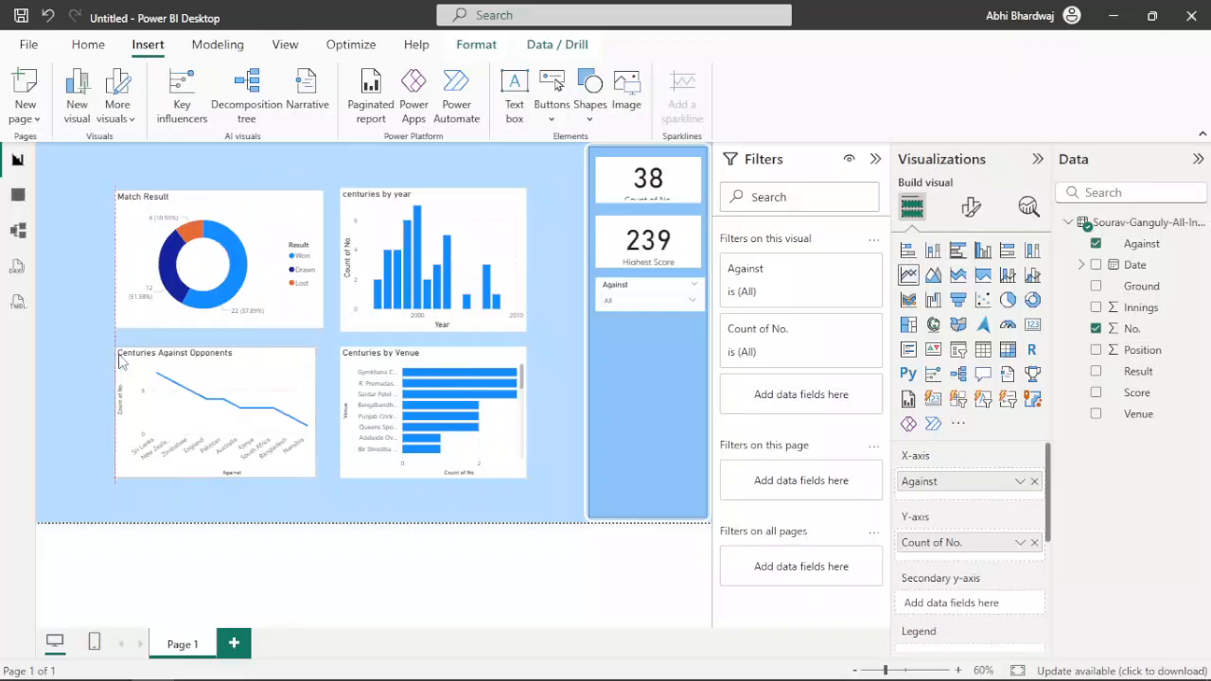
{"action": "left_click_drag", "start_coordinate": [316, 348], "coordinate": [323, 348]}
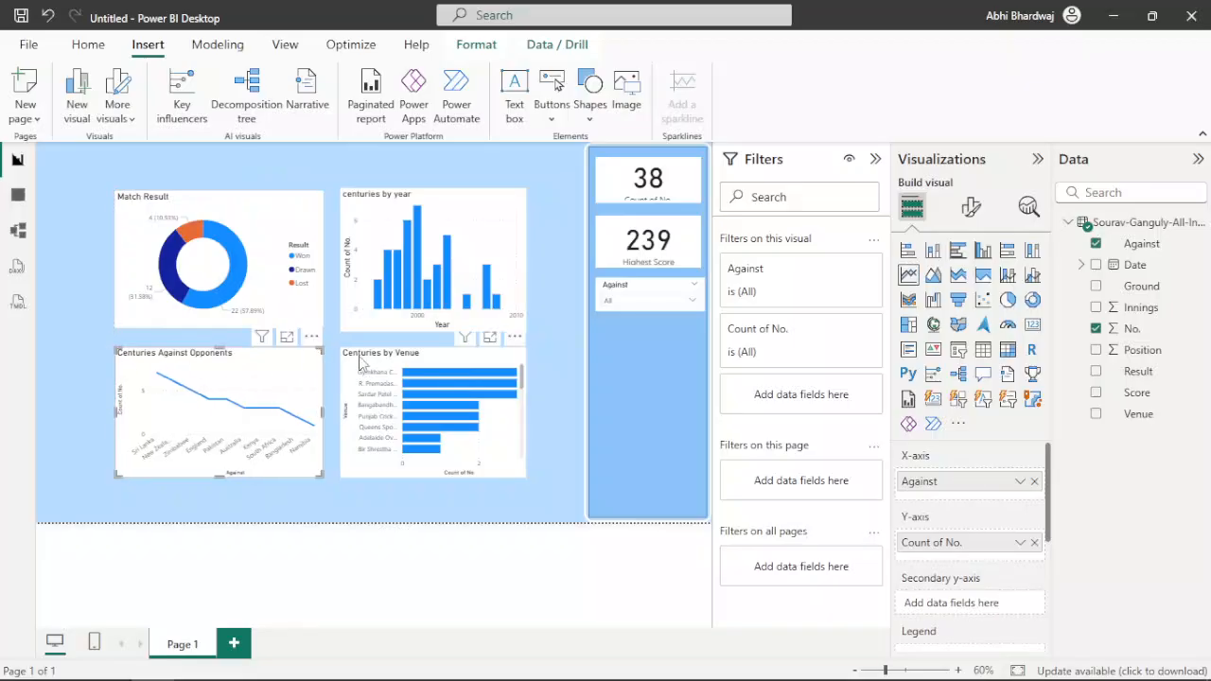
Step: Give the centuries by year chart a light blue background with 81% transparency
{"action": "left_click", "coordinate": [509, 201]}
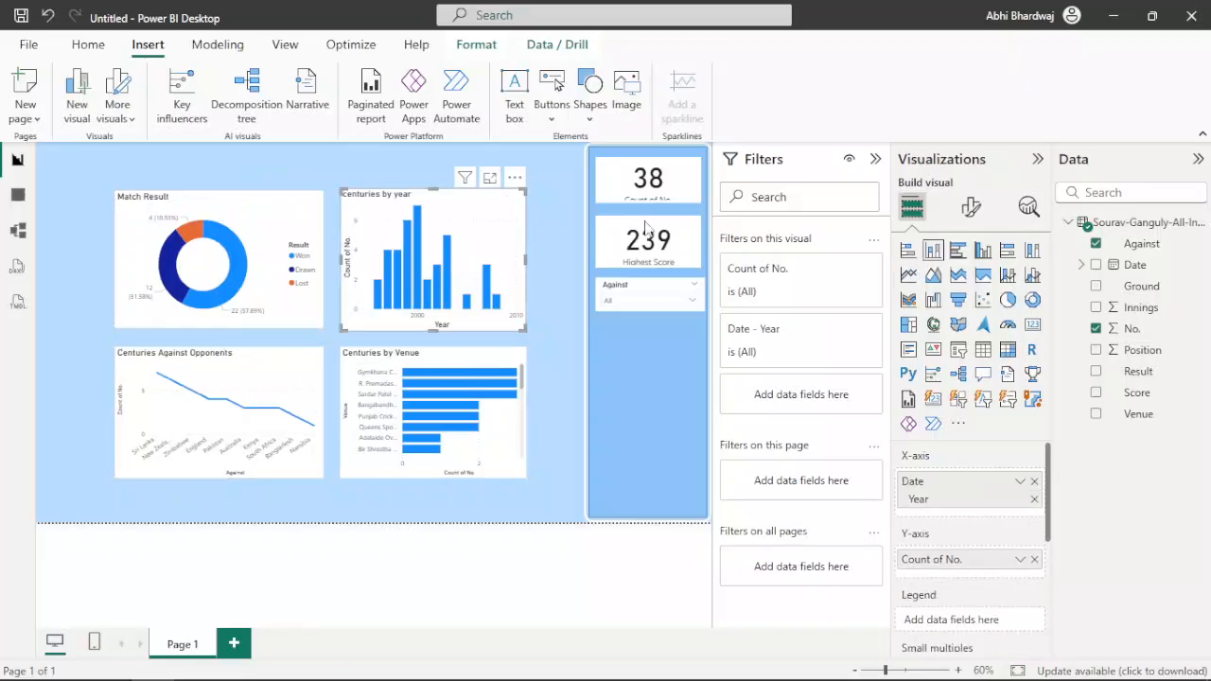
{"action": "left_click", "coordinate": [971, 207]}
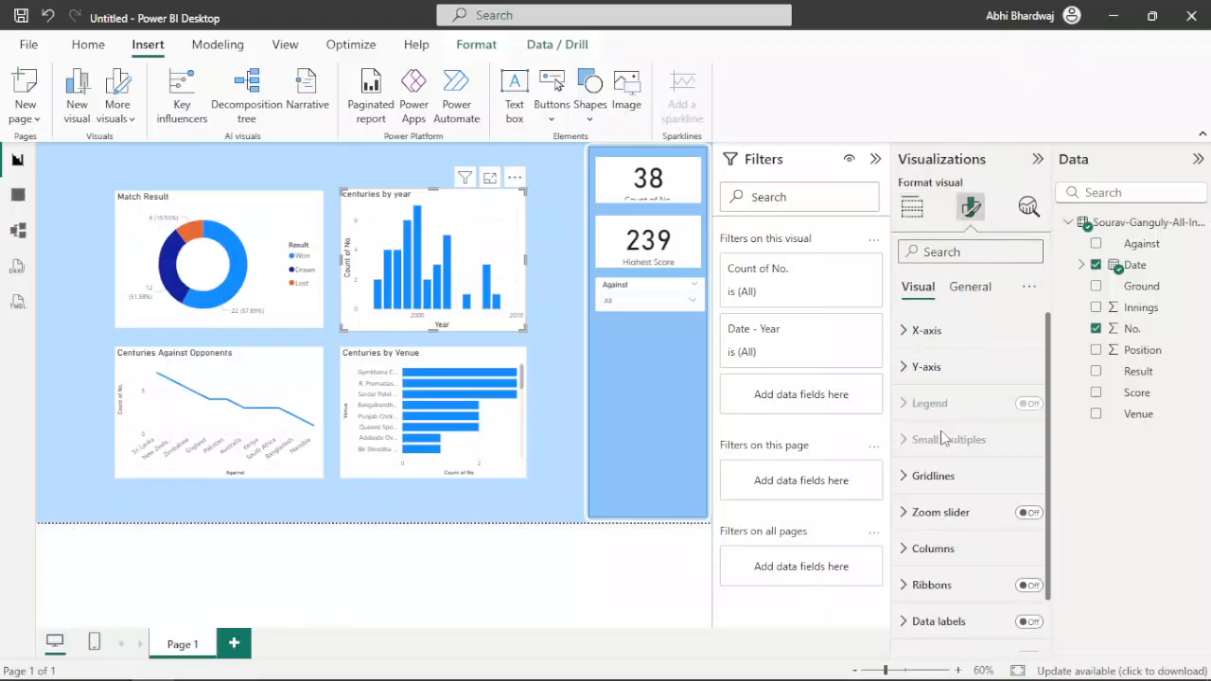
{"action": "scroll", "coordinate": [934, 473], "scroll_direction": "down", "scroll_amount": 2}
{"action": "scroll", "coordinate": [933, 478], "scroll_direction": "up", "scroll_amount": 1}
{"action": "scroll", "coordinate": [932, 444], "scroll_direction": "down", "scroll_amount": 1}
{"action": "left_click", "coordinate": [969, 286]}
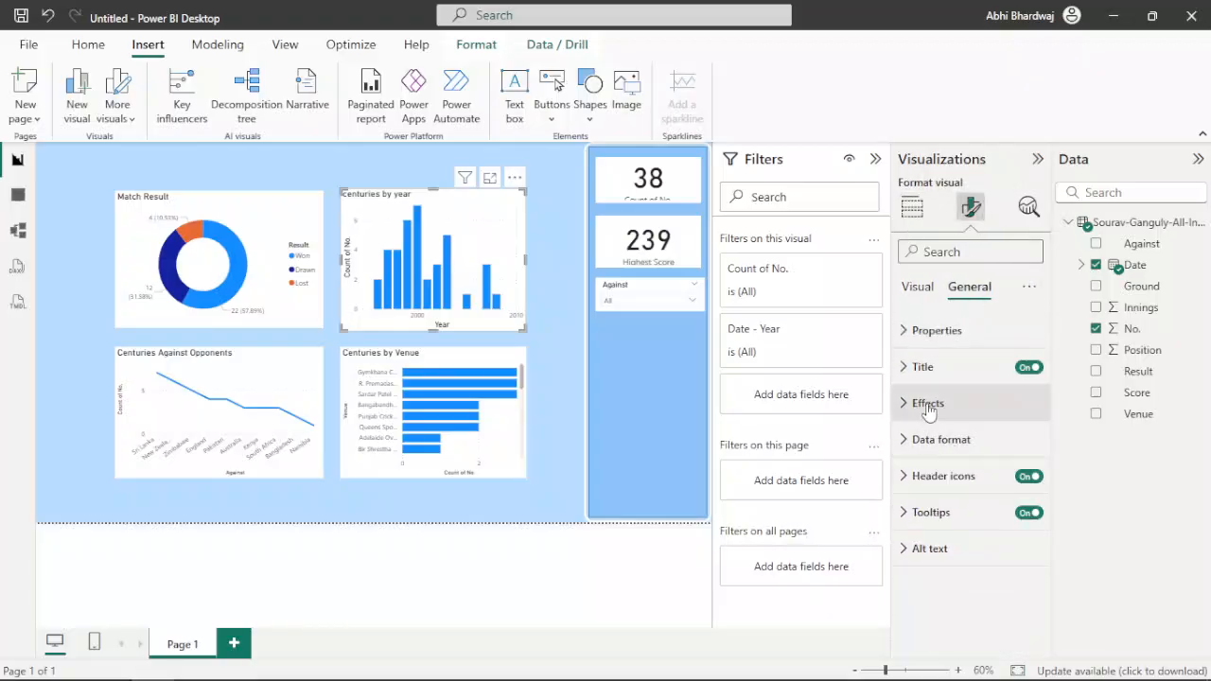
{"action": "left_click", "coordinate": [964, 397]}
{"action": "scroll", "coordinate": [941, 411], "scroll_direction": "down", "scroll_amount": 2}
{"action": "left_click", "coordinate": [937, 407]}
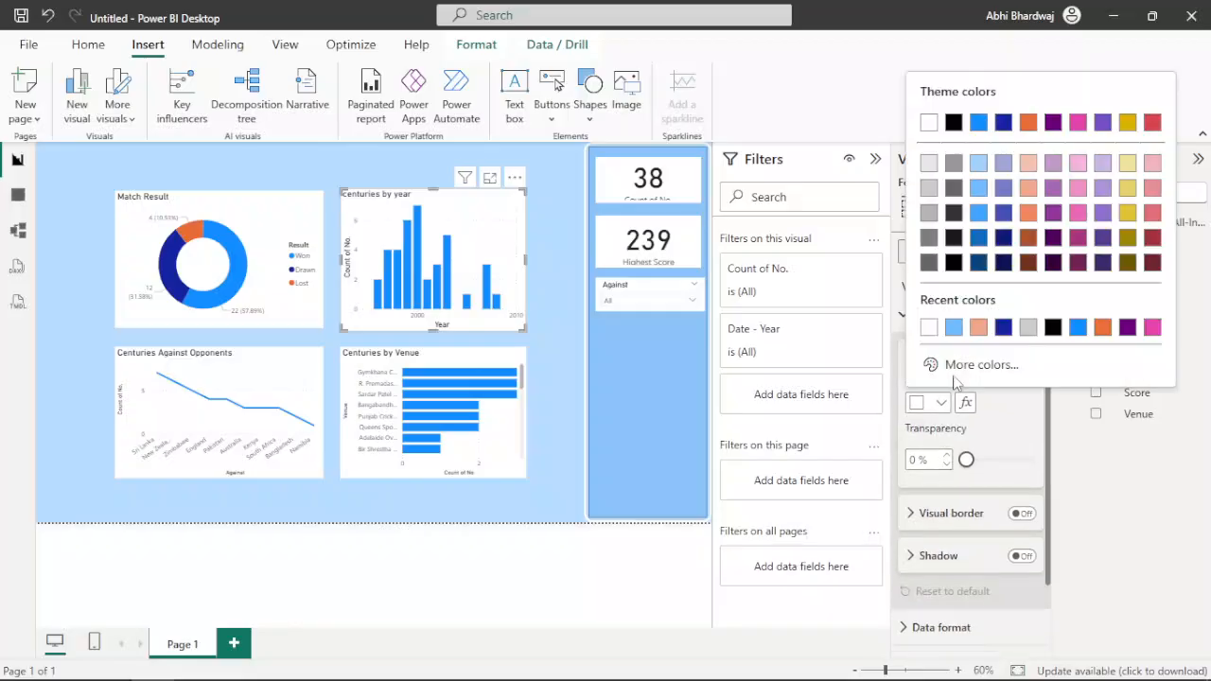
{"action": "left_click", "coordinate": [943, 328]}
{"action": "left_click_drag", "start_coordinate": [961, 467], "coordinate": [1020, 463]}
Step: Enable the centuries by year chart's shadow and visual border, making the border white, 4 px wide, with 20 px rounded corners
{"action": "left_click", "coordinate": [1022, 514]}
{"action": "left_click", "coordinate": [1022, 556]}
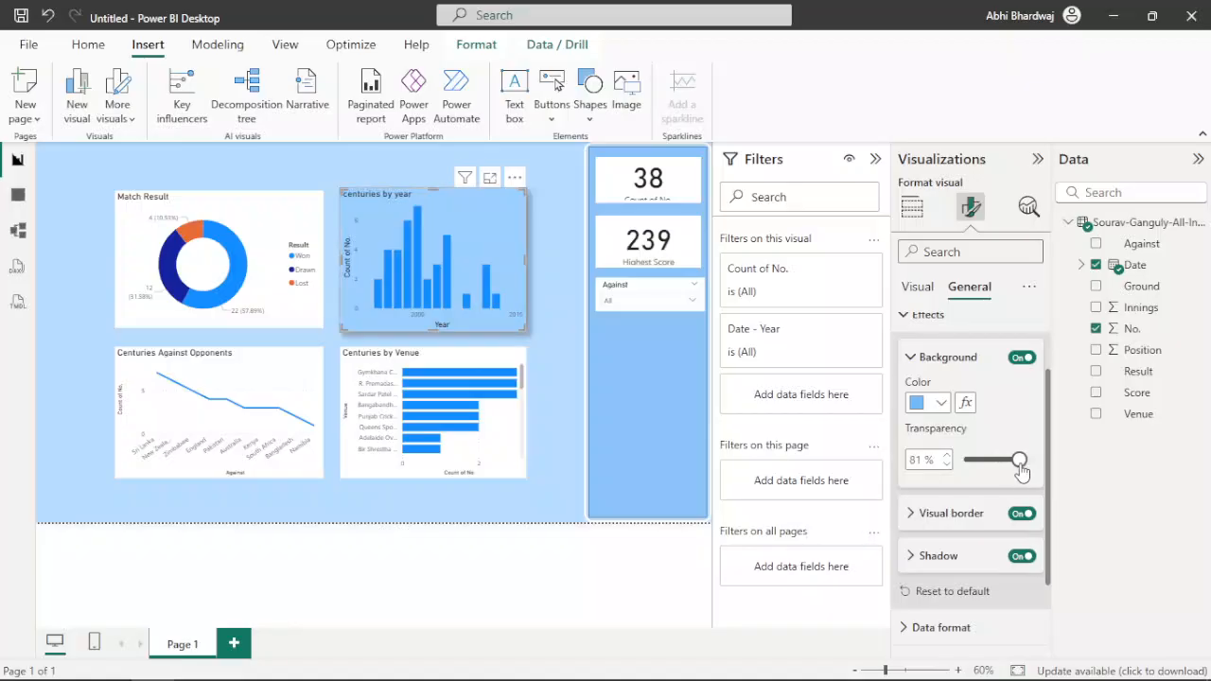
{"action": "left_click", "coordinate": [951, 514]}
{"action": "left_click", "coordinate": [923, 387]}
{"action": "left_click", "coordinate": [958, 331]}
{"action": "left_click_drag", "start_coordinate": [965, 436], "coordinate": [1005, 441]}
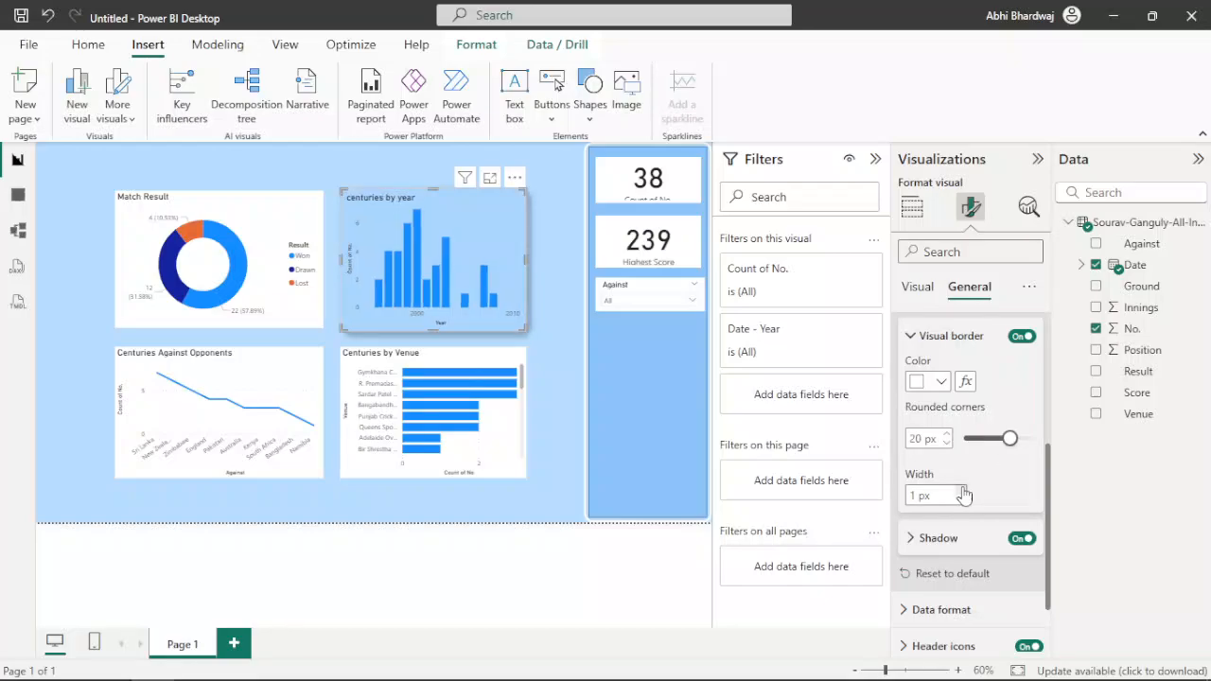
Step: Set the centuries by year chart's shadow color to white
{"action": "left_click", "coordinate": [932, 538]}
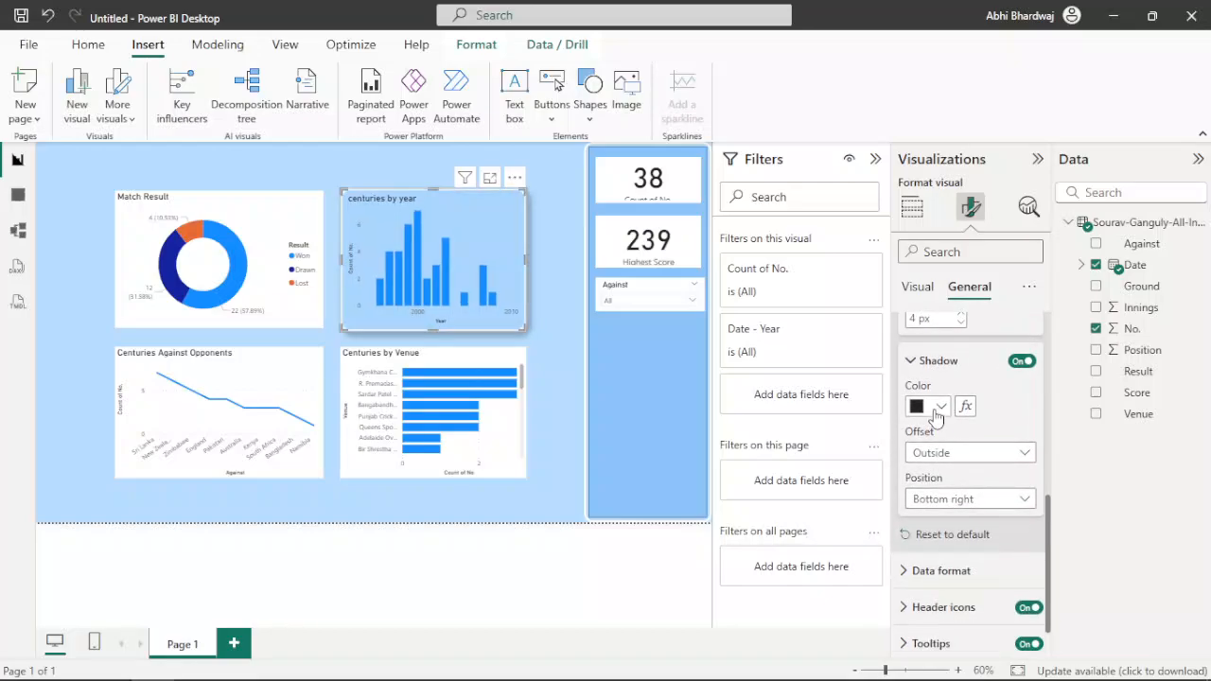
{"action": "left_click", "coordinate": [941, 406]}
{"action": "left_click", "coordinate": [928, 330]}
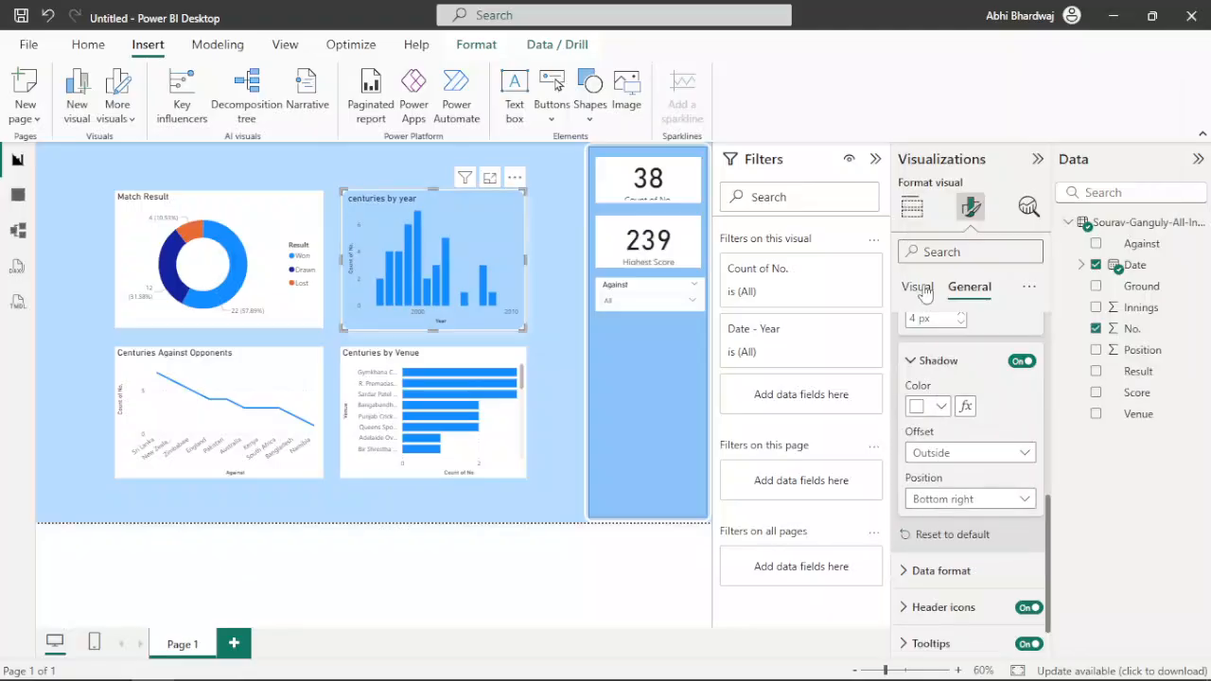
Step: Recolor the columns of the centuries by year chart white
{"action": "left_click", "coordinate": [917, 287]}
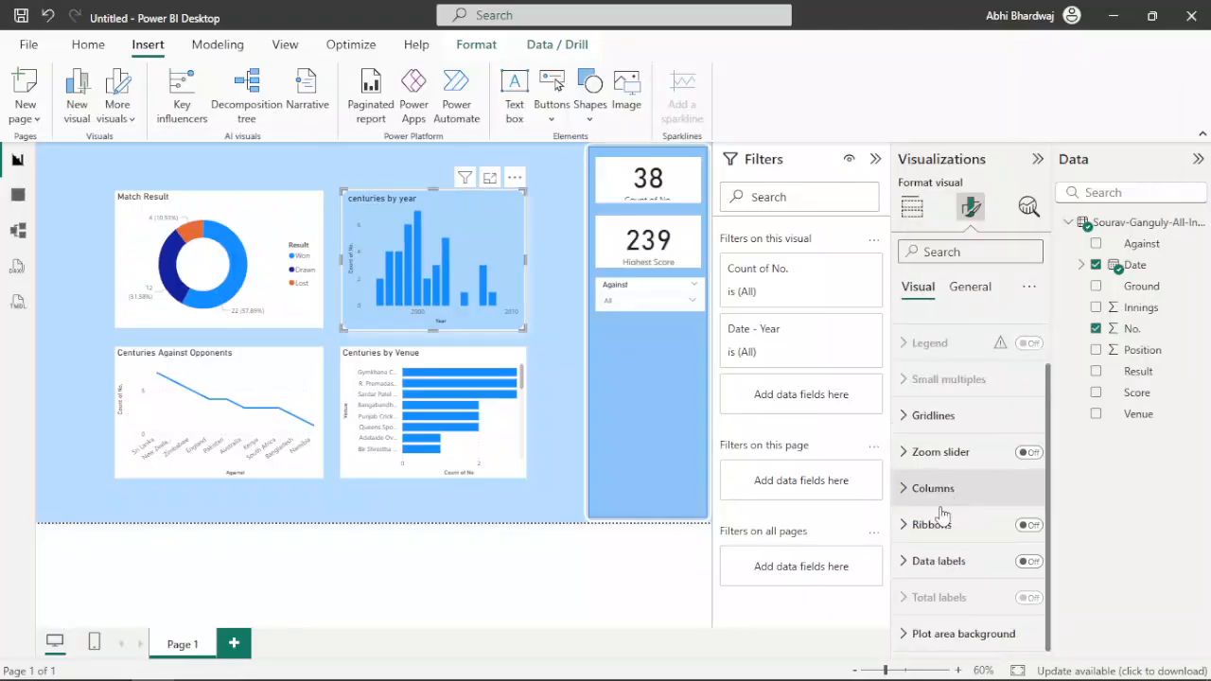
{"action": "left_click", "coordinate": [938, 489]}
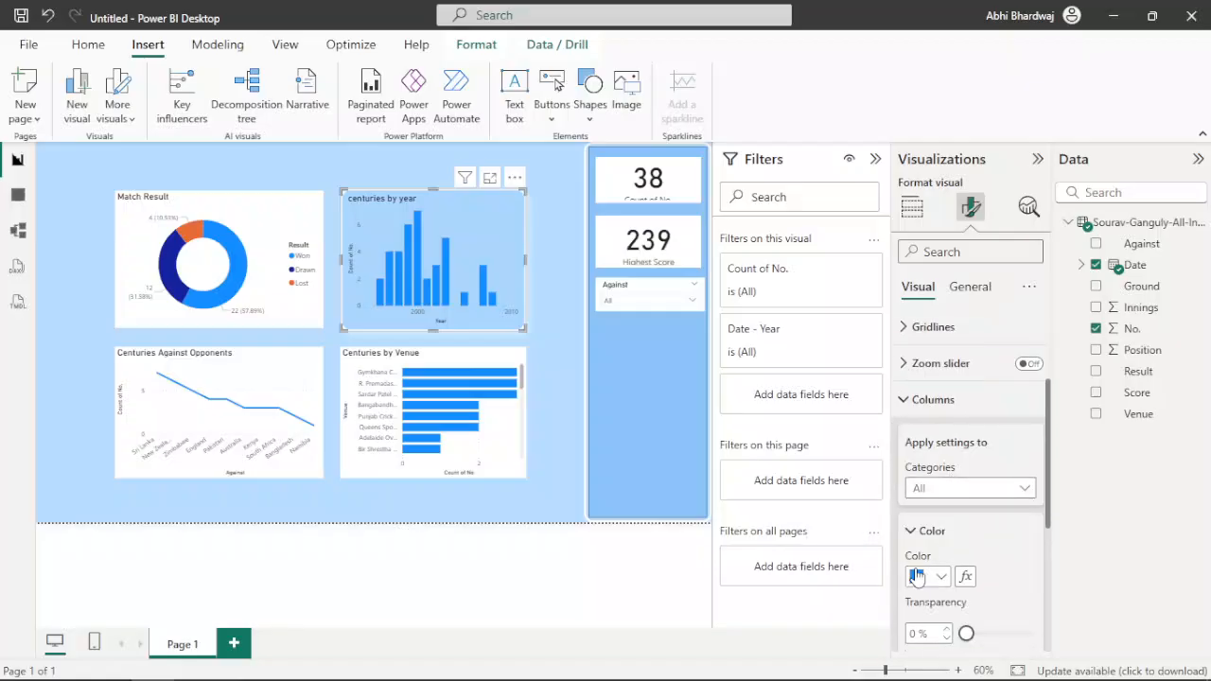
{"action": "left_click", "coordinate": [916, 577]}
{"action": "left_click", "coordinate": [930, 303]}
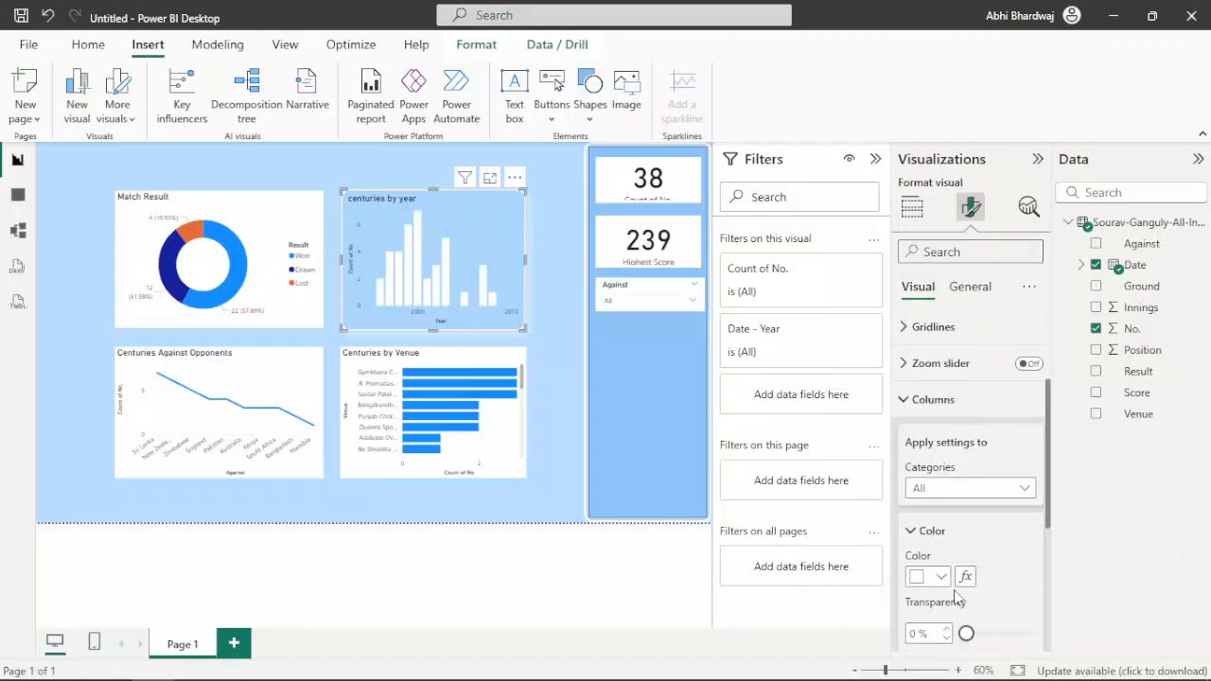
{"action": "mouse_move", "coordinate": [965, 636]}
{"action": "left_mouse_down"}
{"action": "mouse_move", "coordinate": [1004, 636]}
{"action": "mouse_move", "coordinate": [968, 644]}
{"action": "left_mouse_up"}
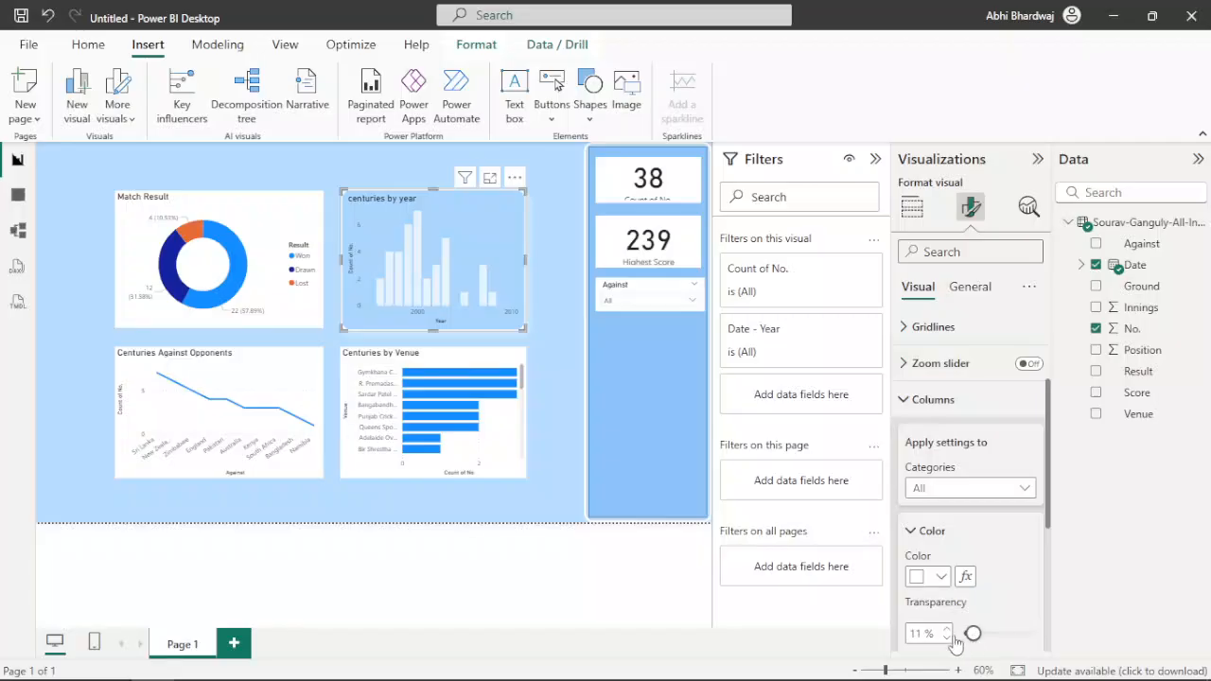
Step: Recolor the bars of the Centuries by Venue chart white
{"action": "left_click", "coordinate": [521, 471]}
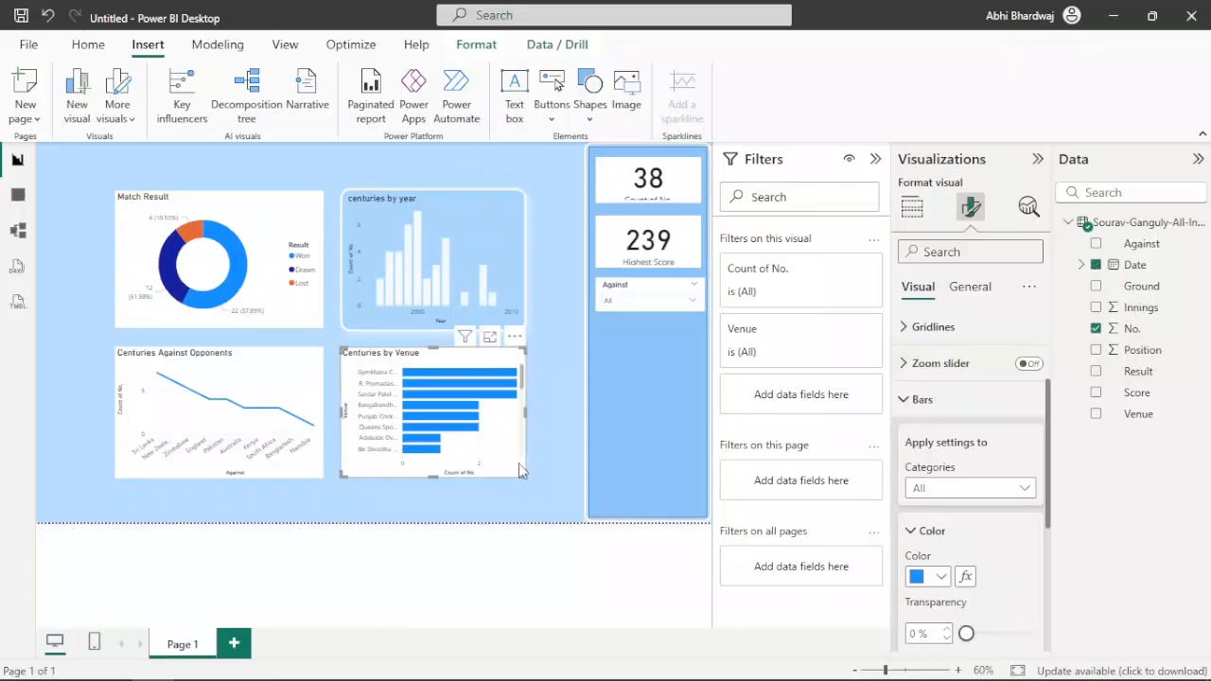
{"action": "left_click", "coordinate": [942, 577]}
{"action": "left_click", "coordinate": [929, 504]}
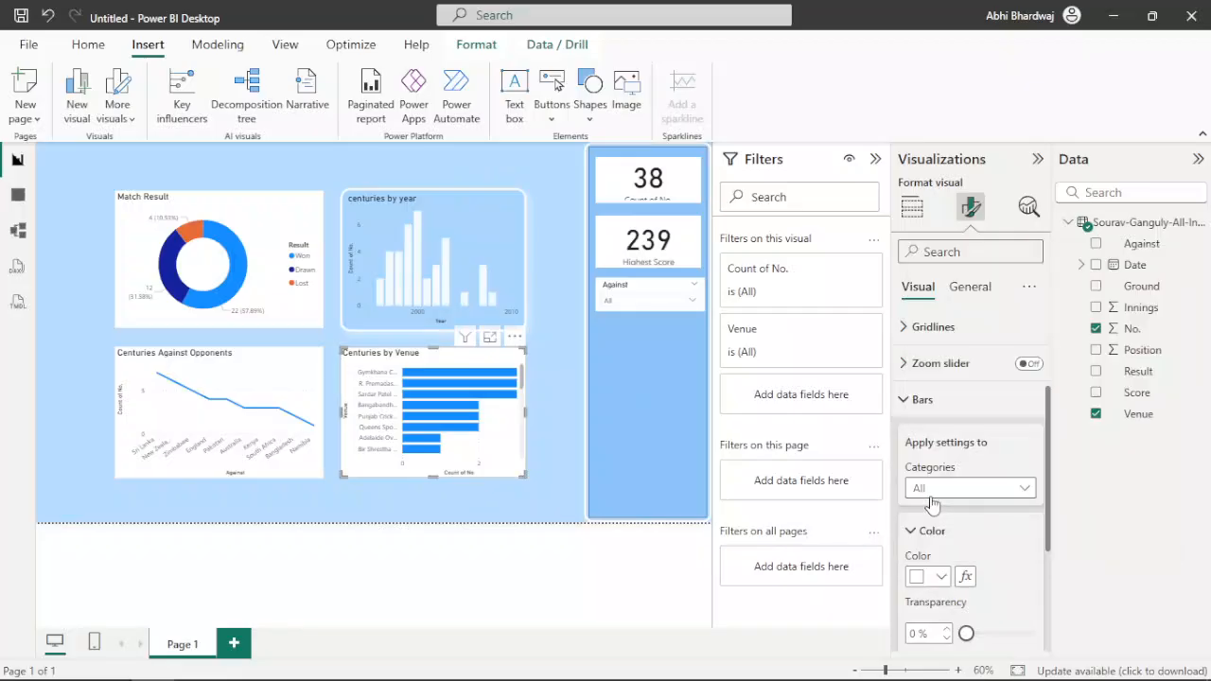
{"action": "left_click_drag", "start_coordinate": [966, 634], "coordinate": [906, 632]}
Step: Give the Centuries by Venue chart a light blue background with 68% transparency
{"action": "left_click", "coordinate": [985, 290]}
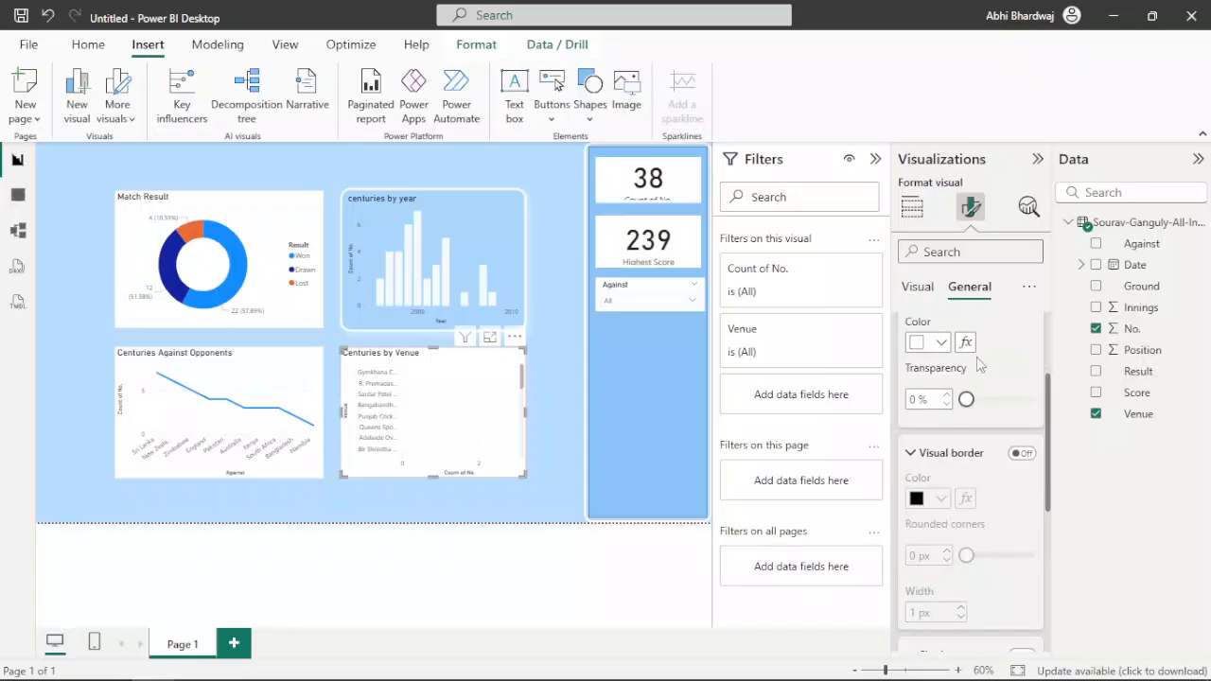
{"action": "scroll", "coordinate": [976, 376], "scroll_direction": "up", "scroll_amount": 3}
{"action": "left_click", "coordinate": [939, 492]}
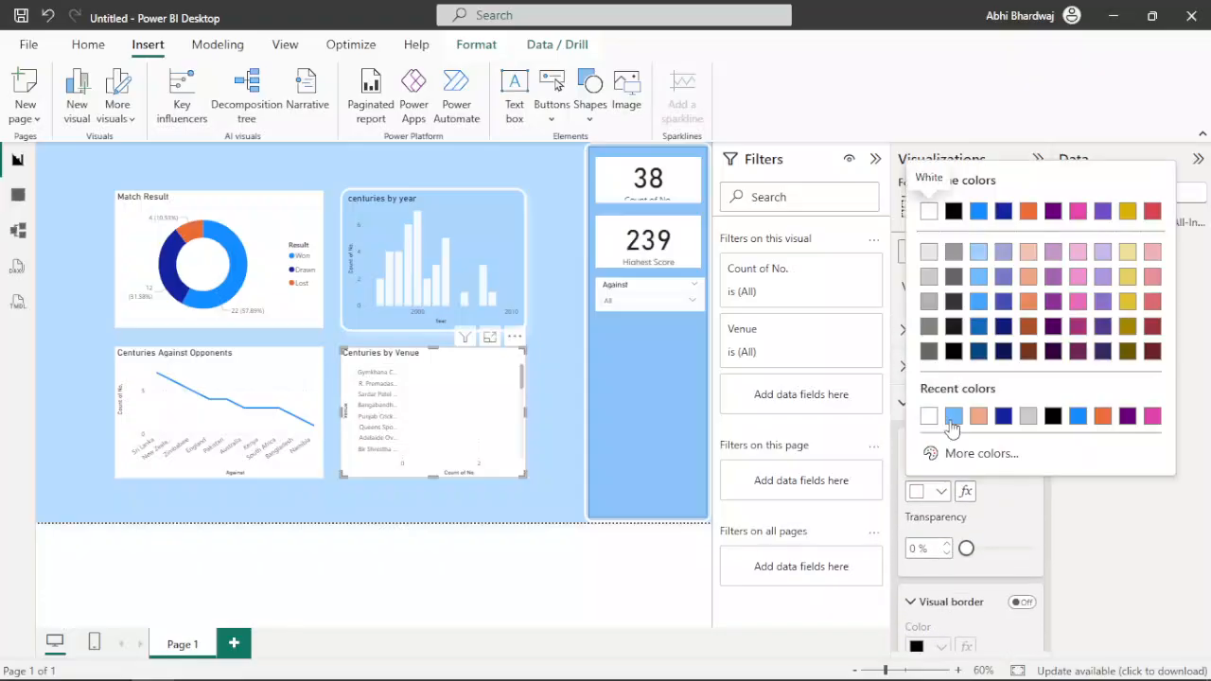
{"action": "left_click", "coordinate": [951, 418]}
{"action": "left_click_drag", "start_coordinate": [965, 549], "coordinate": [1012, 551]}
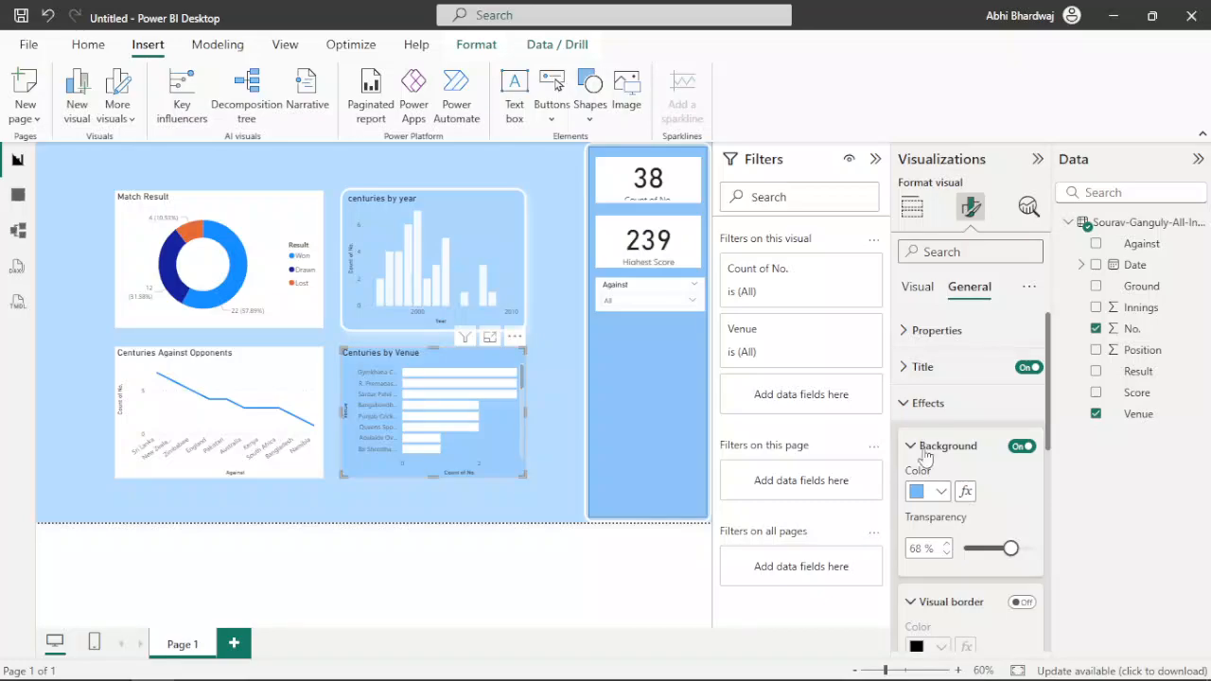
Step: Hide the Y-axis values and Y-axis title of the Centuries by Venue chart
{"action": "left_click", "coordinate": [917, 287]}
{"action": "left_click", "coordinate": [944, 345]}
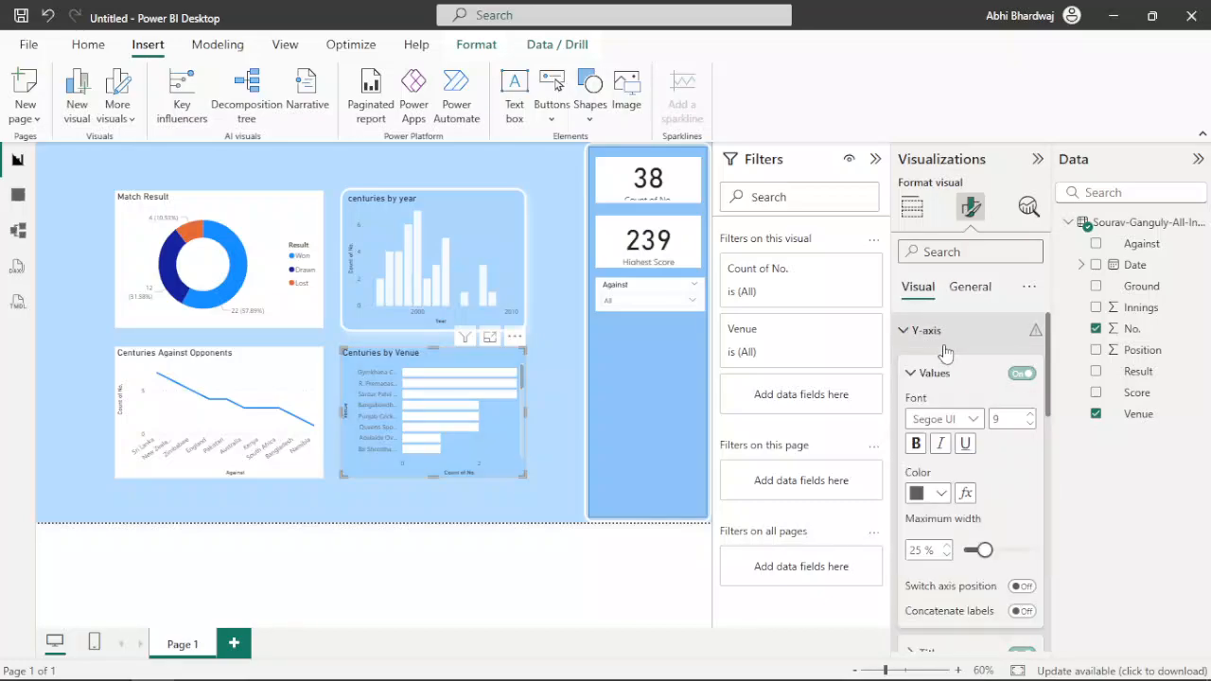
{"action": "left_click", "coordinate": [1019, 366]}
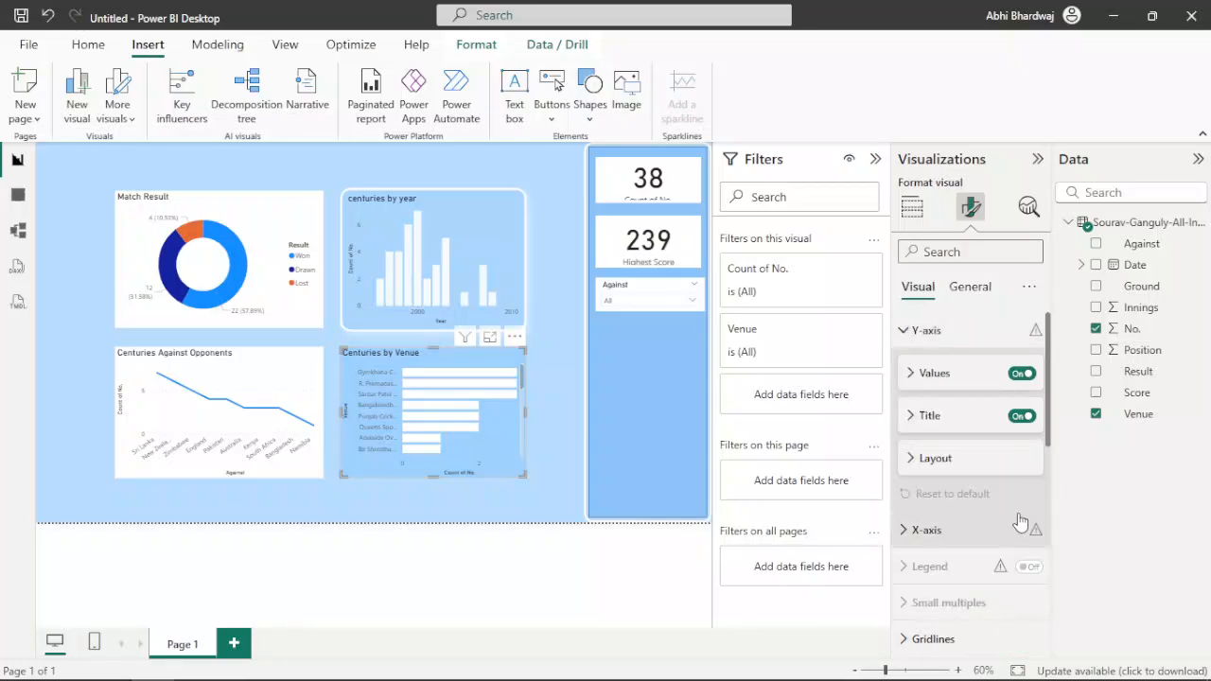
{"action": "left_click", "coordinate": [1017, 374]}
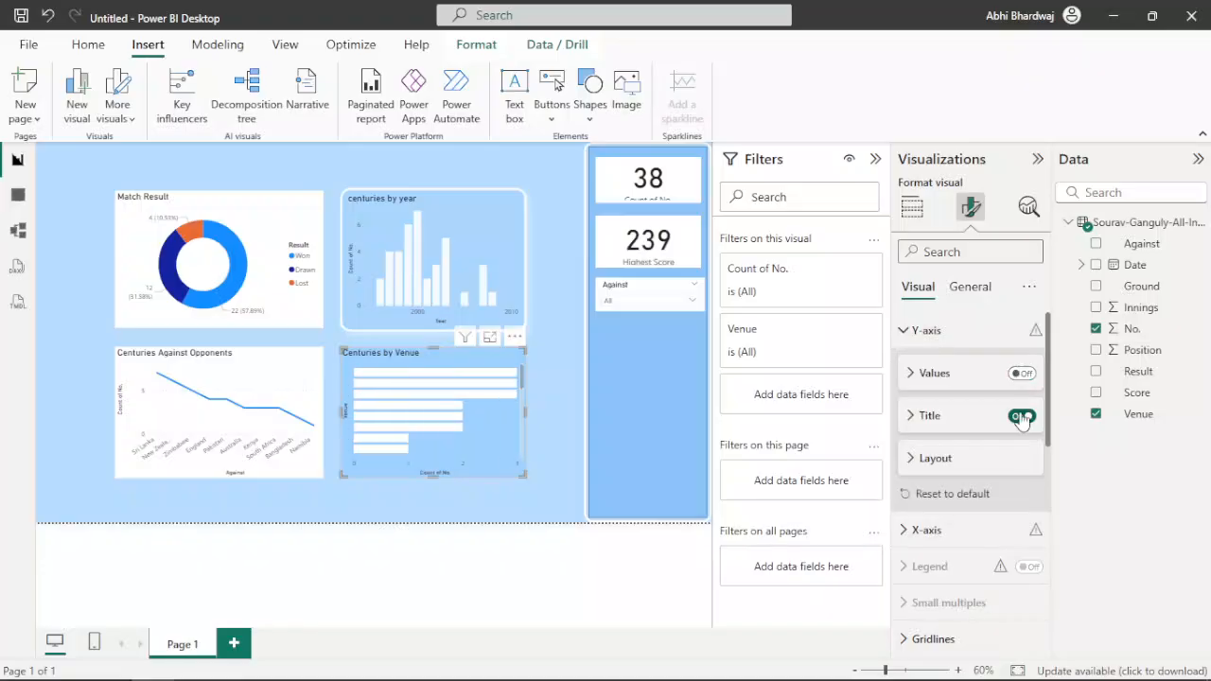
{"action": "left_click", "coordinate": [1022, 415]}
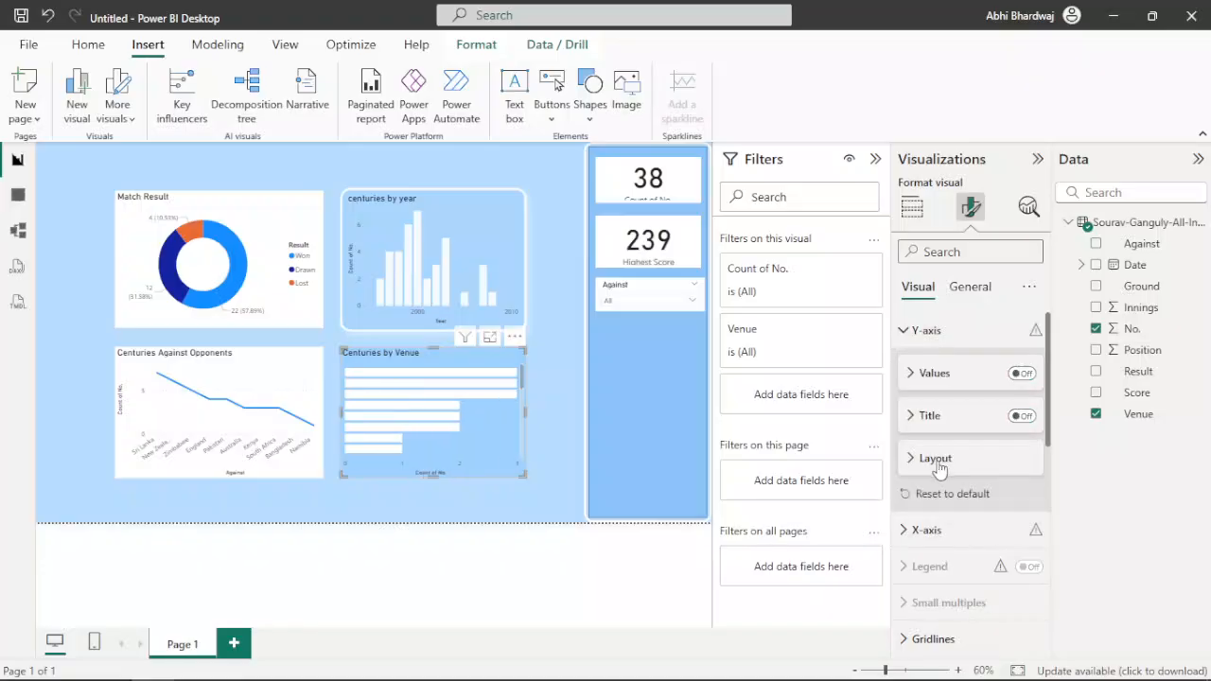
Step: Hide the X-axis values and X-axis title of the Centuries by Venue chart
{"action": "left_click", "coordinate": [949, 527]}
{"action": "scroll", "coordinate": [949, 527], "scroll_direction": "down", "scroll_amount": 5}
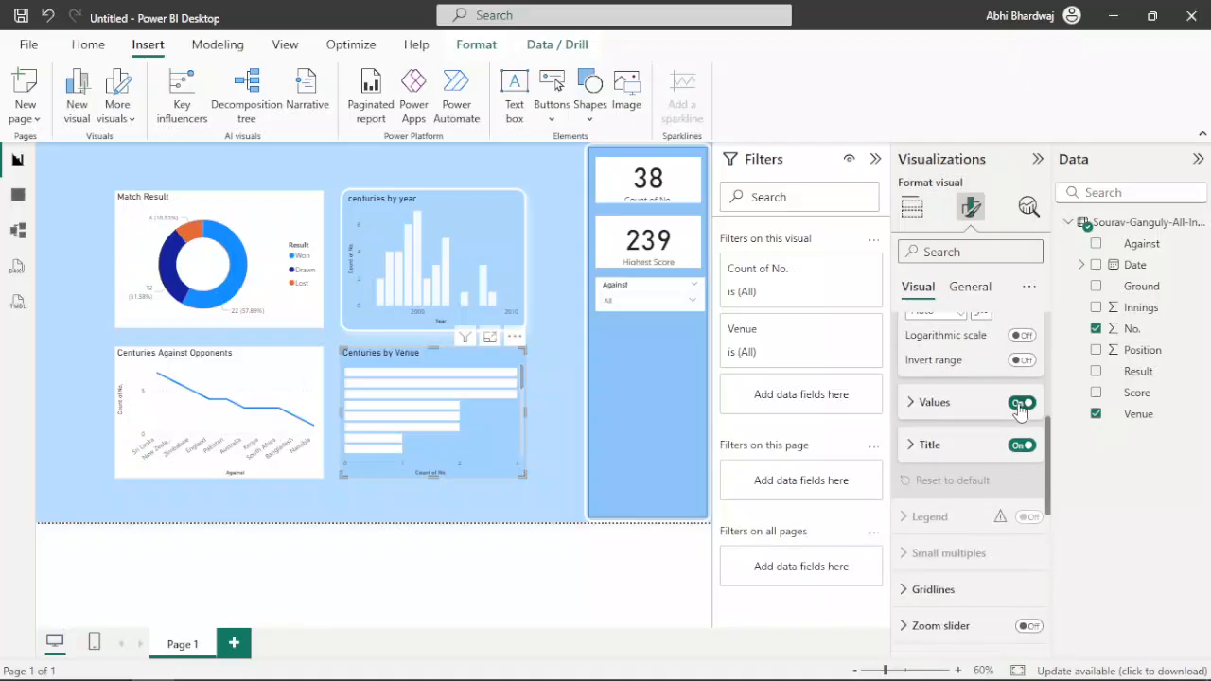
{"action": "left_click", "coordinate": [1021, 402]}
{"action": "left_click", "coordinate": [1022, 446]}
{"action": "scroll", "coordinate": [943, 490], "scroll_direction": "down", "scroll_amount": 5}
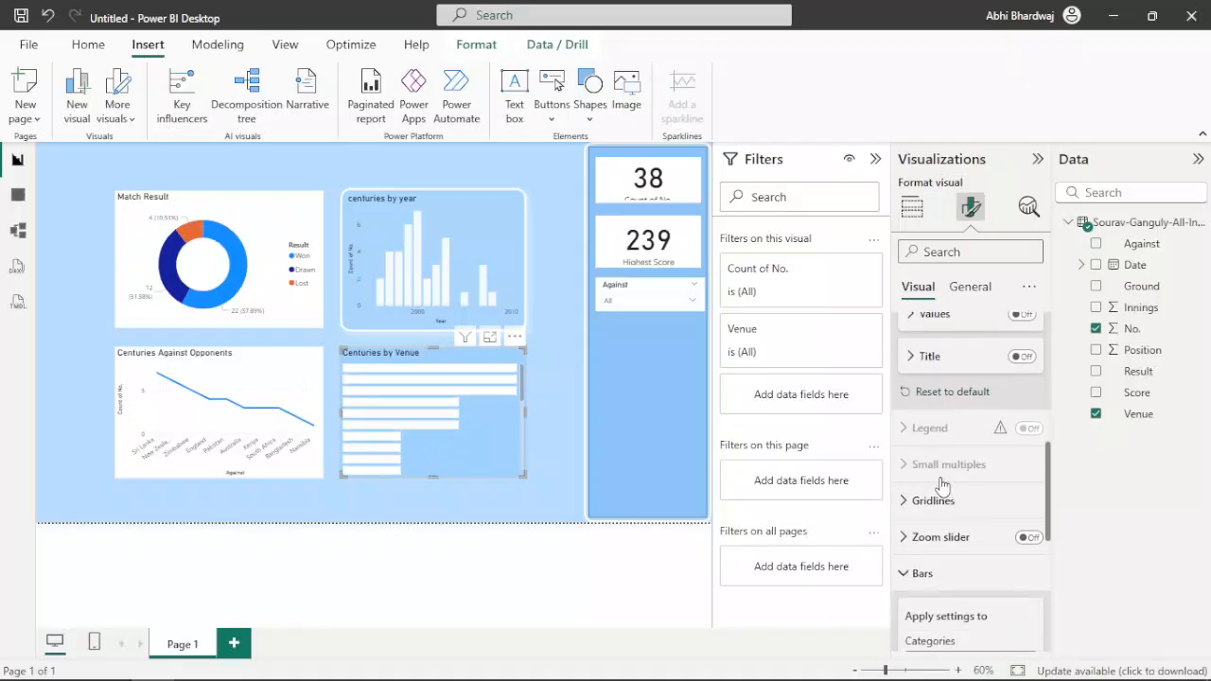
{"action": "left_click", "coordinate": [937, 396]}
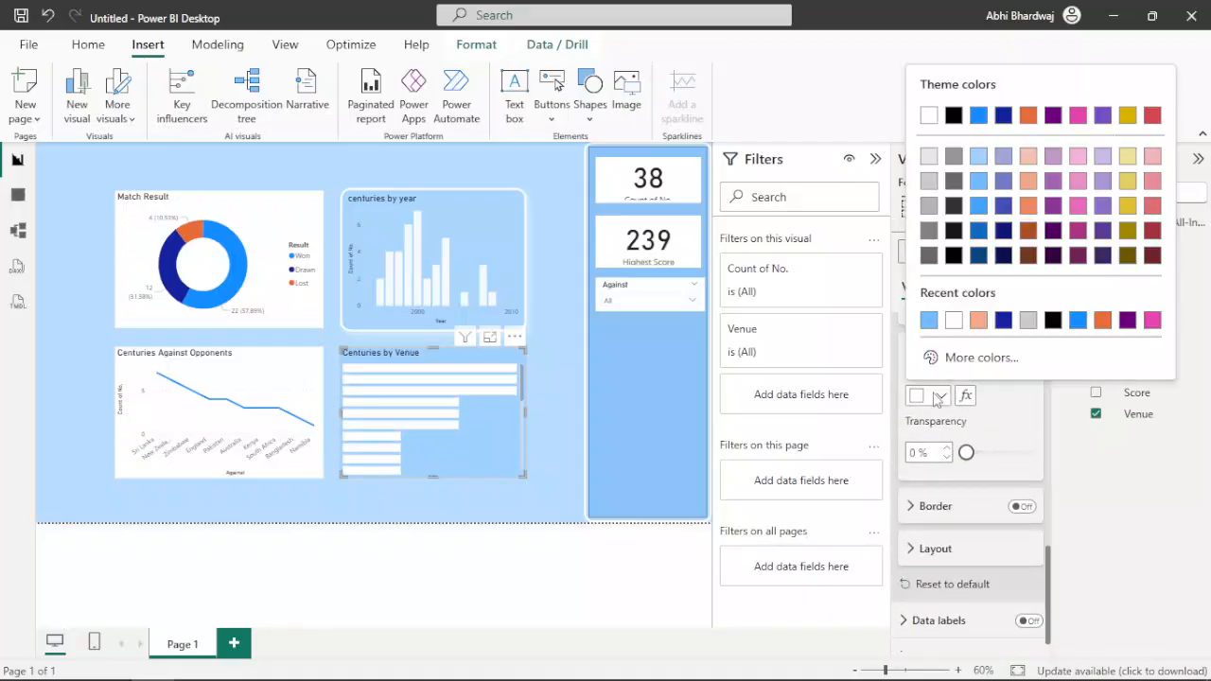
{"action": "left_click", "coordinate": [935, 409]}
{"action": "scroll", "coordinate": [965, 397], "scroll_direction": "up", "scroll_amount": 3}
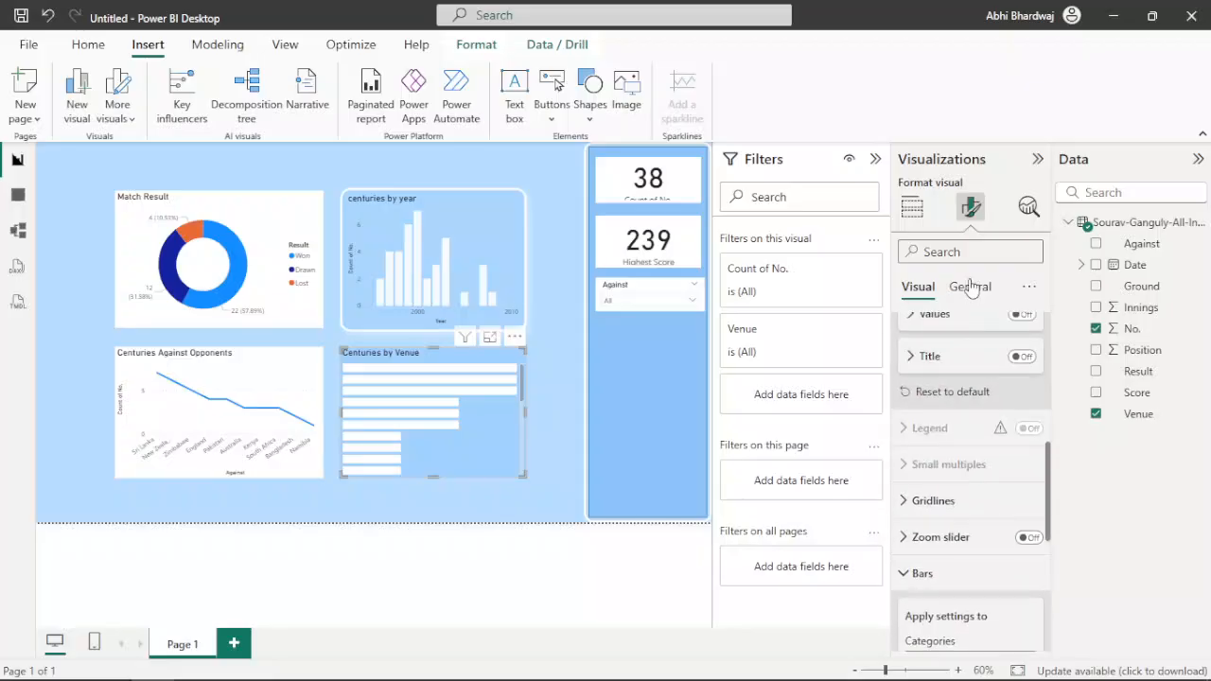
Step: Set the title text color of the Centuries by Venue chart to white
{"action": "left_click", "coordinate": [970, 287]}
{"action": "scroll", "coordinate": [957, 437], "scroll_direction": "up", "scroll_amount": 5}
{"action": "left_click", "coordinate": [932, 367]}
{"action": "left_click", "coordinate": [927, 621]}
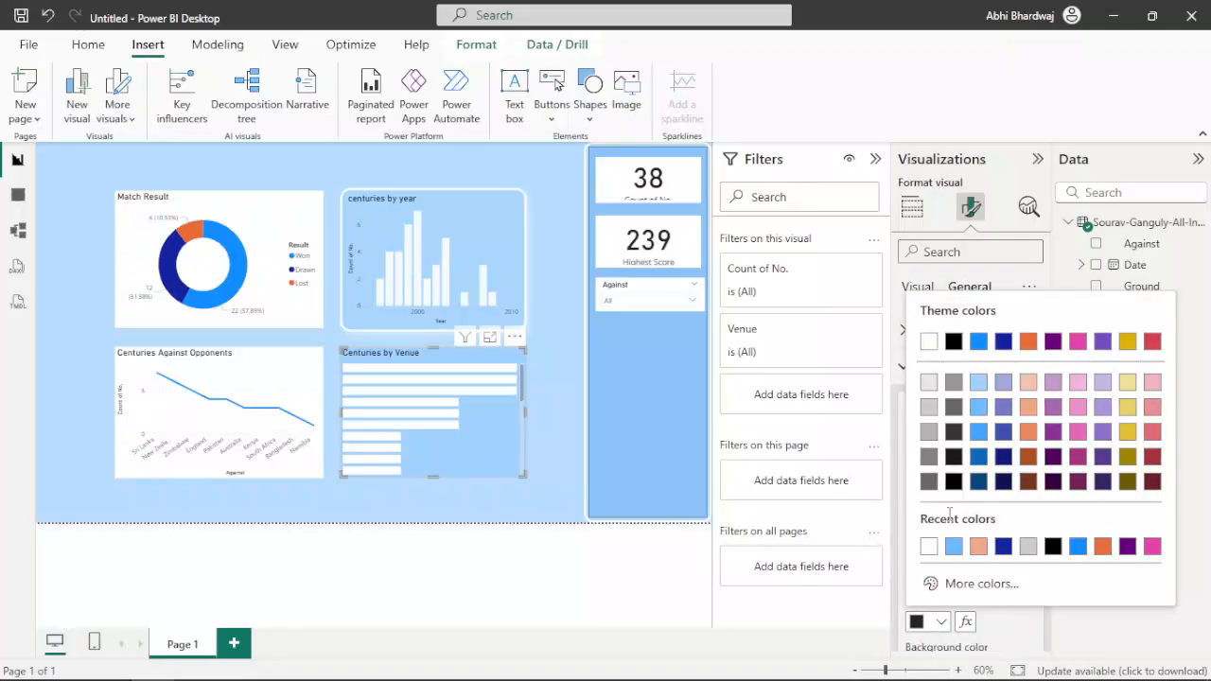
{"action": "left_click", "coordinate": [924, 554]}
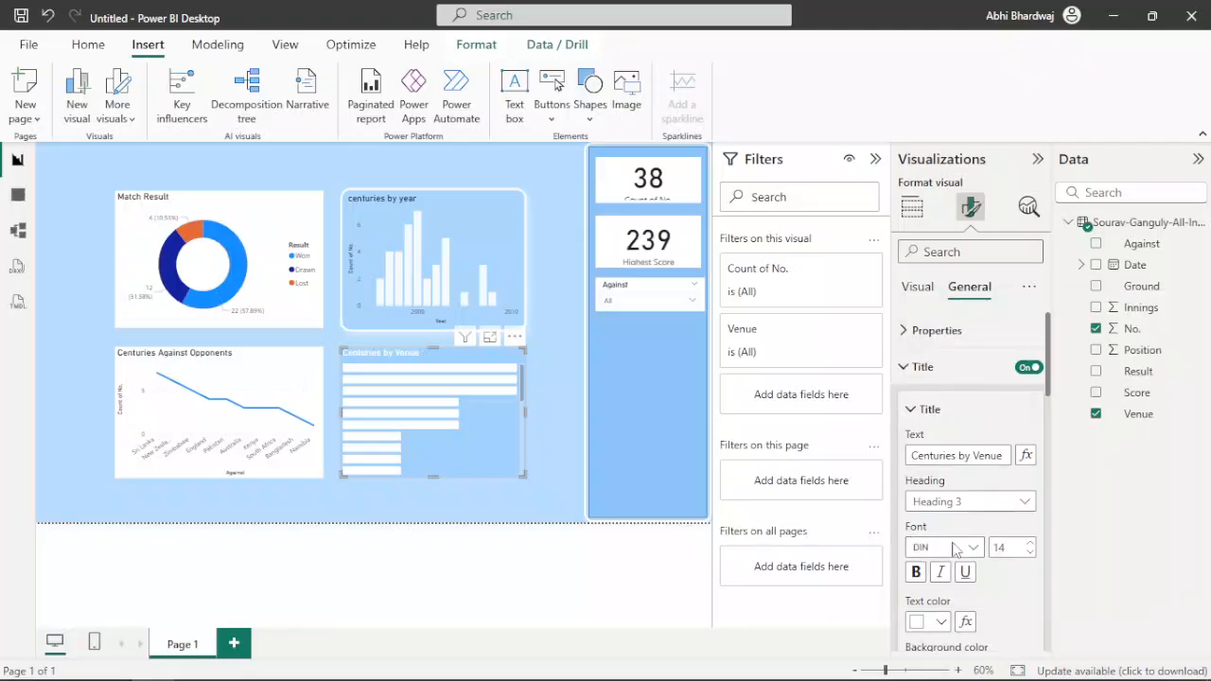
Step: Format the Centuries by Venue title in Arial Black, bold and underlined, and center it horizontally
{"action": "left_click", "coordinate": [944, 546]}
{"action": "left_click", "coordinate": [946, 278]}
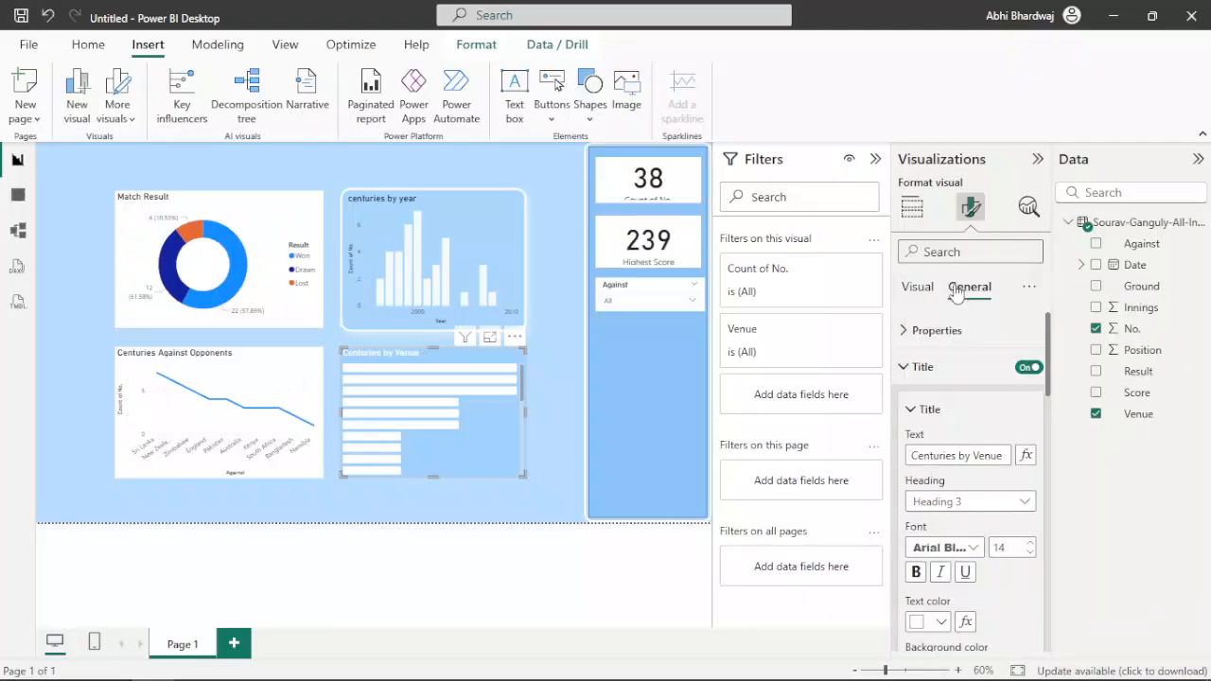
{"action": "left_click", "coordinate": [916, 571]}
{"action": "left_click", "coordinate": [963, 573]}
{"action": "scroll", "coordinate": [960, 568], "scroll_direction": "down", "scroll_amount": 2}
{"action": "left_click", "coordinate": [942, 626]}
Step: Change the centuries by year chart's title font to Arial Black and its text color to white
{"action": "left_click", "coordinate": [504, 265]}
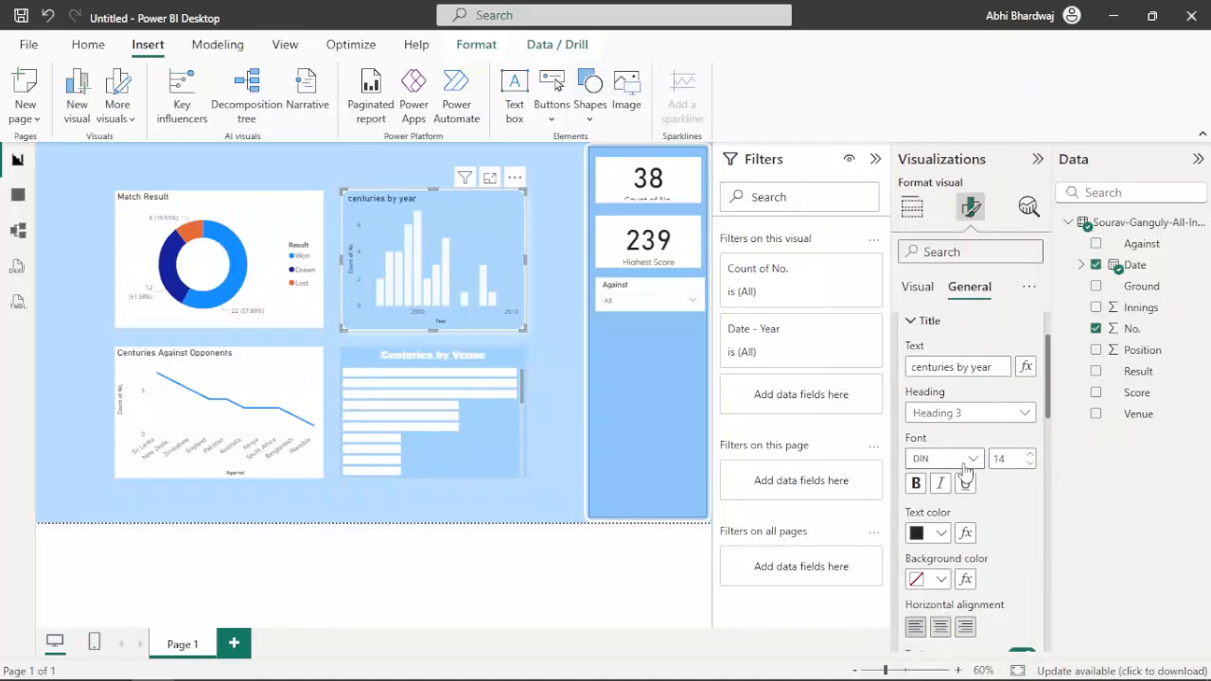
{"action": "left_click", "coordinate": [966, 463]}
{"action": "left_click", "coordinate": [961, 194]}
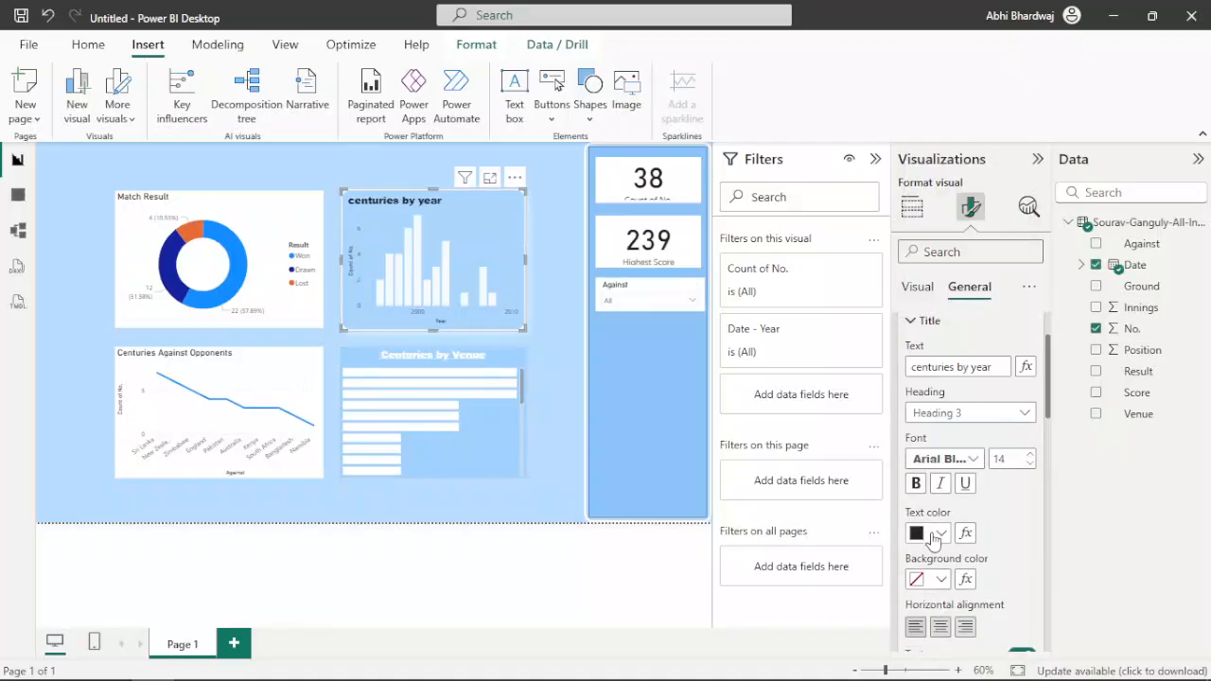
{"action": "left_click", "coordinate": [934, 534]}
{"action": "left_click", "coordinate": [925, 254]}
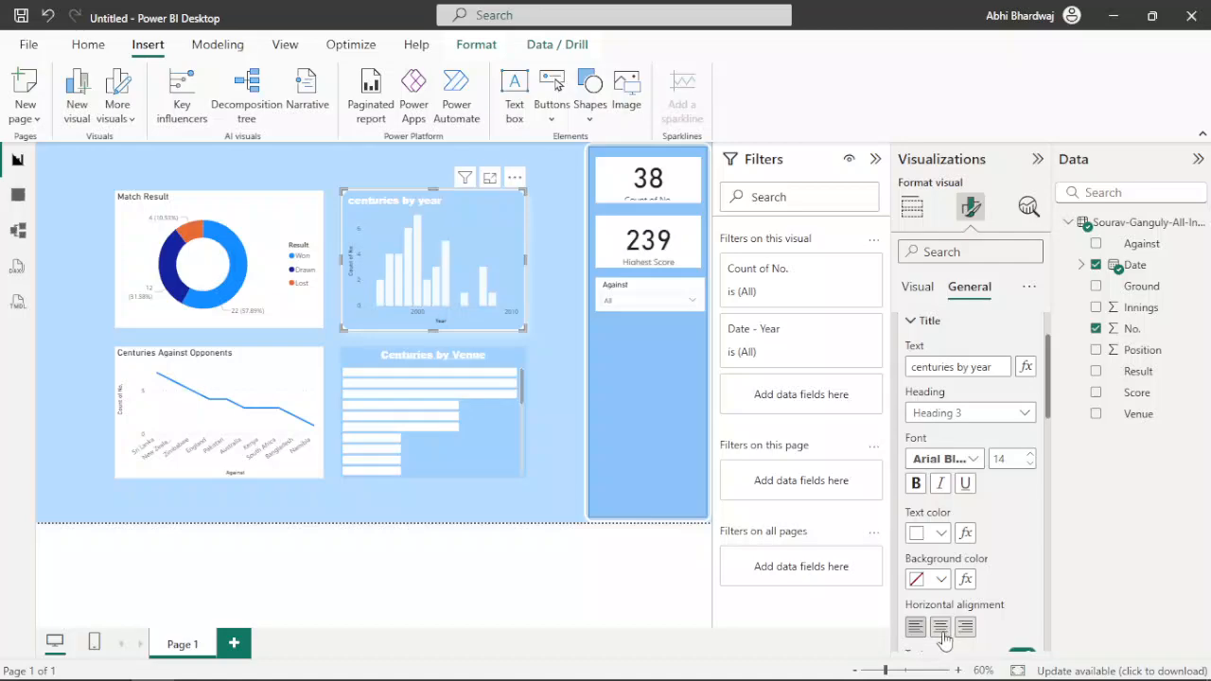
Step: Center and underline the yearly chart's title and change its text to Centuries by Year
{"action": "left_click", "coordinate": [963, 486]}
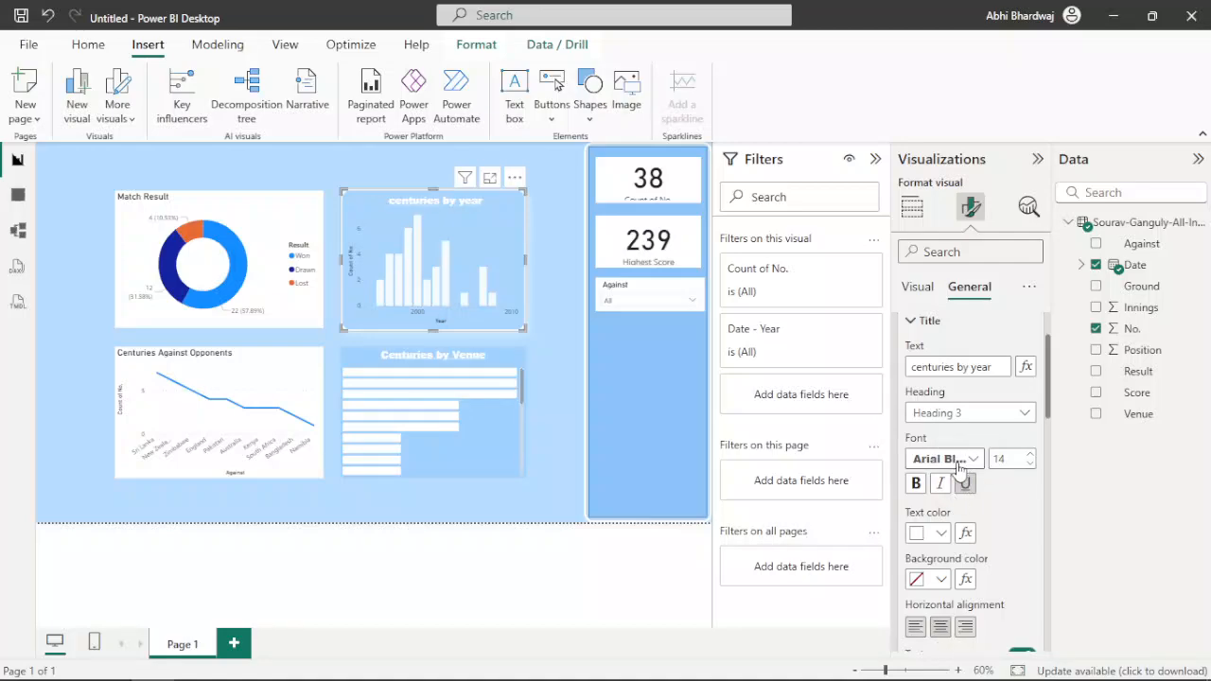
{"action": "type", "text": "C"}
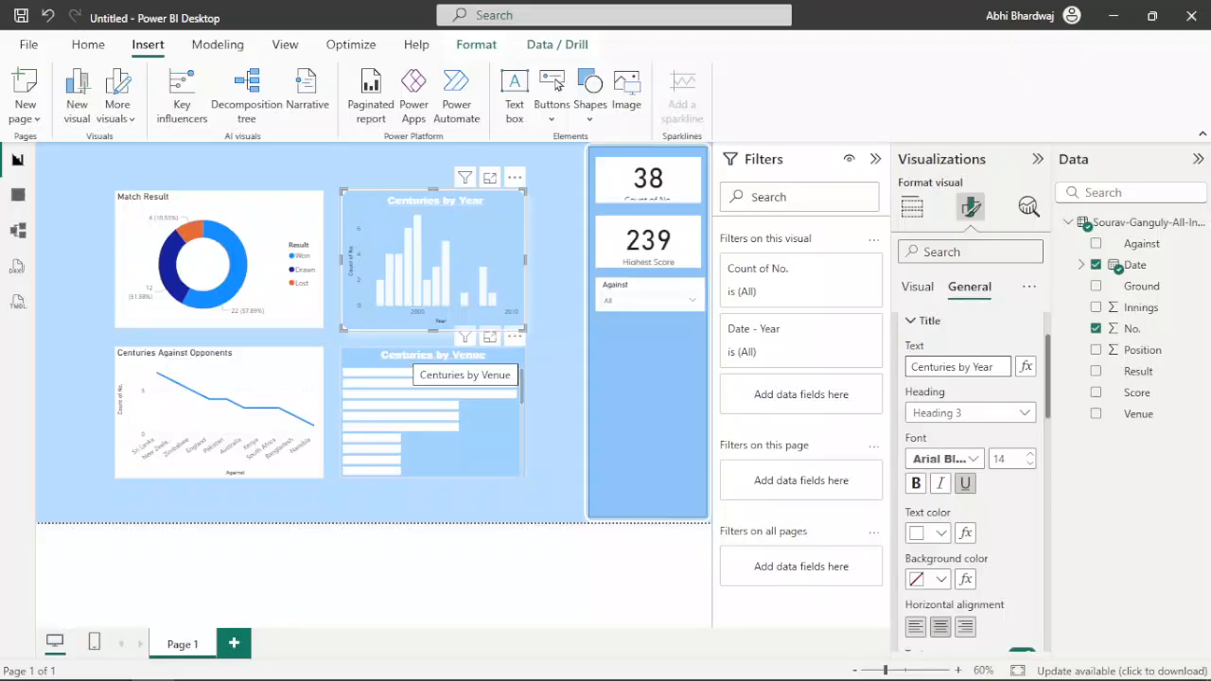
Step: Give the Centuries by Venue chart a white visual border with 22 px rounded corners and 4 px width
{"action": "left_click", "coordinate": [342, 391]}
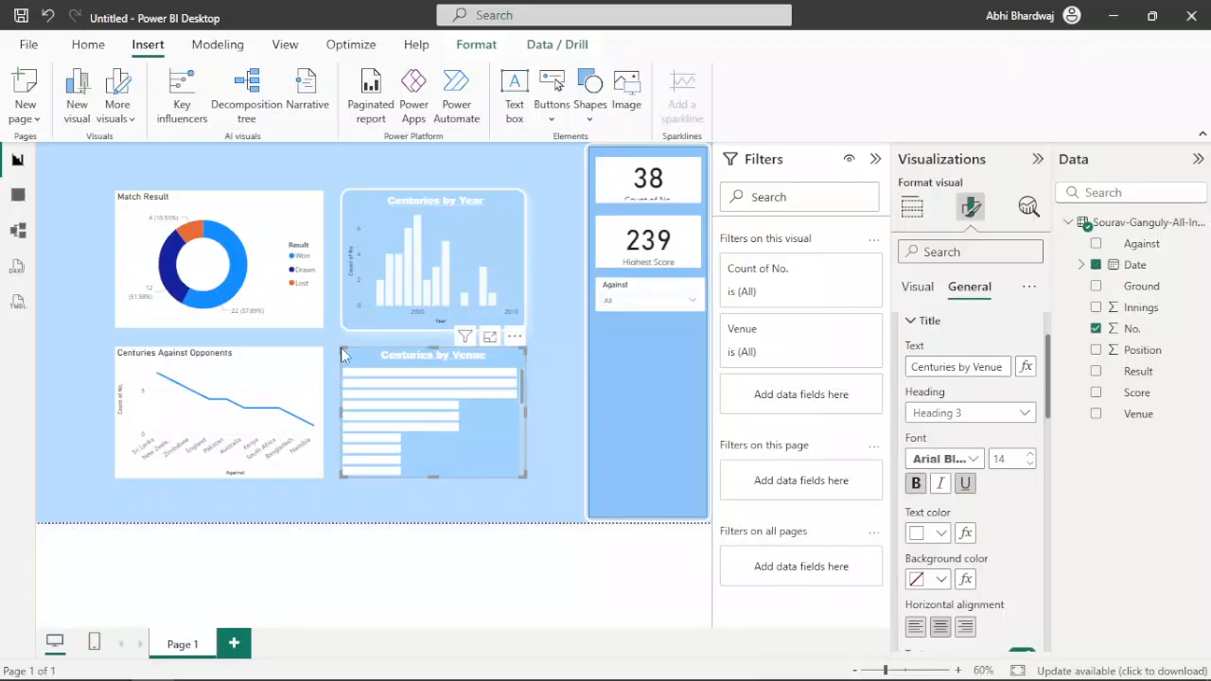
{"action": "scroll", "coordinate": [965, 474], "scroll_direction": "down", "scroll_amount": 5}
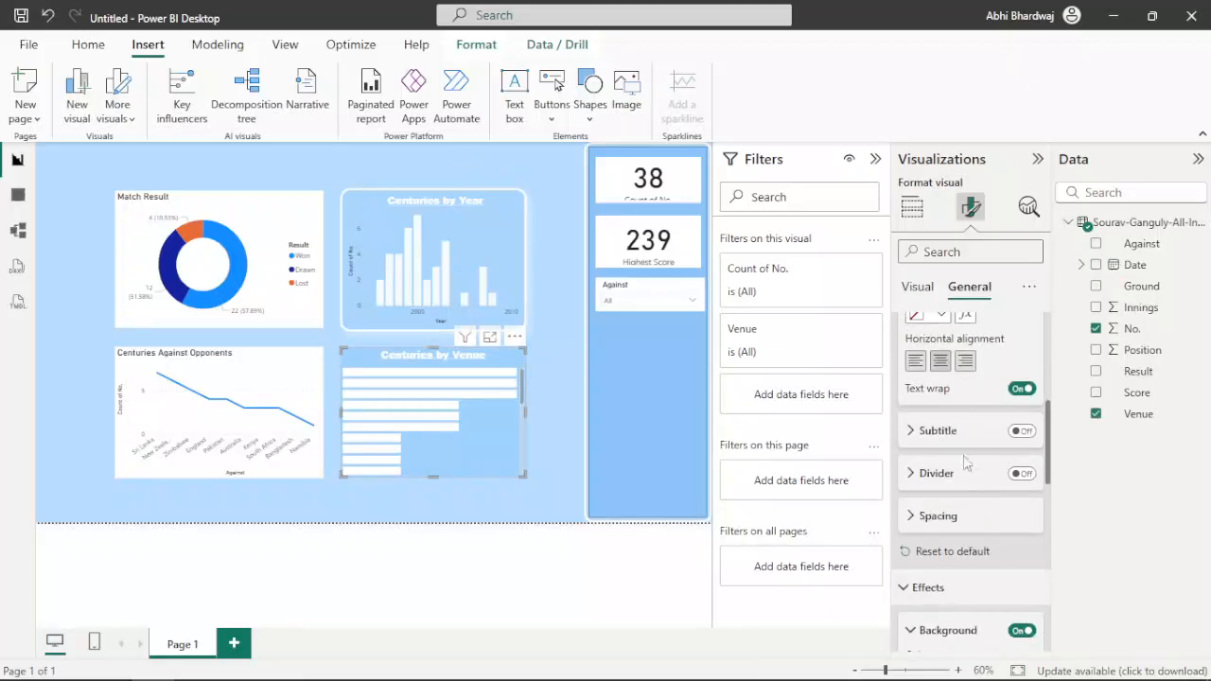
{"action": "scroll", "coordinate": [960, 447], "scroll_direction": "down", "scroll_amount": 5}
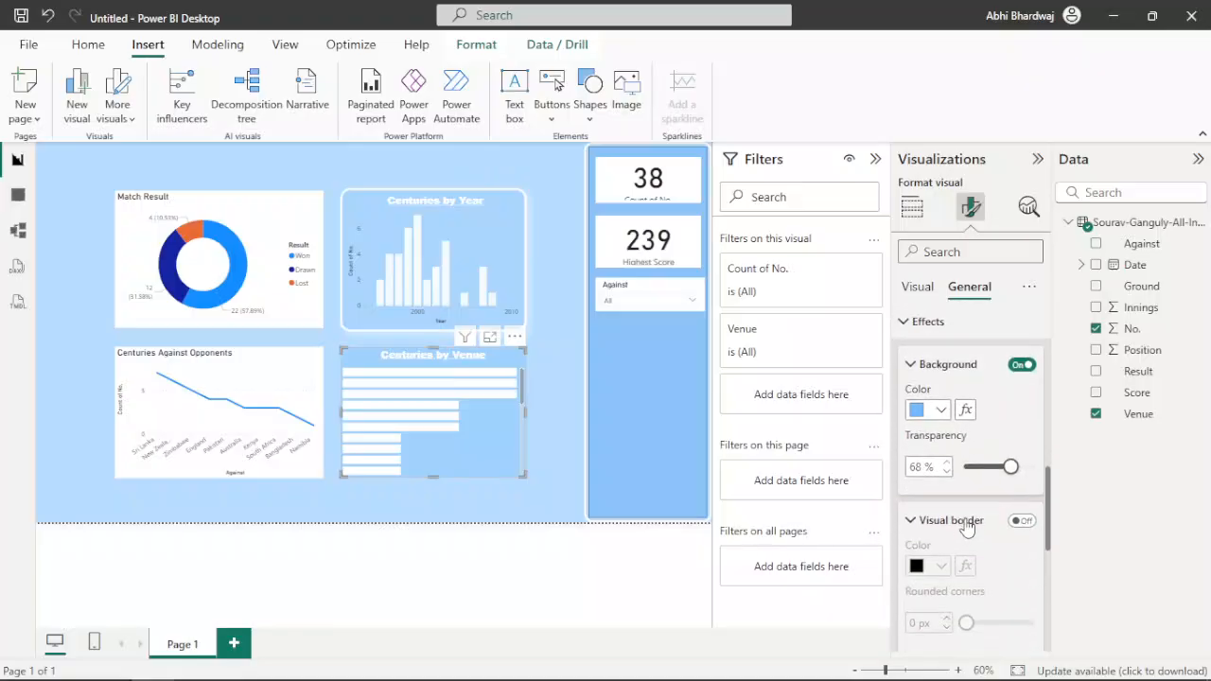
{"action": "left_click", "coordinate": [1022, 432]}
{"action": "left_click", "coordinate": [940, 478]}
{"action": "left_click", "coordinate": [927, 195]}
{"action": "left_click_drag", "start_coordinate": [966, 535], "coordinate": [1016, 541]}
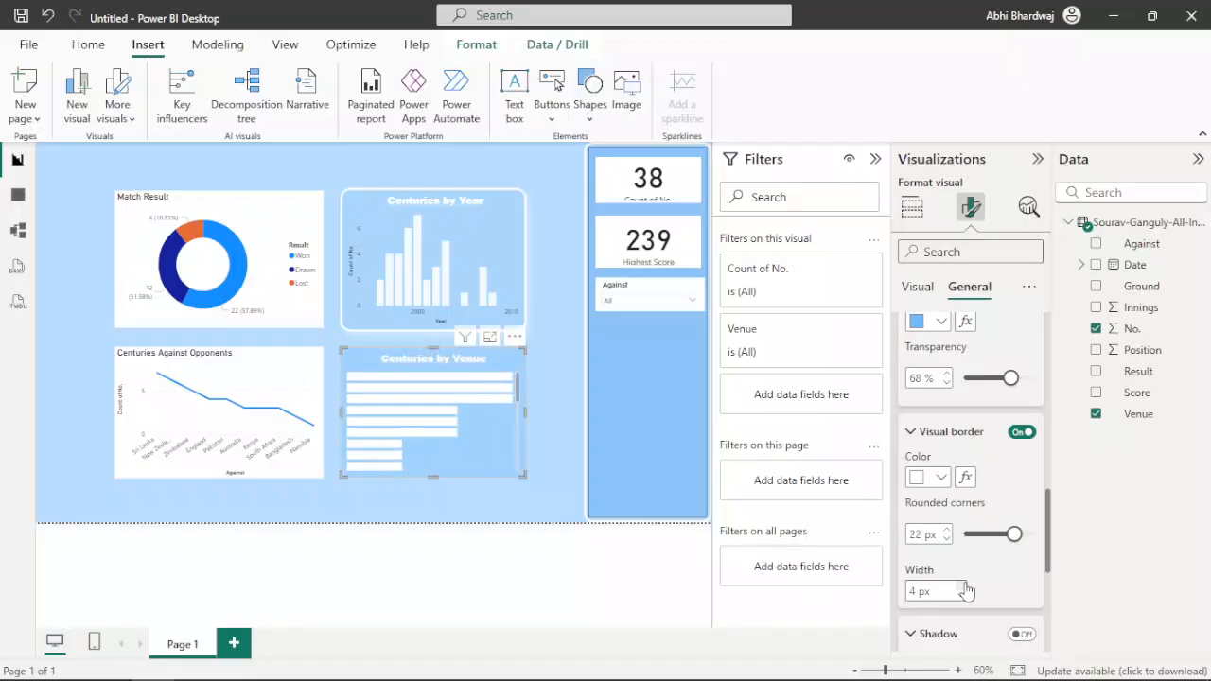
Step: Turn on the shadow of the Centuries by Venue chart and set its color to white
{"action": "scroll", "coordinate": [965, 591], "scroll_direction": "down", "scroll_amount": 3}
{"action": "left_click", "coordinate": [1022, 462]}
{"action": "left_click", "coordinate": [936, 501]}
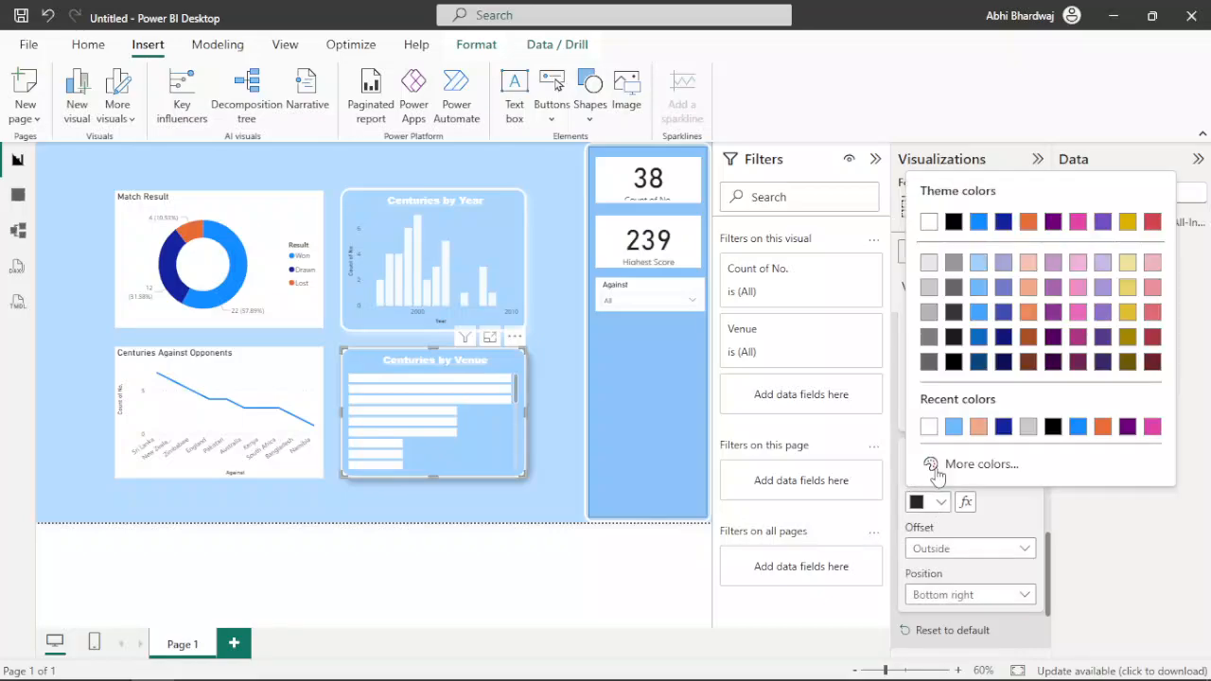
{"action": "left_click", "coordinate": [928, 427]}
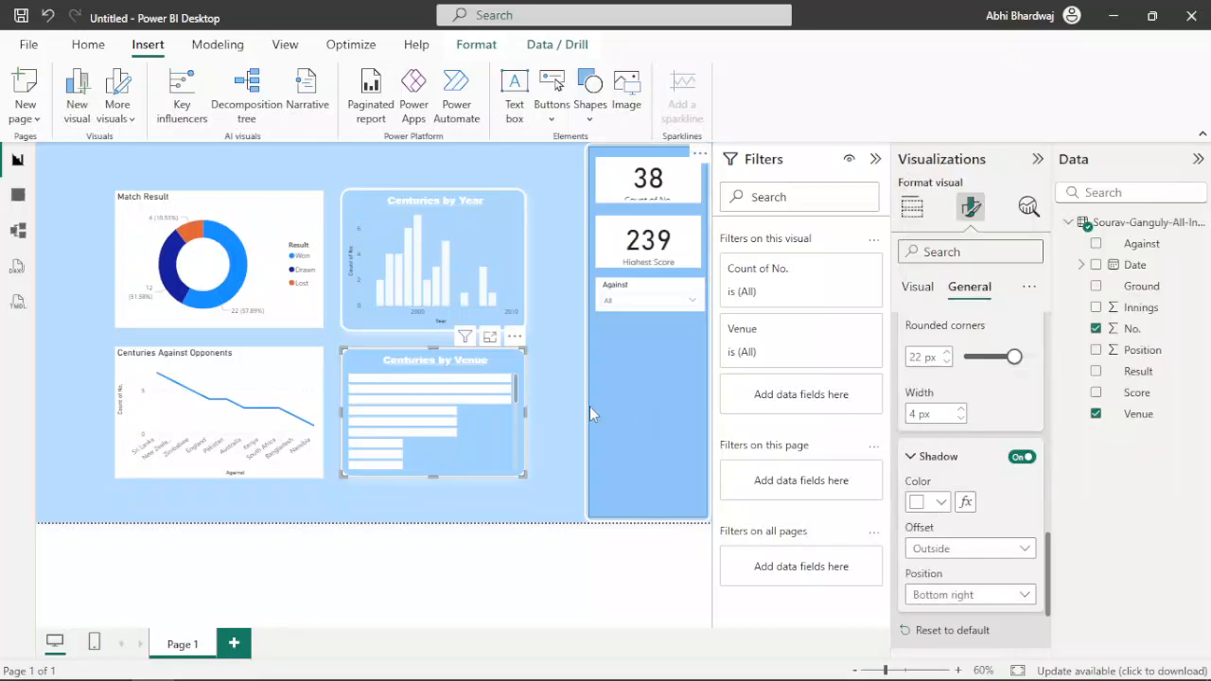
Step: Add a white shadow to the Centuries Against Opponents chart
{"action": "left_click", "coordinate": [264, 365]}
{"action": "left_click", "coordinate": [1021, 457]}
{"action": "left_click", "coordinate": [937, 500]}
{"action": "left_click", "coordinate": [927, 426]}
Step: Give the Centuries Against Opponents chart a white visual border with 21 px rounded corners and 2 px width
{"action": "scroll", "coordinate": [965, 445], "scroll_direction": "up", "scroll_amount": 2}
{"action": "left_click", "coordinate": [1029, 346]}
{"action": "left_click", "coordinate": [936, 388]}
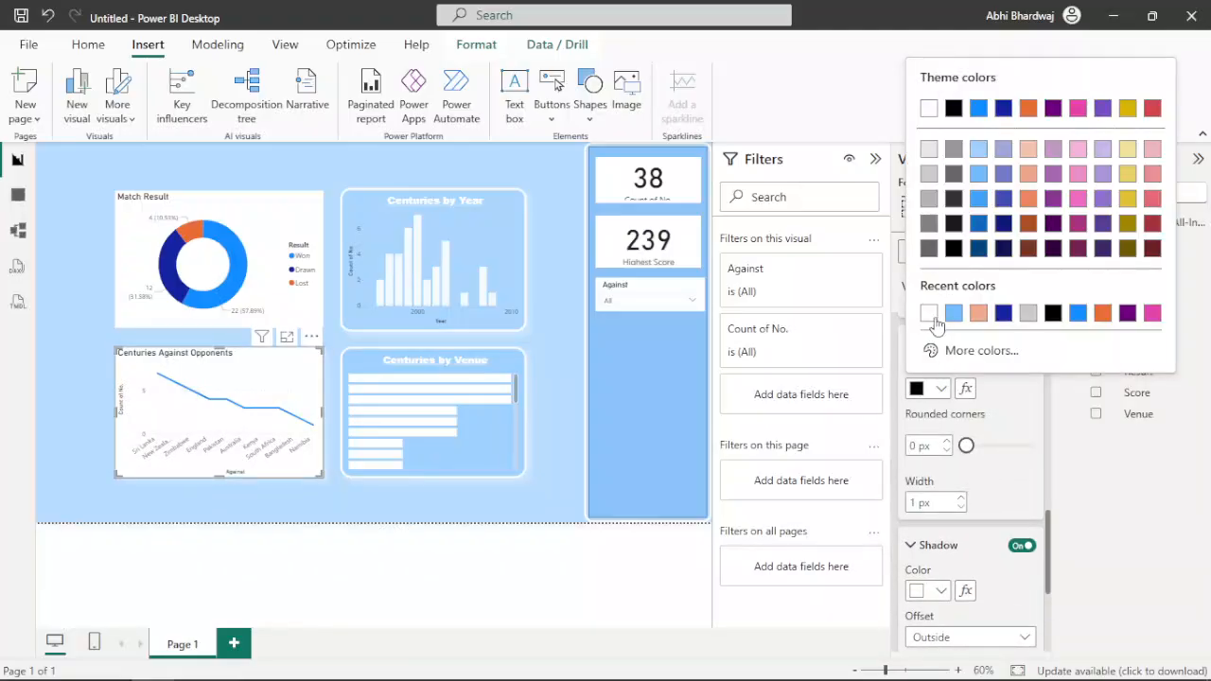
{"action": "left_click", "coordinate": [936, 320]}
{"action": "left_click_drag", "start_coordinate": [965, 445], "coordinate": [1010, 449]}
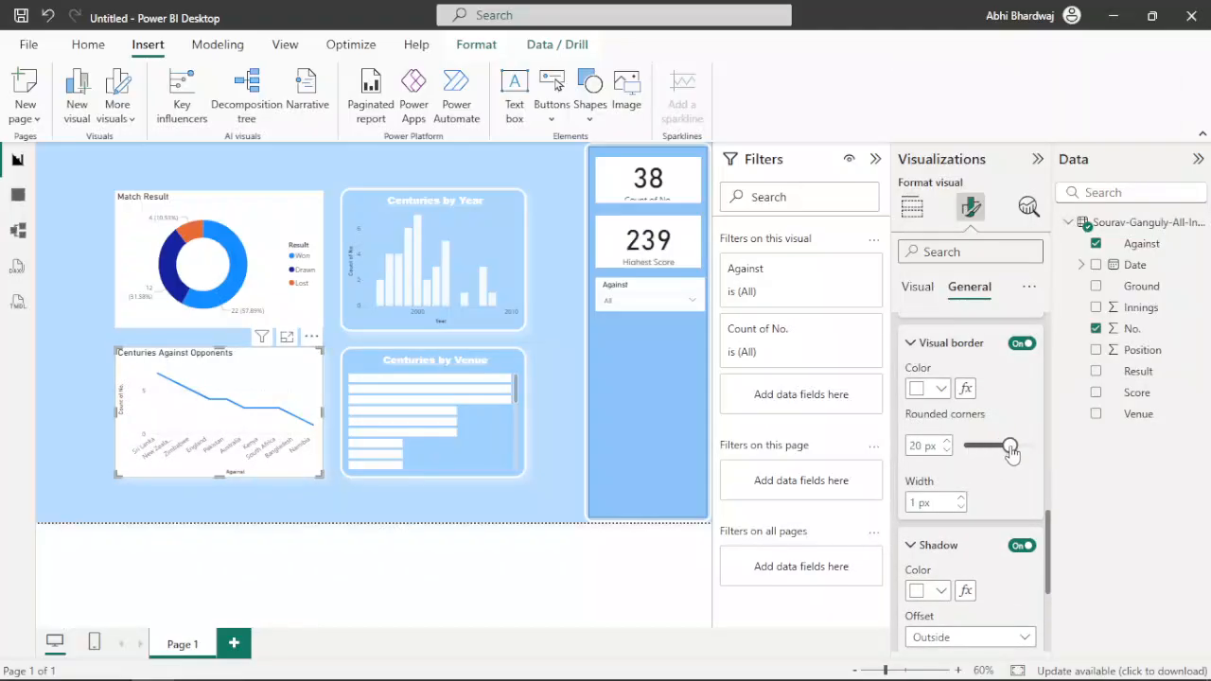
{"action": "left_click", "coordinate": [959, 497]}
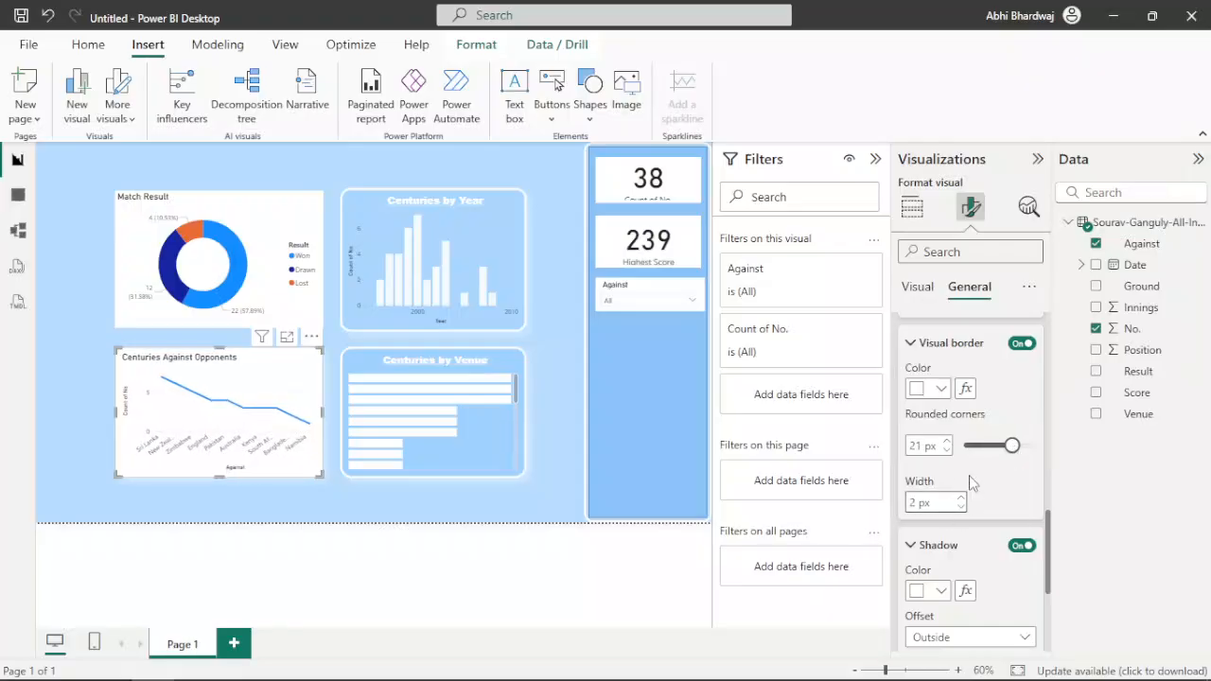
Step: Set the Centuries Against Opponents chart's background to light blue with about 62% transparency
{"action": "scroll", "coordinate": [971, 482], "scroll_direction": "up", "scroll_amount": 4}
{"action": "left_click", "coordinate": [937, 410]}
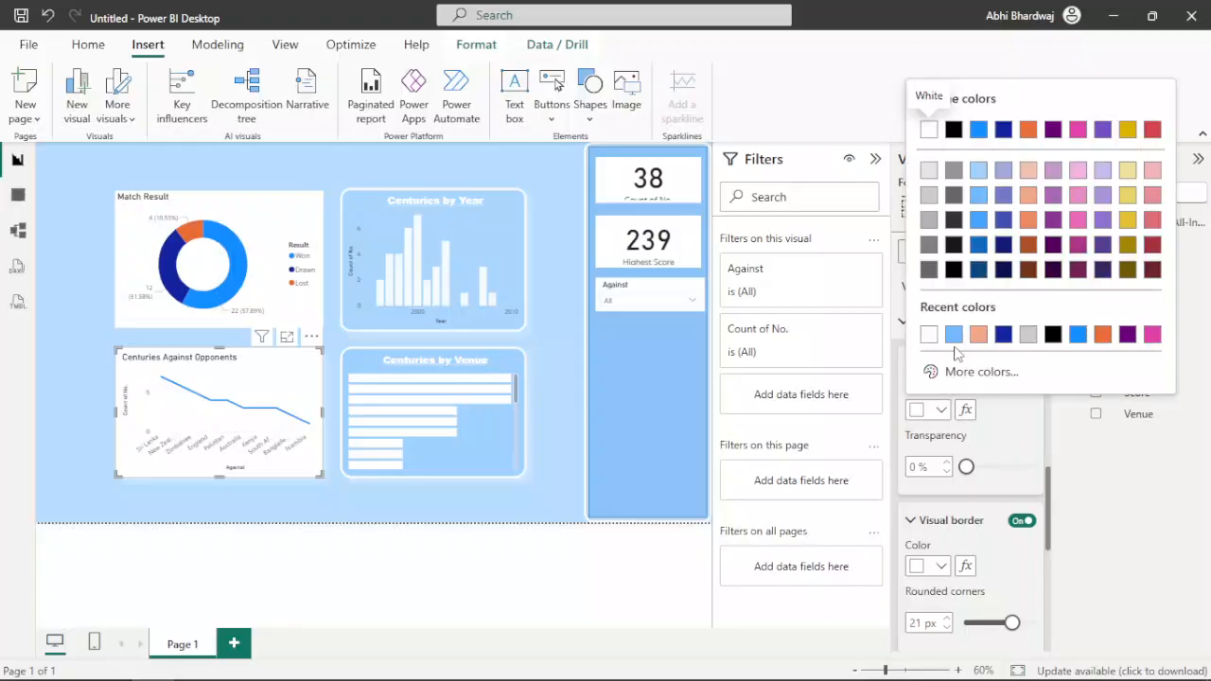
{"action": "left_click", "coordinate": [955, 342]}
{"action": "left_click_drag", "start_coordinate": [965, 466], "coordinate": [1009, 479]}
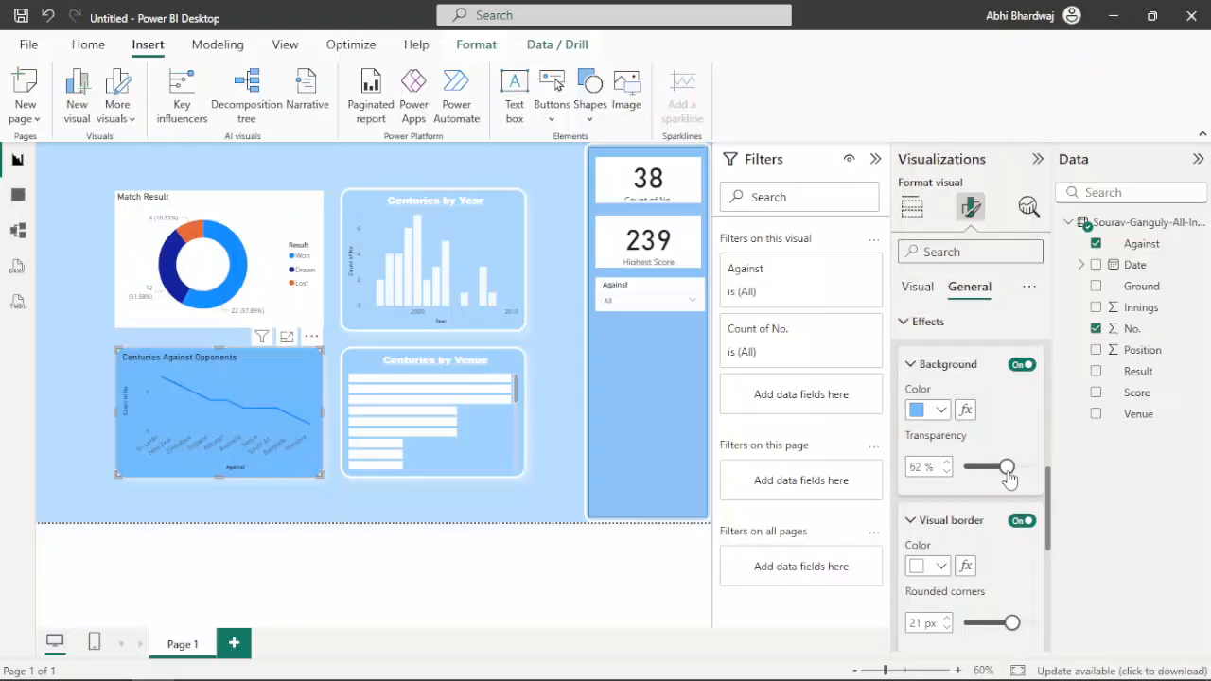
Step: Format the Centuries Against Opponents title in white Arial Black, bold and underlined, and center it horizontally
{"action": "scroll", "coordinate": [946, 510], "scroll_direction": "up", "scroll_amount": 10}
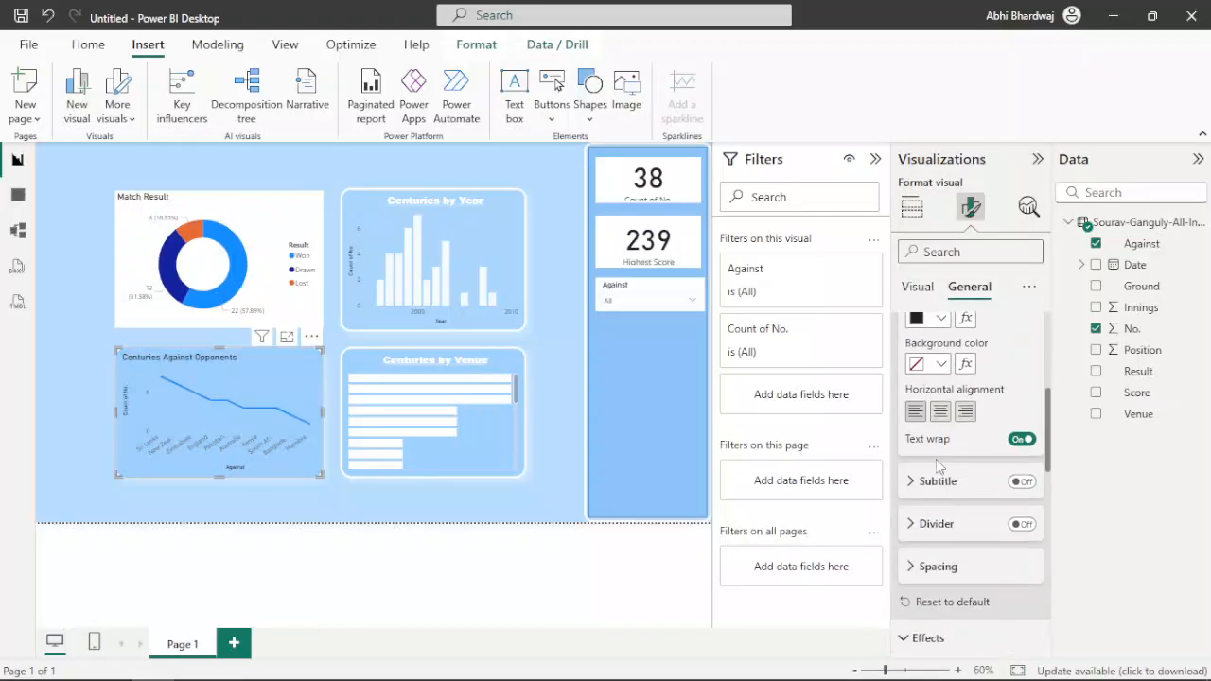
{"action": "left_click", "coordinate": [939, 462]}
{"action": "left_click", "coordinate": [945, 185]}
{"action": "left_click", "coordinate": [964, 484]}
{"action": "left_click", "coordinate": [939, 627]}
{"action": "scroll", "coordinate": [987, 516], "scroll_direction": "up", "scroll_amount": 2}
{"action": "left_click", "coordinate": [930, 621]}
{"action": "left_click", "coordinate": [928, 373]}
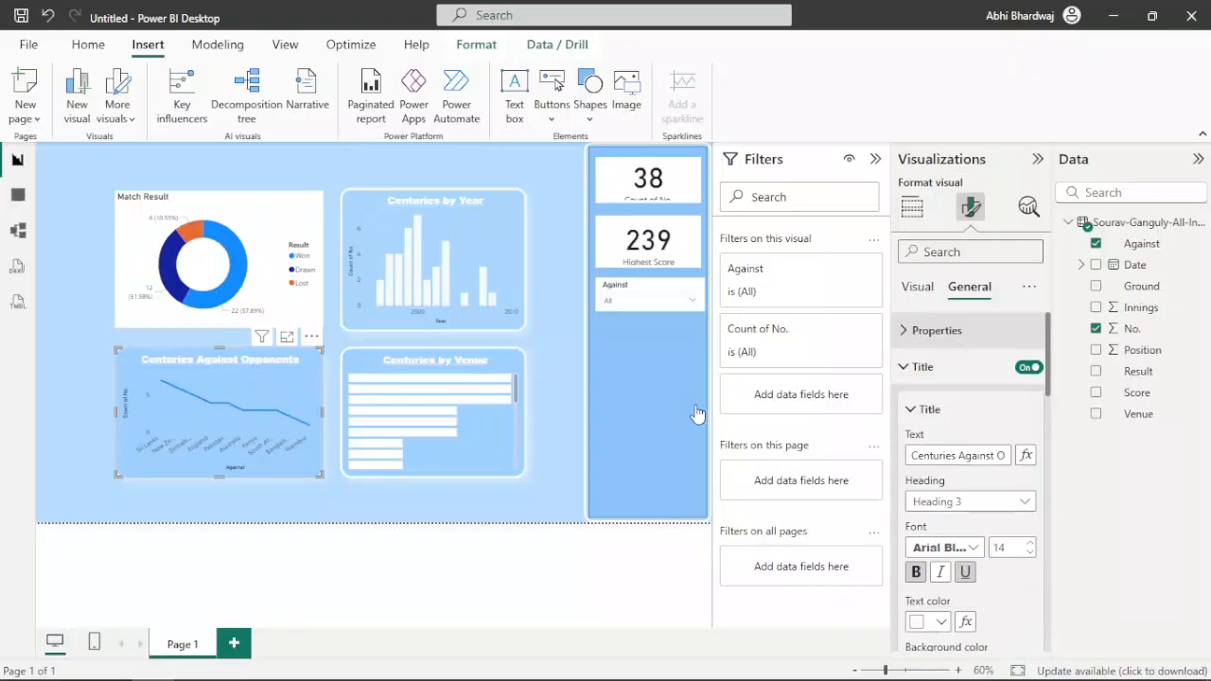
Step: Hide the values and titles of both the X-axis and Y-axis in the Centuries Against Opponents chart
{"action": "left_click", "coordinate": [917, 286]}
{"action": "left_click", "coordinate": [1022, 373]}
{"action": "left_click", "coordinate": [1021, 415]}
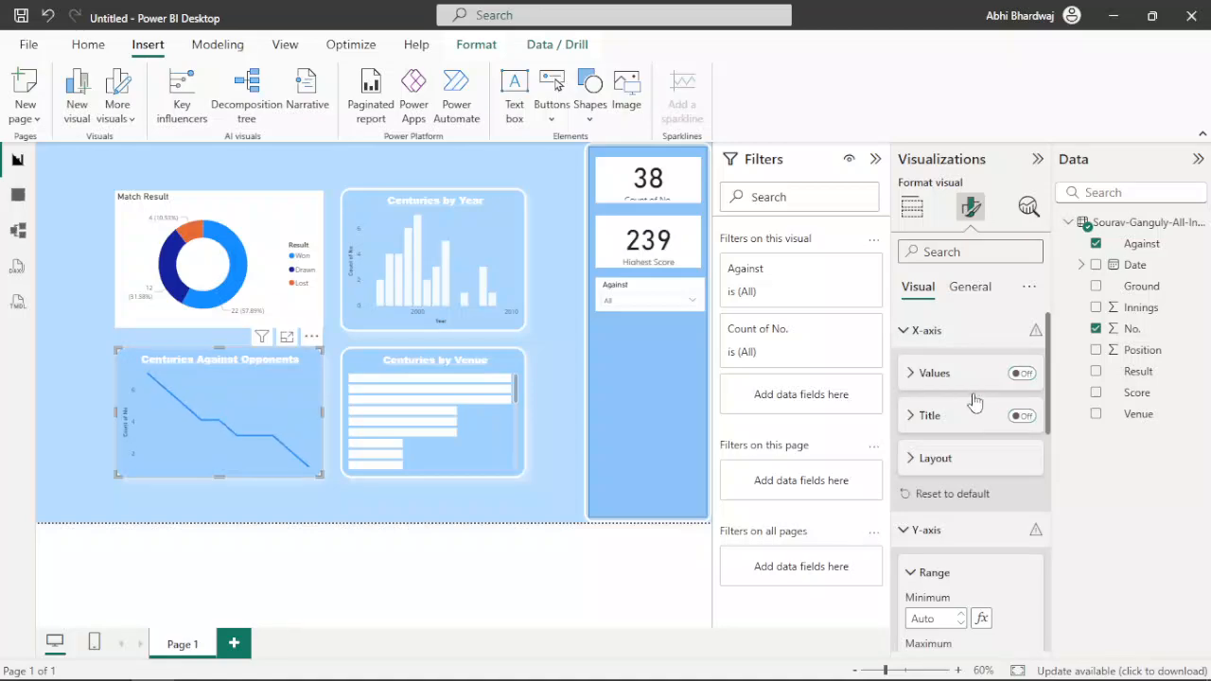
{"action": "scroll", "coordinate": [951, 459], "scroll_direction": "down", "scroll_amount": 3}
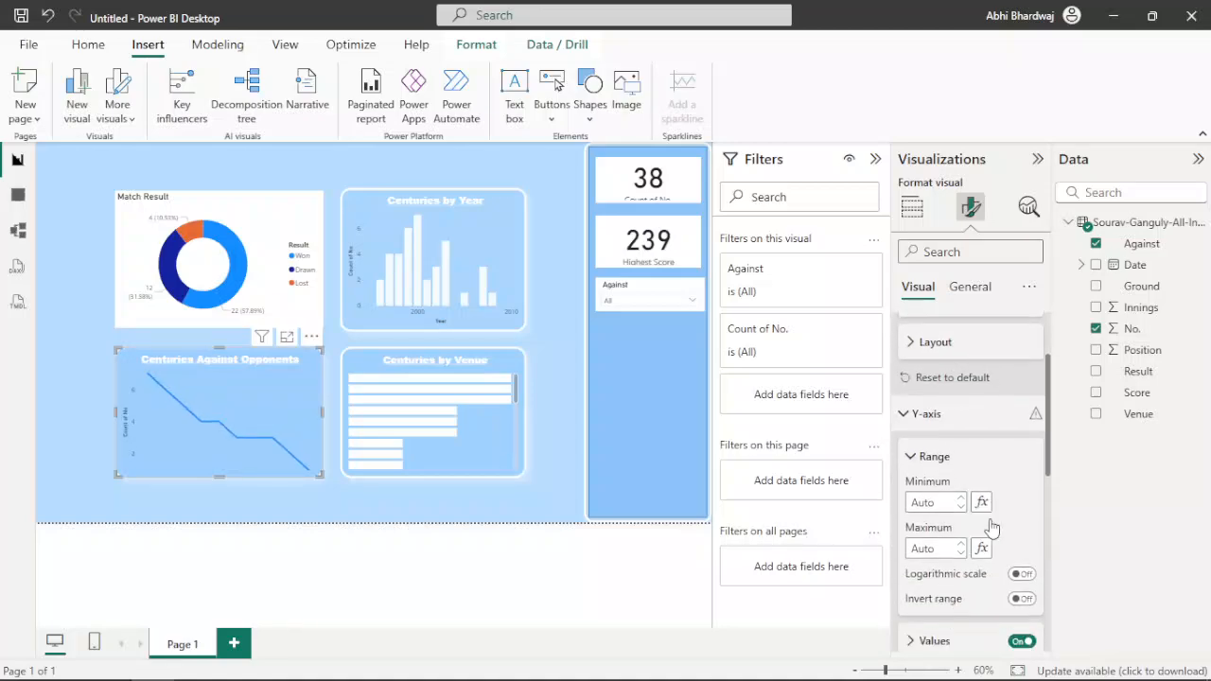
{"action": "left_click", "coordinate": [1021, 491]}
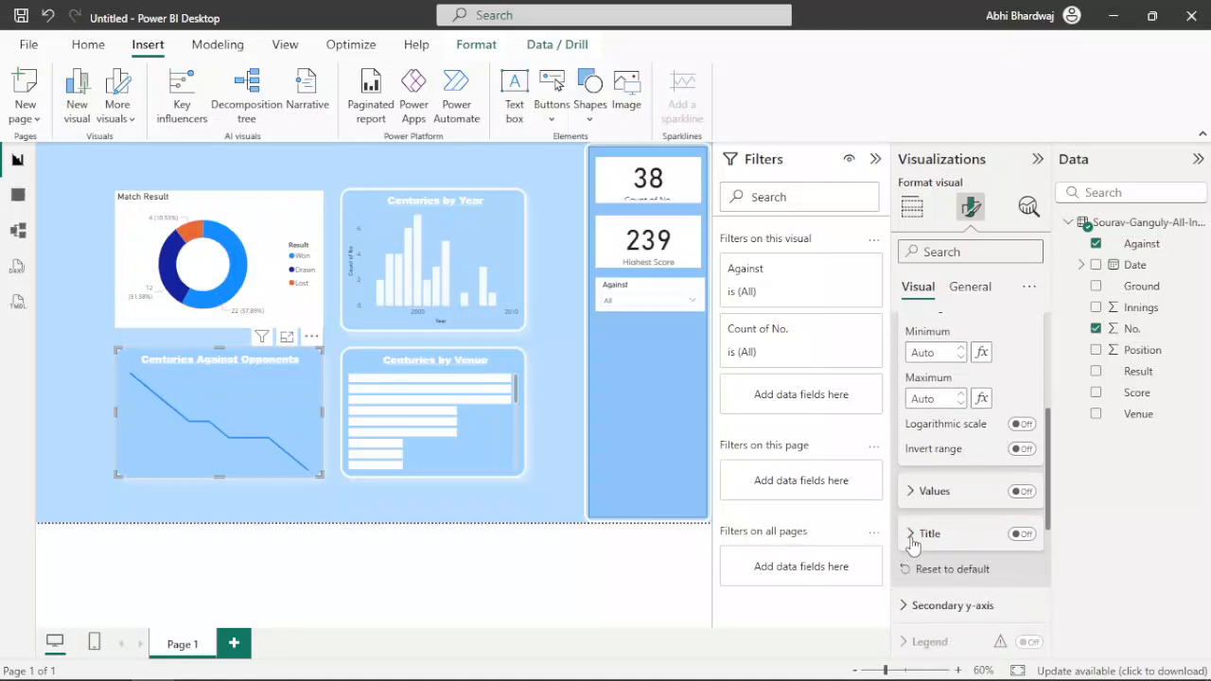
Step: Change the line color of the Centuries Against Opponents chart to white
{"action": "scroll", "coordinate": [908, 536], "scroll_direction": "down", "scroll_amount": 5}
{"action": "left_click", "coordinate": [937, 452]}
{"action": "scroll", "coordinate": [956, 501], "scroll_direction": "down", "scroll_amount": 2}
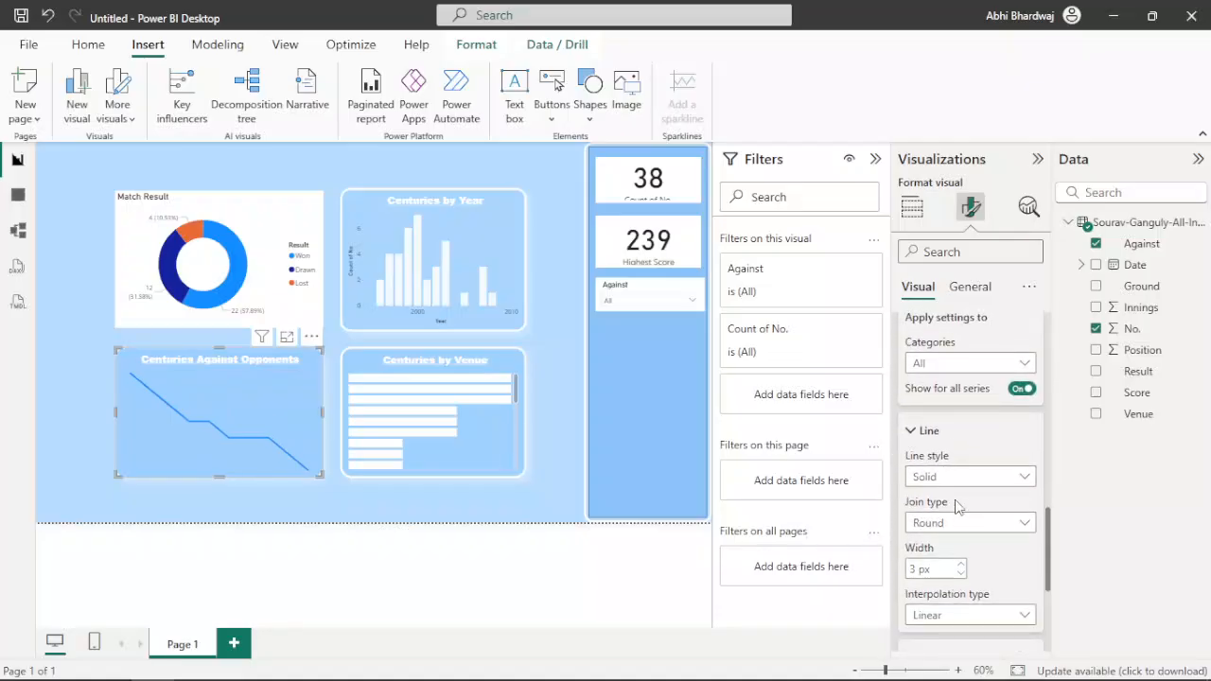
{"action": "scroll", "coordinate": [958, 397], "scroll_direction": "down", "scroll_amount": 3}
{"action": "left_click", "coordinate": [951, 478]}
{"action": "scroll", "coordinate": [937, 436], "scroll_direction": "down", "scroll_amount": 1}
{"action": "left_click", "coordinate": [929, 437]}
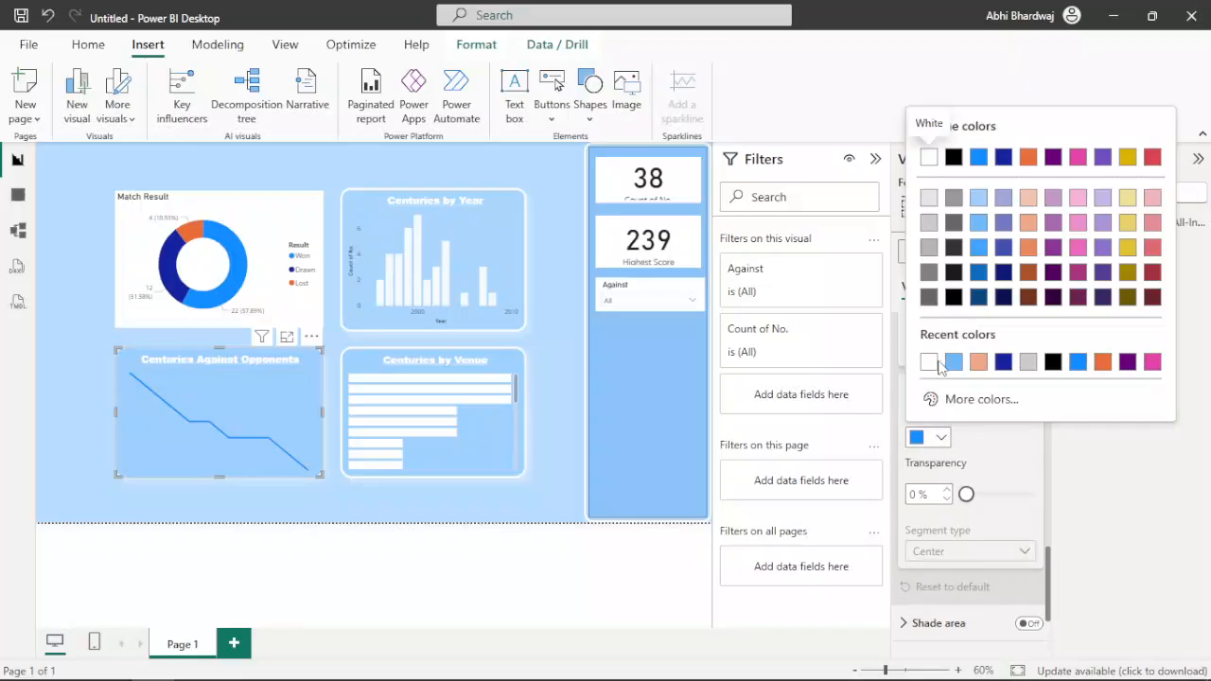
{"action": "left_click", "coordinate": [925, 157]}
{"action": "left_click", "coordinate": [113, 375]}
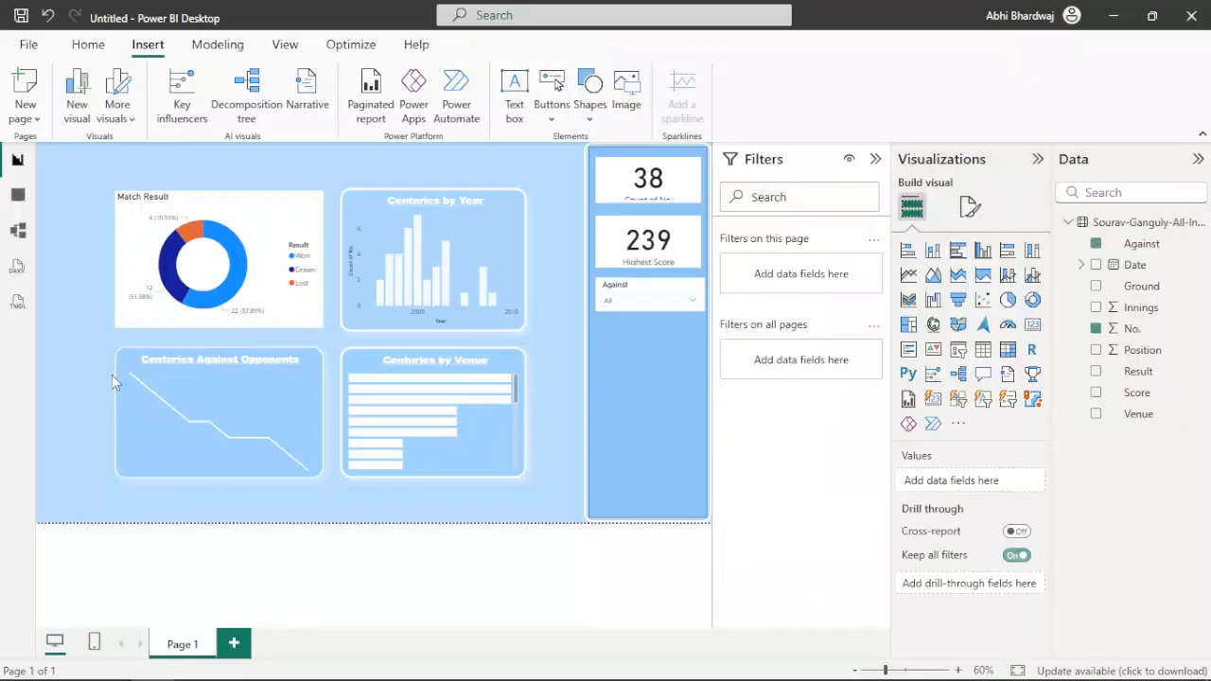
Step: Turn off the legend title and the detail labels of the Match Result donut chart
{"action": "left_click", "coordinate": [127, 265]}
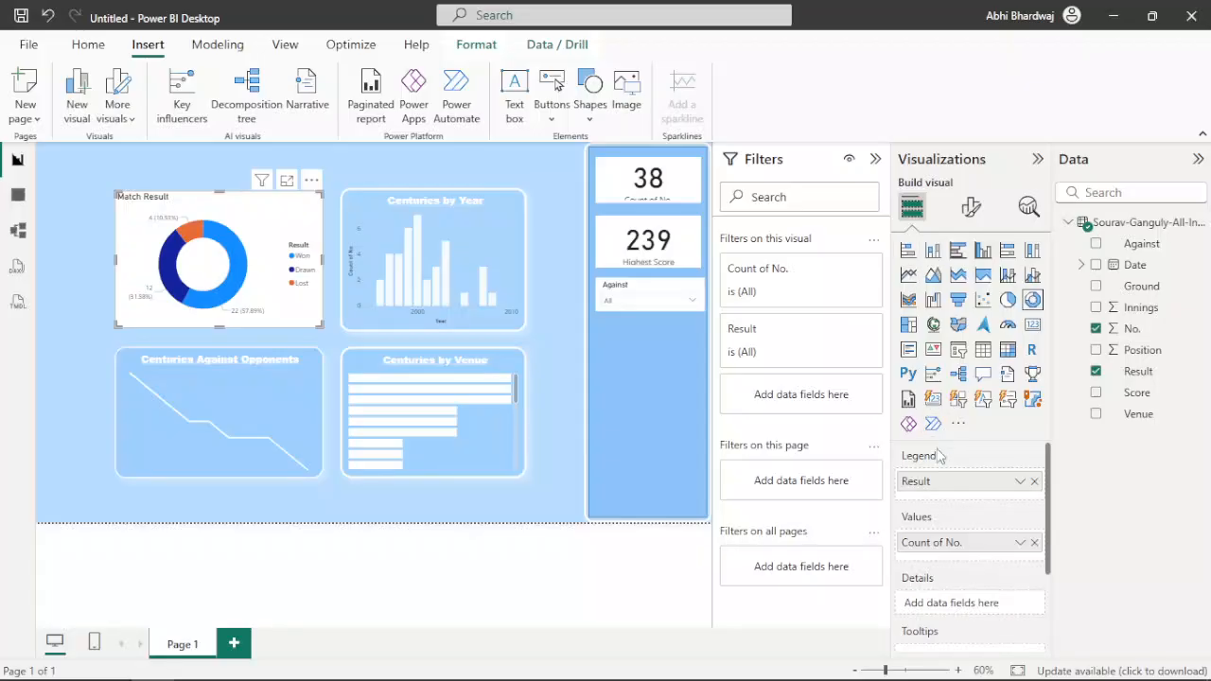
{"action": "left_click", "coordinate": [971, 206]}
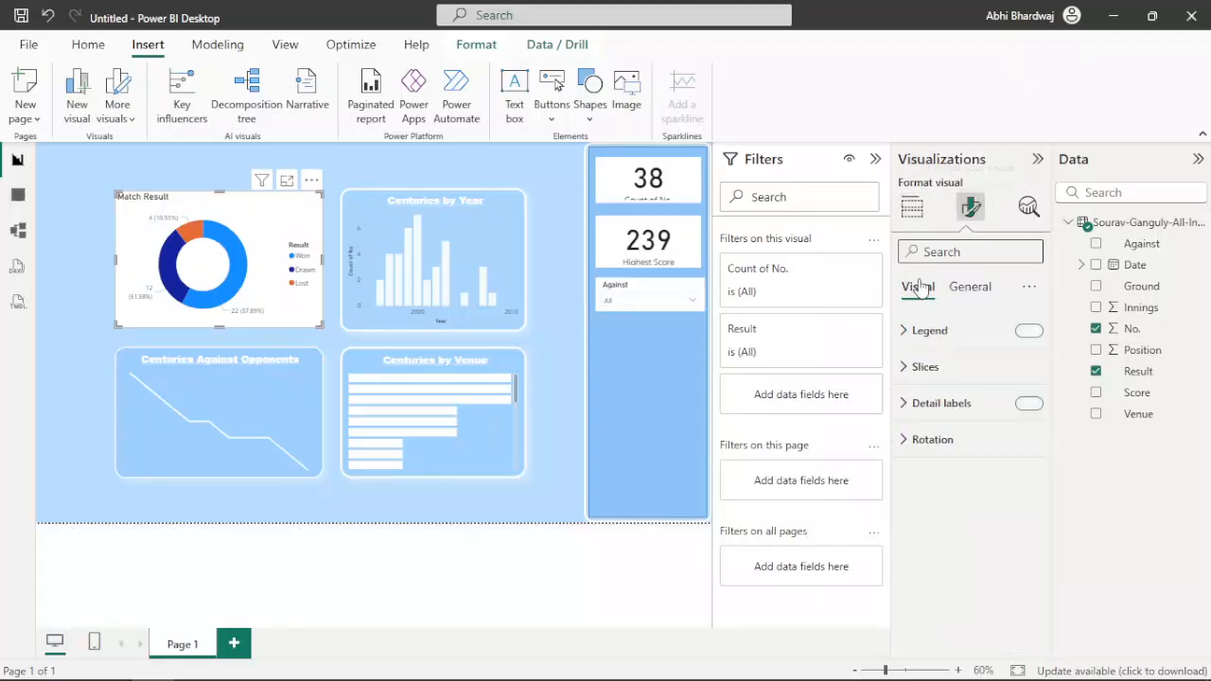
{"action": "left_click", "coordinate": [941, 330]}
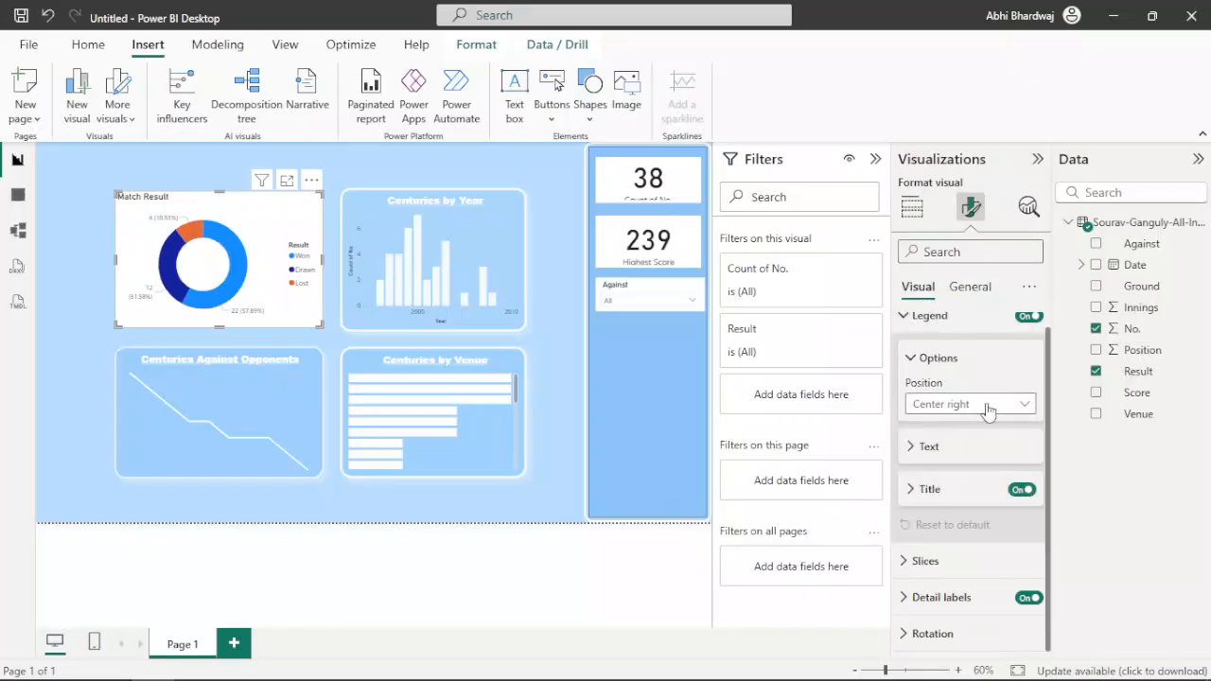
{"action": "left_click", "coordinate": [1021, 490]}
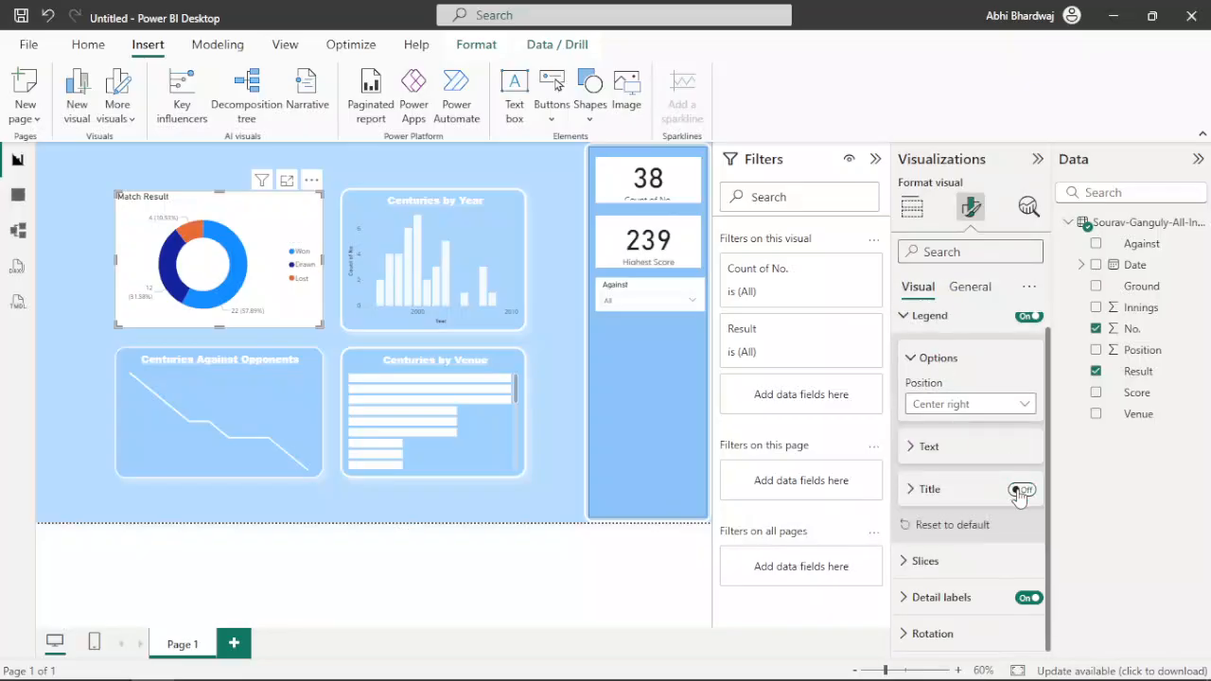
{"action": "left_click", "coordinate": [1027, 598]}
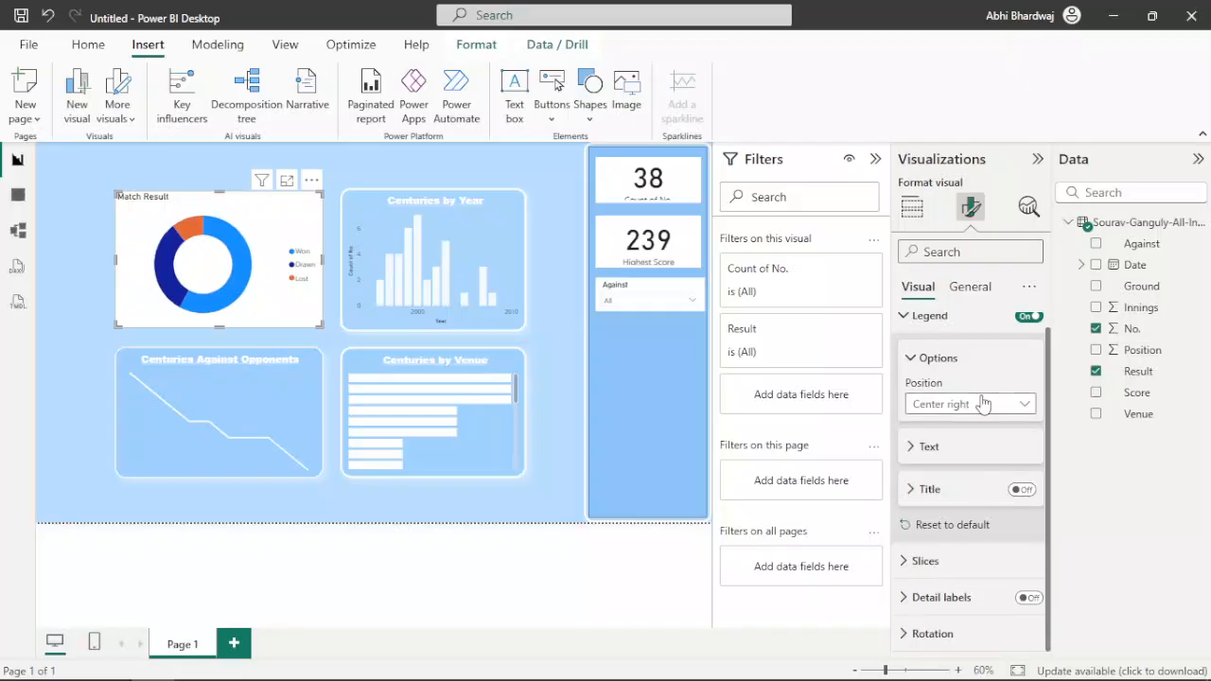
Step: Set the color of the Won slice in the Match Result donut chart to white
{"action": "scroll", "coordinate": [974, 417], "scroll_direction": "up", "scroll_amount": 1}
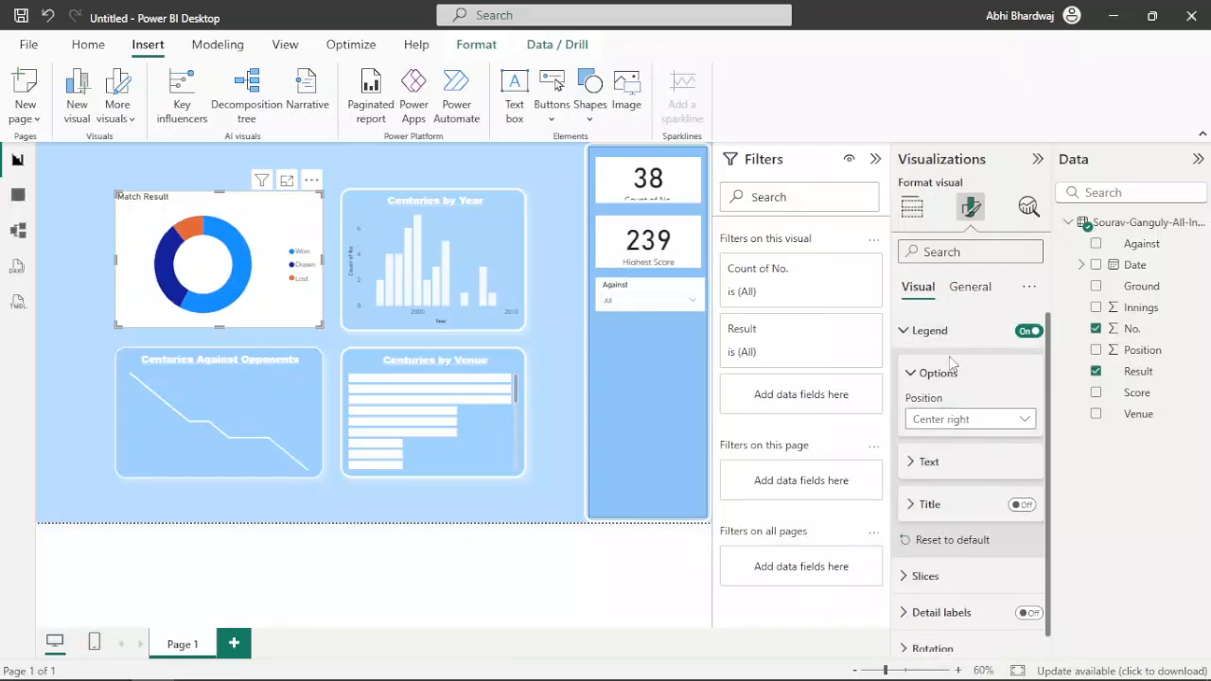
{"action": "left_click", "coordinate": [950, 573]}
{"action": "left_click", "coordinate": [932, 440]}
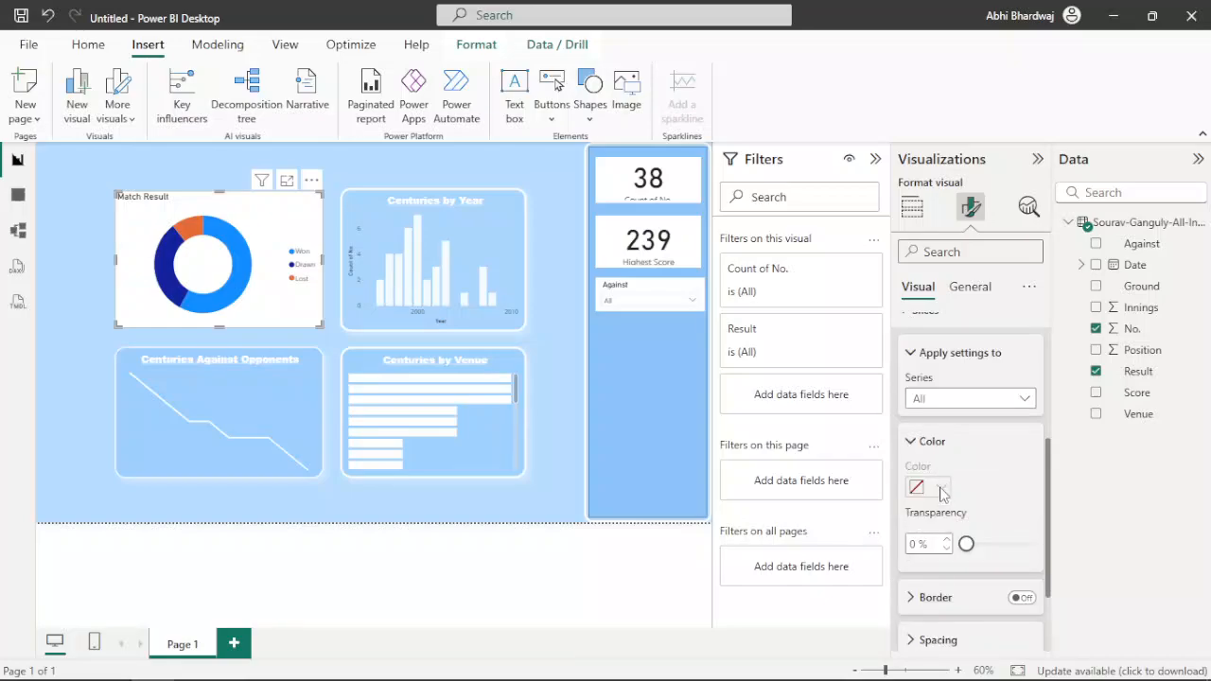
{"action": "left_click", "coordinate": [939, 407]}
{"action": "left_click", "coordinate": [922, 435]}
{"action": "left_click", "coordinate": [922, 486]}
{"action": "left_click", "coordinate": [929, 416]}
Step: Color the Drawn slice of the Match Result donut light gray and the Lost slice a lighter gray
{"action": "left_click", "coordinate": [943, 405]}
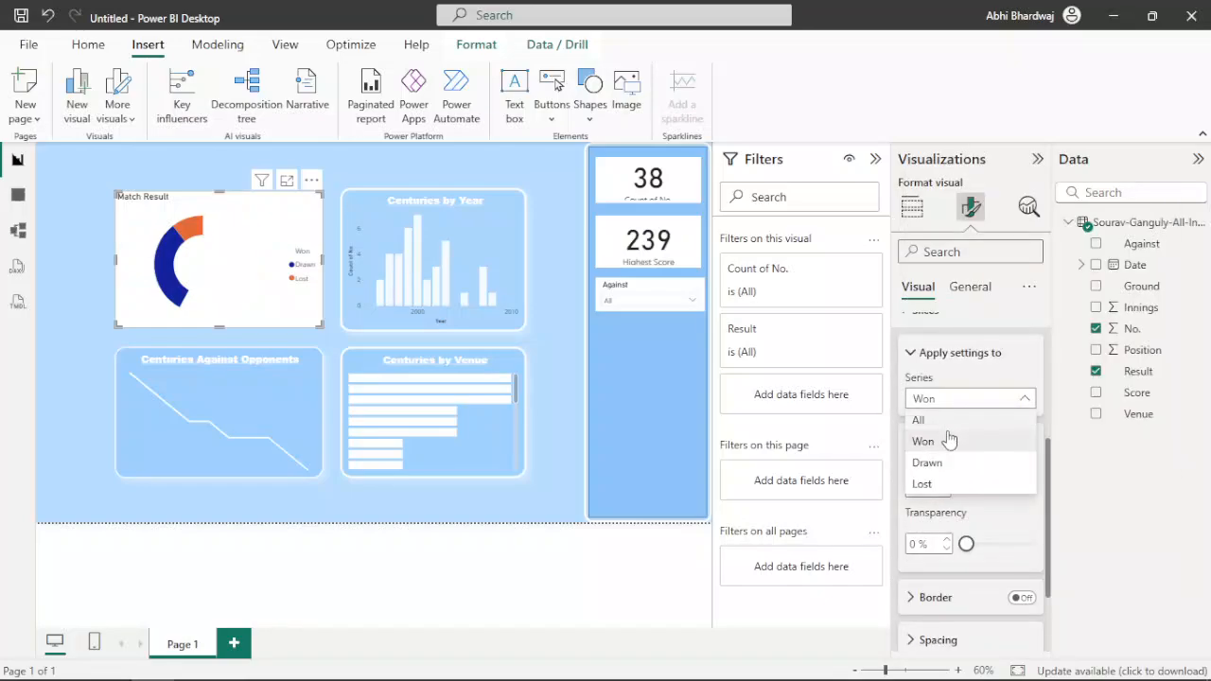
{"action": "left_click", "coordinate": [949, 464]}
{"action": "left_click", "coordinate": [927, 487]}
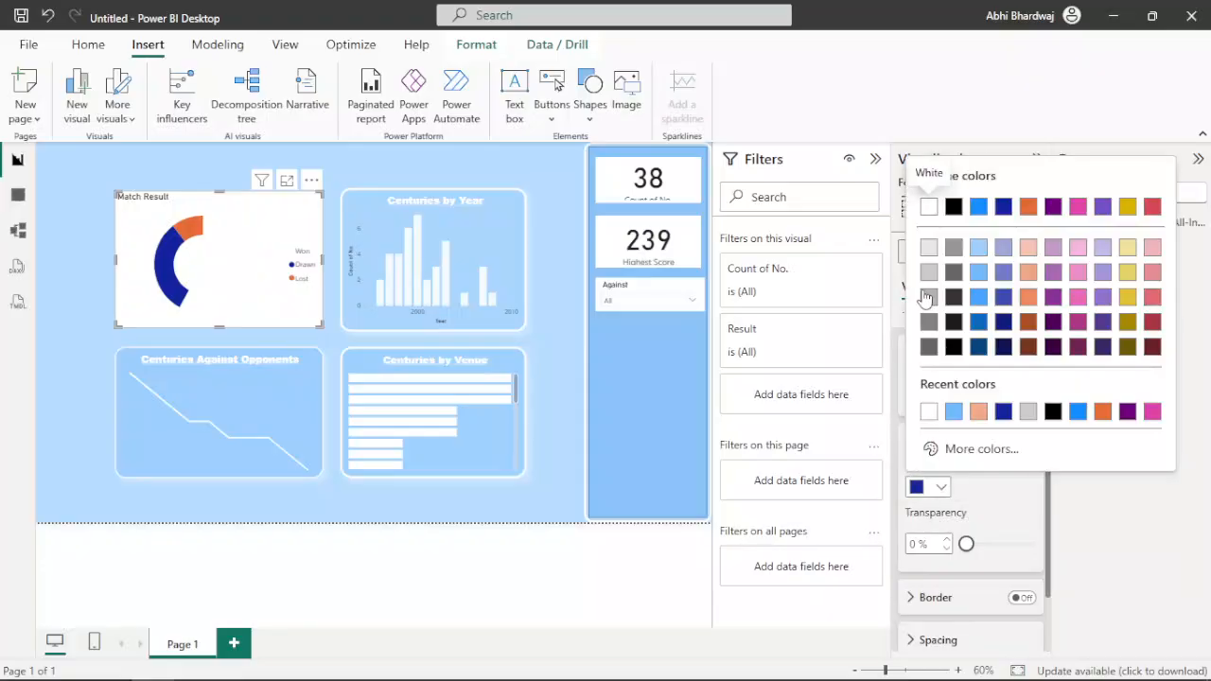
{"action": "left_click", "coordinate": [930, 281]}
{"action": "left_click", "coordinate": [946, 407]}
{"action": "left_click", "coordinate": [936, 480]}
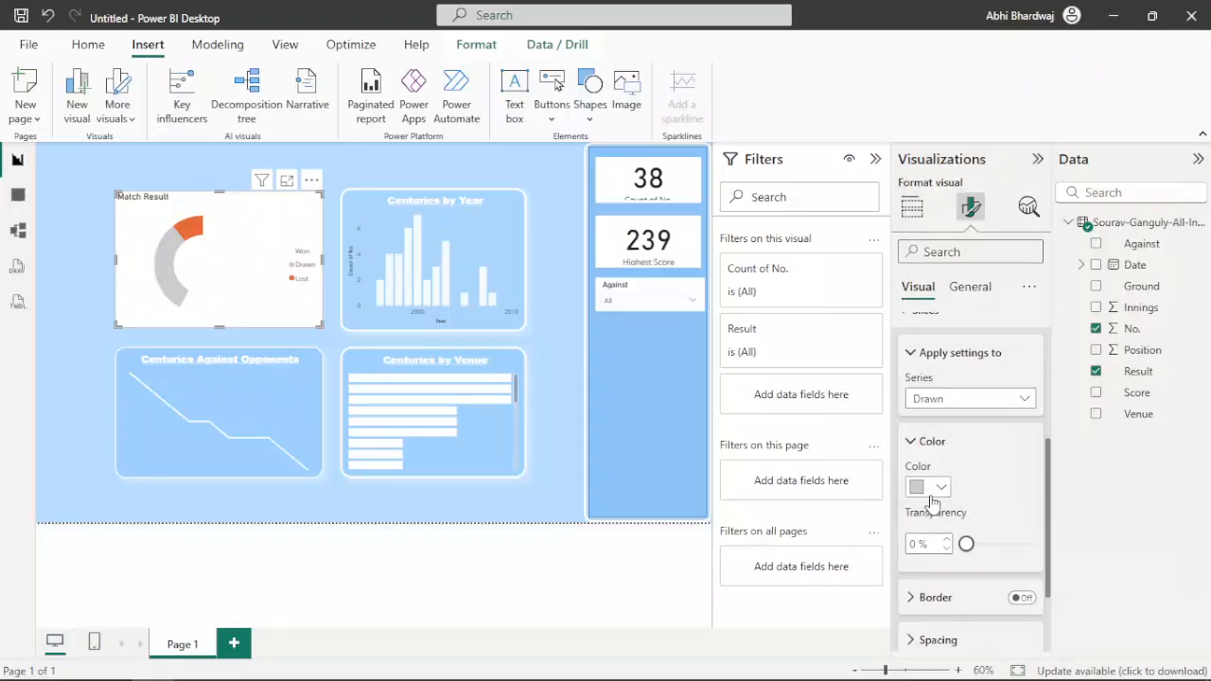
{"action": "left_click", "coordinate": [927, 486]}
{"action": "left_click", "coordinate": [929, 247]}
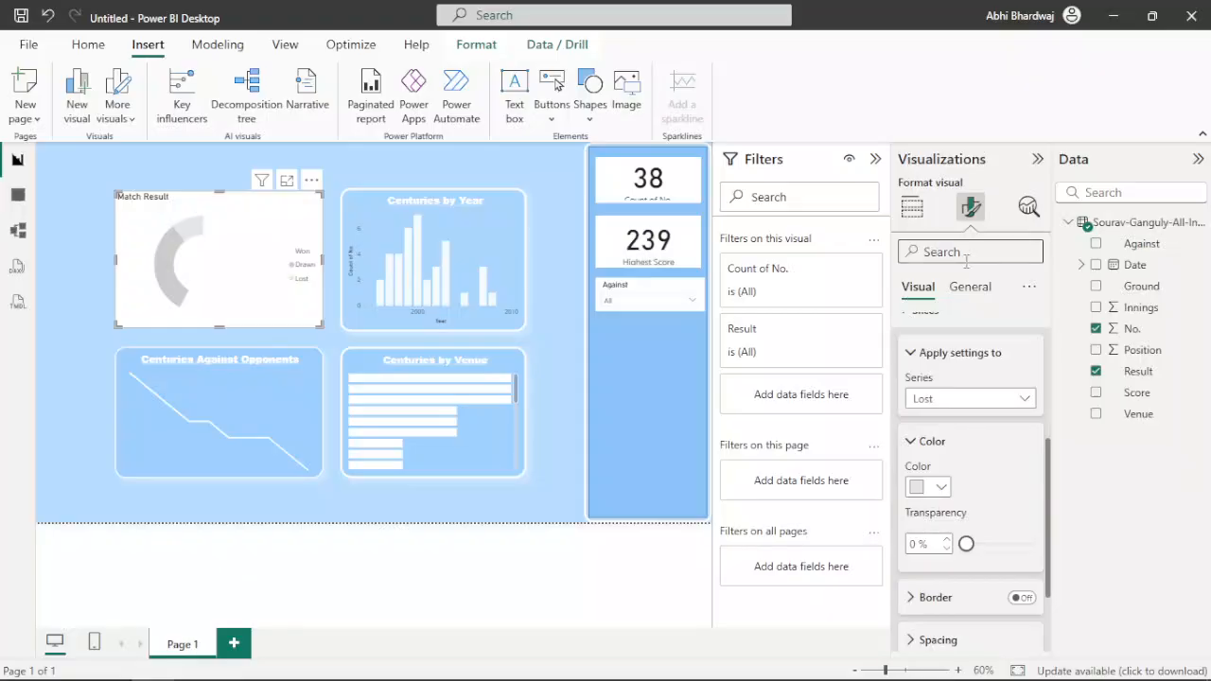
Step: Set the Match Result chart's background to light blue with 68% transparency
{"action": "left_click", "coordinate": [967, 287]}
{"action": "left_click", "coordinate": [951, 403]}
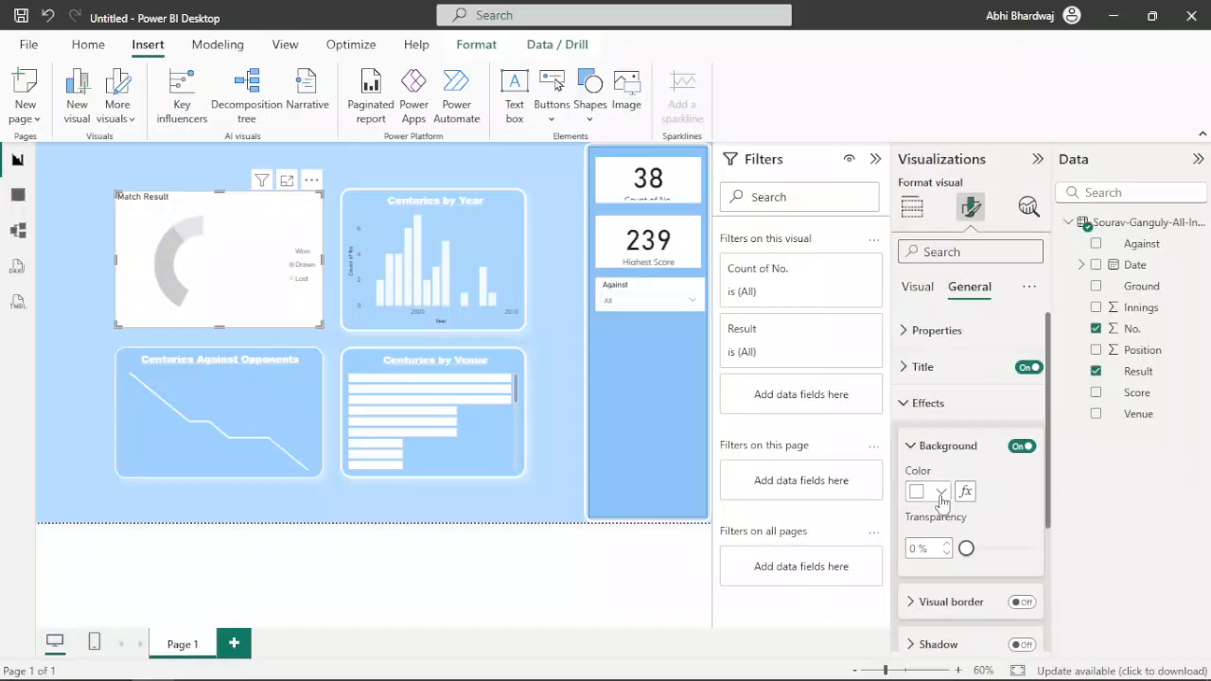
{"action": "left_click", "coordinate": [940, 492]}
{"action": "left_click", "coordinate": [1003, 415]}
{"action": "left_click_drag", "start_coordinate": [965, 549], "coordinate": [1012, 556]}
Step: Turn on a visual border and a shadow for the Match Result donut chart and color both white
{"action": "scroll", "coordinate": [1017, 568], "scroll_direction": "down", "scroll_amount": 1}
{"action": "left_click", "coordinate": [1022, 514]}
{"action": "left_click", "coordinate": [1022, 555]}
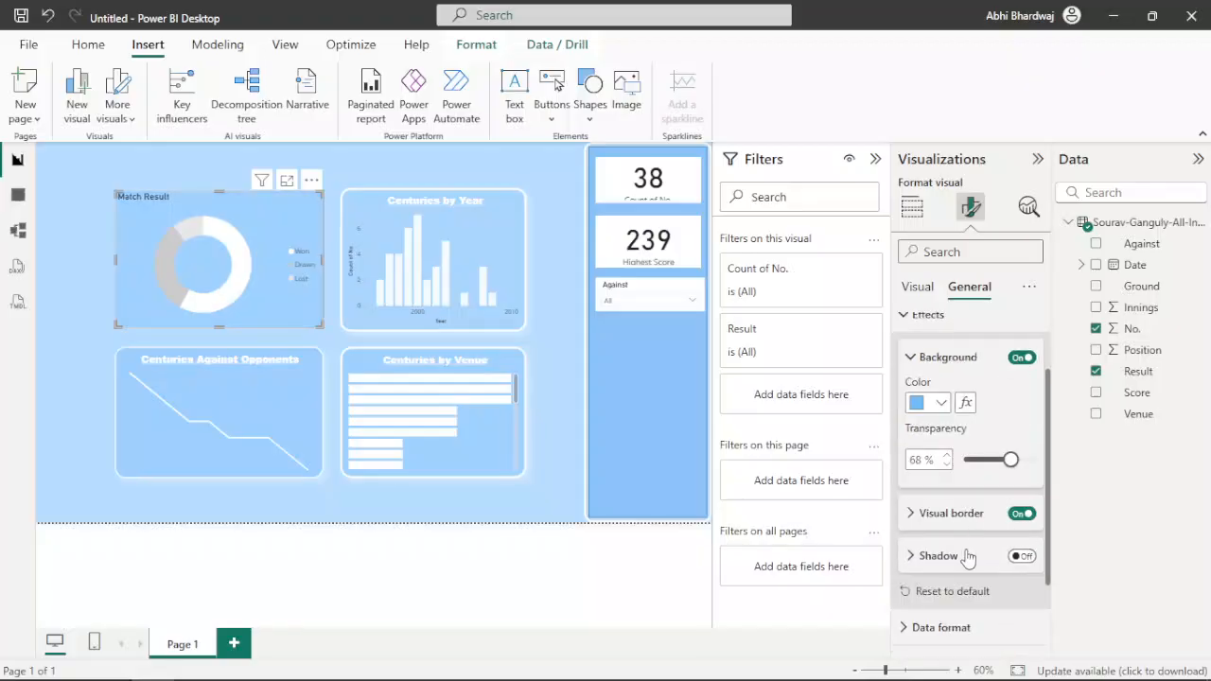
{"action": "left_click", "coordinate": [993, 555]}
{"action": "left_click", "coordinate": [940, 602]}
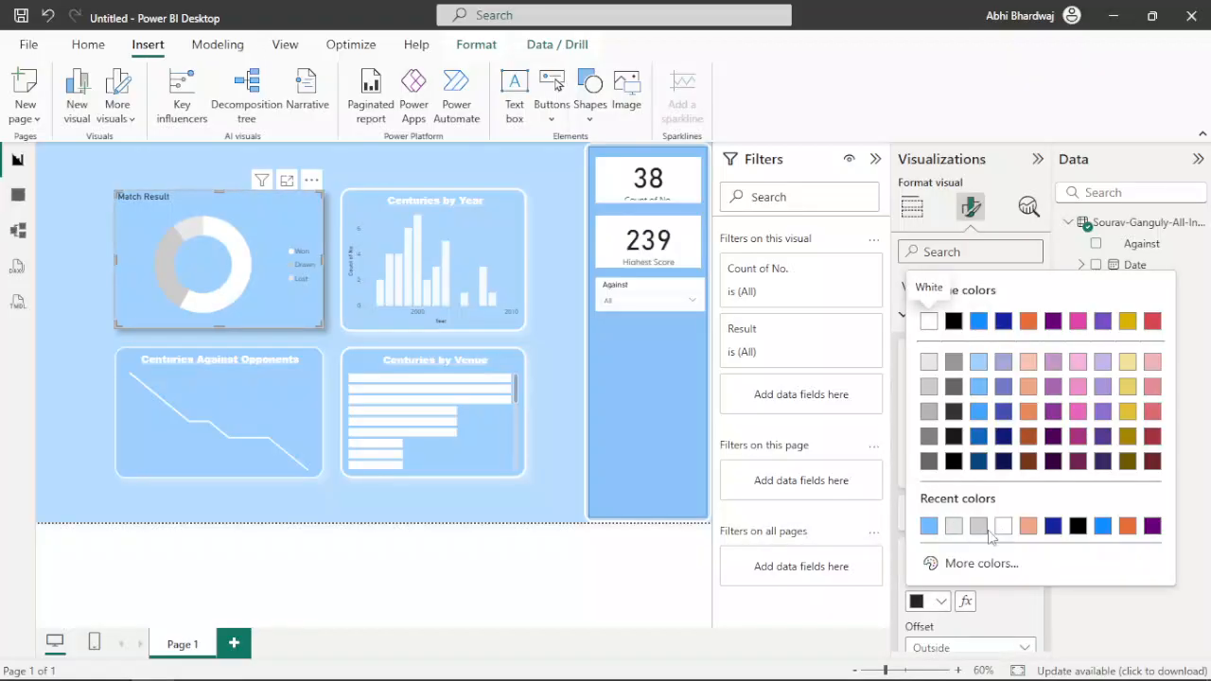
{"action": "left_click", "coordinate": [1003, 526]}
{"action": "left_click", "coordinate": [941, 514]}
{"action": "left_click", "coordinate": [940, 558]}
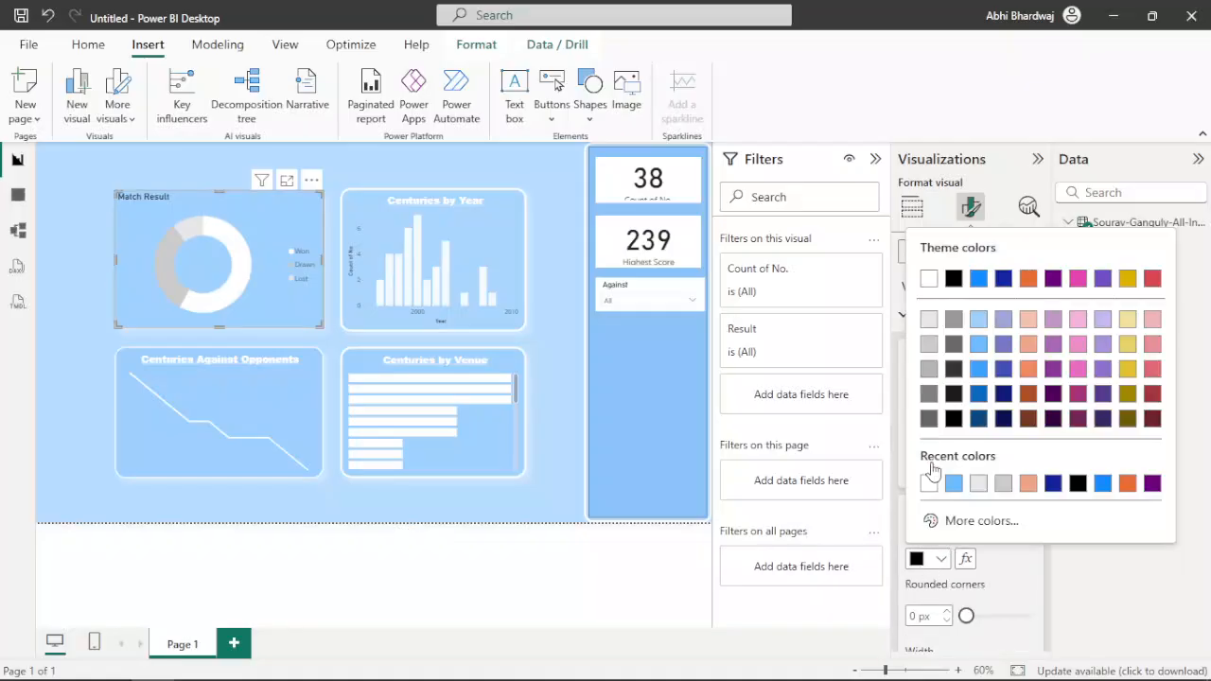
{"action": "left_click", "coordinate": [928, 278]}
{"action": "scroll", "coordinate": [939, 381], "scroll_direction": "up", "scroll_amount": 2}
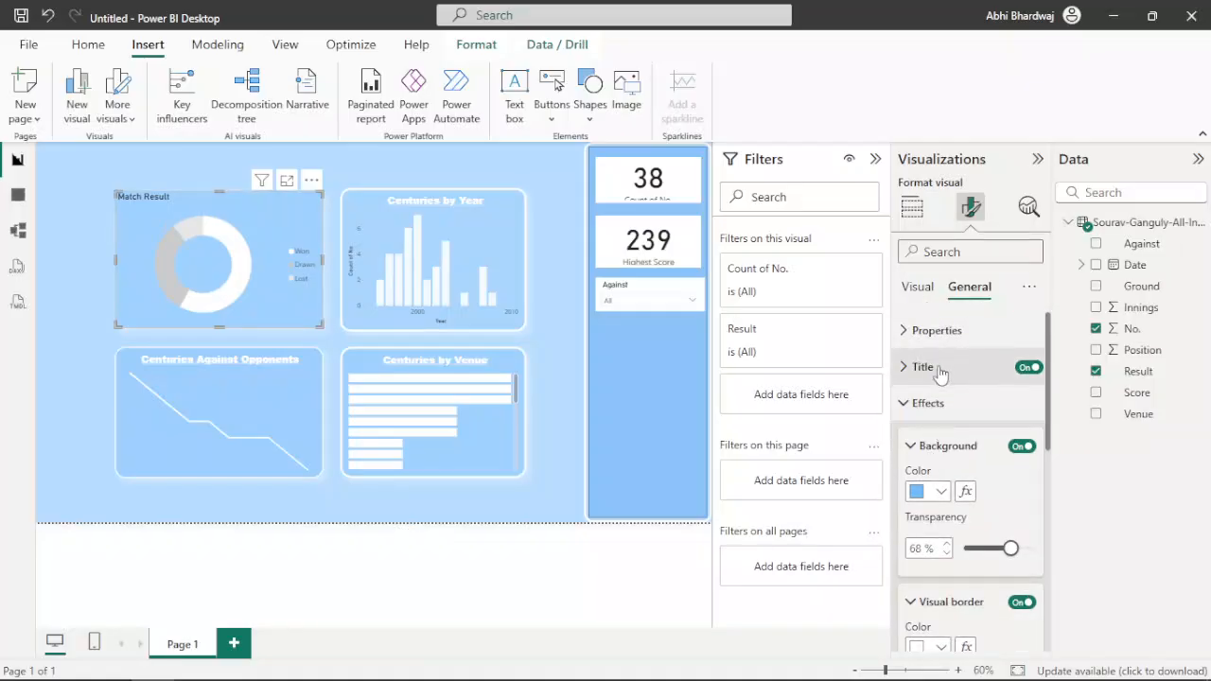
Step: Set the Match Result chart's title font to Arial Black and its text color to white
{"action": "left_click", "coordinate": [927, 367]}
{"action": "left_click", "coordinate": [946, 549]}
{"action": "left_click", "coordinate": [947, 324]}
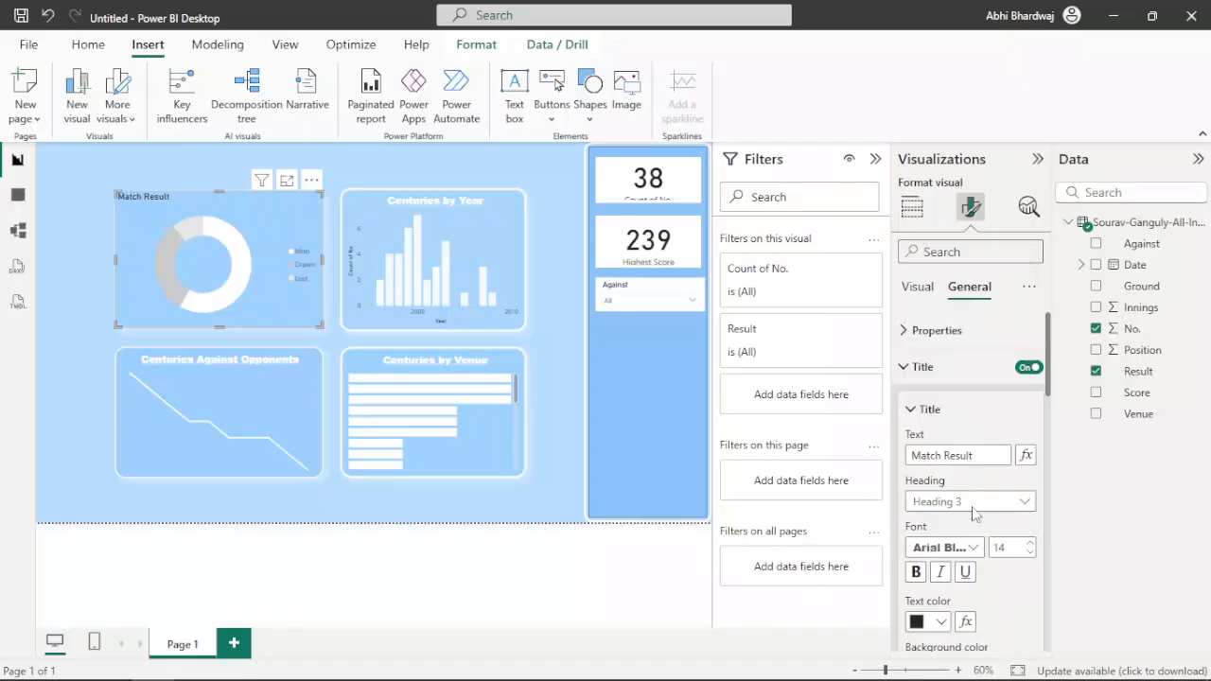
{"action": "left_click", "coordinate": [931, 623]}
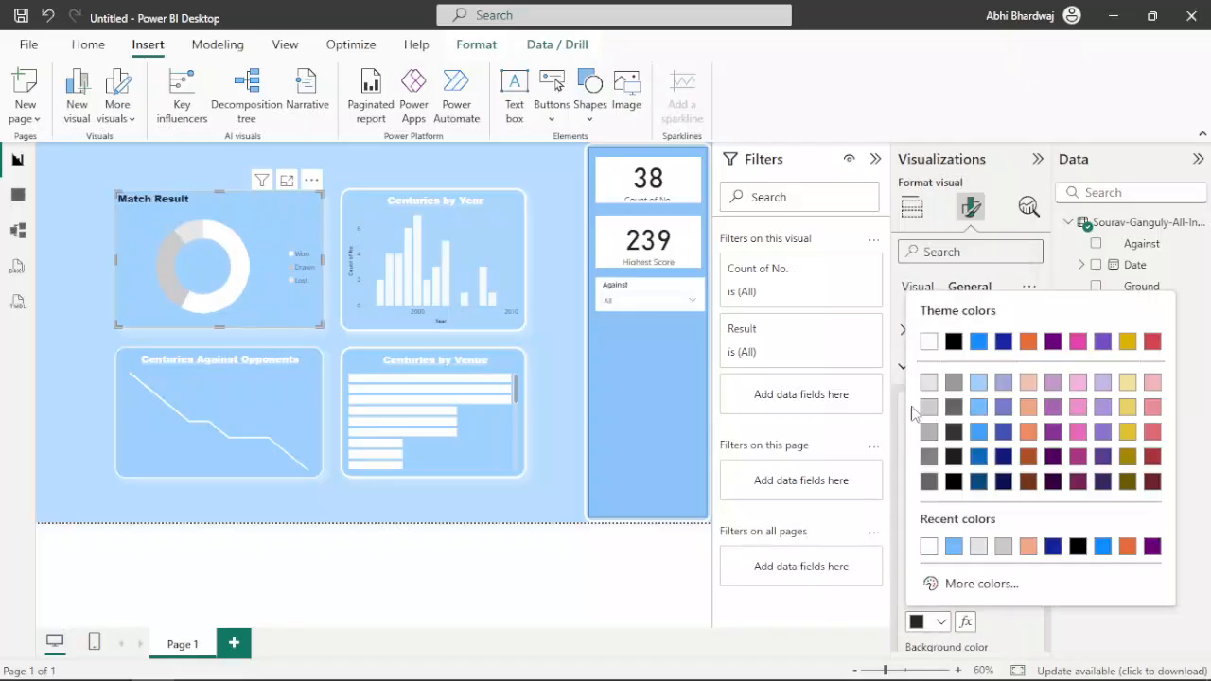
{"action": "left_click", "coordinate": [930, 347]}
Step: Center and underline the Match Result chart's title
{"action": "scroll", "coordinate": [972, 561], "scroll_direction": "down", "scroll_amount": 1}
{"action": "scroll", "coordinate": [974, 561], "scroll_direction": "down", "scroll_amount": 2}
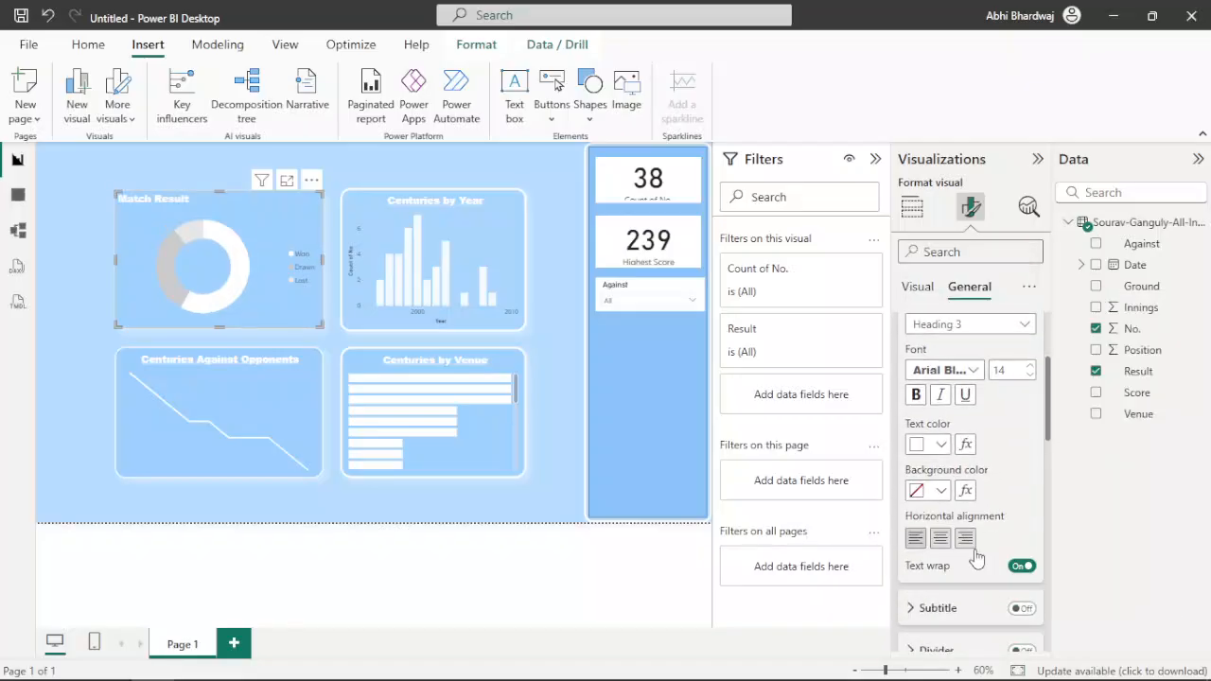
{"action": "left_click", "coordinate": [942, 539]}
{"action": "scroll", "coordinate": [943, 492], "scroll_direction": "up", "scroll_amount": 3}
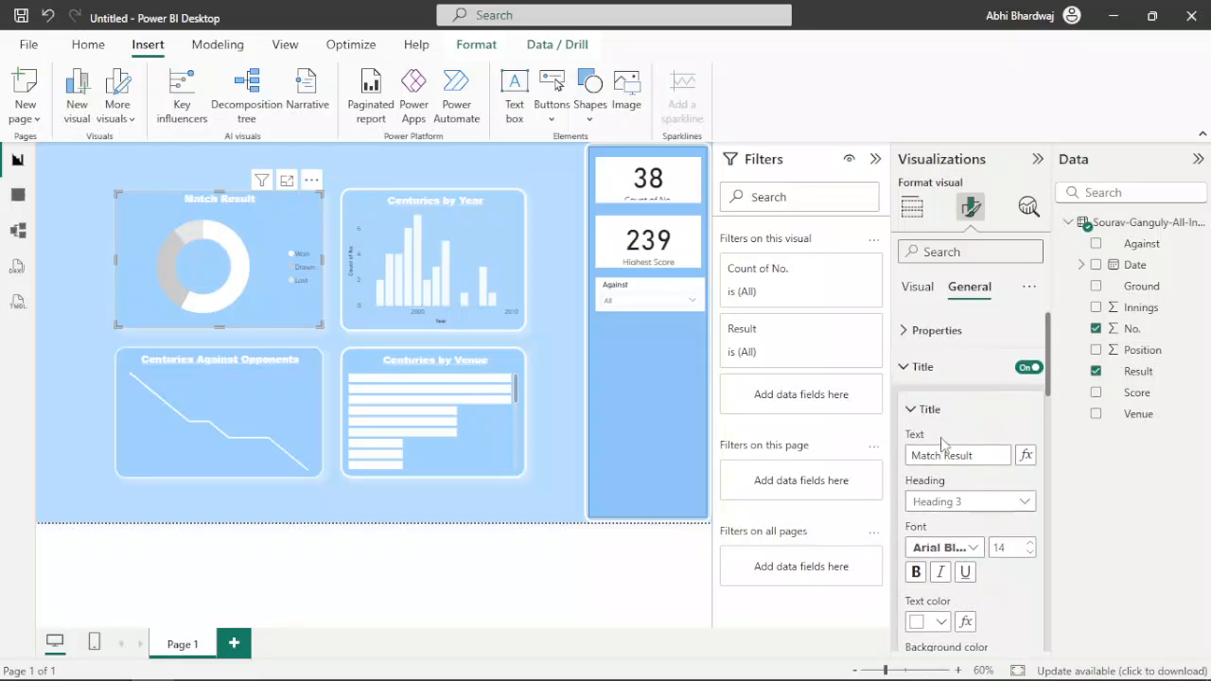
{"action": "left_click", "coordinate": [965, 573]}
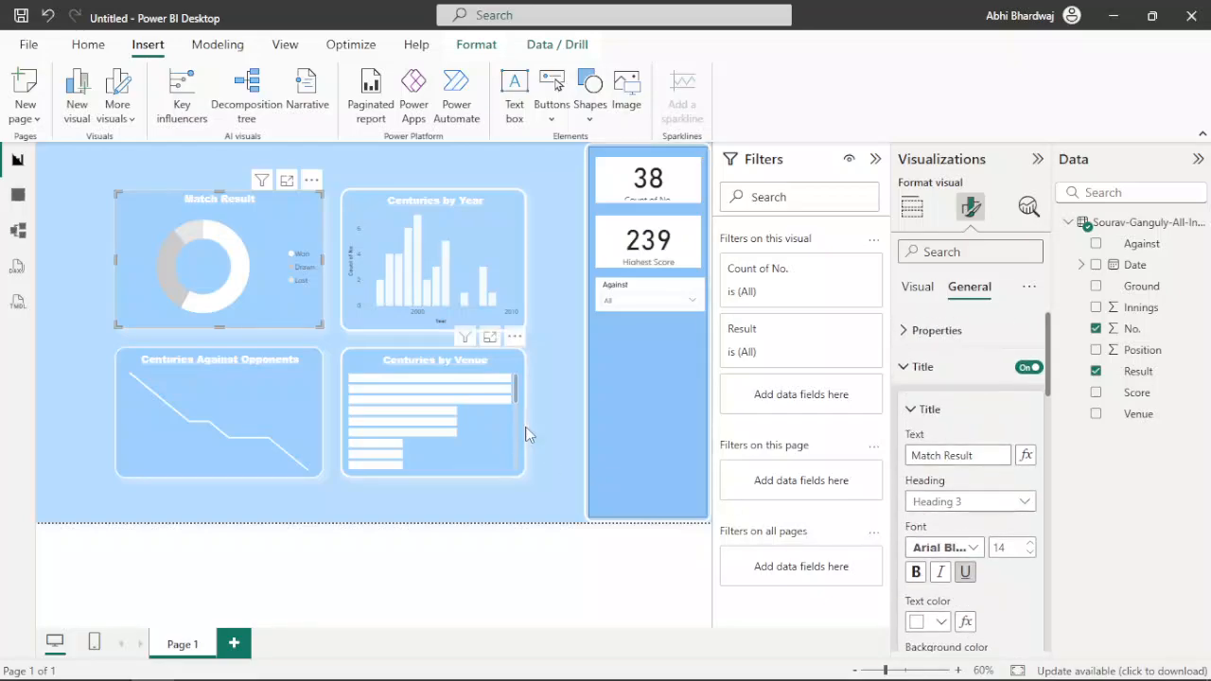
{"action": "left_click", "coordinate": [510, 361]}
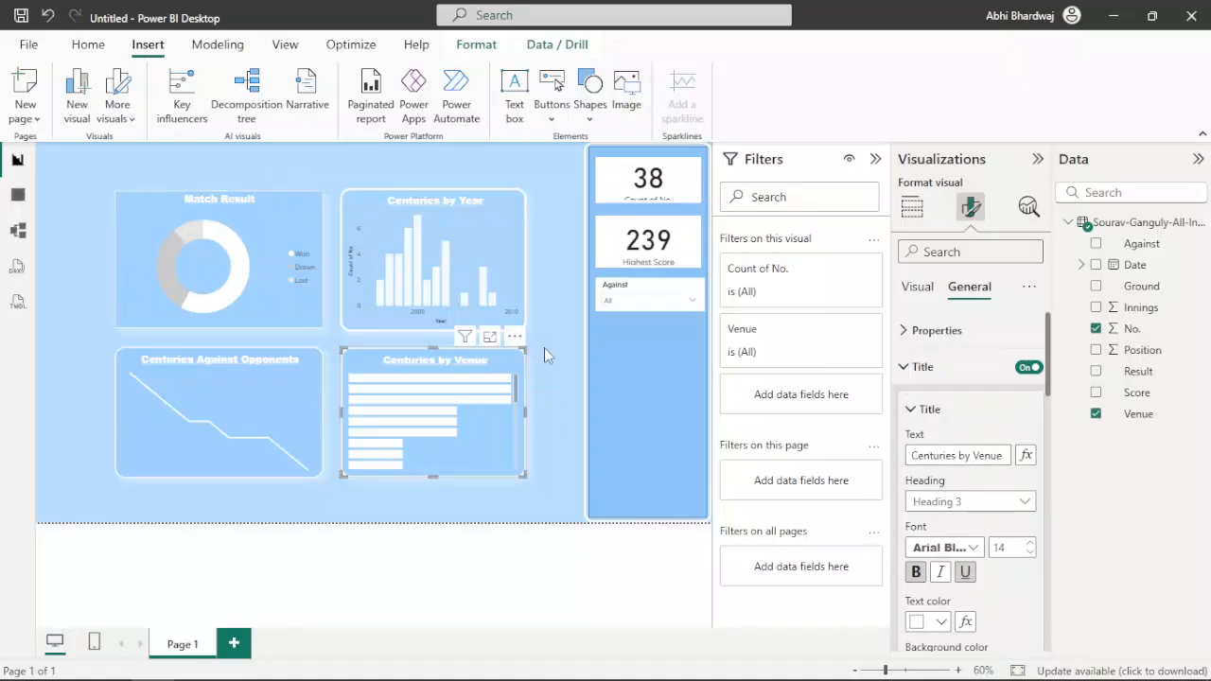
{"action": "left_click", "coordinate": [545, 347]}
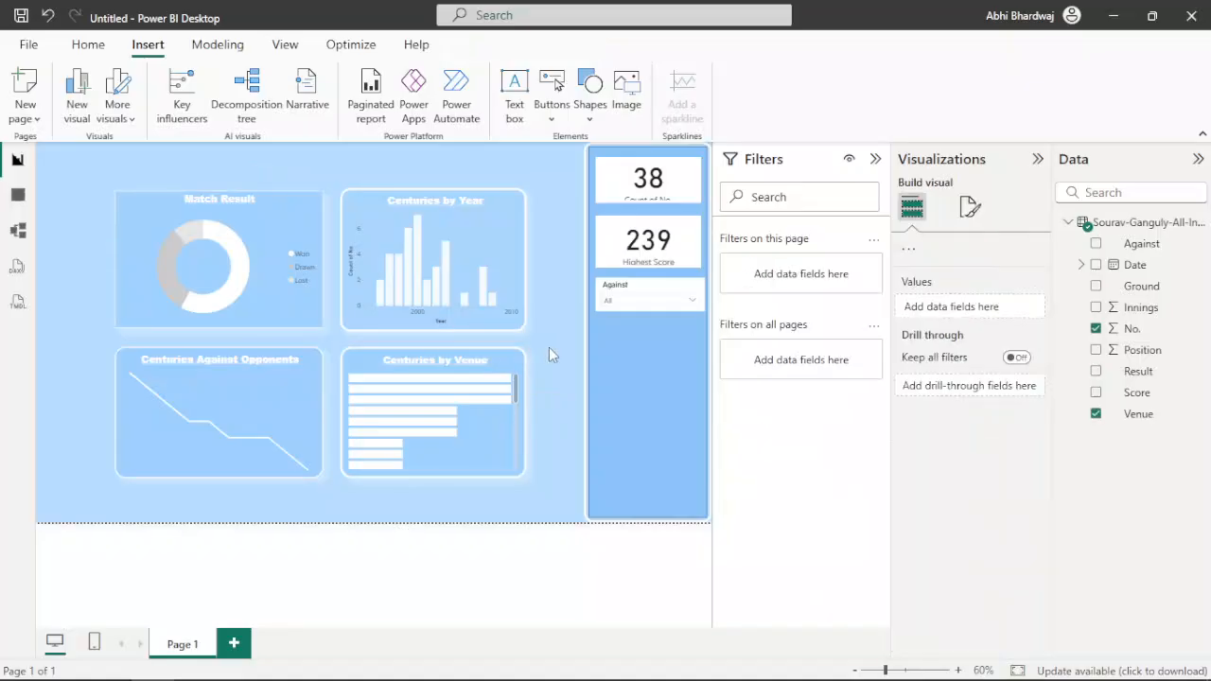
Step: Turn off the category label of the Highest Score card
{"action": "left_click", "coordinate": [613, 237]}
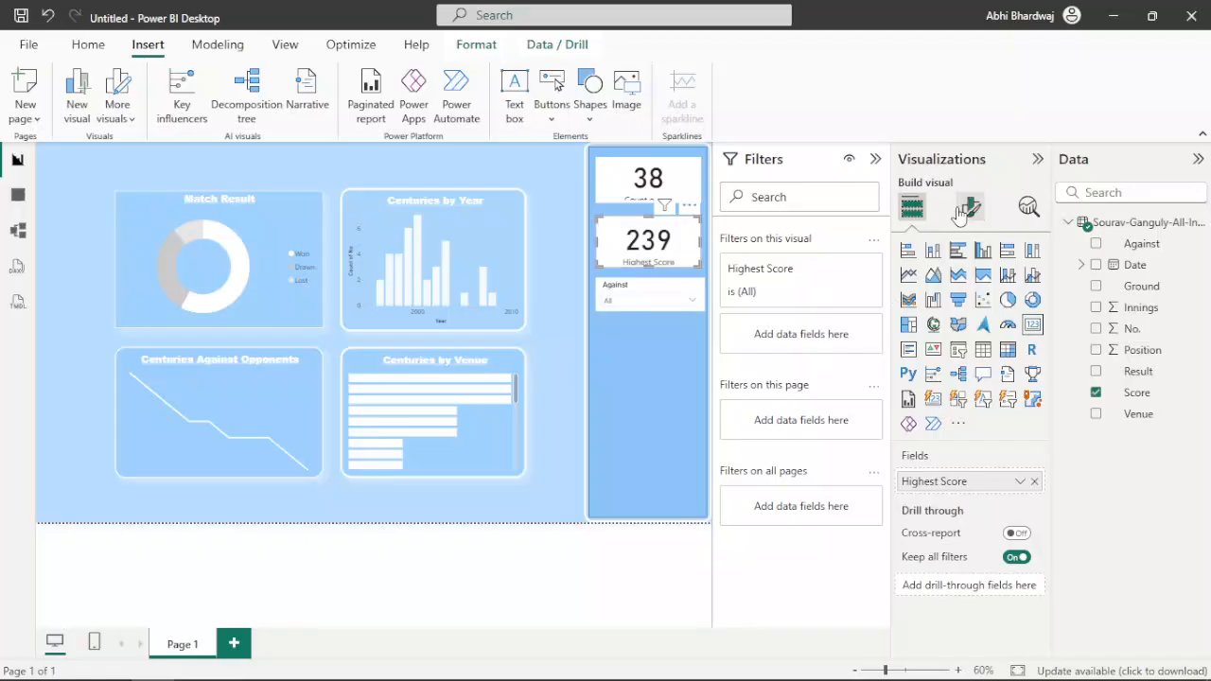
{"action": "left_click", "coordinate": [970, 206]}
{"action": "left_click", "coordinate": [924, 330]}
{"action": "scroll", "coordinate": [999, 582], "scroll_direction": "down", "scroll_amount": 1}
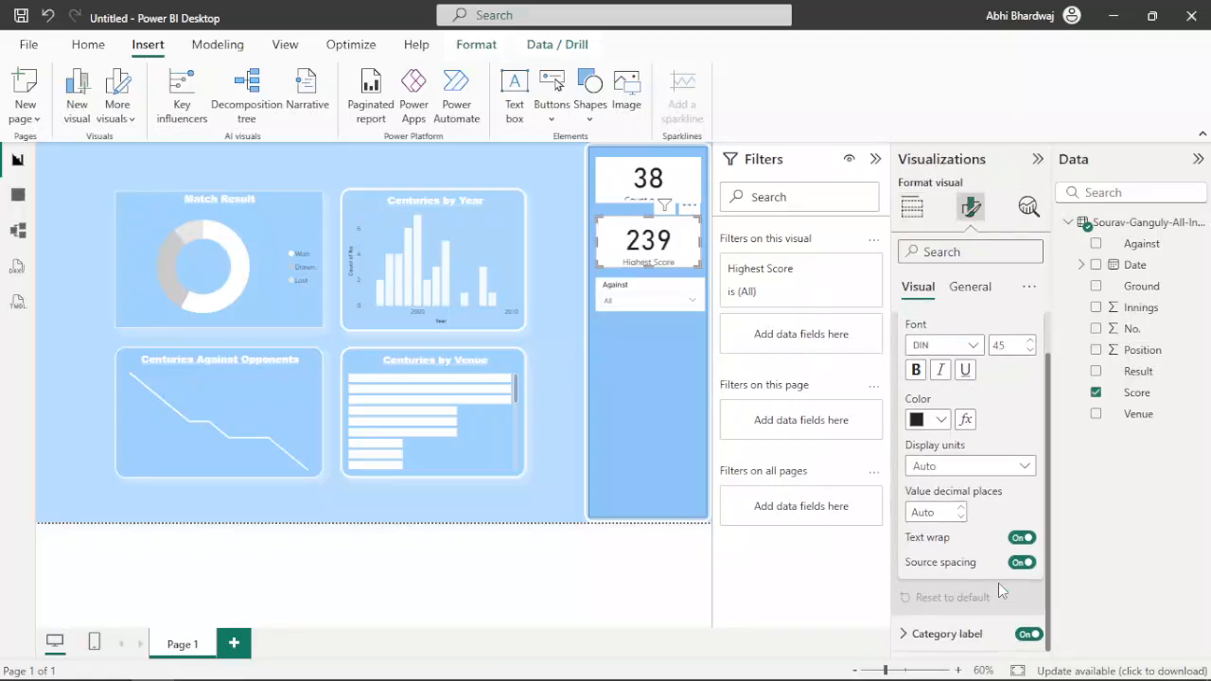
{"action": "left_click", "coordinate": [1023, 634]}
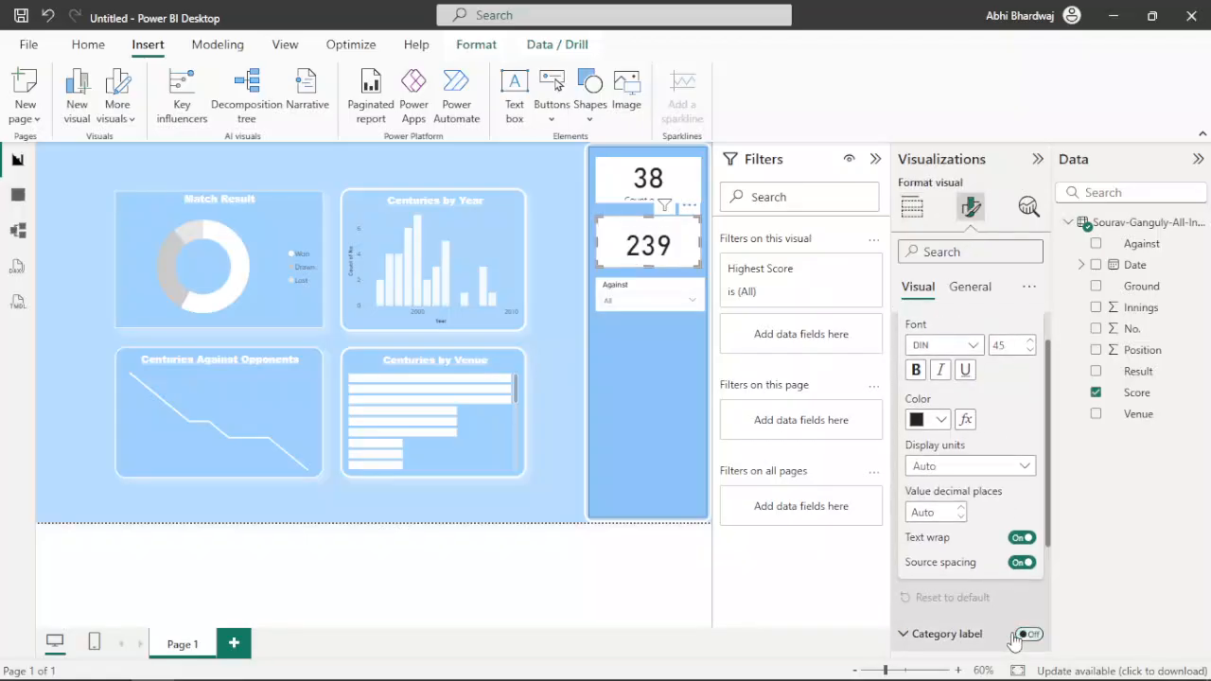
{"action": "left_click", "coordinate": [941, 419]}
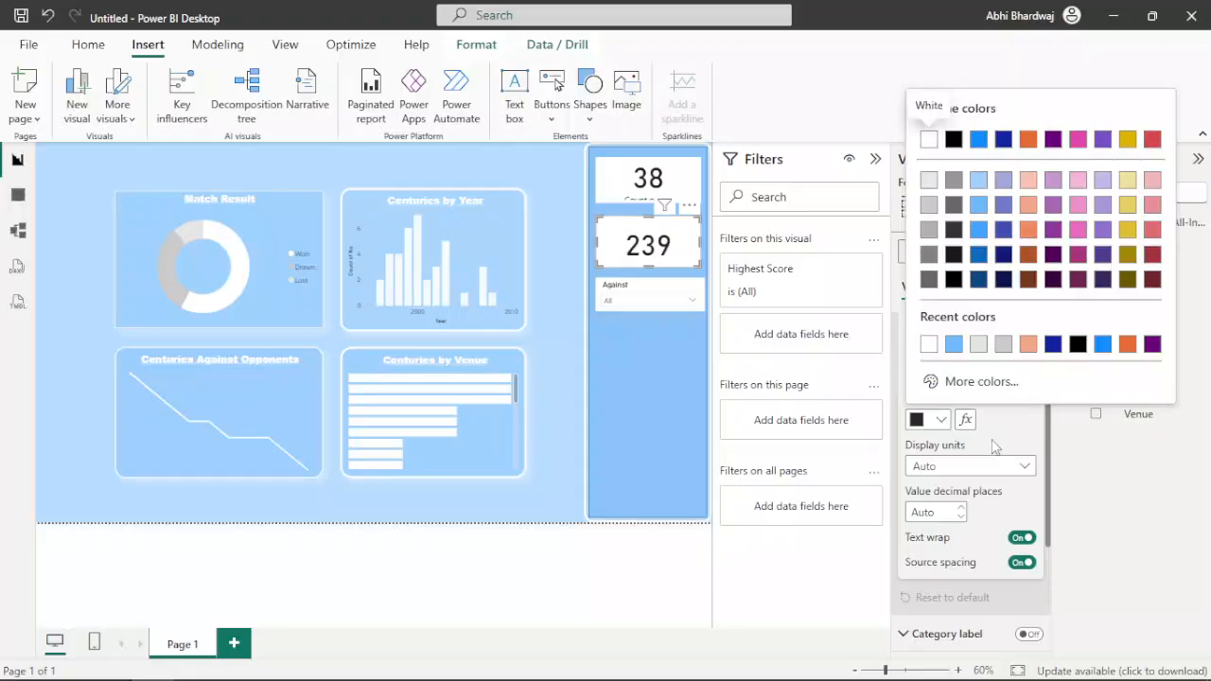
Step: Try a light blue background with 81% transparency on the Highest Score card
{"action": "left_click", "coordinate": [970, 286]}
{"action": "left_click", "coordinate": [938, 405]}
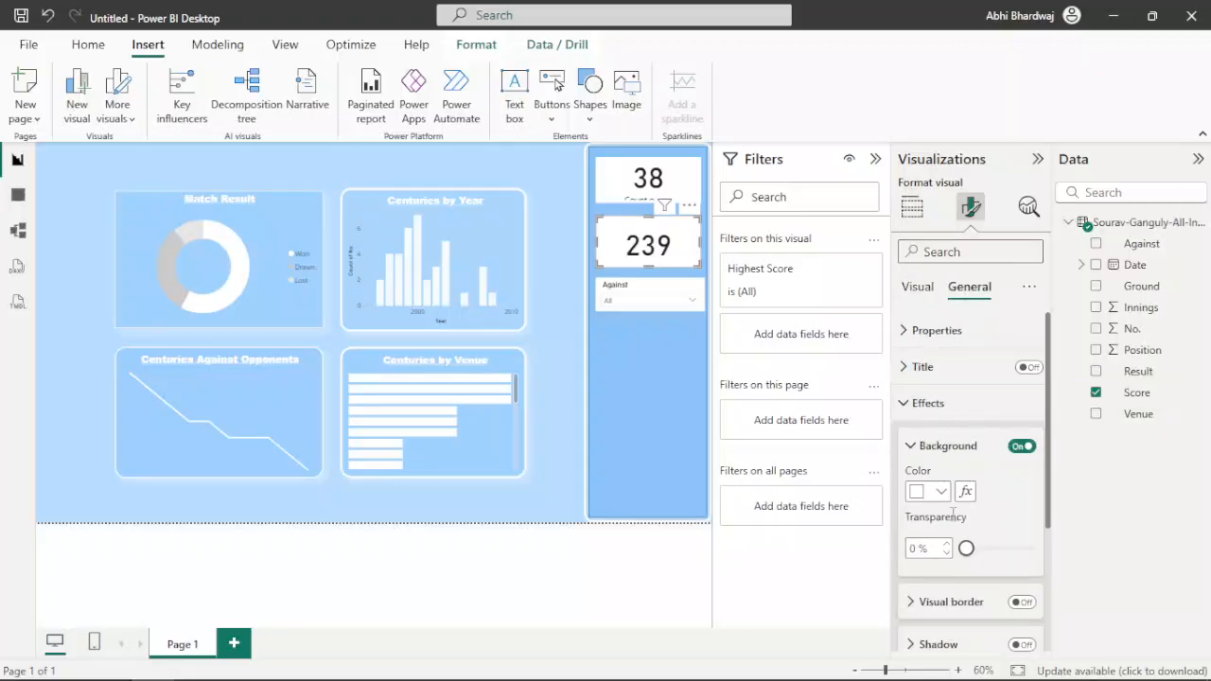
{"action": "left_click", "coordinate": [933, 492]}
{"action": "left_click", "coordinate": [978, 415]}
{"action": "left_click_drag", "start_coordinate": [966, 547], "coordinate": [1019, 557]}
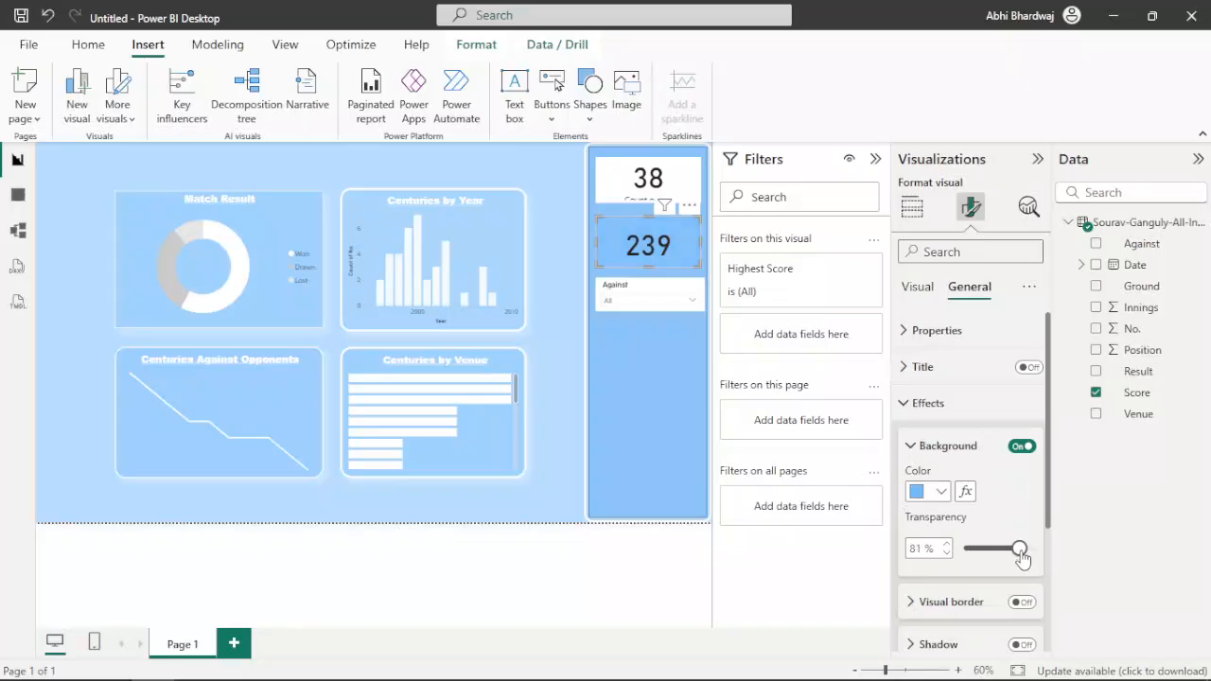
Step: Set the Highest Score card's background to white with 22% transparency
{"action": "left_click", "coordinate": [933, 492]}
{"action": "left_click", "coordinate": [920, 207]}
{"action": "left_click_drag", "start_coordinate": [1018, 549], "coordinate": [978, 551]}
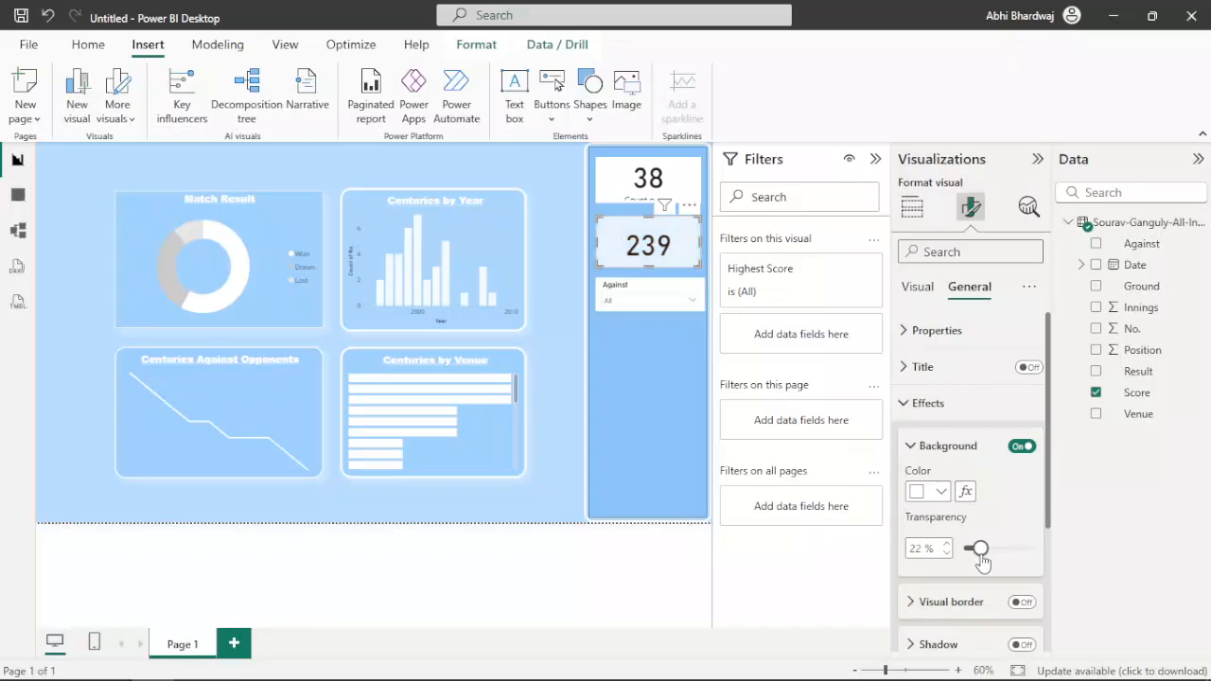
Step: Give the Highest Score card a light blue border with 21 px rounded corners and a 4 px width
{"action": "scroll", "coordinate": [943, 520], "scroll_direction": "down", "scroll_amount": 1}
{"action": "left_click", "coordinate": [1021, 512]}
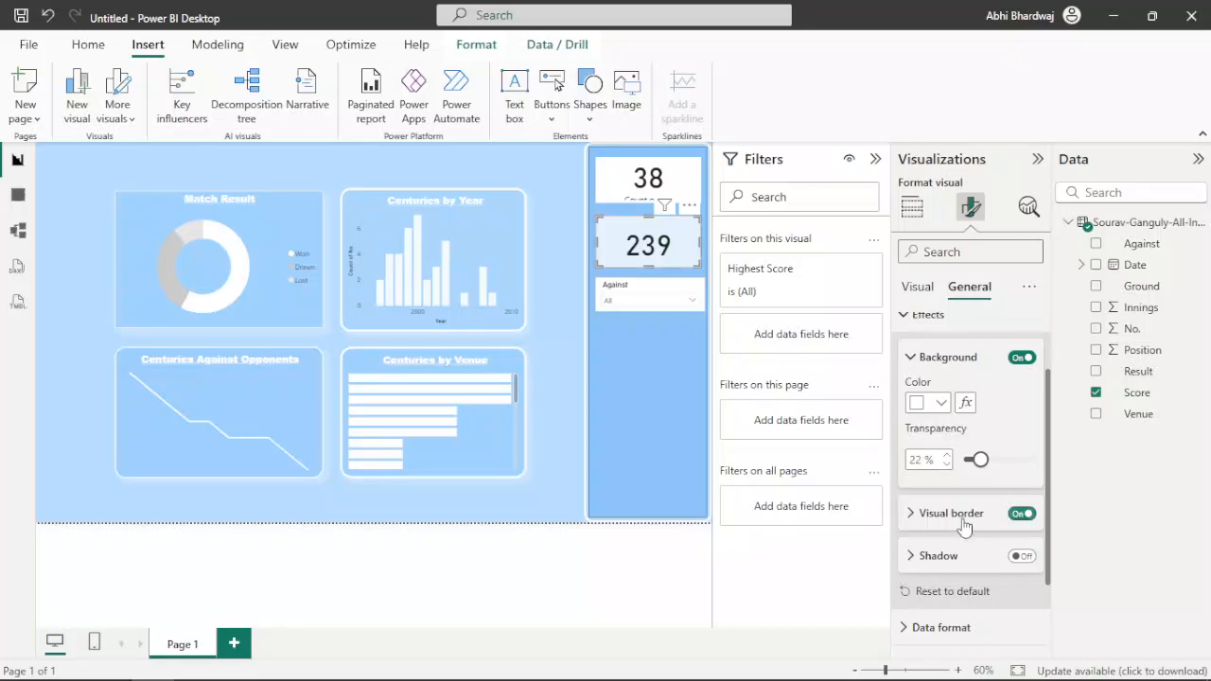
{"action": "left_click", "coordinate": [951, 513]}
{"action": "left_click", "coordinate": [939, 558]}
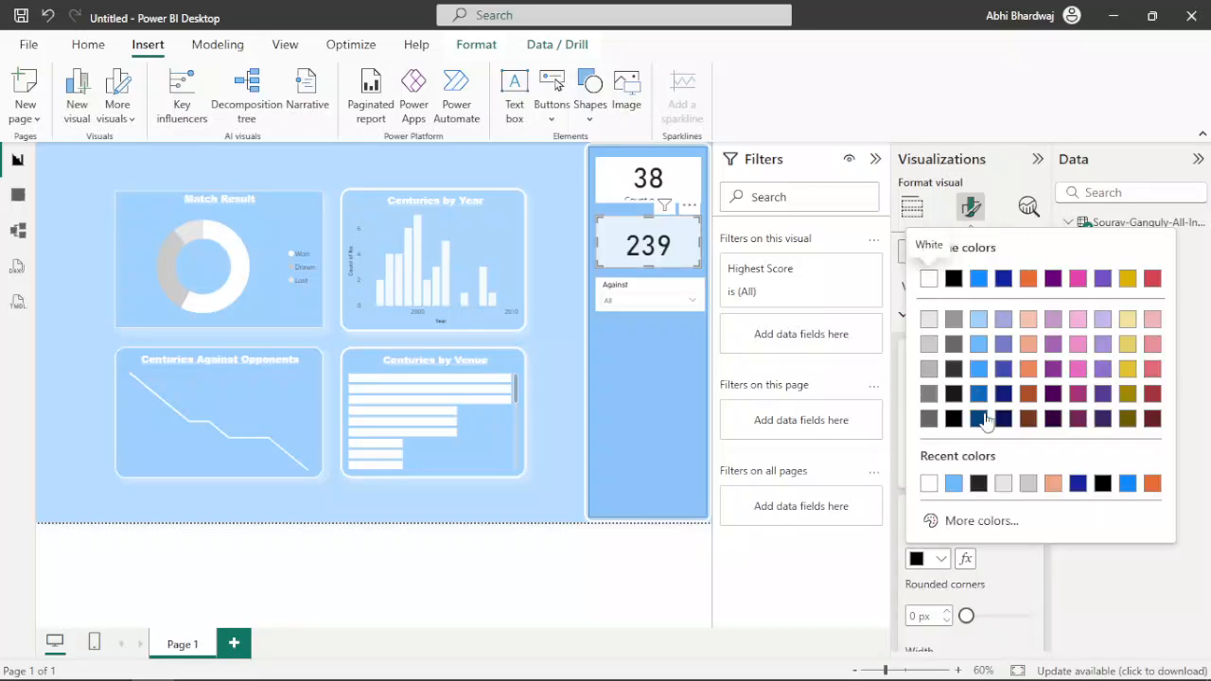
{"action": "left_click", "coordinate": [954, 483]}
{"action": "left_click_drag", "start_coordinate": [966, 616], "coordinate": [1012, 617]}
{"action": "scroll", "coordinate": [958, 529], "scroll_direction": "down", "scroll_amount": 3}
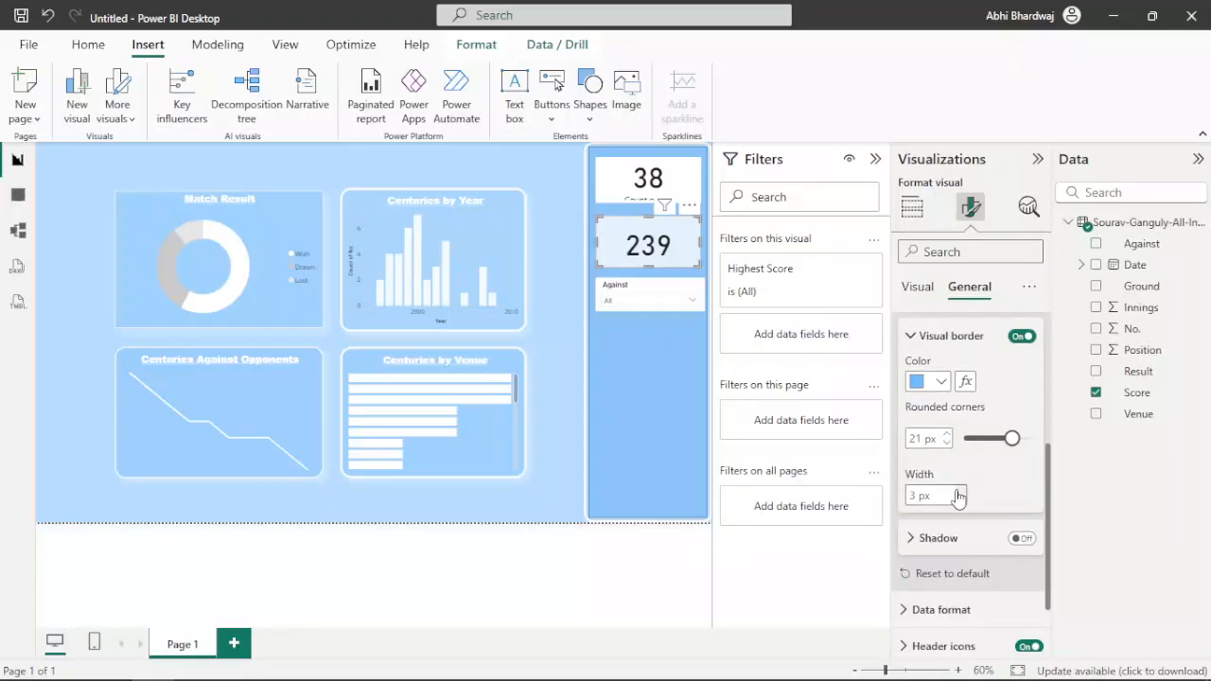
Step: Turn on the Highest Score card's shadow and color it white
{"action": "left_click", "coordinate": [1021, 538]}
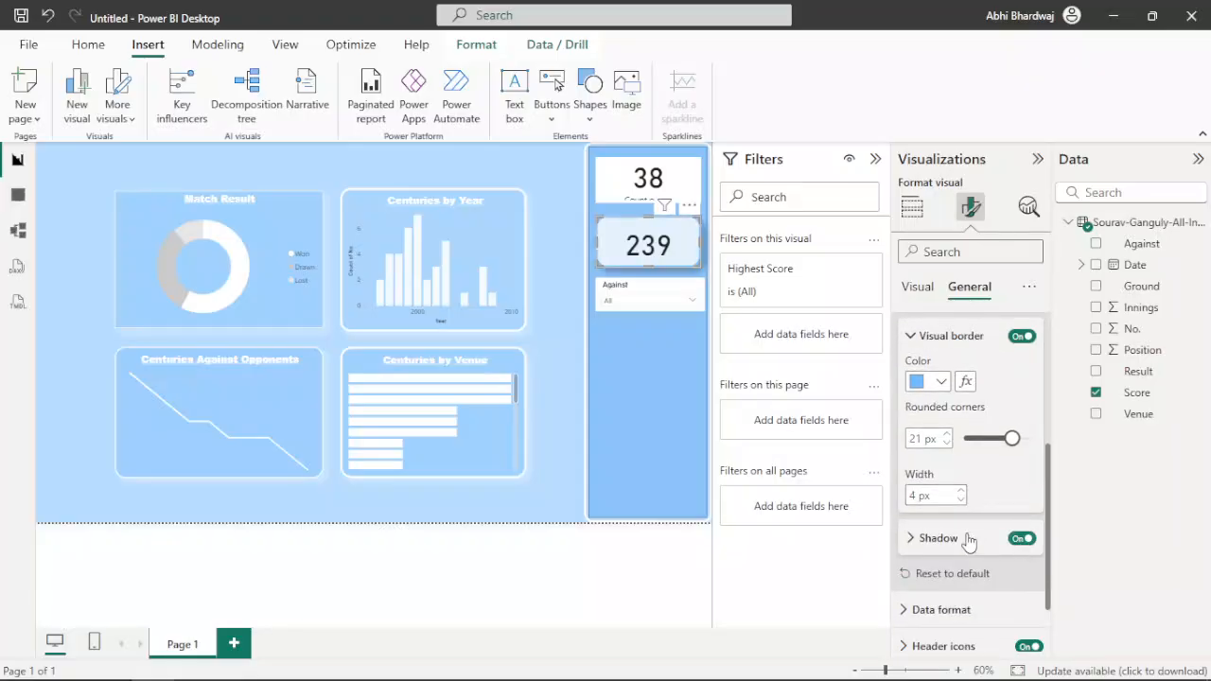
{"action": "left_click", "coordinate": [951, 538]}
{"action": "left_click", "coordinate": [940, 584]}
{"action": "left_click", "coordinate": [954, 508]}
{"action": "scroll", "coordinate": [970, 530], "scroll_direction": "down", "scroll_amount": 2}
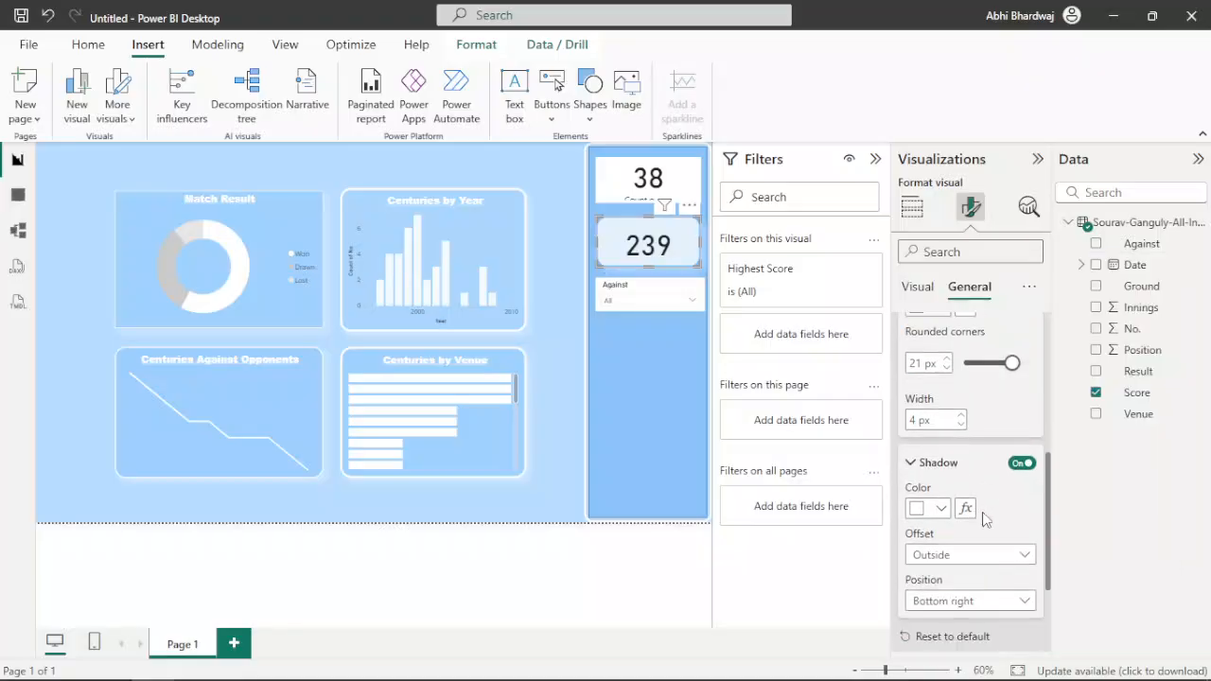
{"action": "left_click", "coordinate": [643, 361]}
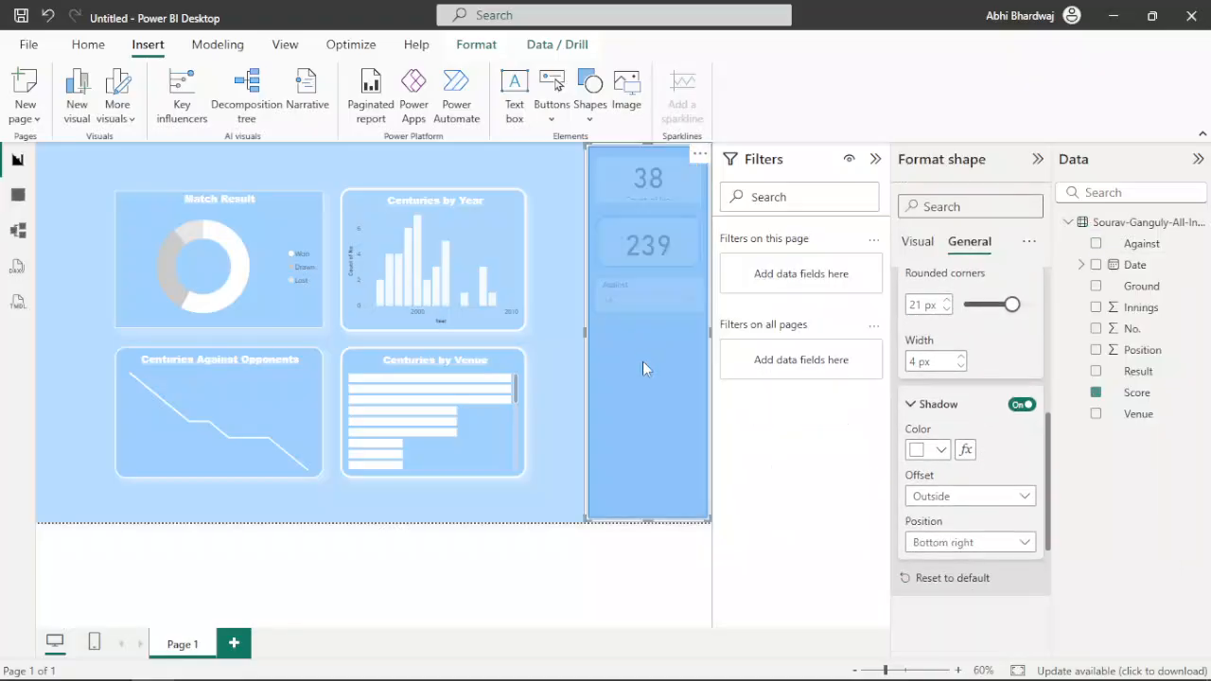
{"action": "left_click", "coordinate": [562, 350]}
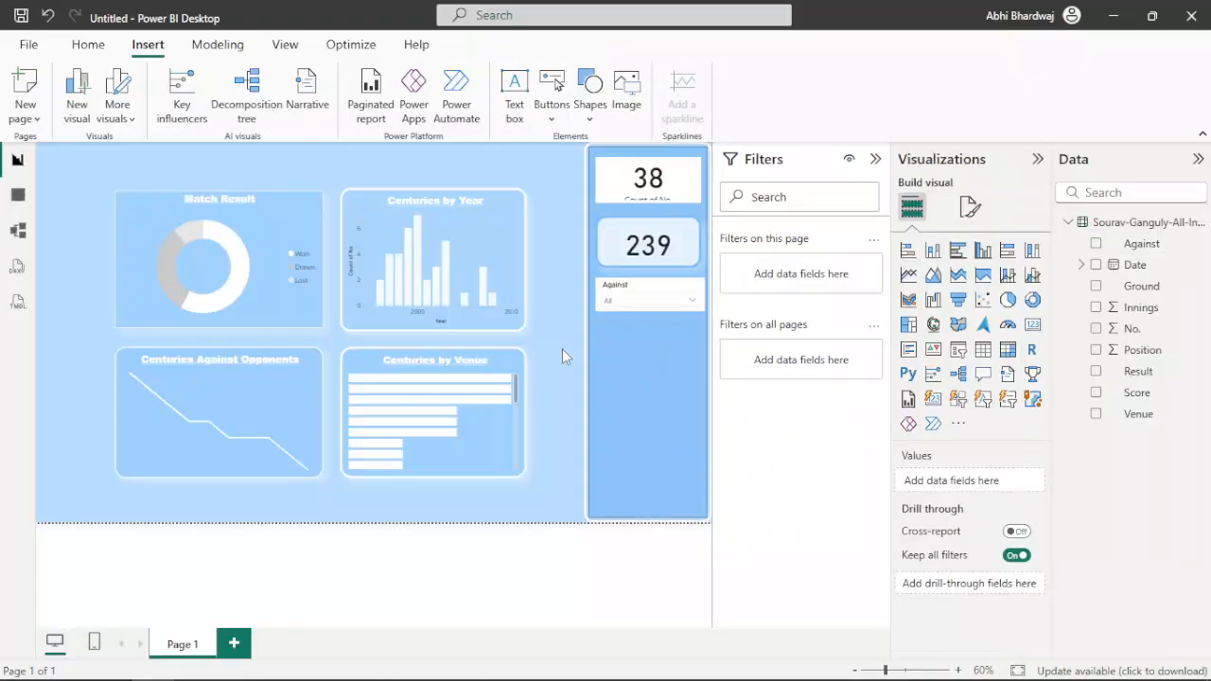
Step: Turn on the title of the Highest Score card and set its text to Top Score
{"action": "left_click", "coordinate": [647, 247]}
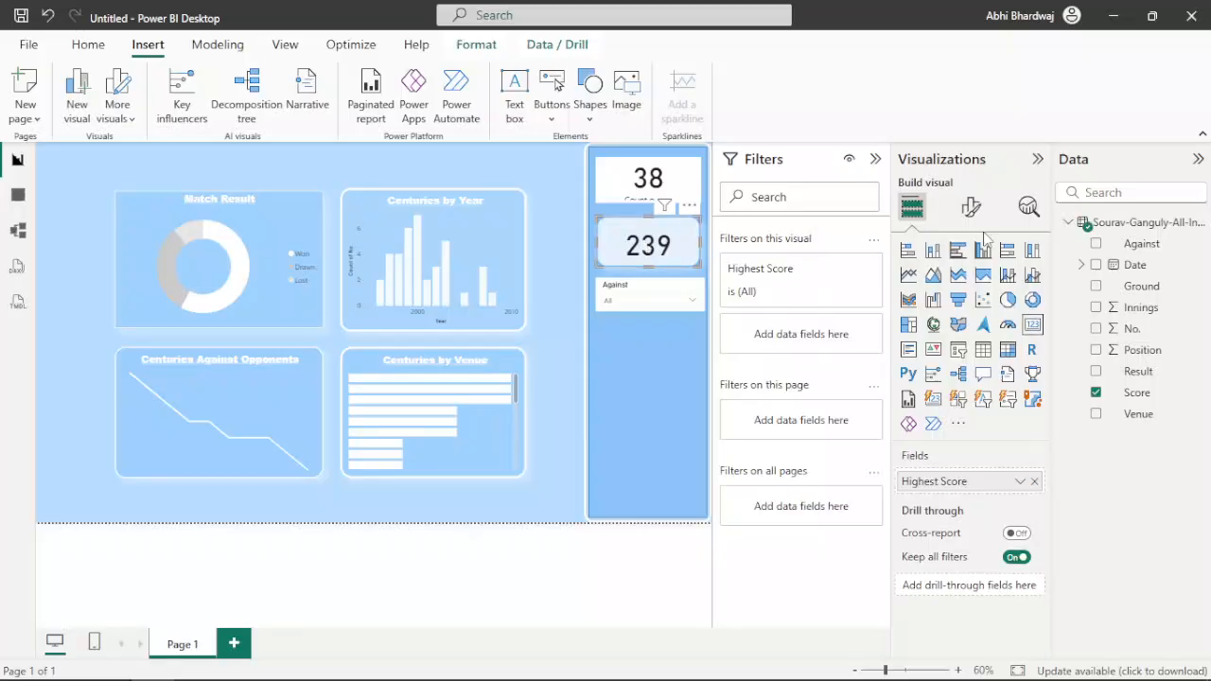
{"action": "left_click", "coordinate": [971, 206]}
{"action": "left_click", "coordinate": [958, 288]}
{"action": "left_click", "coordinate": [974, 373]}
{"action": "left_click", "coordinate": [1028, 367]}
{"action": "left_click", "coordinate": [993, 404]}
{"action": "left_click", "coordinate": [956, 454]}
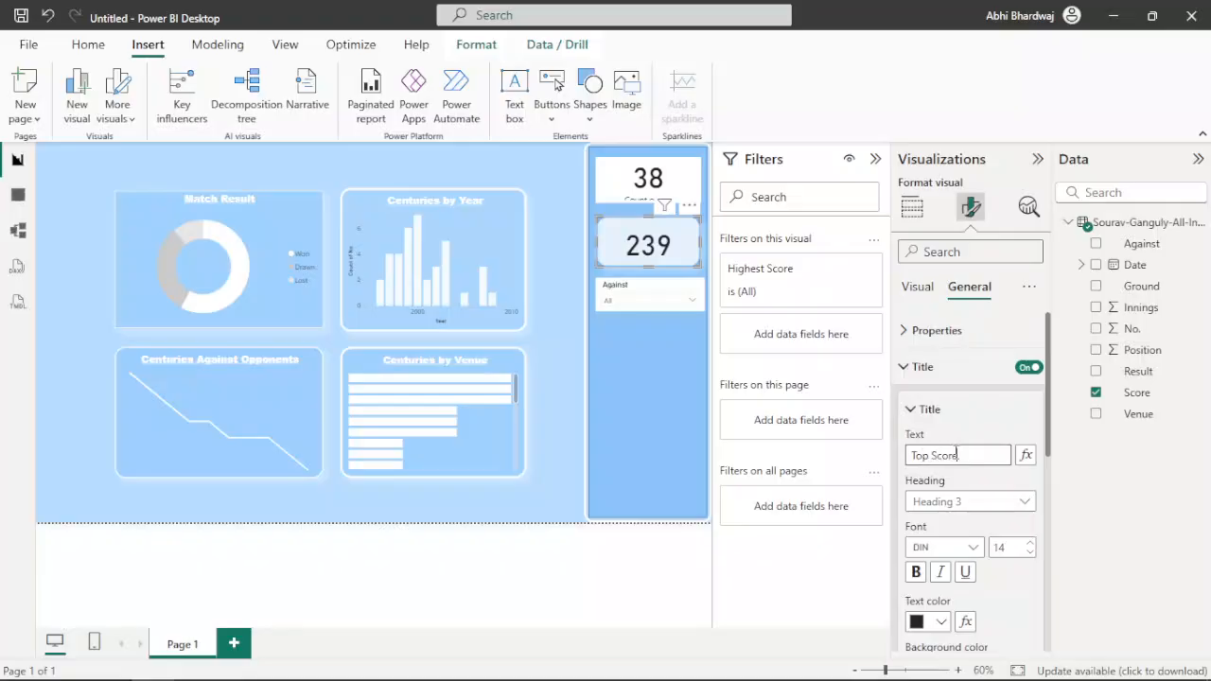
Step: Format the Top Score title in Arial Black, bold and underlined, centered, with light blue text
{"action": "left_click", "coordinate": [946, 546]}
{"action": "left_click", "coordinate": [967, 281]}
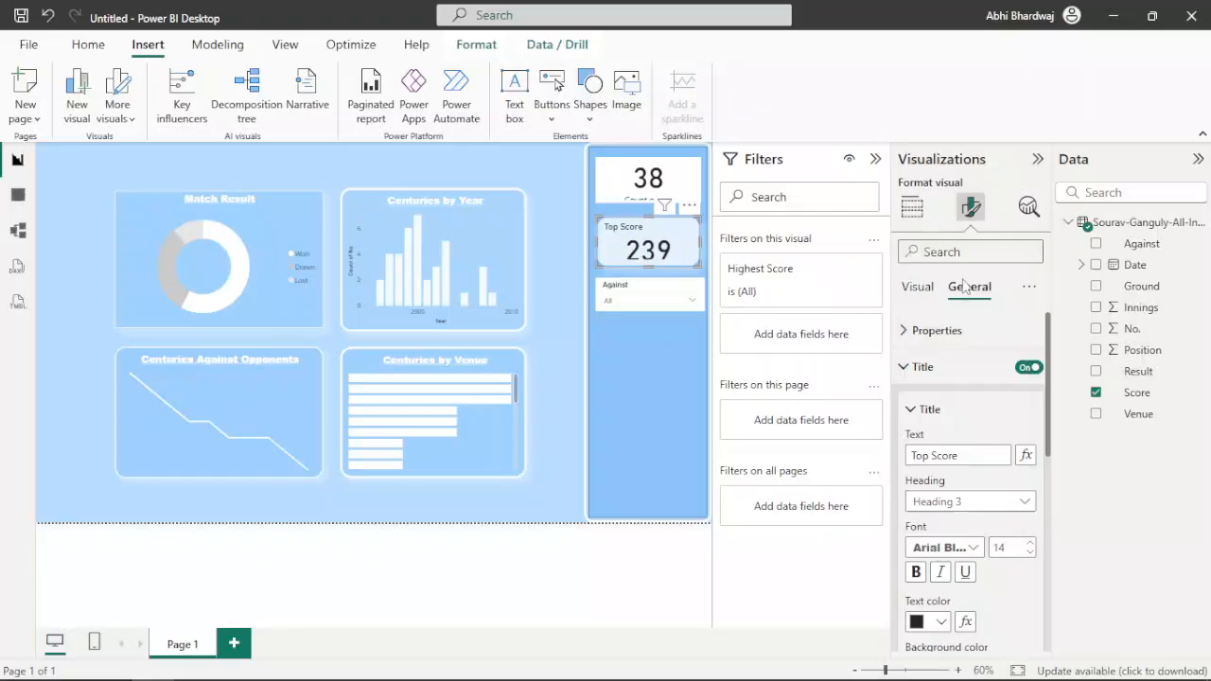
{"action": "left_click", "coordinate": [915, 571]}
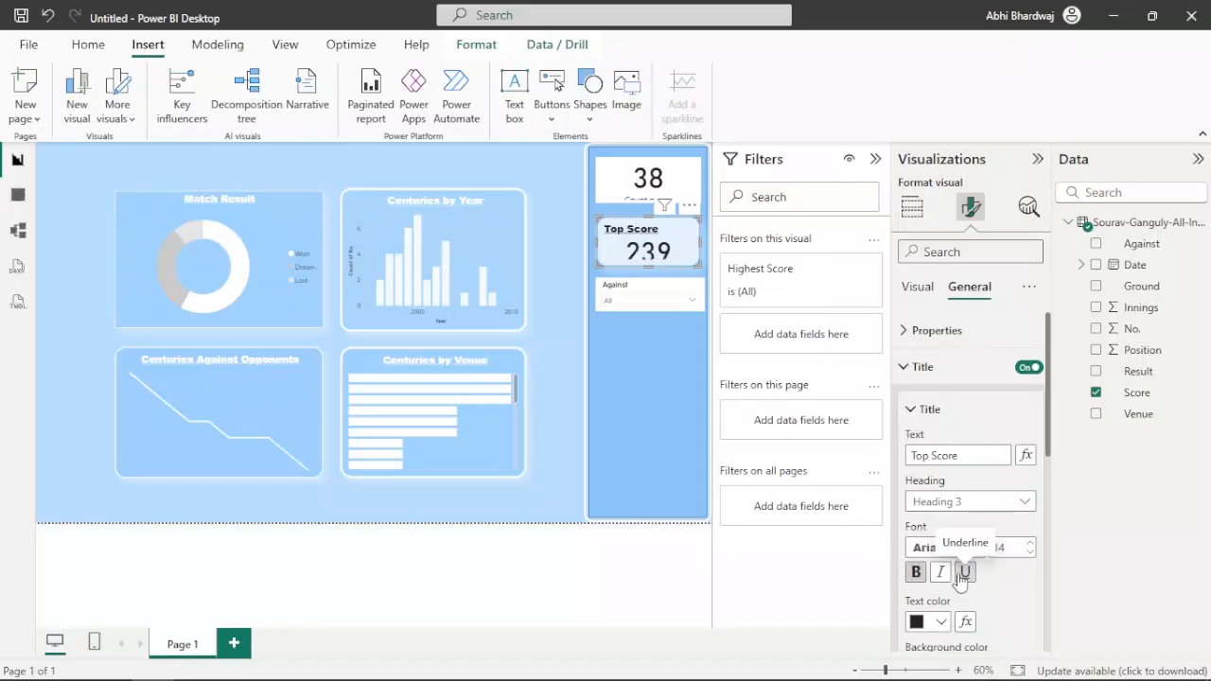
{"action": "scroll", "coordinate": [961, 577], "scroll_direction": "down", "scroll_amount": 2}
{"action": "left_click", "coordinate": [940, 626]}
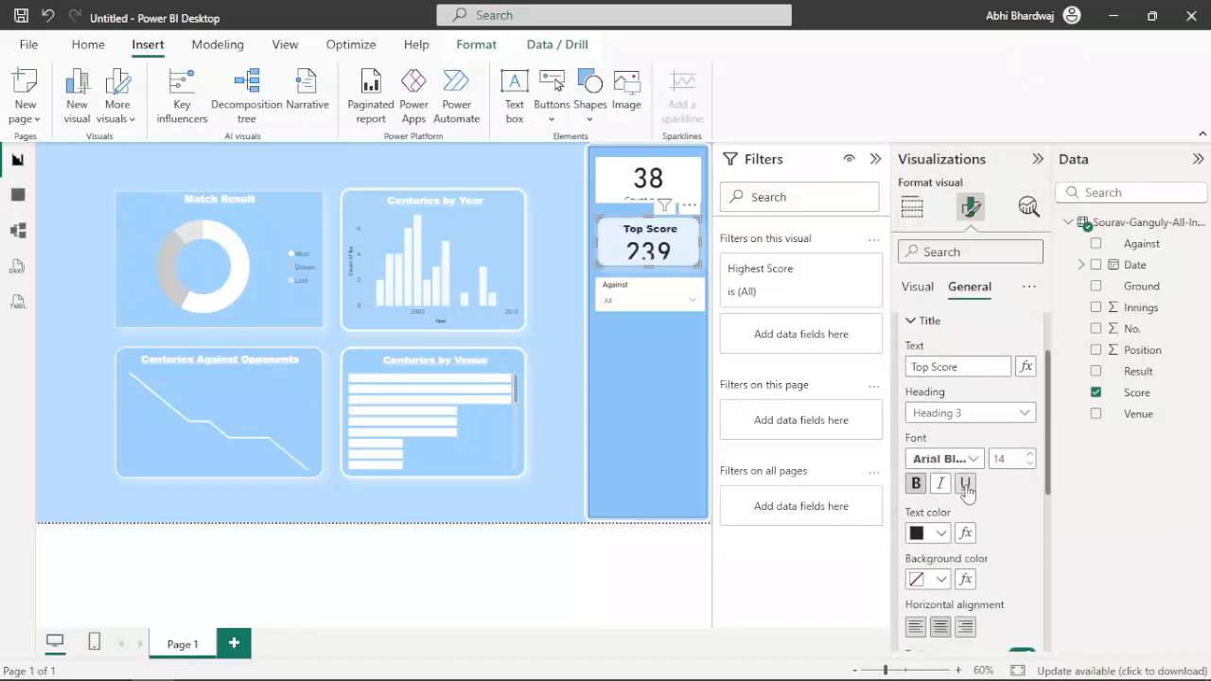
{"action": "left_click", "coordinate": [940, 533]}
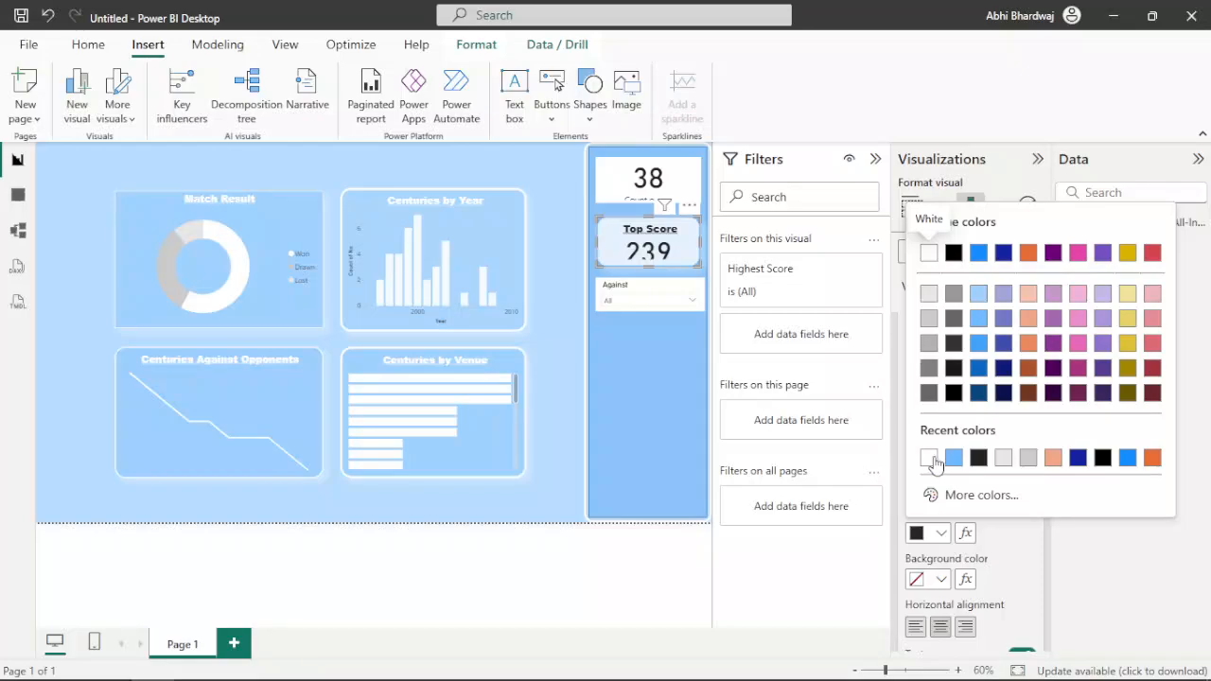
{"action": "left_click", "coordinate": [954, 459]}
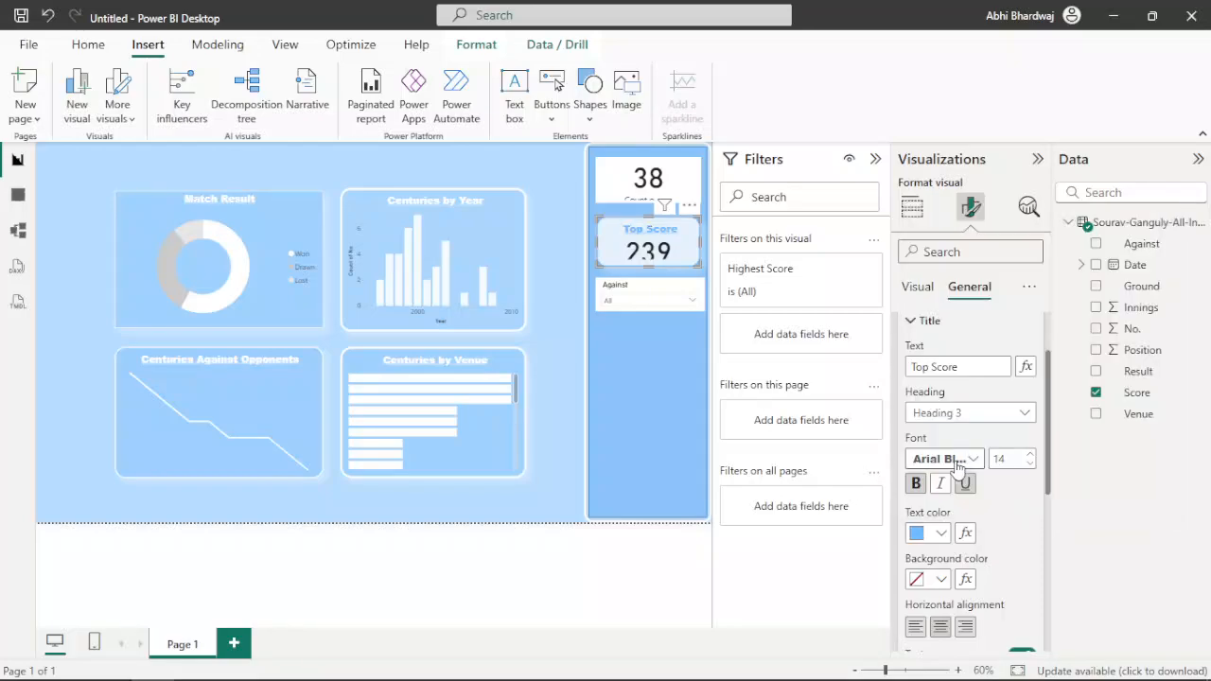
Step: Set the callout value color of the Top Score card to dark blue
{"action": "left_click", "coordinate": [925, 286]}
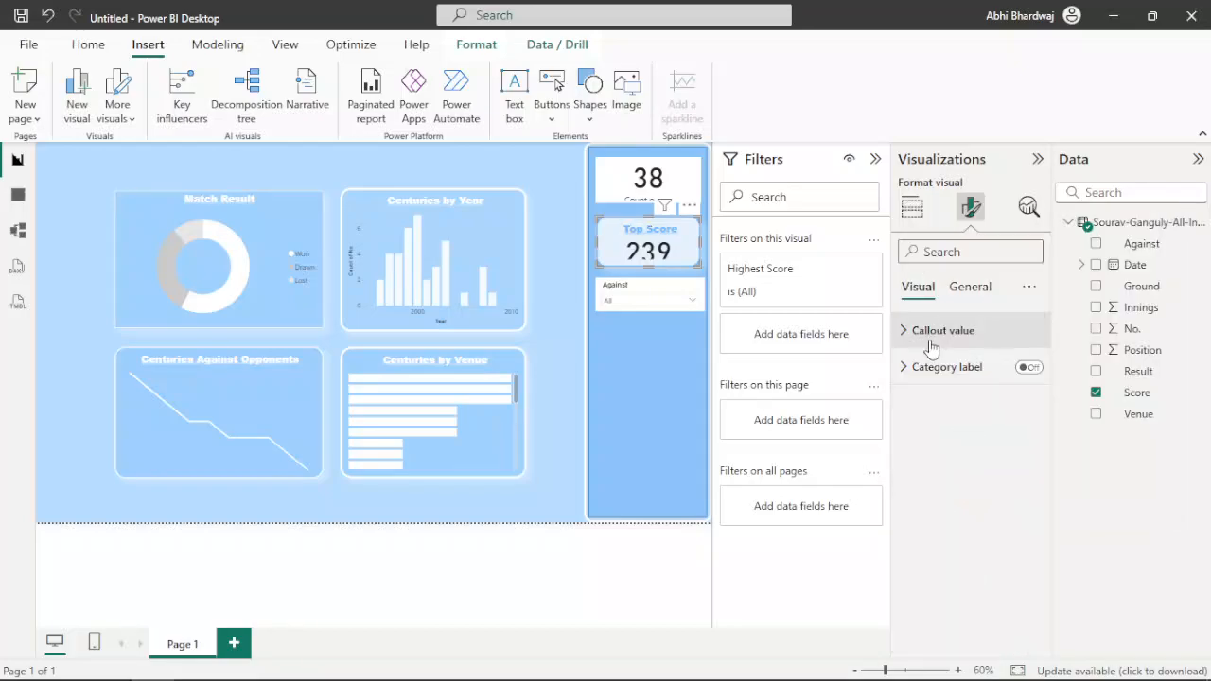
{"action": "left_click", "coordinate": [927, 330]}
{"action": "left_click", "coordinate": [950, 464]}
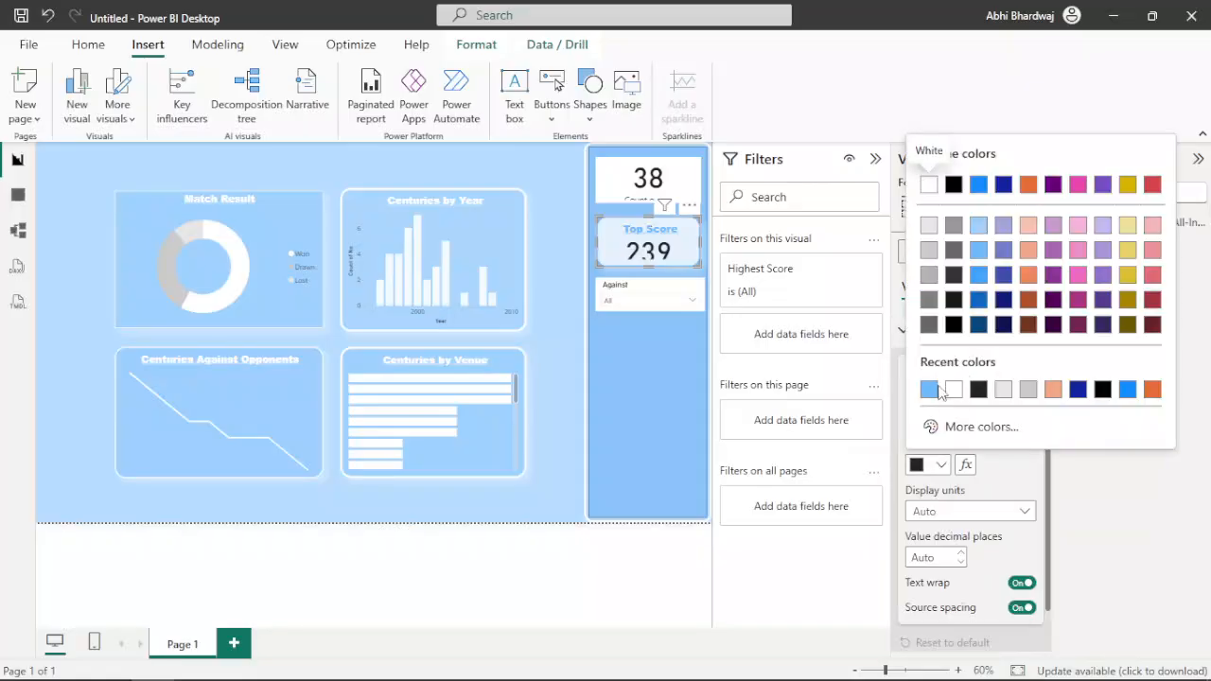
{"action": "left_click", "coordinate": [978, 325]}
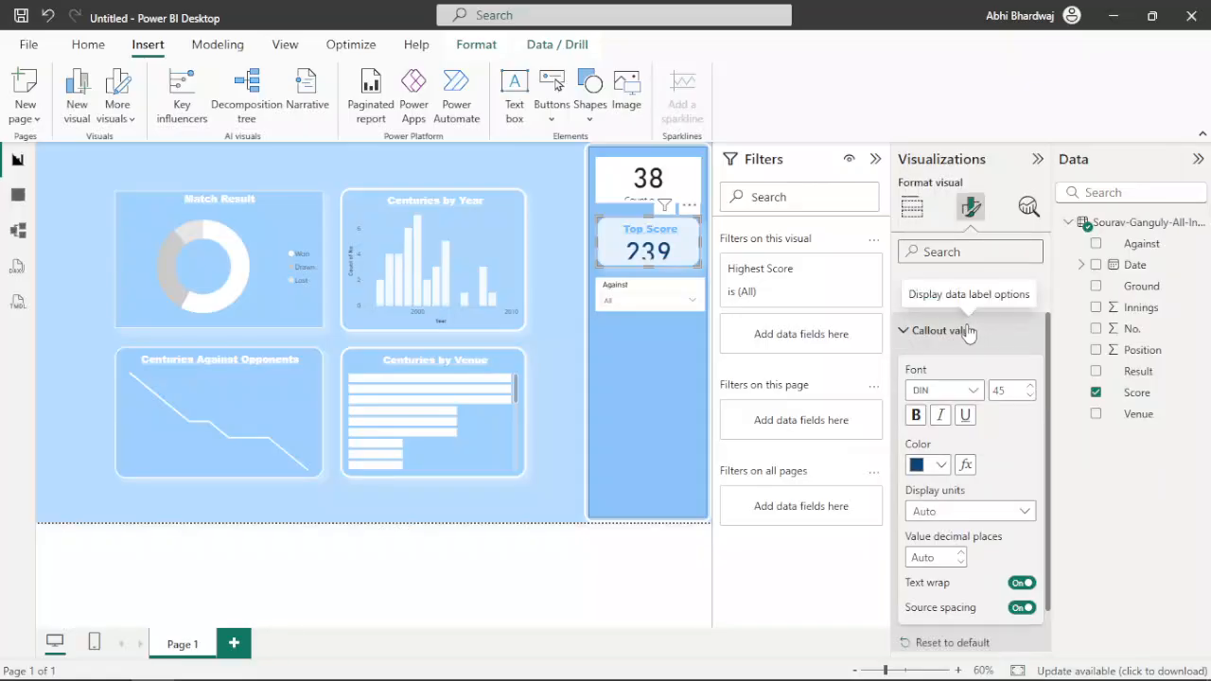
Step: Make the Top Score card slightly taller and move the Against slicer further down the side band
{"action": "left_click", "coordinate": [561, 209]}
{"action": "left_click", "coordinate": [615, 256]}
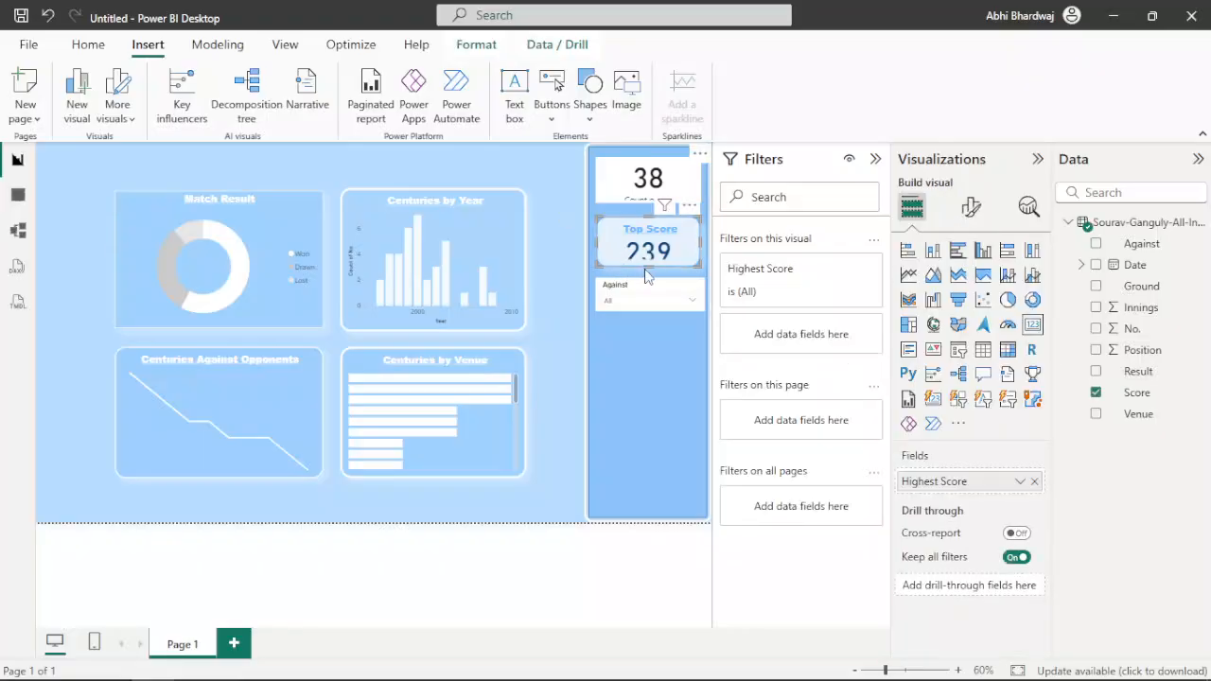
{"action": "left_click_drag", "start_coordinate": [649, 268], "coordinate": [649, 278]}
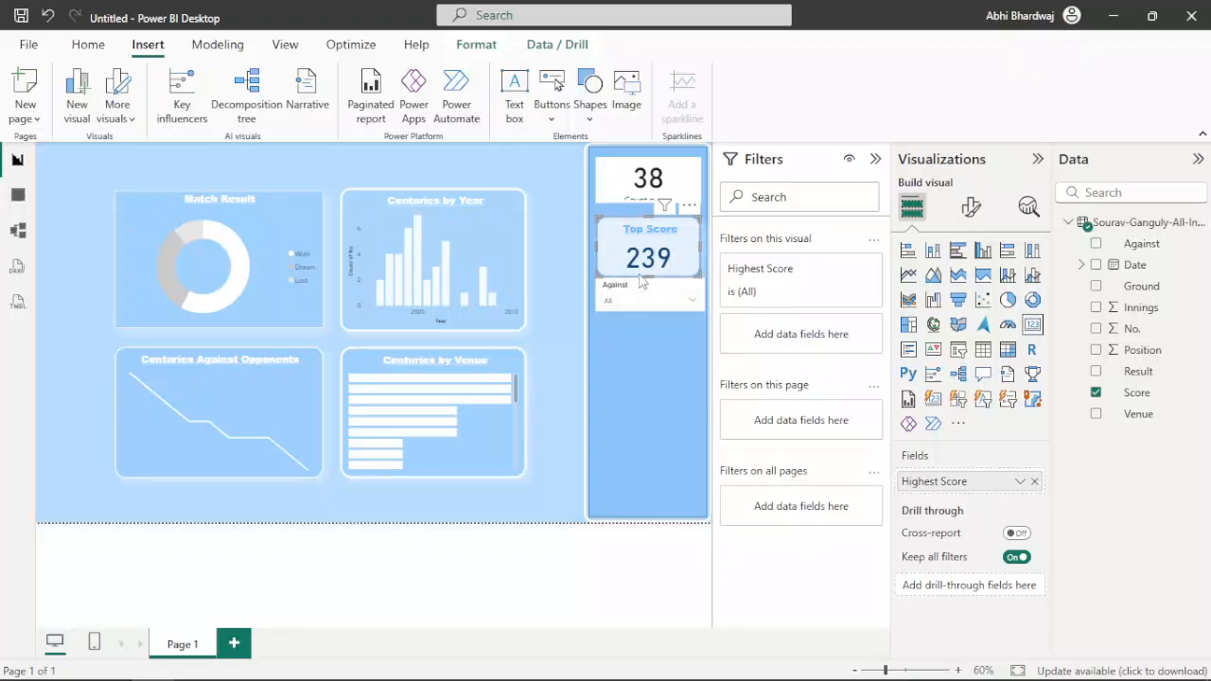
{"action": "left_click_drag", "start_coordinate": [647, 275], "coordinate": [646, 409]}
Step: Remove the unformatted Count of No. card from the side band
{"action": "left_click", "coordinate": [684, 168]}
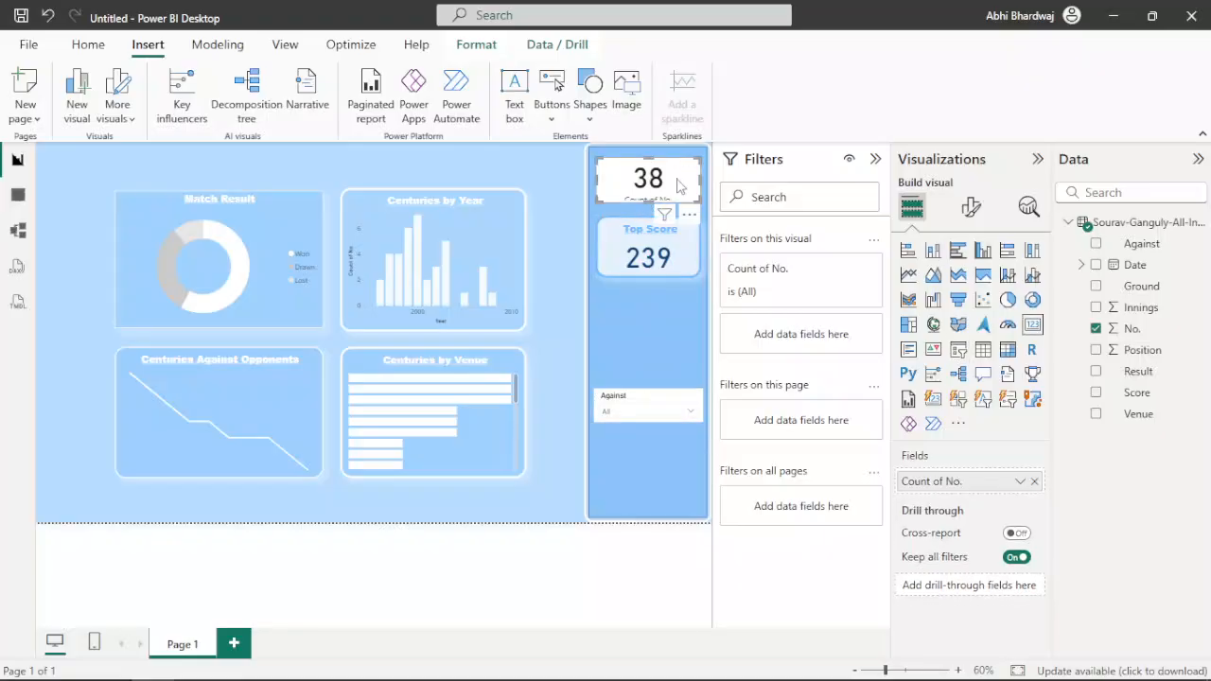
{"action": "left_click", "coordinate": [688, 213]}
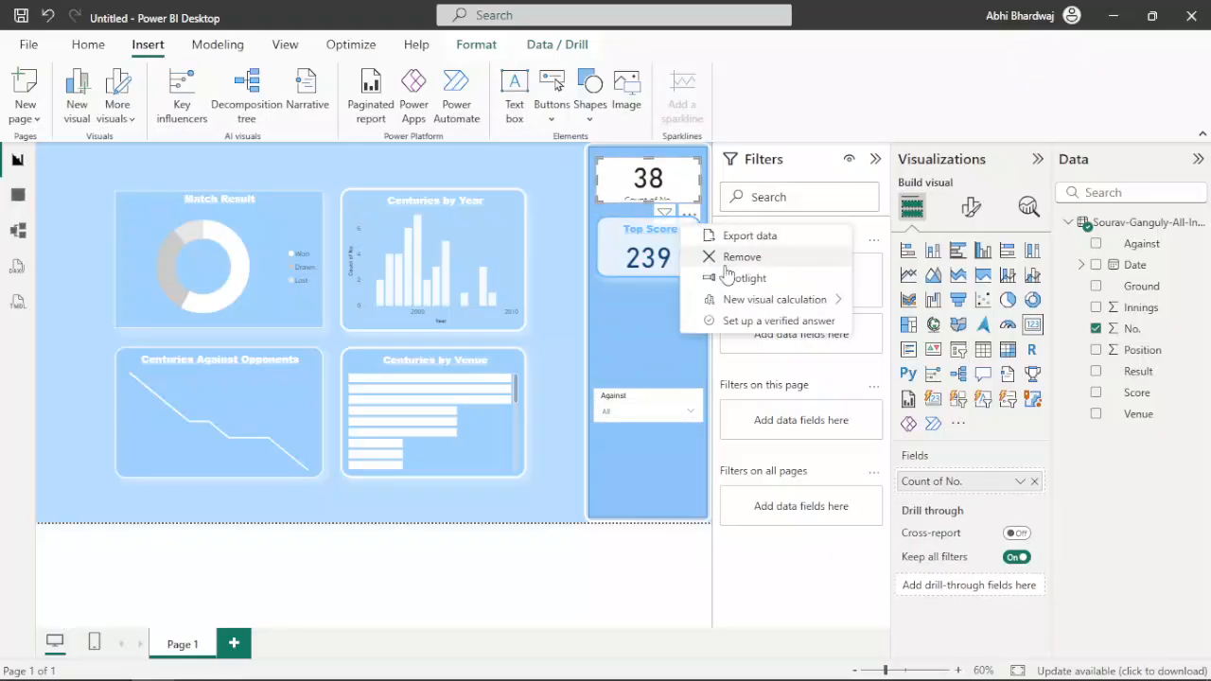
{"action": "left_click", "coordinate": [684, 258]}
Step: Duplicate the Top Score card and stack the two cards one above the other at the head of the side band
{"action": "left_click", "coordinate": [647, 253]}
{"action": "key", "text": "ctrl+v"}
{"action": "left_click_drag", "start_coordinate": [646, 259], "coordinate": [630, 180]}
{"action": "left_click_drag", "start_coordinate": [647, 322], "coordinate": [636, 261]}
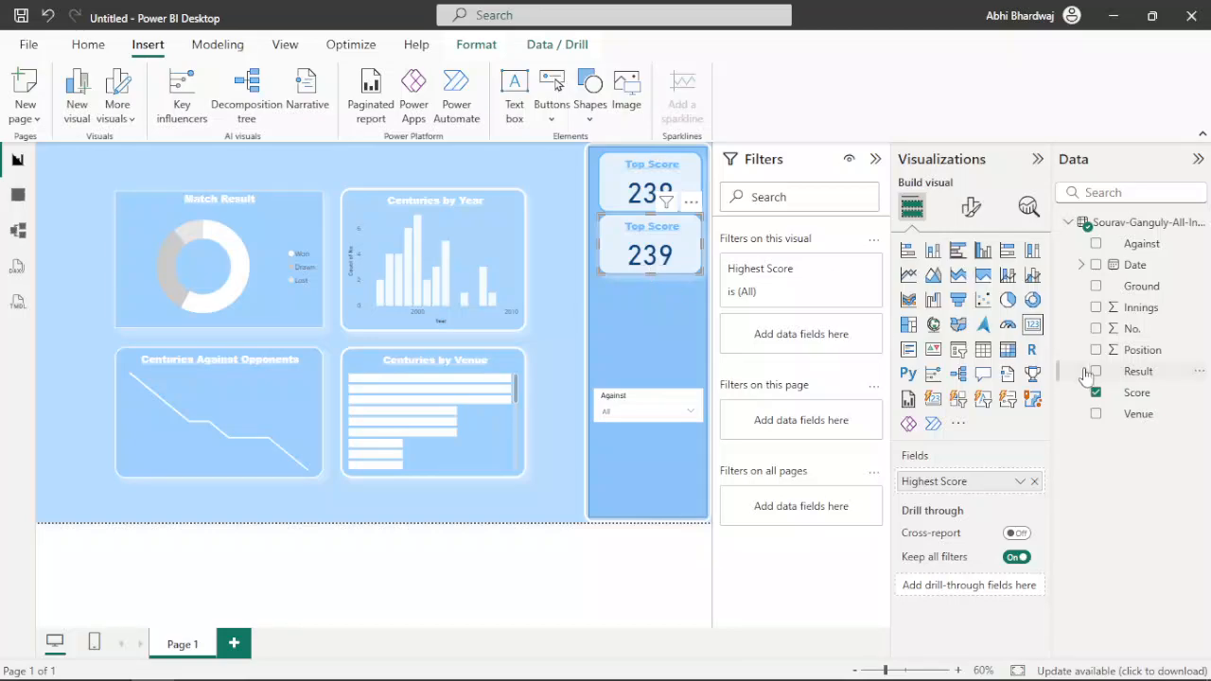
Step: Replace the lower card's Highest Score field with No., summarized as Count
{"action": "left_click_drag", "start_coordinate": [1140, 330], "coordinate": [965, 492]}
{"action": "left_click", "coordinate": [1034, 482]}
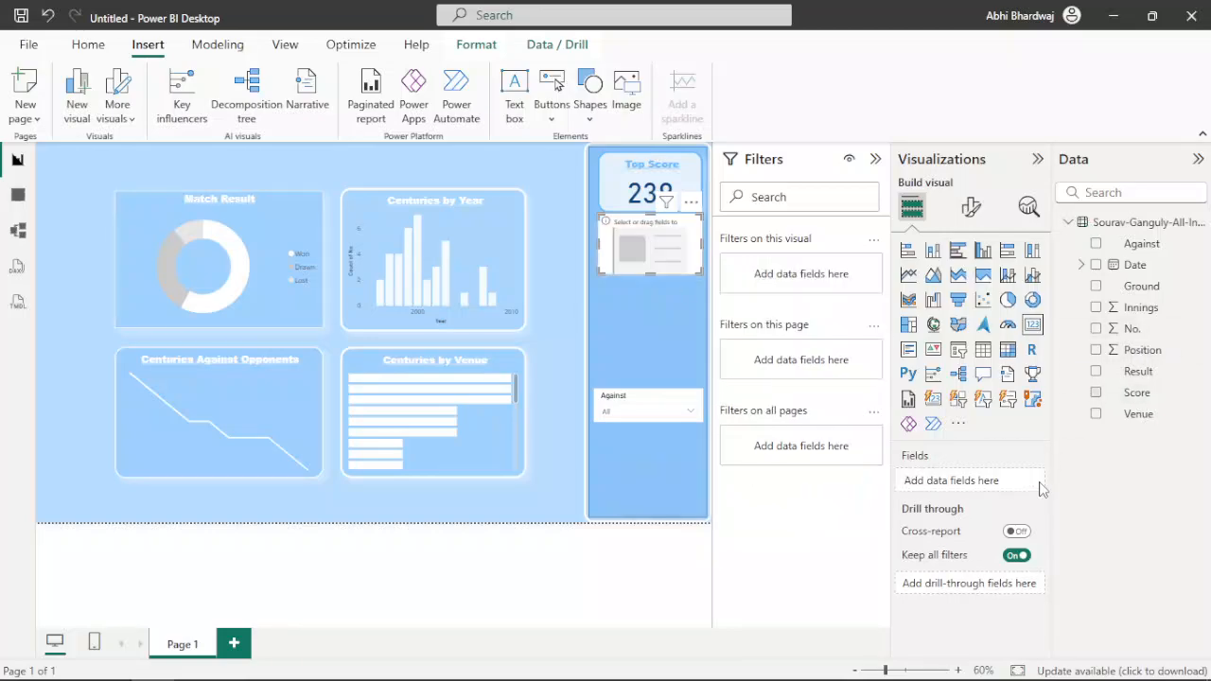
{"action": "left_click_drag", "start_coordinate": [1142, 338], "coordinate": [974, 485]}
{"action": "left_click", "coordinate": [1020, 482]}
{"action": "left_click", "coordinate": [1079, 371]}
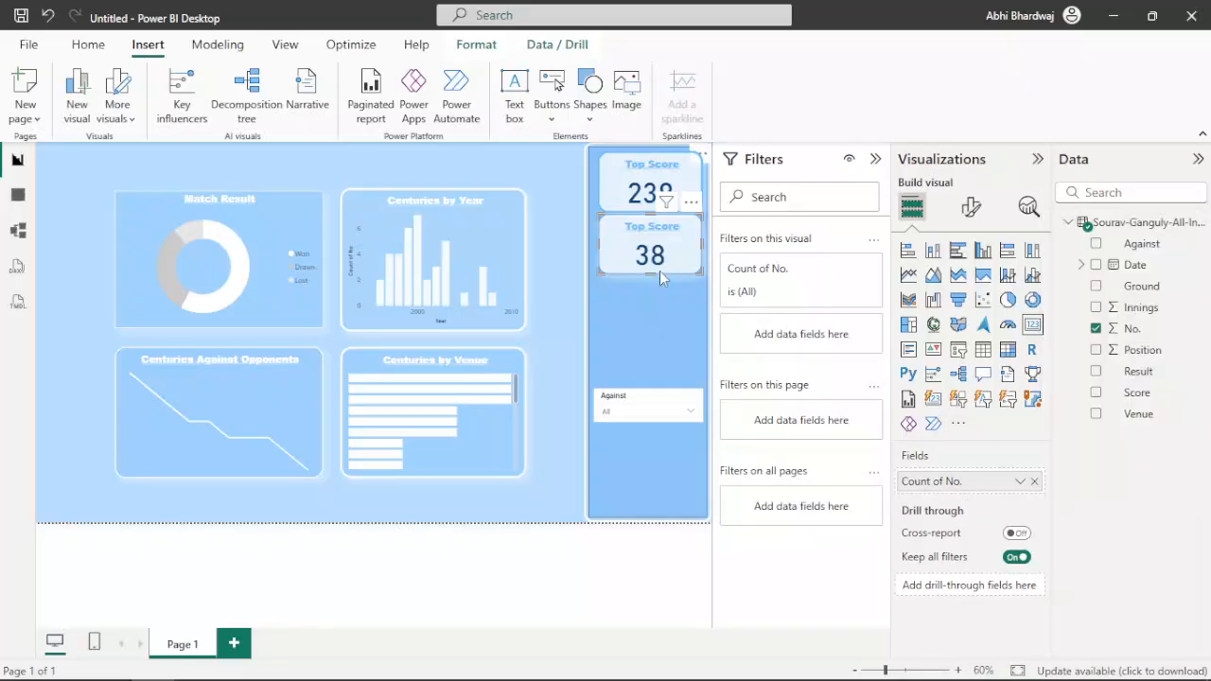
Step: Change the title text of the lower card to Total Centuries
{"action": "left_click", "coordinate": [971, 206]}
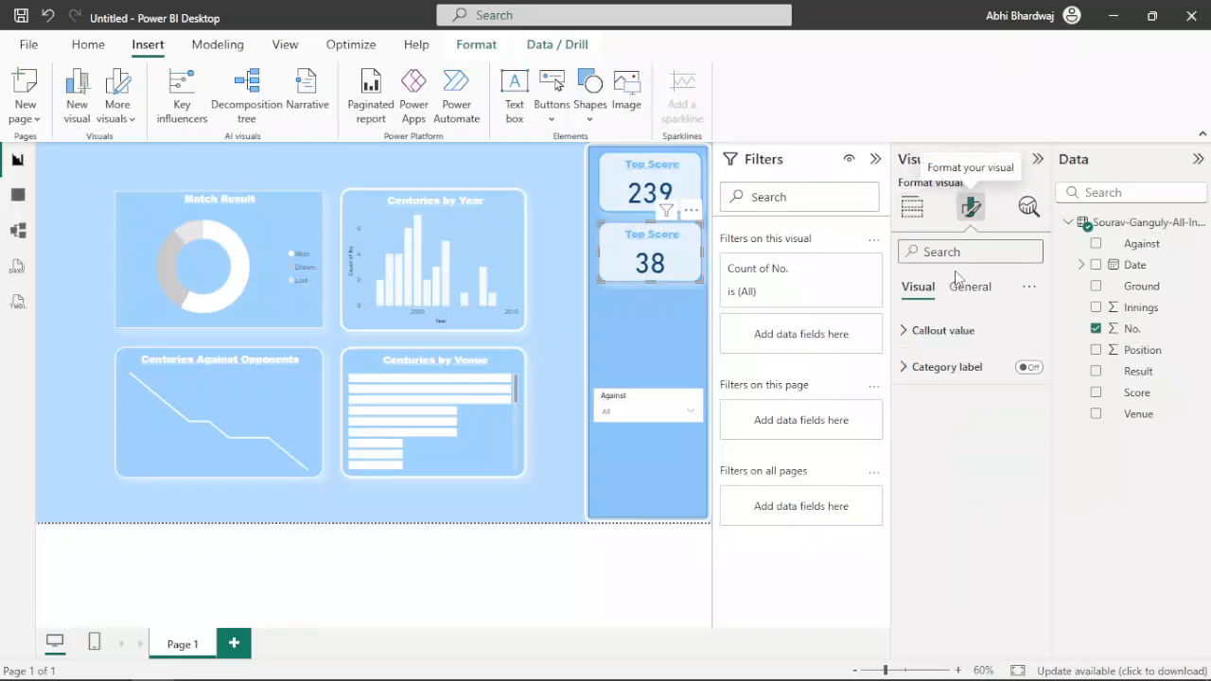
{"action": "left_click", "coordinate": [970, 286]}
{"action": "left_click", "coordinate": [973, 369]}
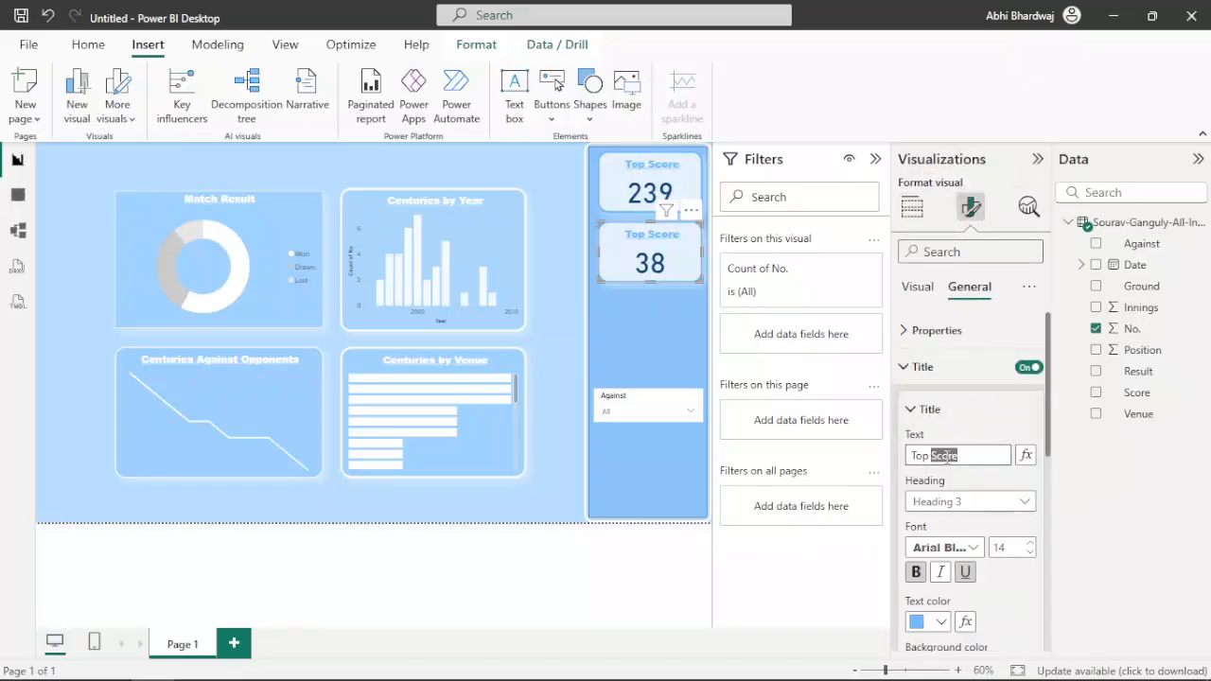
{"action": "key", "text": "BackSpace"}
{"action": "key", "text": "BackSpace"}
{"action": "type", "text": "t"}
{"action": "left_click", "coordinate": [631, 328]}
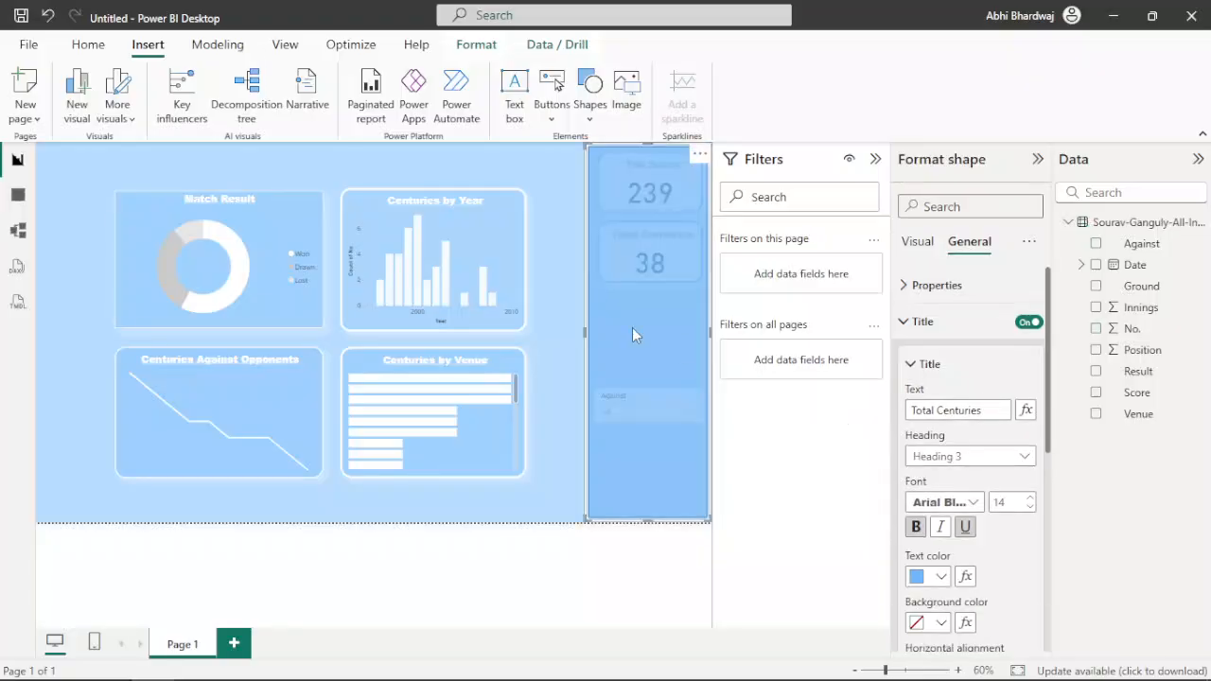
Step: Move the Against slicer up beneath the Total Centuries card and make that card slightly taller
{"action": "left_click", "coordinate": [561, 369]}
{"action": "left_click_drag", "start_coordinate": [624, 397], "coordinate": [625, 307]}
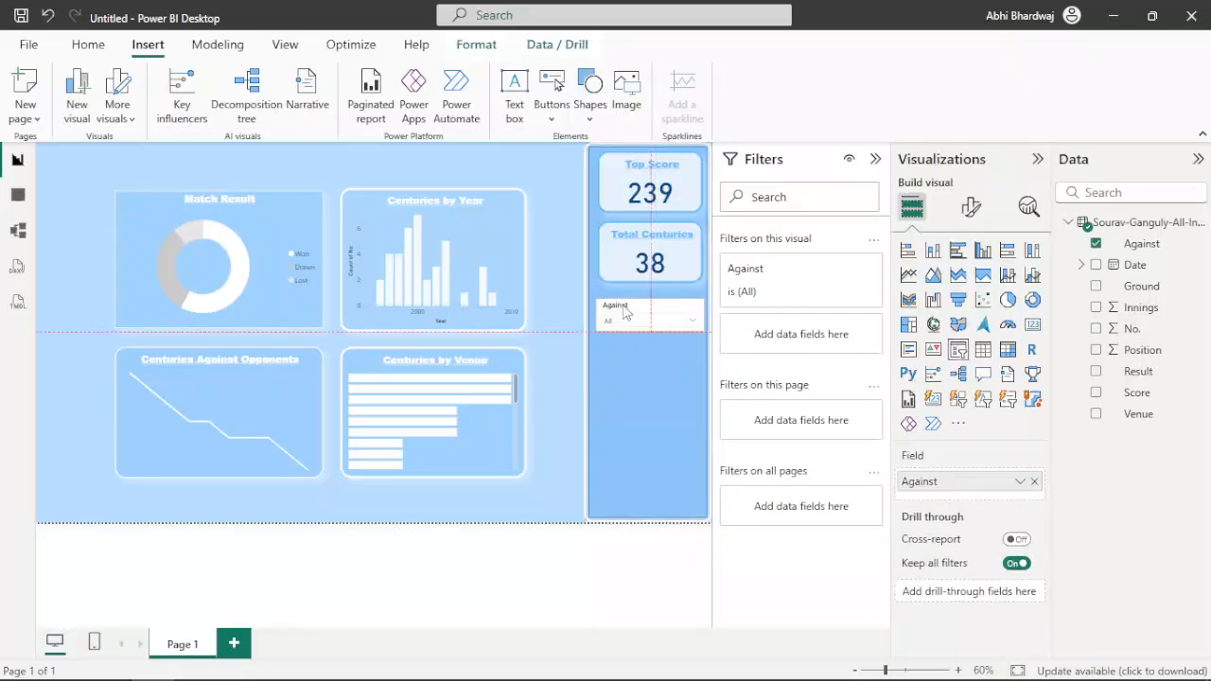
{"action": "left_click", "coordinate": [610, 279]}
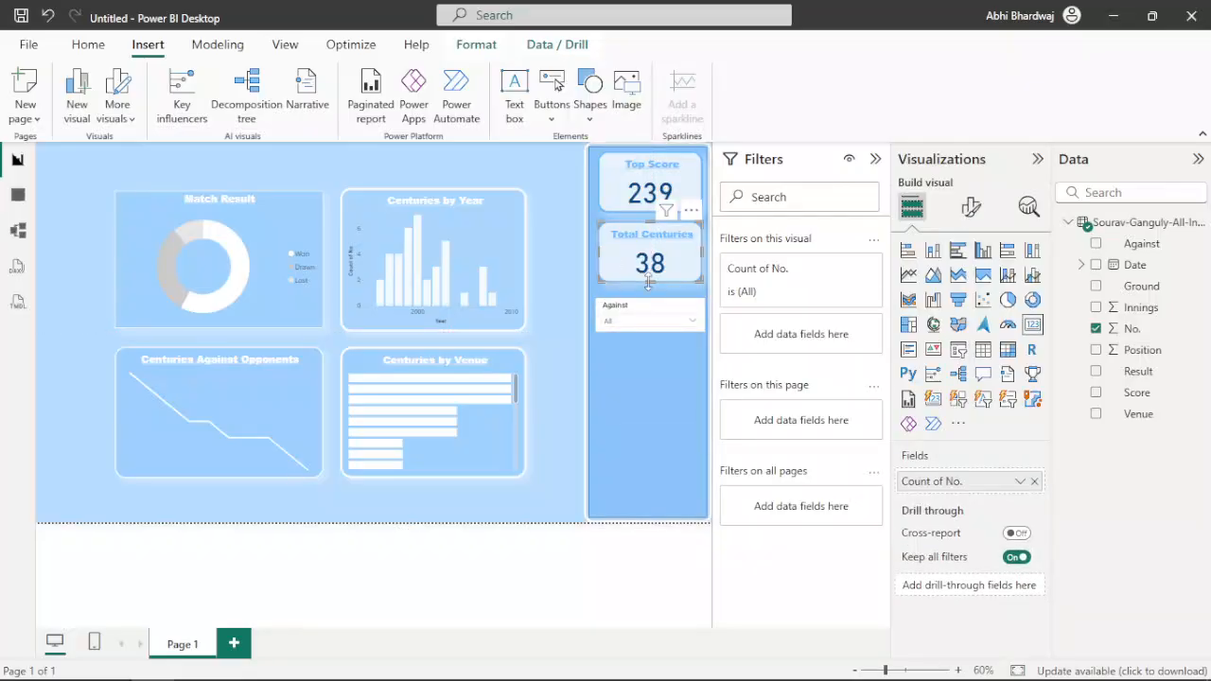
{"action": "mouse_move", "coordinate": [602, 279]}
{"action": "left_mouse_down"}
{"action": "mouse_move", "coordinate": [613, 280]}
{"action": "mouse_move", "coordinate": [600, 285]}
{"action": "left_mouse_up"}
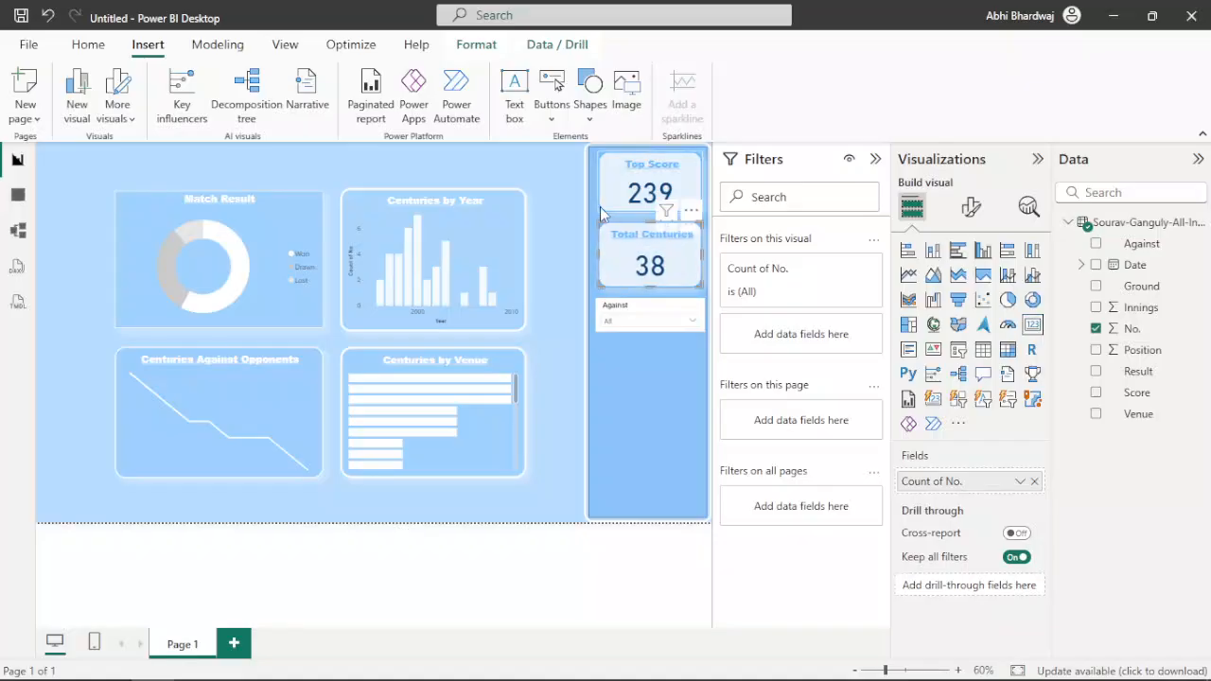
Step: Turn off the Against slicer's header and expand its selection options
{"action": "left_click", "coordinate": [627, 310]}
{"action": "left_click", "coordinate": [970, 206]}
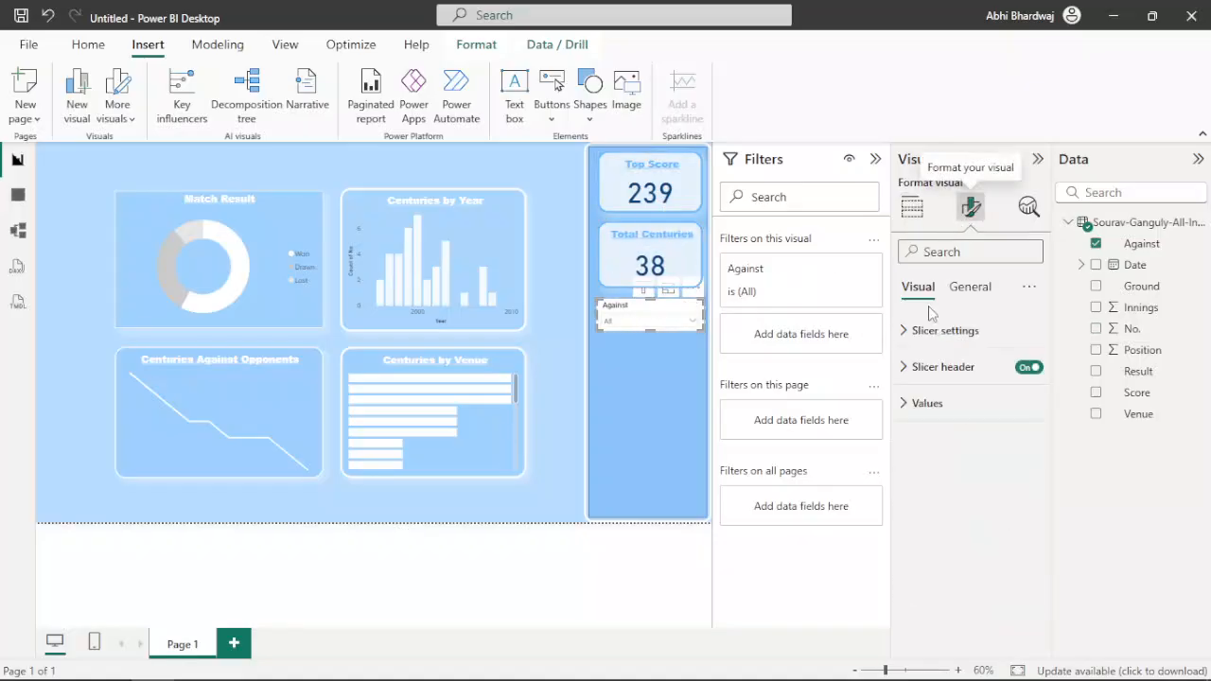
{"action": "left_click", "coordinate": [1034, 369]}
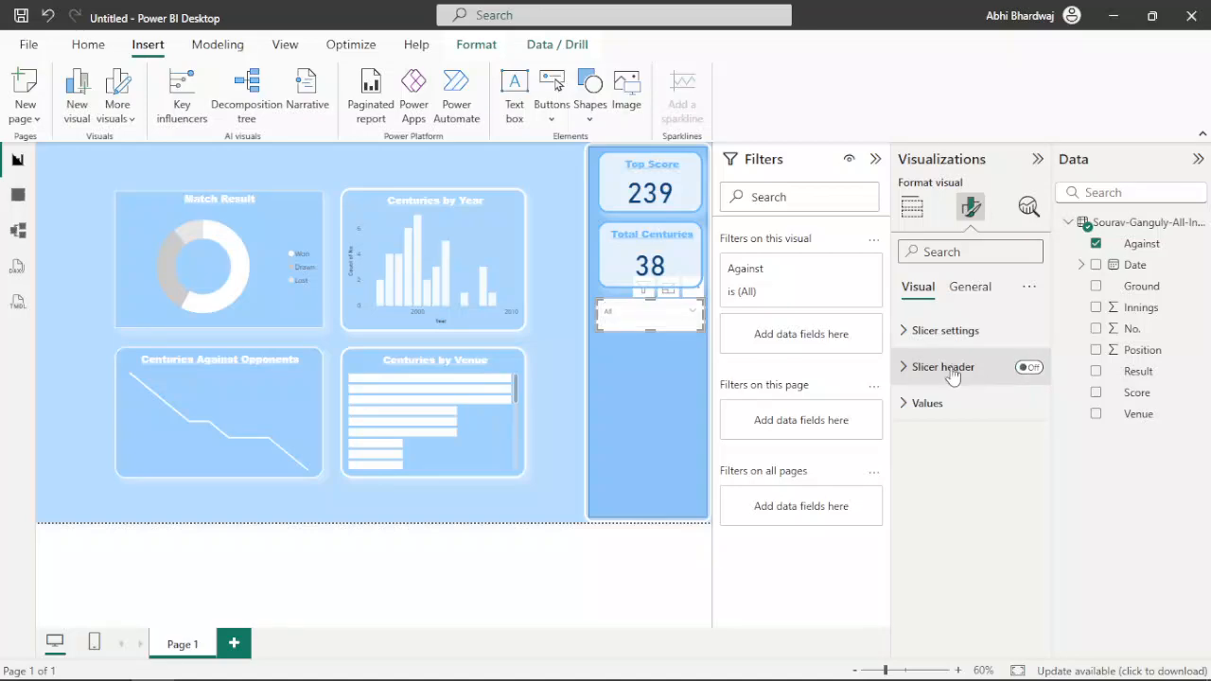
{"action": "left_click", "coordinate": [950, 333]}
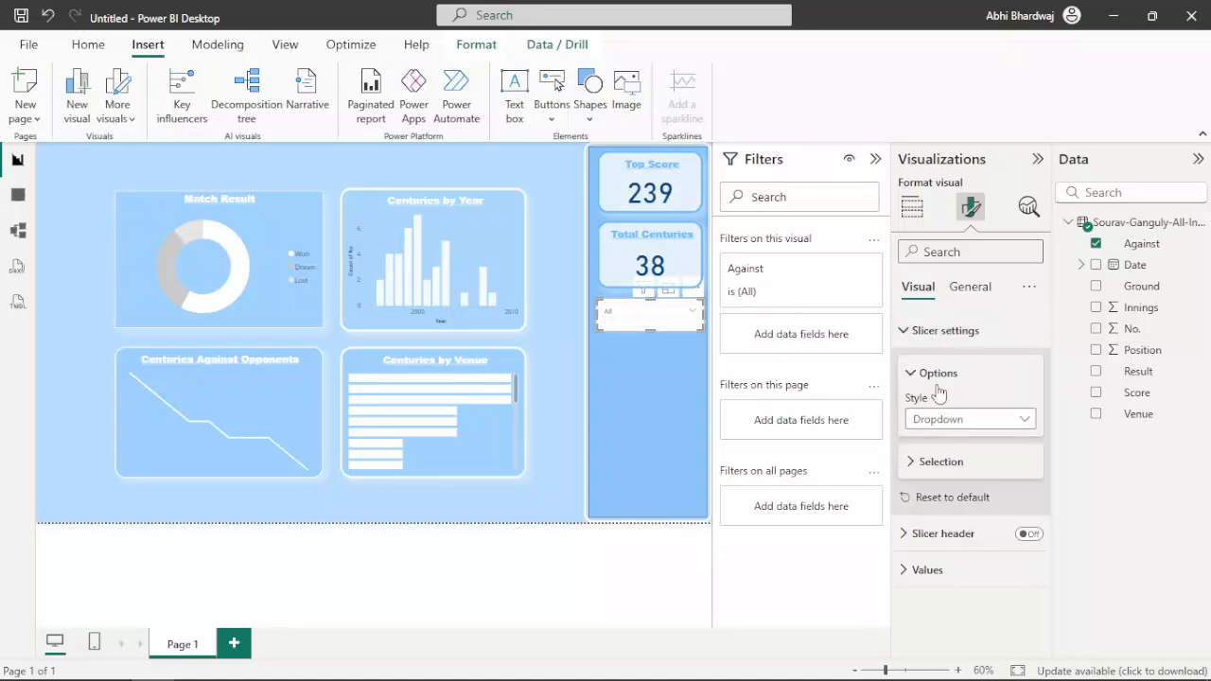
{"action": "left_click", "coordinate": [931, 461]}
{"action": "scroll", "coordinate": [953, 526], "scroll_direction": "down", "scroll_amount": 1}
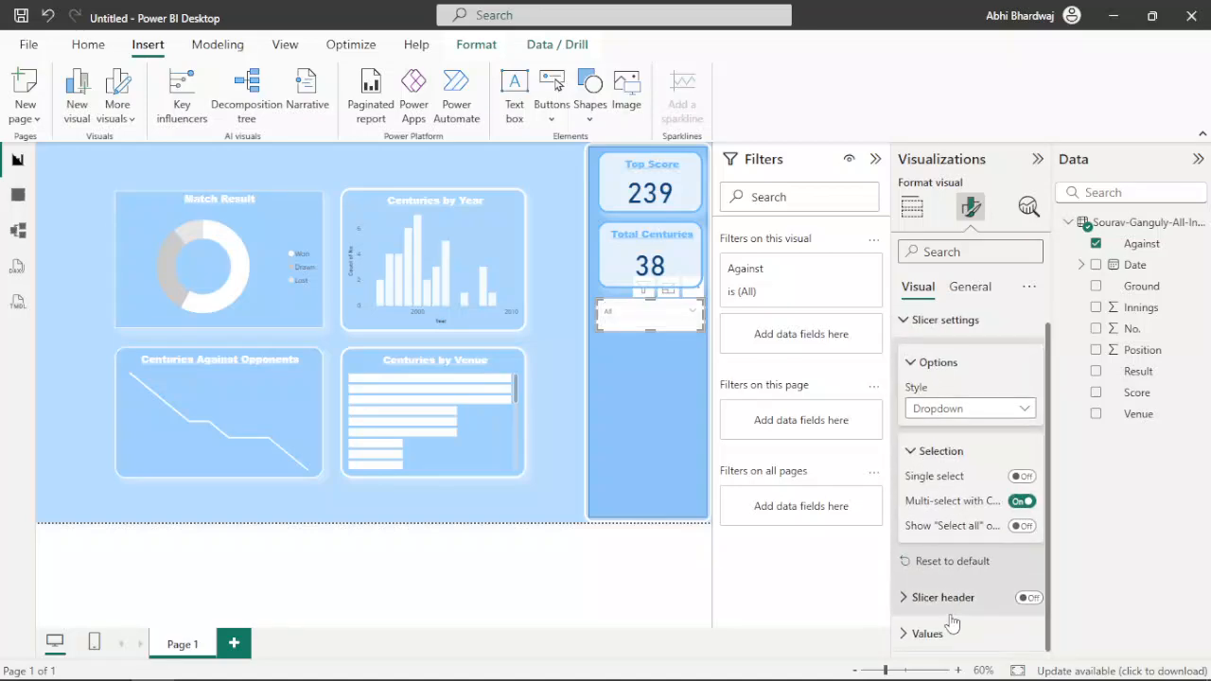
Step: Turn on the Against slicer's title and open its background effect settings
{"action": "left_click", "coordinate": [970, 286]}
{"action": "left_click", "coordinate": [1028, 368]}
{"action": "left_click", "coordinate": [969, 378]}
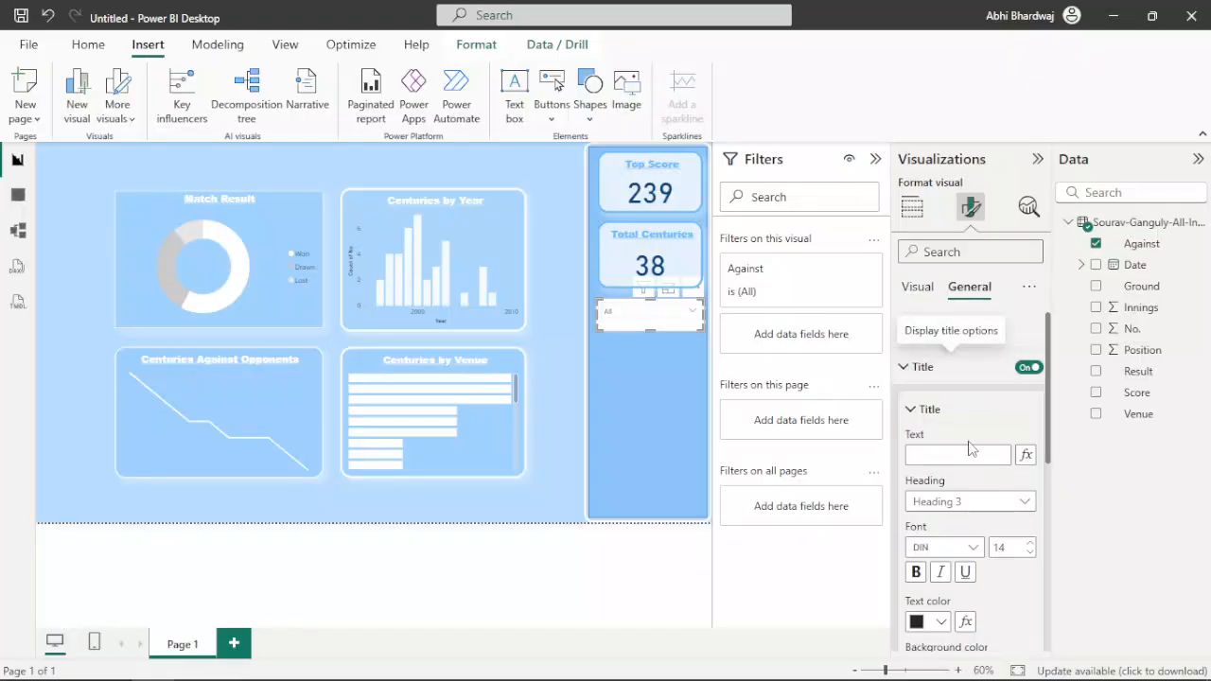
{"action": "scroll", "coordinate": [950, 568], "scroll_direction": "down", "scroll_amount": 3}
{"action": "left_click", "coordinate": [960, 547]}
{"action": "scroll", "coordinate": [956, 534], "scroll_direction": "down", "scroll_amount": 3}
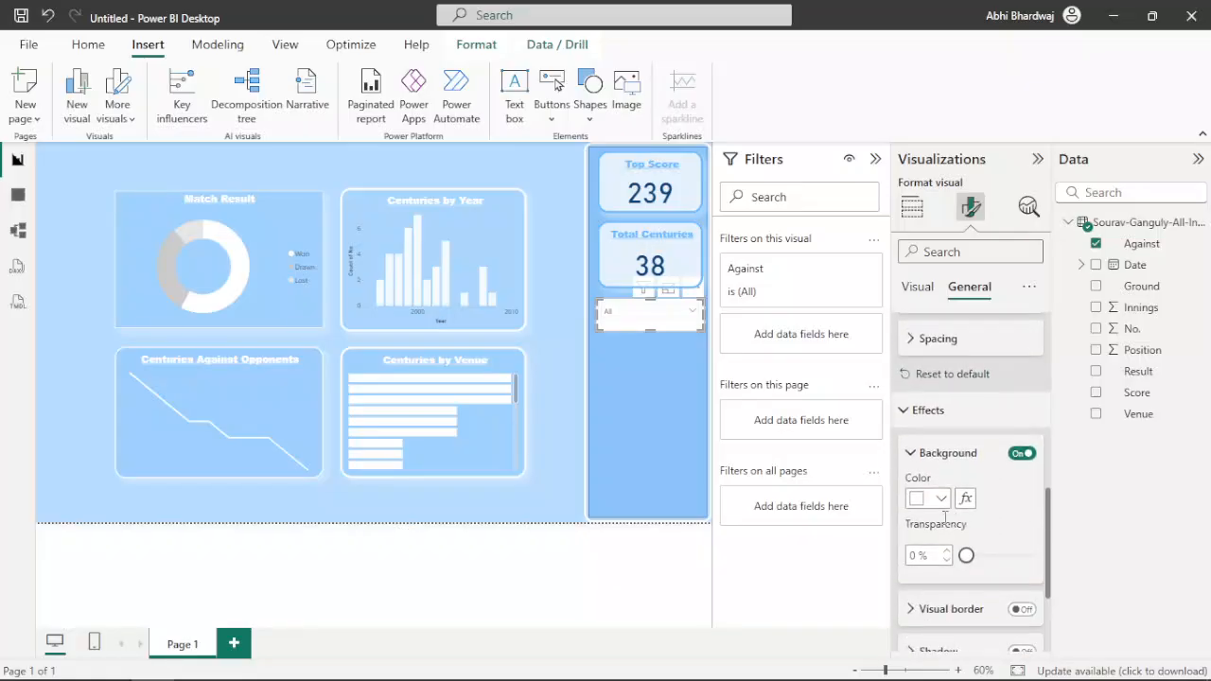
Step: Try a light blue background with 64% transparency on the Against slicer
{"action": "left_click", "coordinate": [933, 502]}
{"action": "left_click", "coordinate": [948, 417]}
{"action": "left_click_drag", "start_coordinate": [966, 555], "coordinate": [1008, 560]}
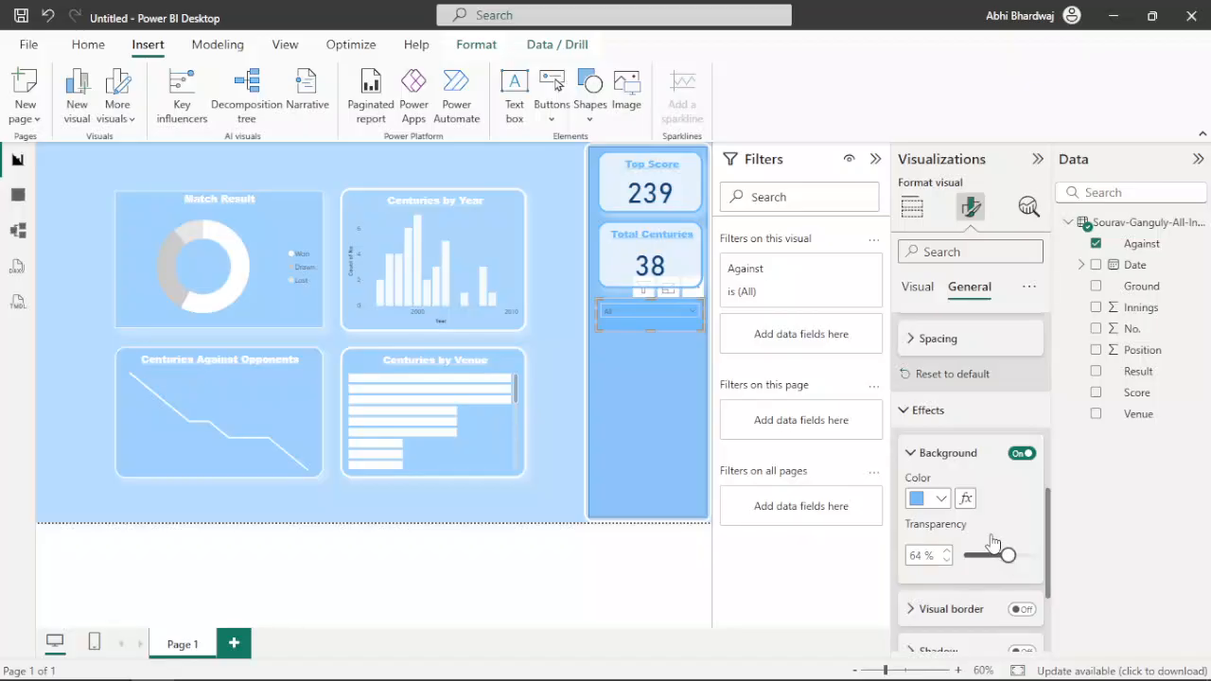
Step: Set the Against slicer's background to white with about 20% transparency, using the Total Centuries card as reference
{"action": "left_click", "coordinate": [937, 499]}
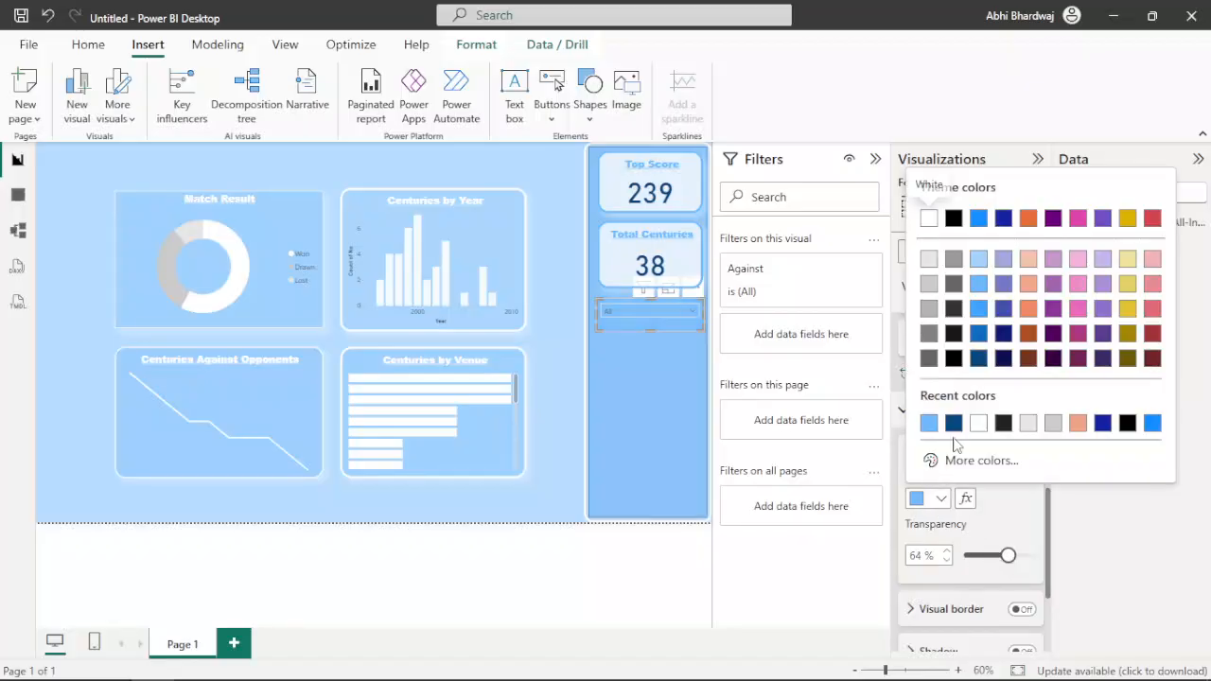
{"action": "left_click", "coordinate": [921, 214]}
{"action": "left_click_drag", "start_coordinate": [1008, 555], "coordinate": [963, 556]}
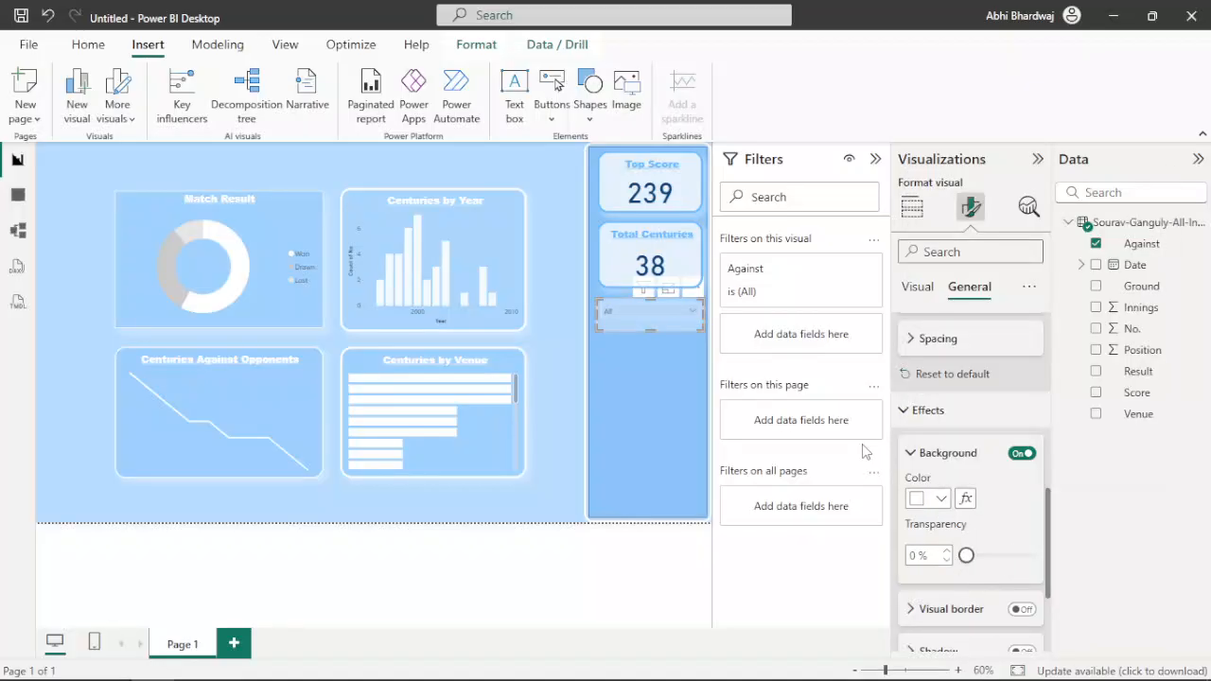
{"action": "left_click", "coordinate": [673, 260]}
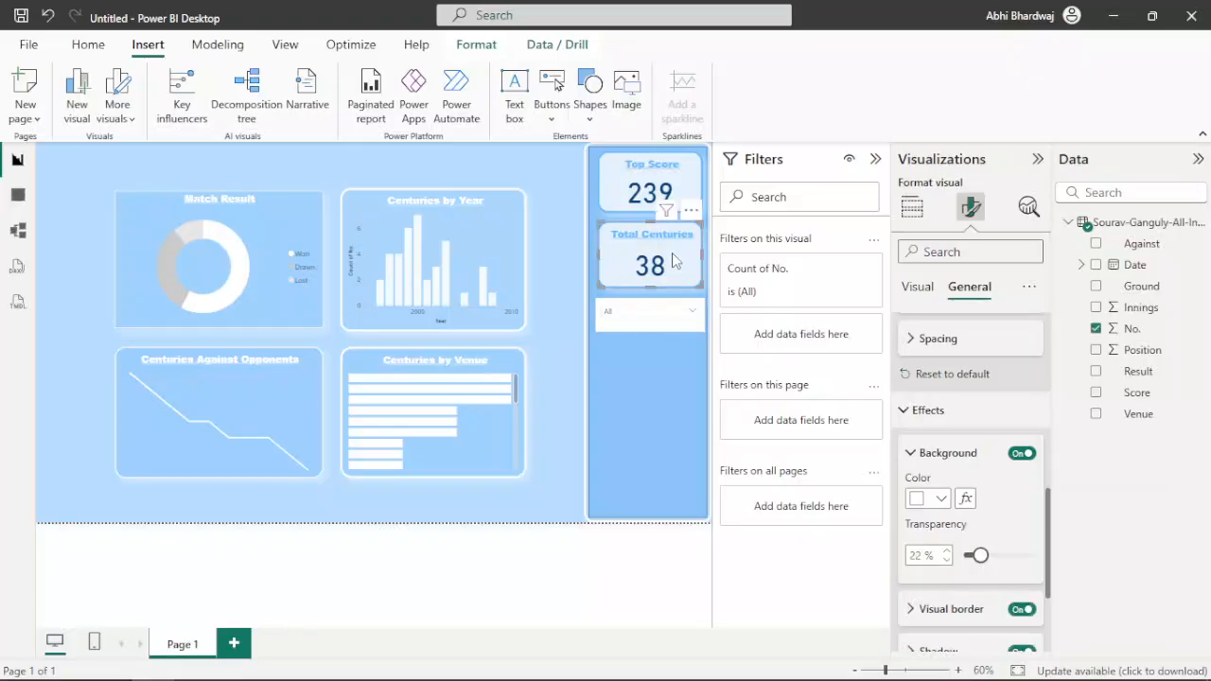
{"action": "left_click", "coordinate": [643, 312]}
{"action": "left_click", "coordinate": [643, 308]}
{"action": "left_click_drag", "start_coordinate": [966, 555], "coordinate": [984, 561]}
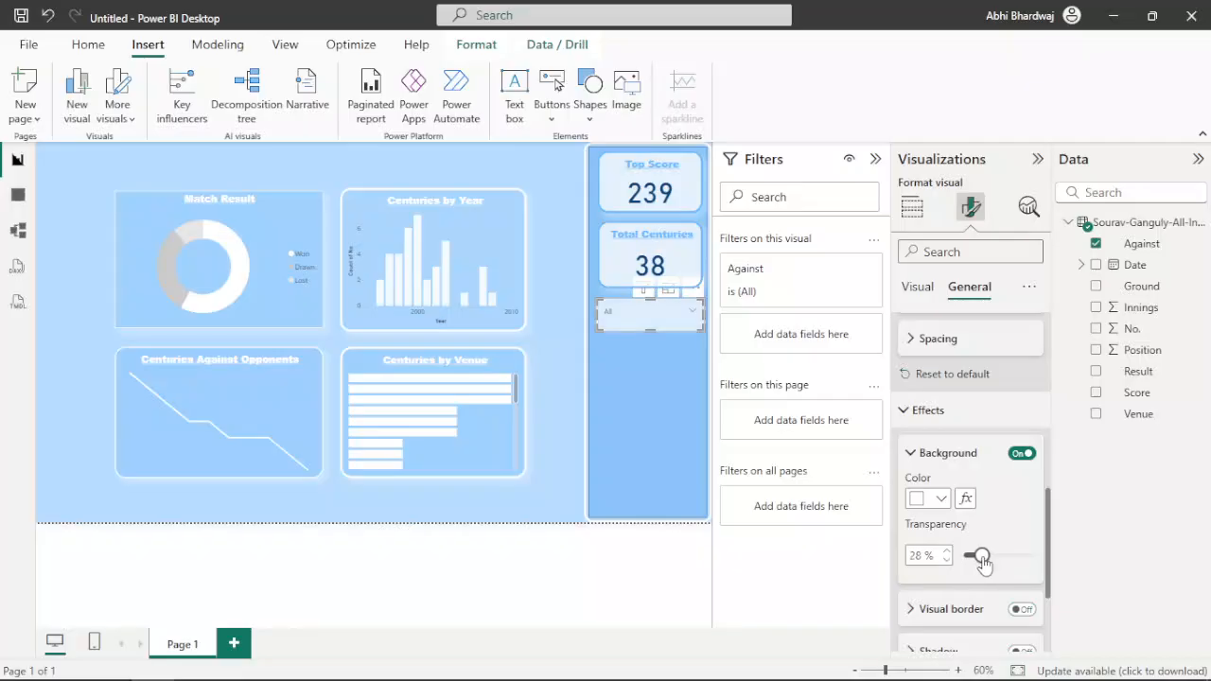
Step: Give the Against slicer a light blue border with 19 px rounded corners and a width of 4 px
{"action": "left_click", "coordinate": [1022, 608]}
{"action": "scroll", "coordinate": [984, 567], "scroll_direction": "down", "scroll_amount": 3}
{"action": "left_click", "coordinate": [957, 454]}
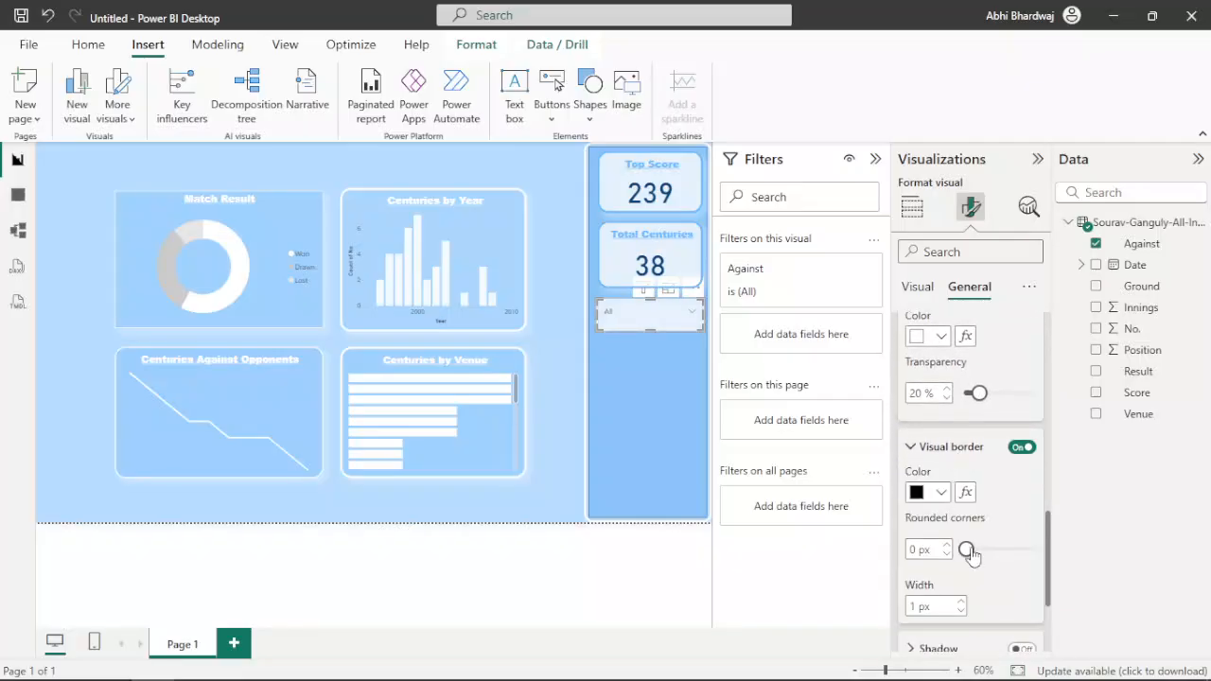
{"action": "left_click", "coordinate": [929, 494]}
{"action": "left_click", "coordinate": [949, 419]}
{"action": "left_click_drag", "start_coordinate": [966, 550], "coordinate": [1010, 556]}
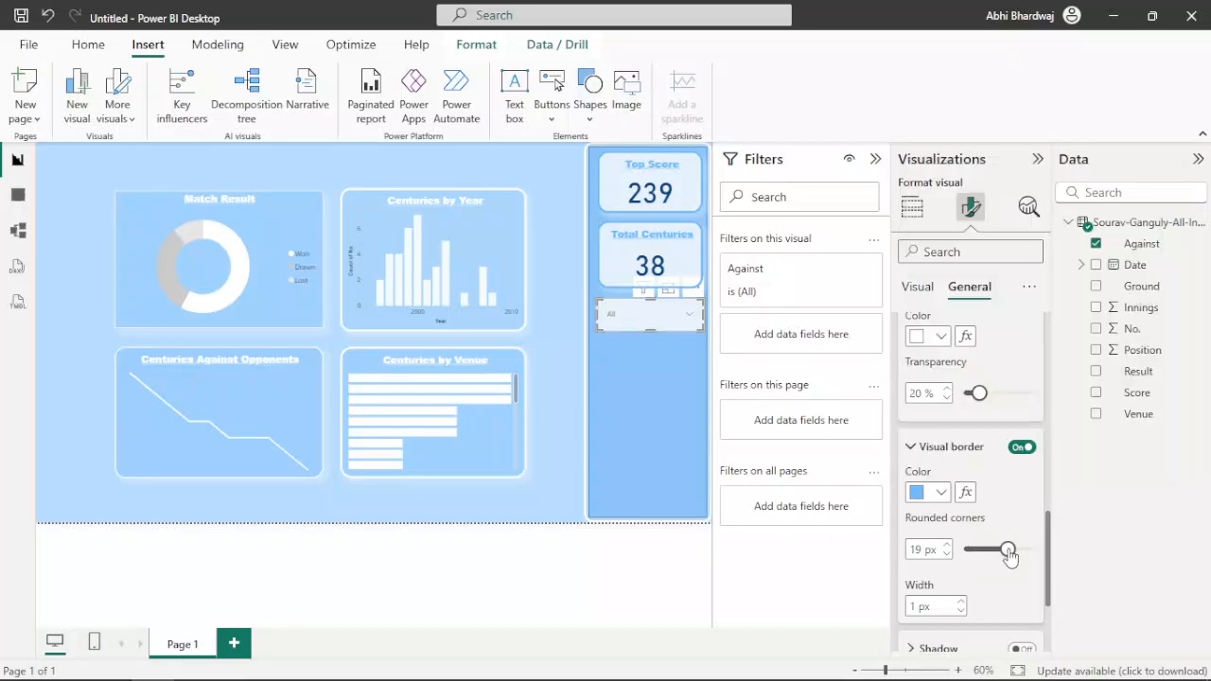
{"action": "left_click", "coordinate": [963, 602]}
Step: Turn on the Against slicer's shadow and color it light blue
{"action": "scroll", "coordinate": [965, 608], "scroll_direction": "down", "scroll_amount": 2}
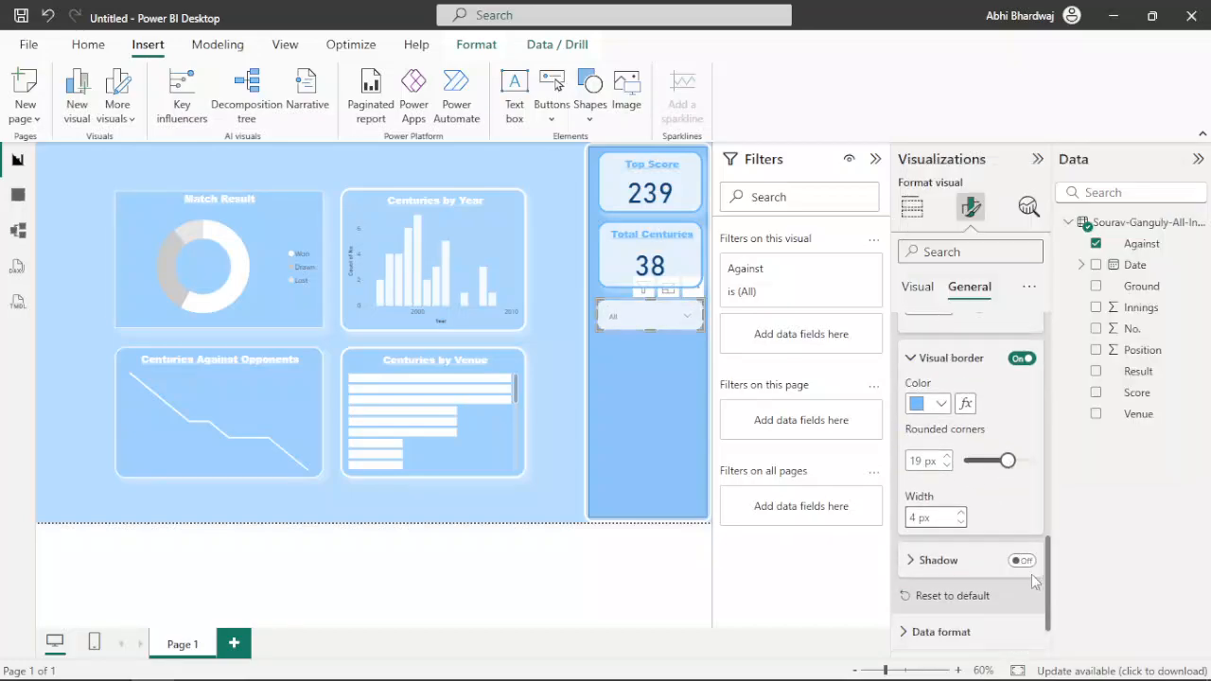
{"action": "left_click", "coordinate": [1022, 562]}
{"action": "scroll", "coordinate": [949, 567], "scroll_direction": "down", "scroll_amount": 2}
{"action": "scroll", "coordinate": [947, 554], "scroll_direction": "down", "scroll_amount": 1}
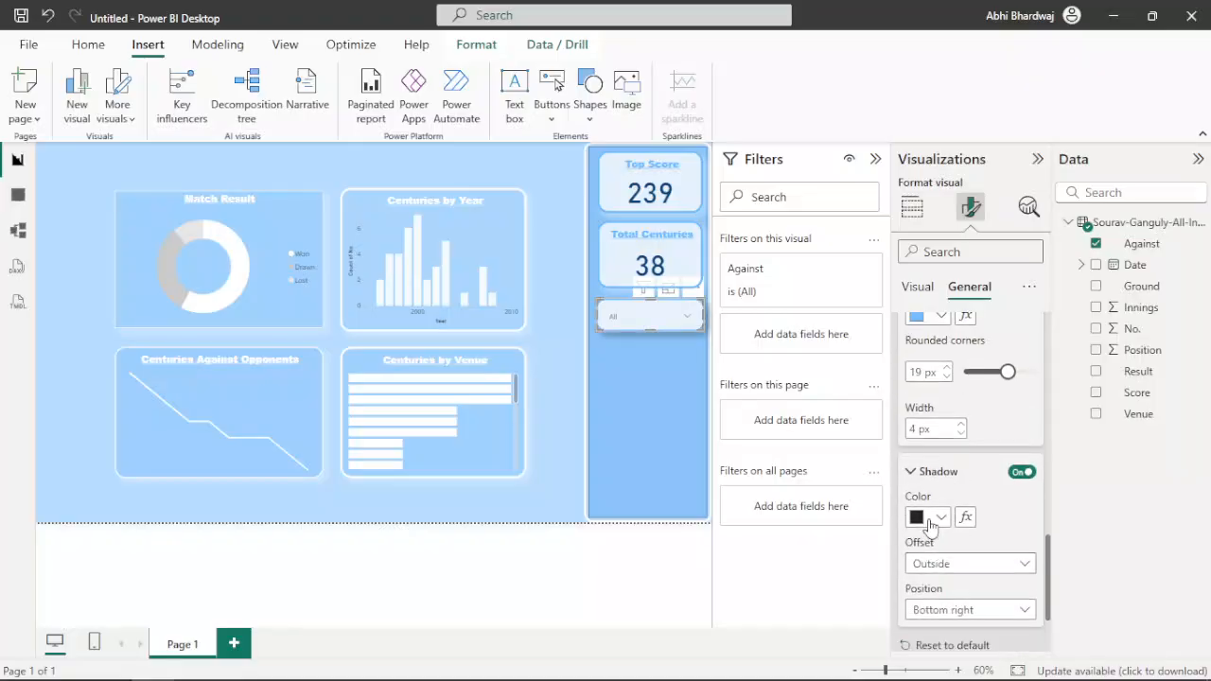
{"action": "left_click", "coordinate": [931, 518]}
{"action": "left_click", "coordinate": [933, 438]}
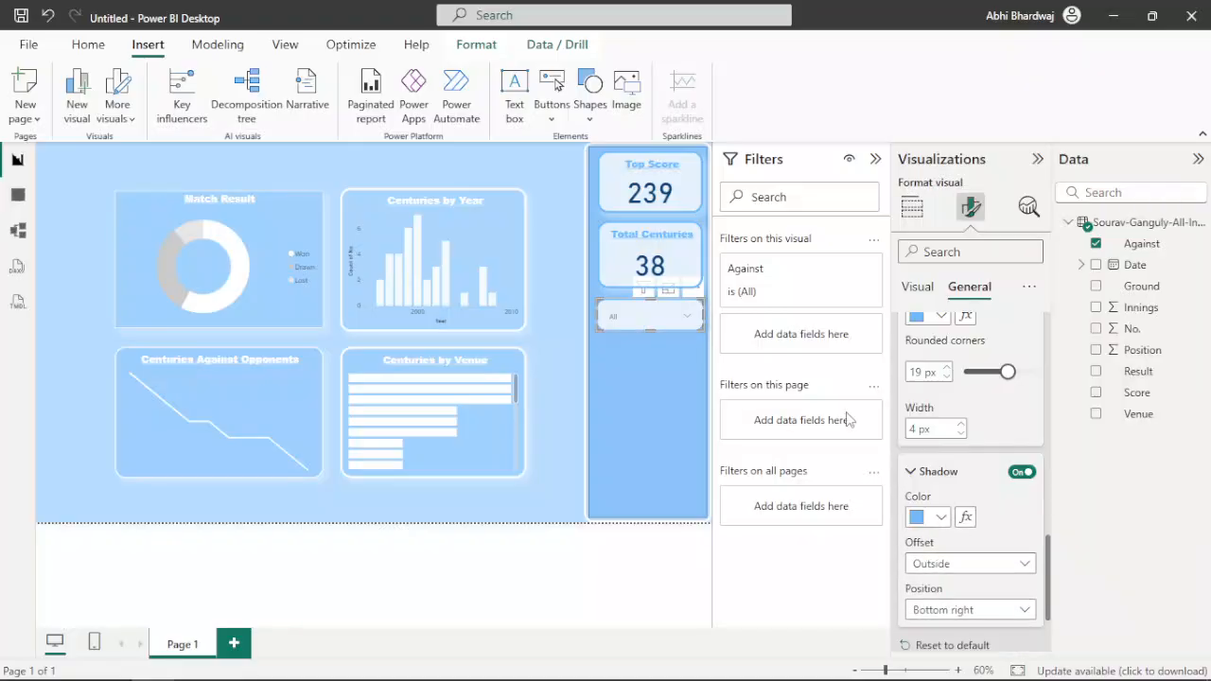
{"action": "left_click", "coordinate": [689, 382]}
{"action": "left_click", "coordinate": [566, 383]}
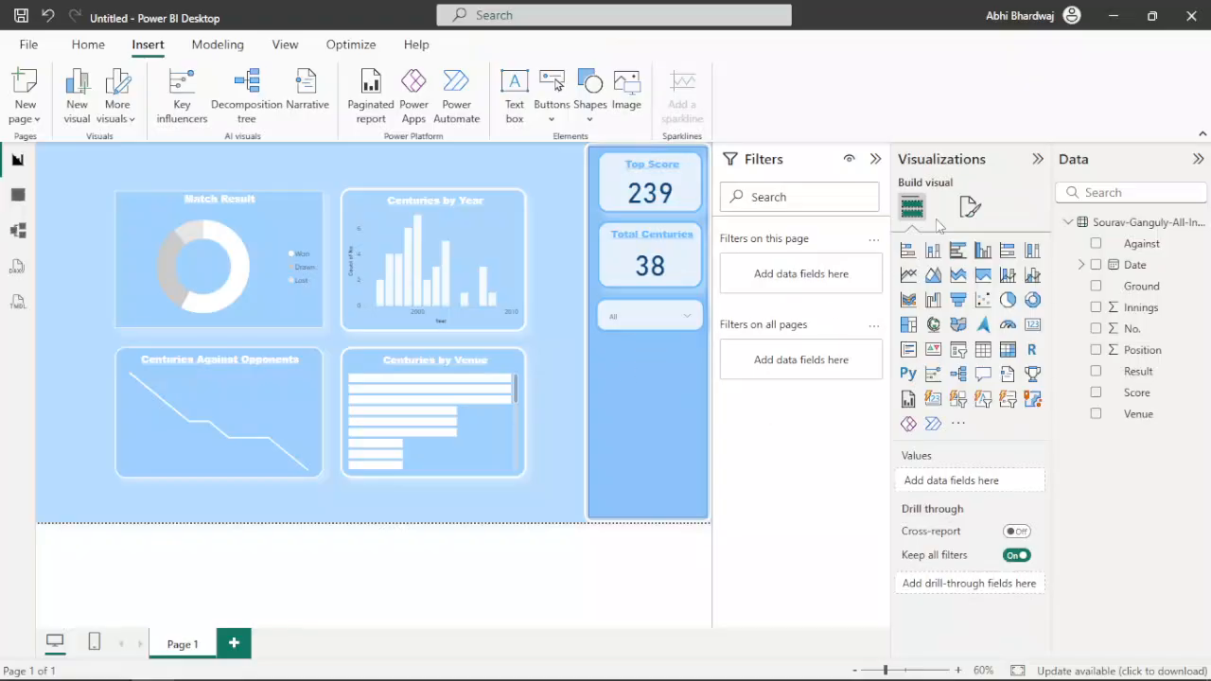
Step: Check the list of opponents in the Against slicer's dropdown
{"action": "left_click", "coordinate": [969, 206]}
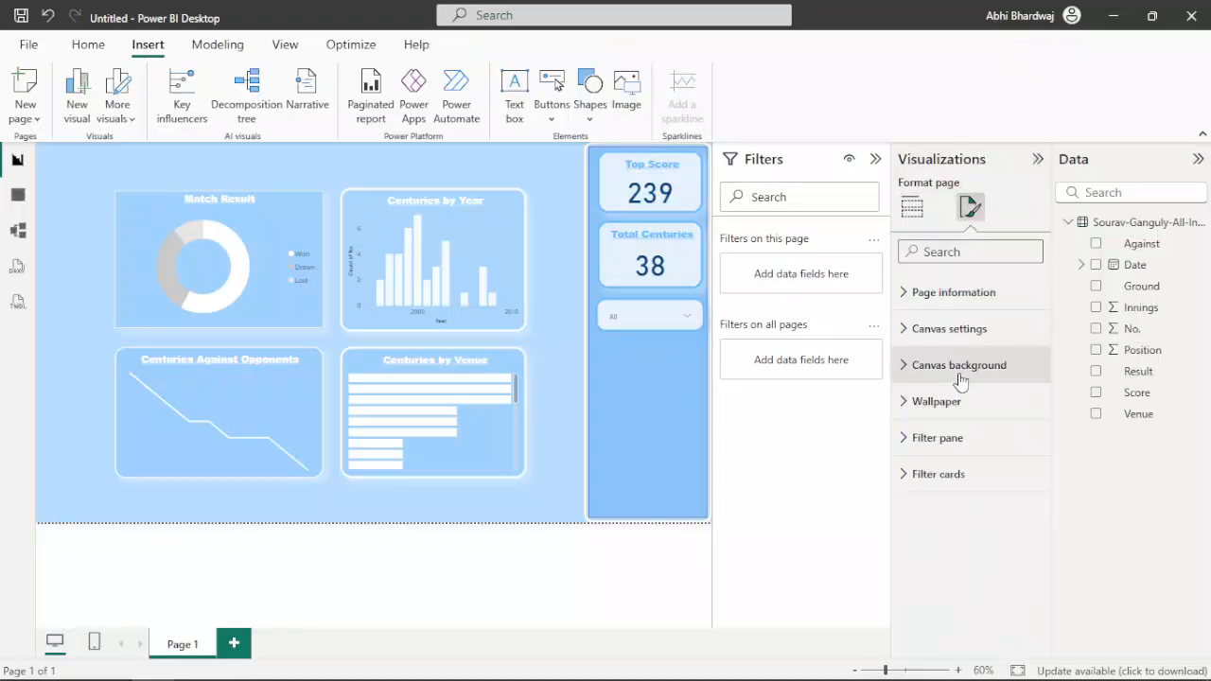
{"action": "left_click", "coordinate": [686, 319]}
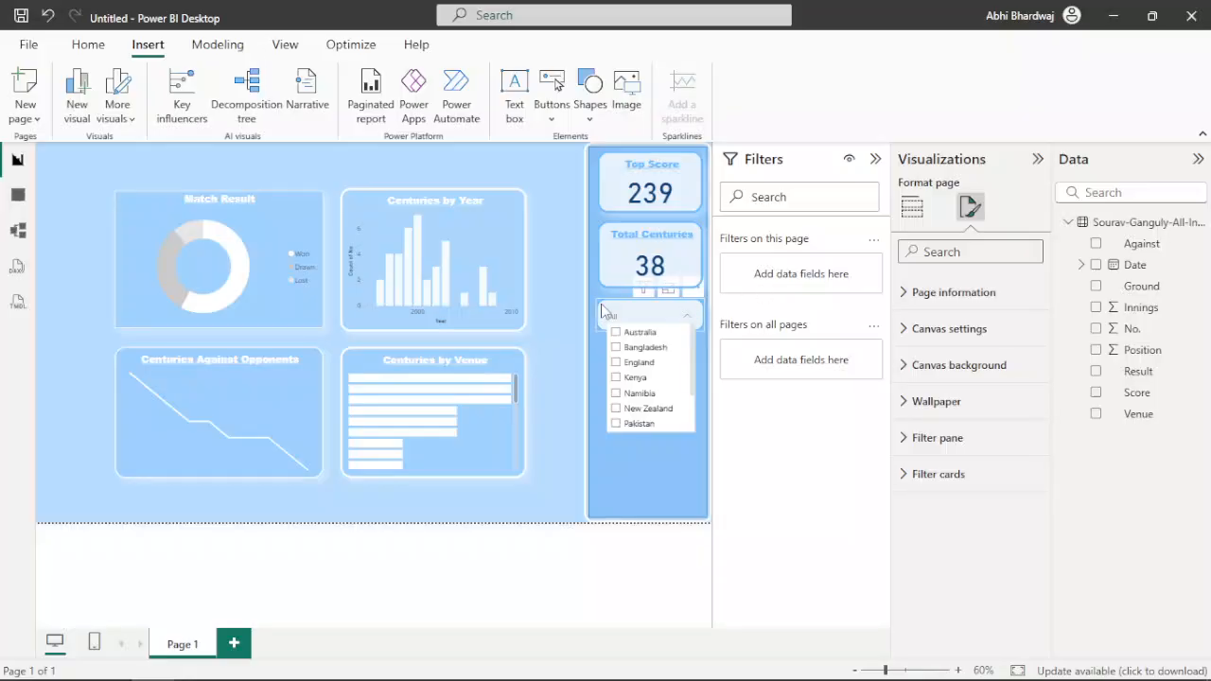
{"action": "left_click", "coordinate": [686, 315]}
Step: Set the font color of the Against slicer's values to dark blue
{"action": "left_click", "coordinate": [969, 286]}
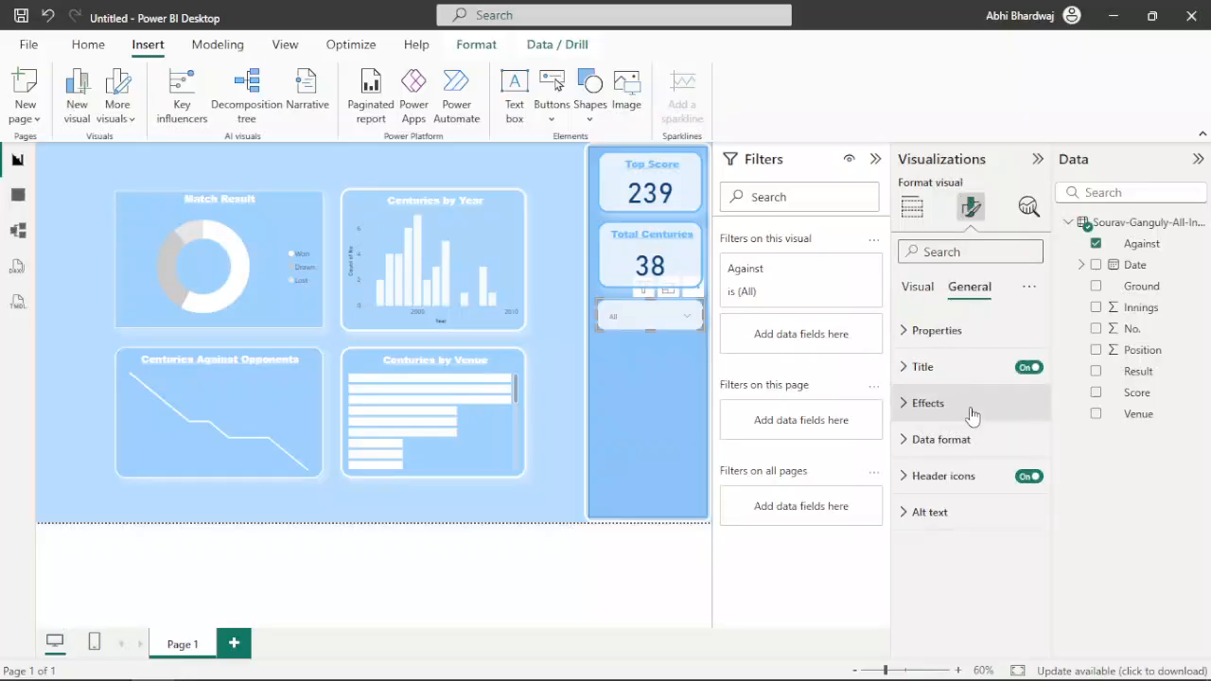
{"action": "left_click", "coordinate": [917, 289]}
{"action": "left_click", "coordinate": [944, 405]}
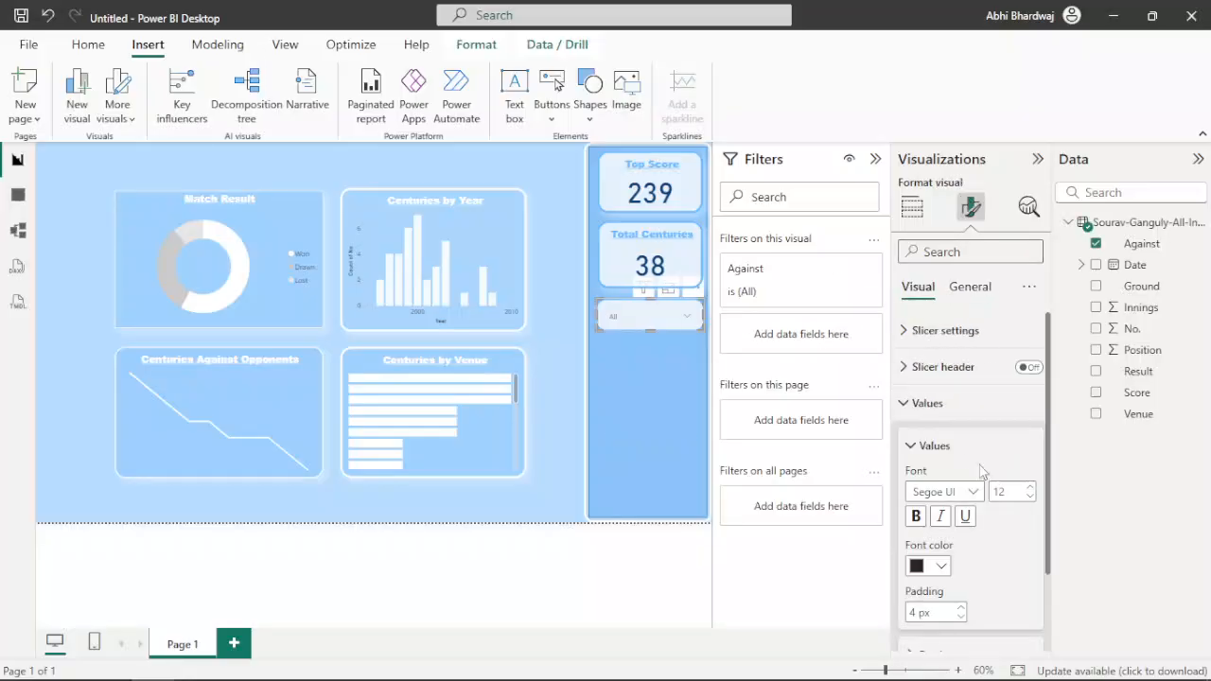
{"action": "left_click", "coordinate": [934, 566]}
{"action": "left_click", "coordinate": [954, 490]}
{"action": "left_click", "coordinate": [942, 566]}
{"action": "left_click", "coordinate": [978, 490]}
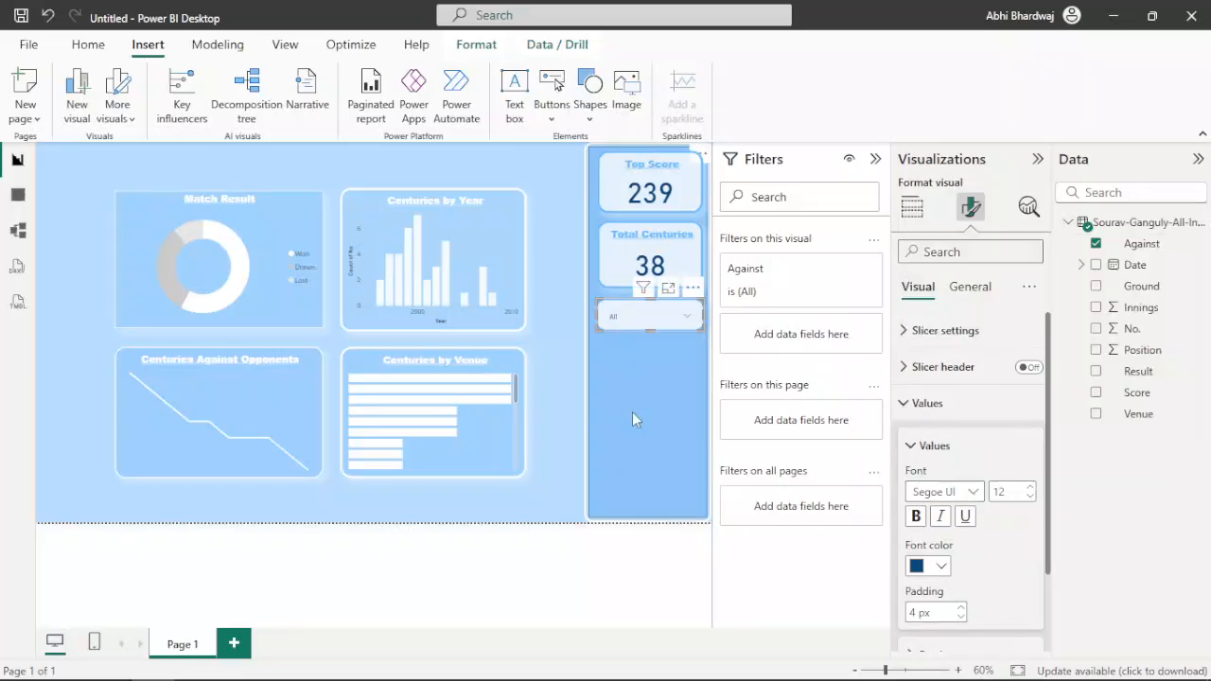
Step: Set the font of the Against slicer's values to Arial Black
{"action": "left_click", "coordinate": [946, 492]}
{"action": "scroll", "coordinate": [964, 248], "scroll_direction": "up", "scroll_amount": 3}
{"action": "left_click", "coordinate": [960, 225]}
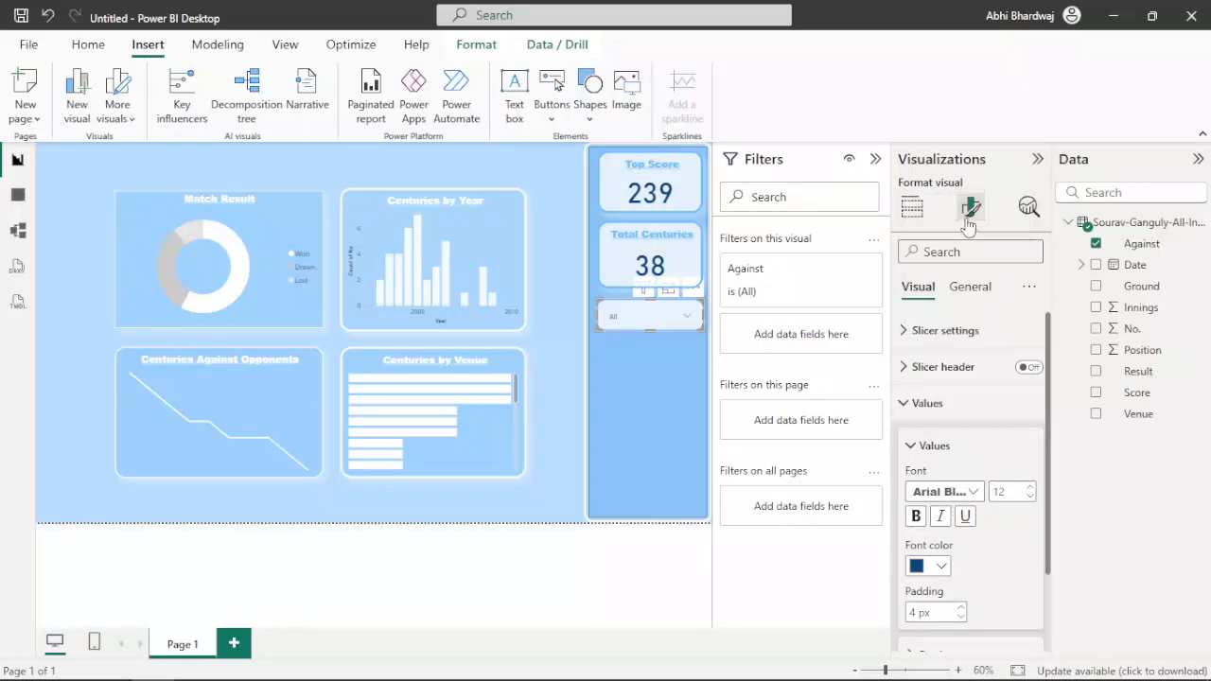
{"action": "double_click", "coordinate": [575, 362]}
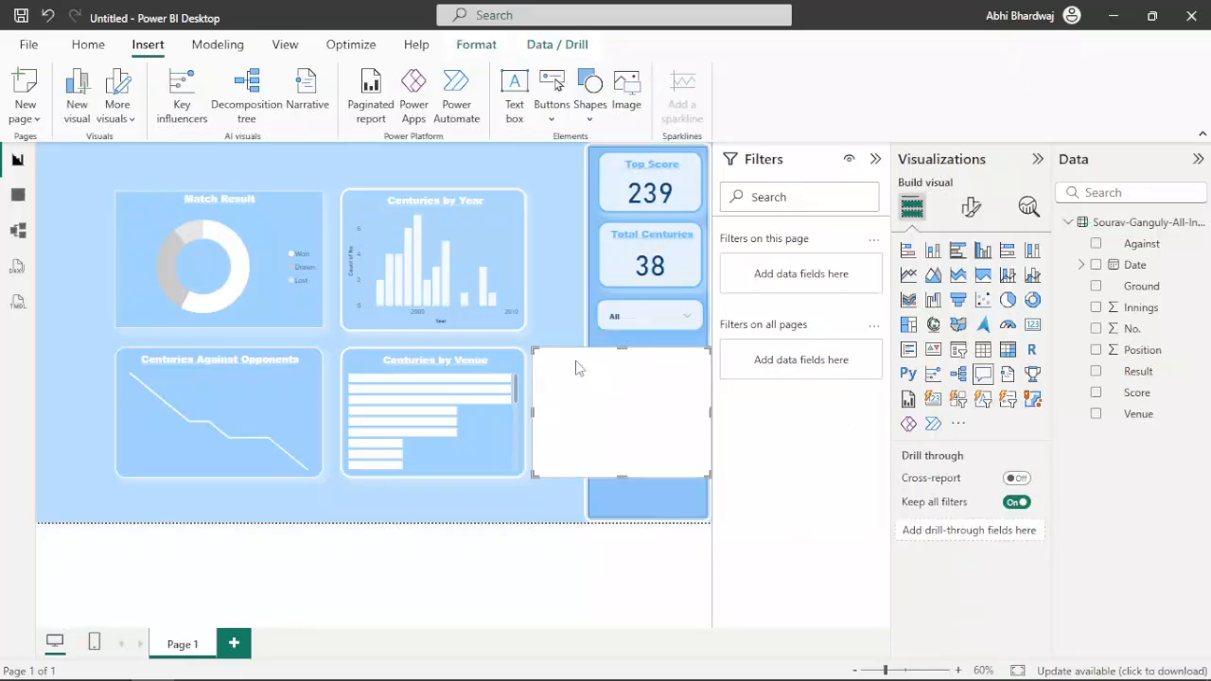
{"action": "left_click", "coordinate": [698, 341]}
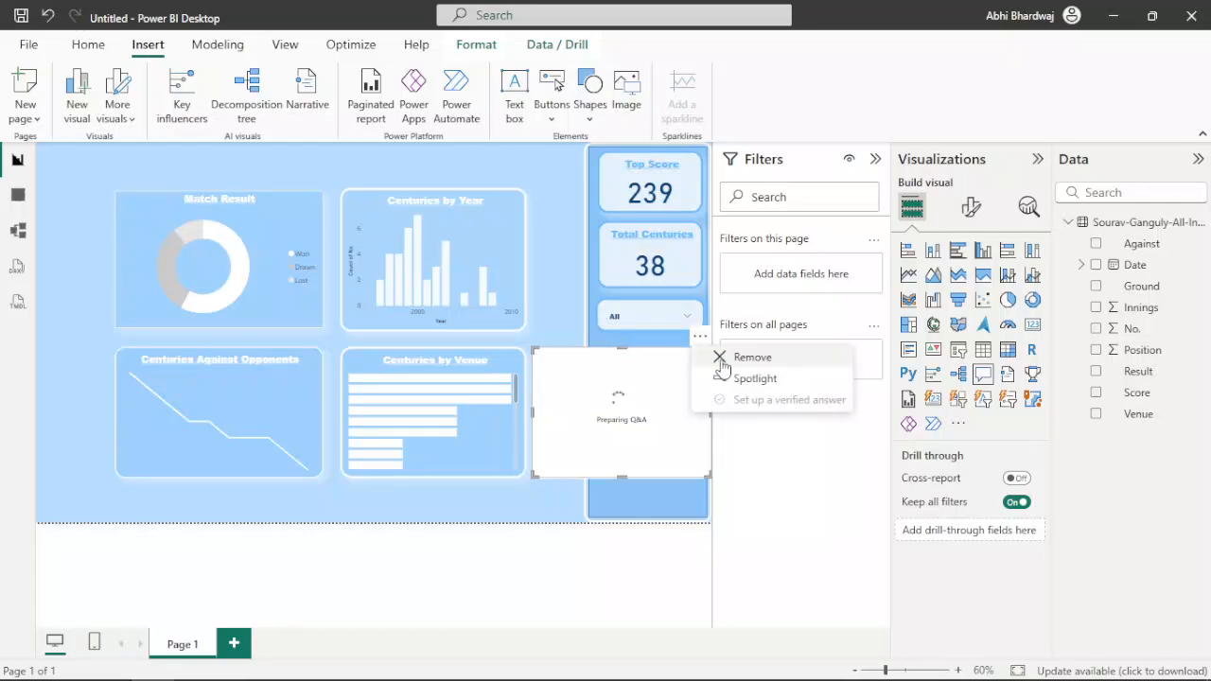
{"action": "left_click", "coordinate": [733, 355]}
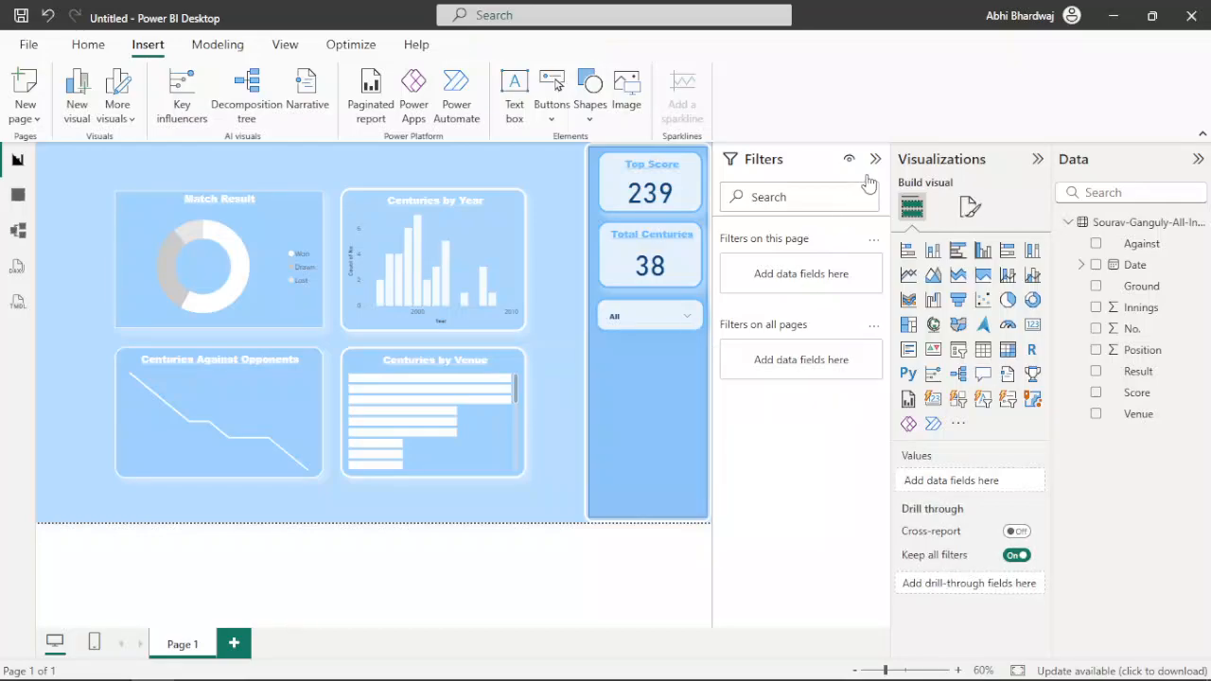
Step: Collapse the Filters, Visualizations and Data panes to give the report page more room
{"action": "left_click", "coordinate": [1037, 159]}
{"action": "left_click", "coordinate": [1007, 159]}
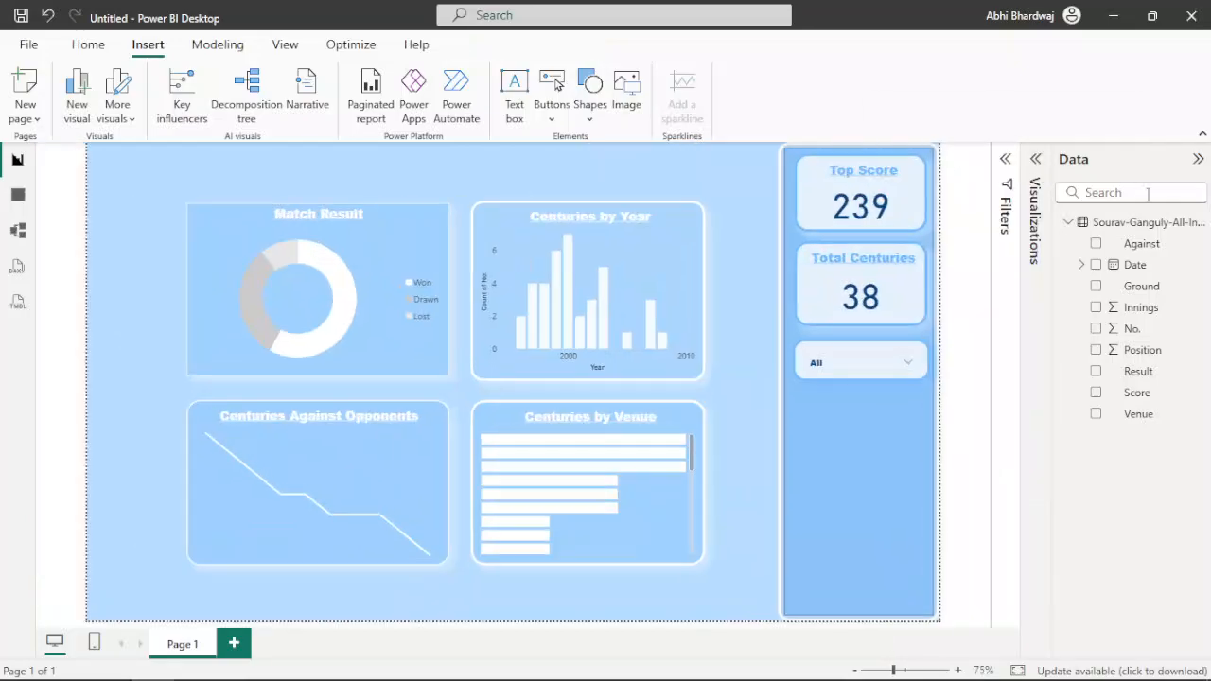
{"action": "left_click", "coordinate": [1196, 162]}
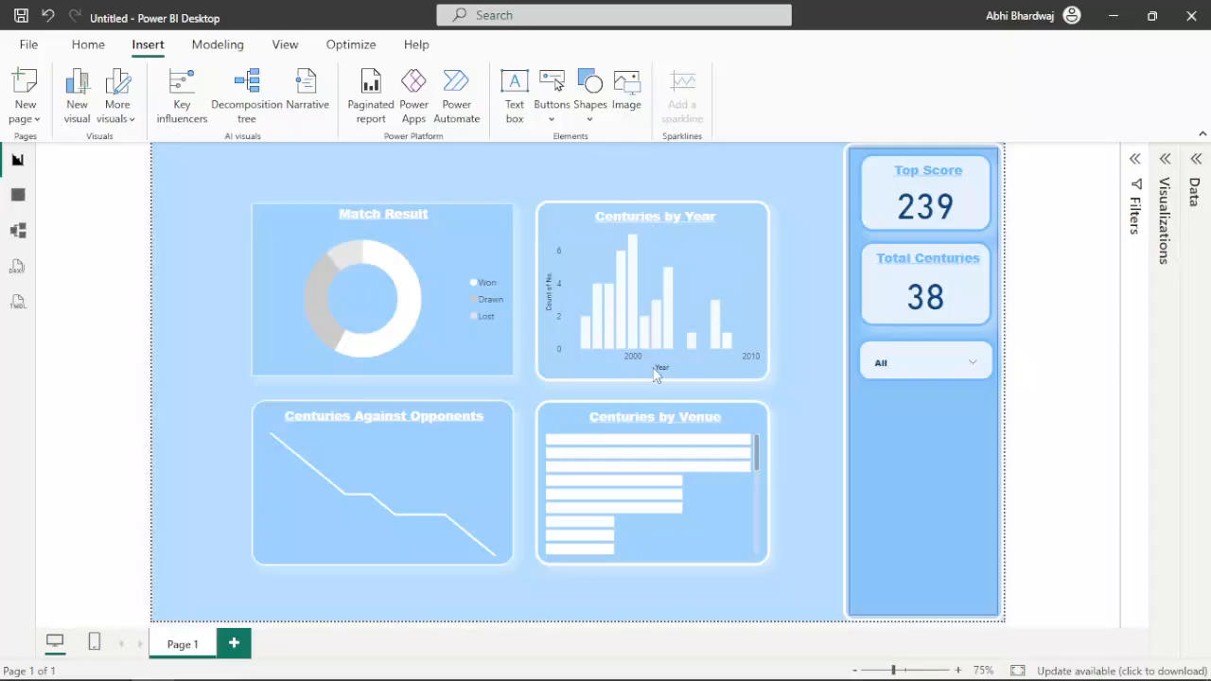
Step: Turn off the Y-axis title and values of the Centuries by Year chart
{"action": "left_click", "coordinate": [732, 258]}
{"action": "left_click", "coordinate": [1164, 156]}
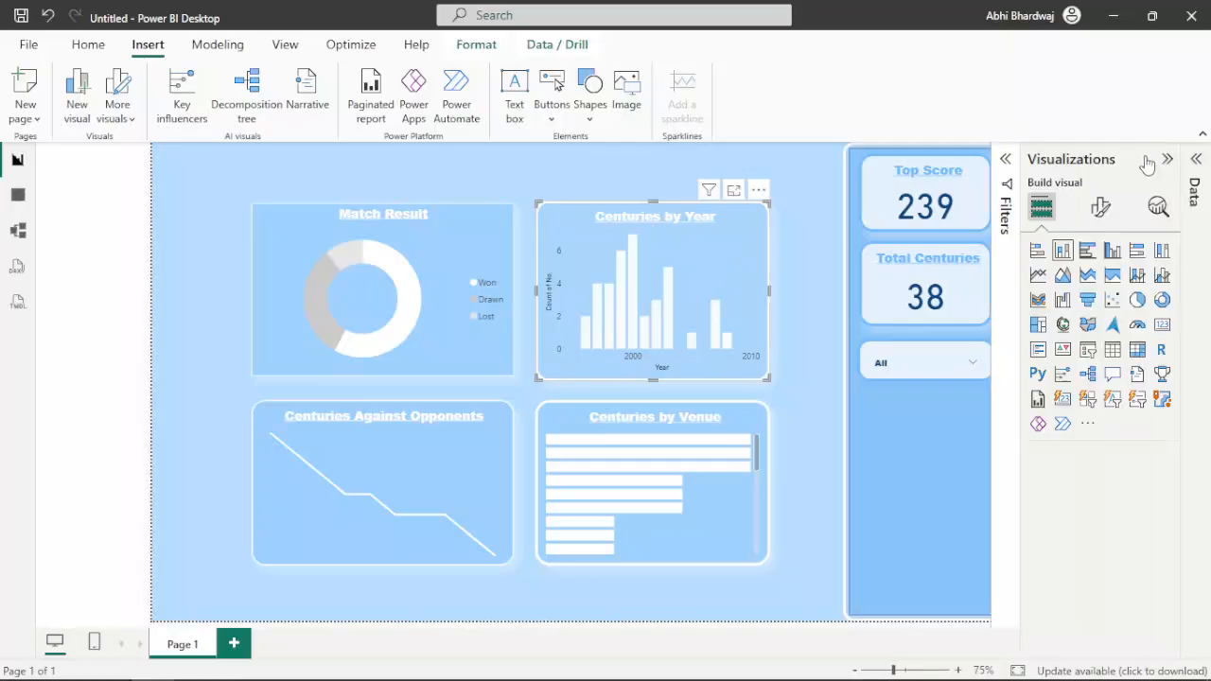
{"action": "left_click", "coordinate": [1102, 210]}
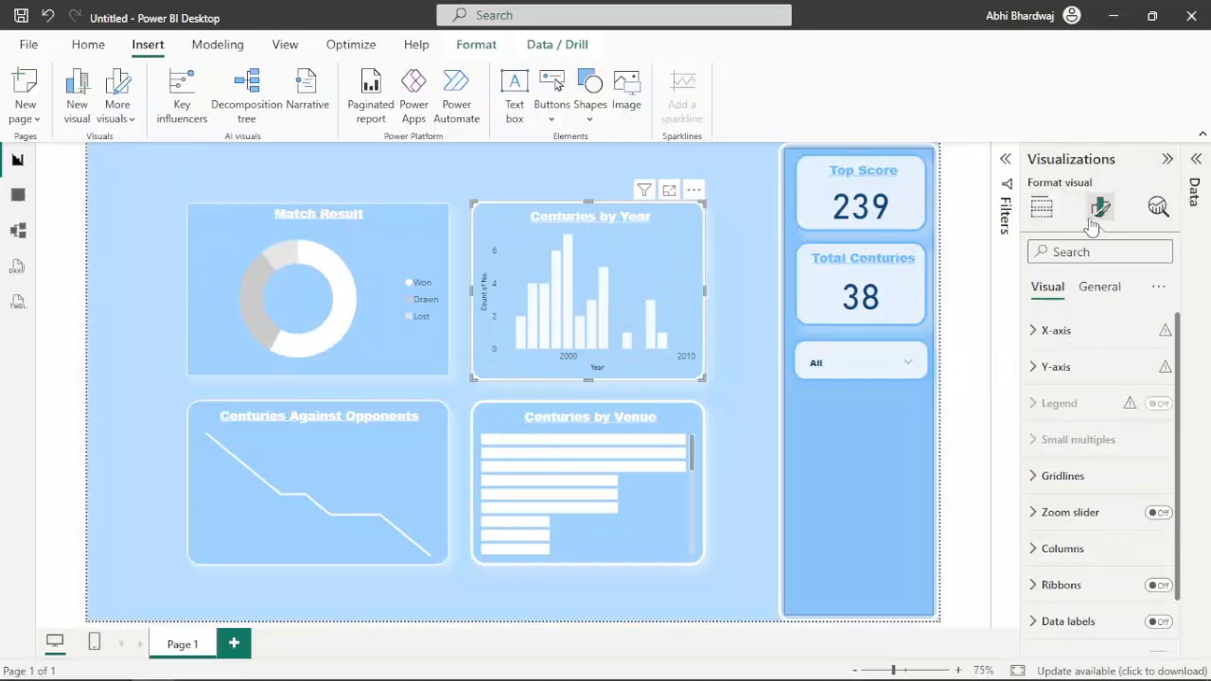
{"action": "left_click", "coordinate": [1050, 370]}
{"action": "scroll", "coordinate": [1115, 523], "scroll_direction": "down", "scroll_amount": 1}
{"action": "scroll", "coordinate": [1115, 523], "scroll_direction": "down", "scroll_amount": 1}
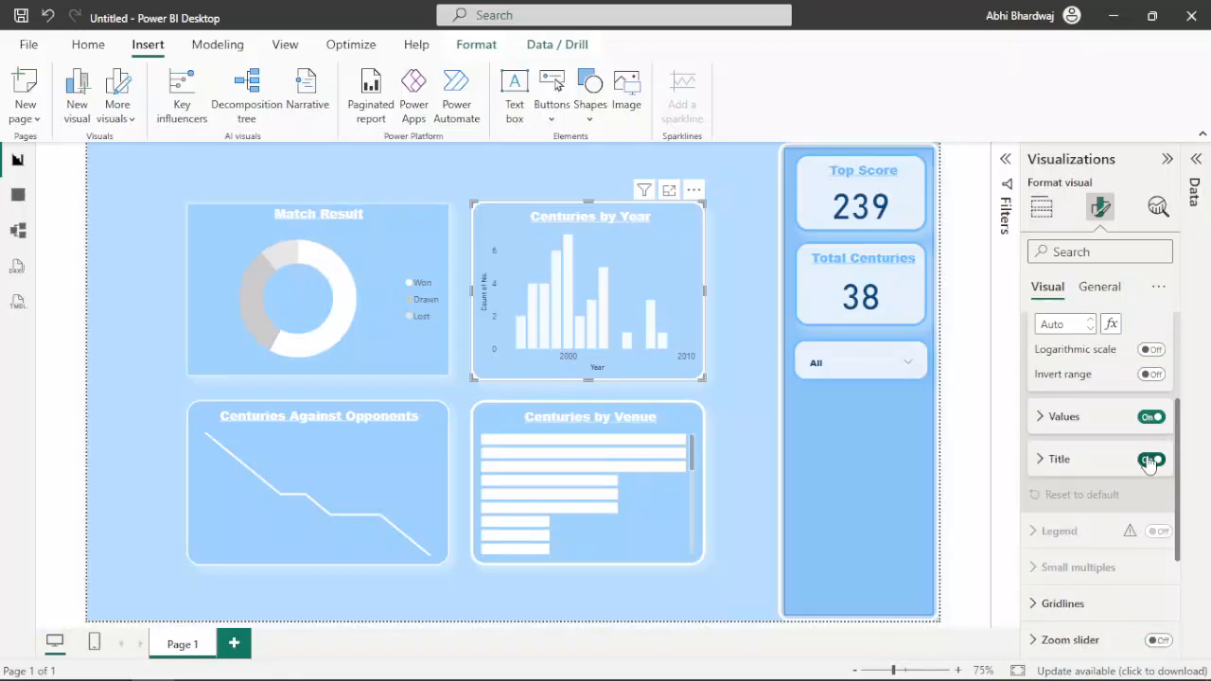
{"action": "left_click", "coordinate": [1150, 458]}
{"action": "left_click", "coordinate": [1150, 416]}
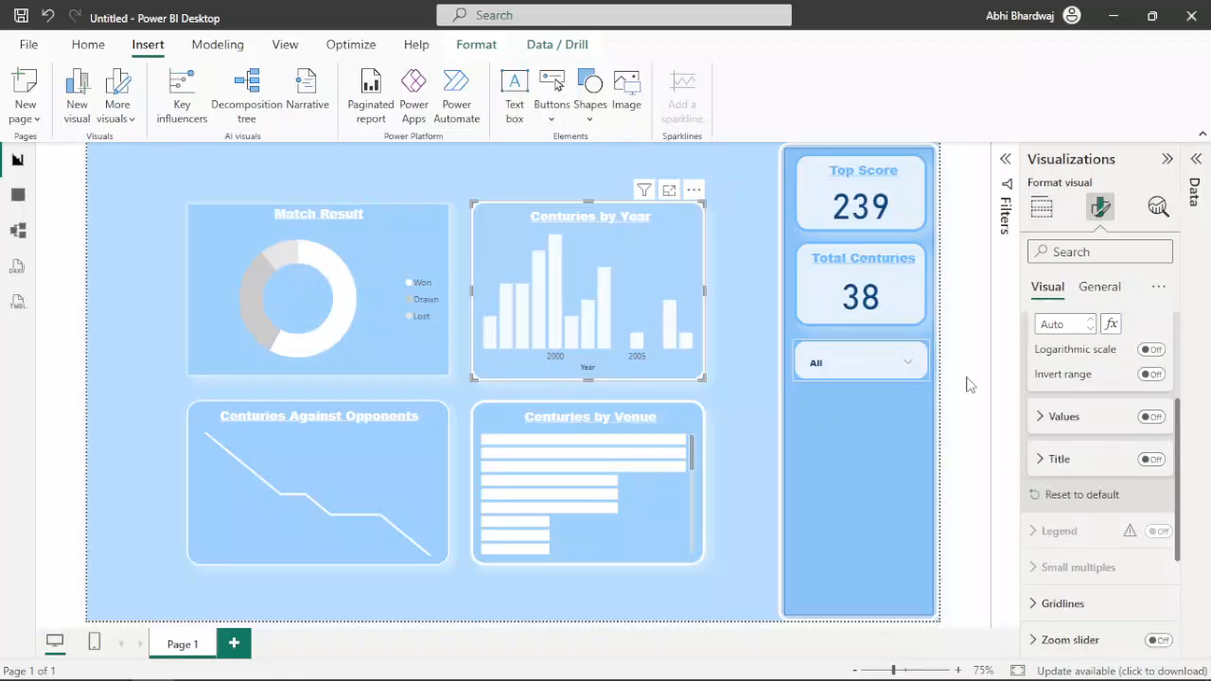
Step: Turn off the X-axis values and title of the Centuries by Year chart and collapse the formatting pane
{"action": "scroll", "coordinate": [1078, 463], "scroll_direction": "up", "scroll_amount": 3}
{"action": "left_click", "coordinate": [1078, 333]}
{"action": "scroll", "coordinate": [1076, 504], "scroll_direction": "down", "scroll_amount": 2}
{"action": "left_click", "coordinate": [1150, 440]}
{"action": "left_click", "coordinate": [1151, 483]}
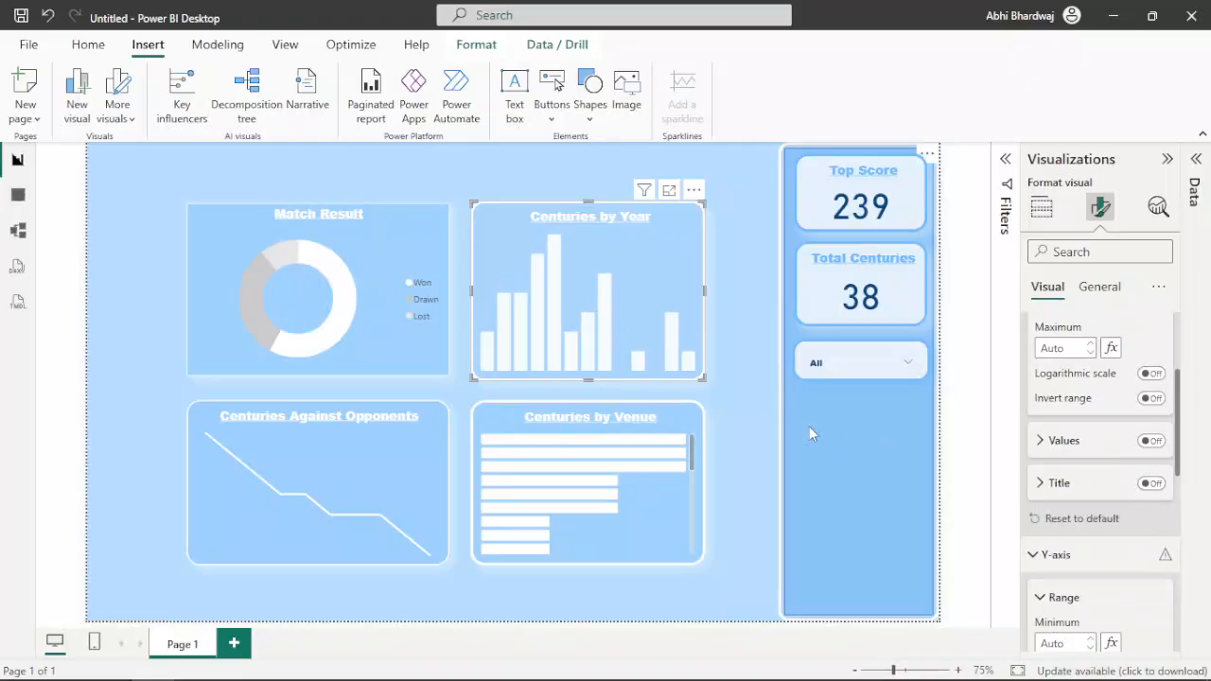
{"action": "left_click", "coordinate": [743, 355]}
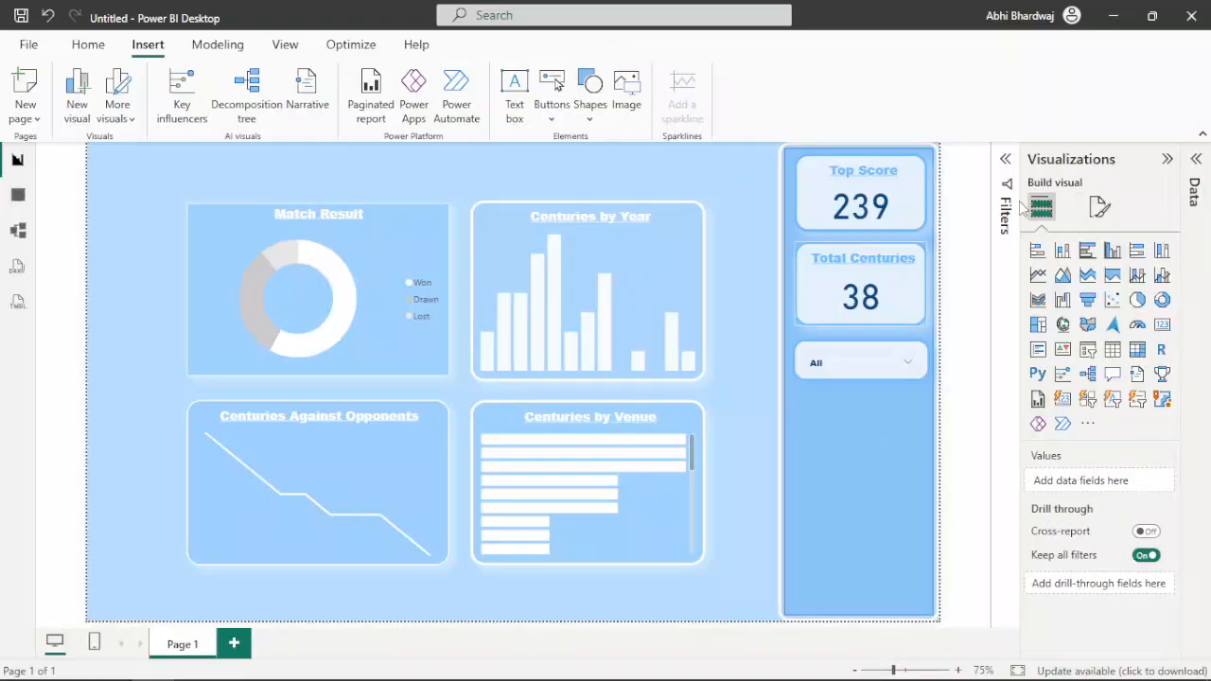
{"action": "left_click", "coordinate": [1166, 159]}
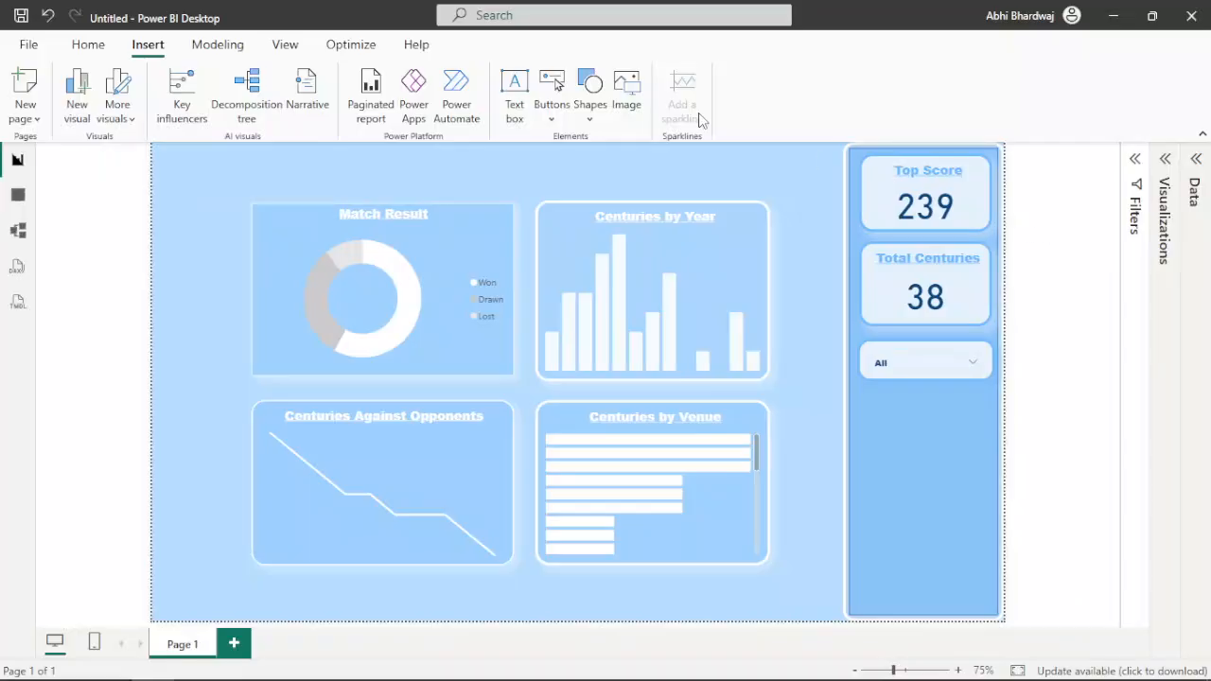
Step: Insert the cricketer collage image and resize and position it in the side band below the Against slicer
{"action": "left_click", "coordinate": [617, 87]}
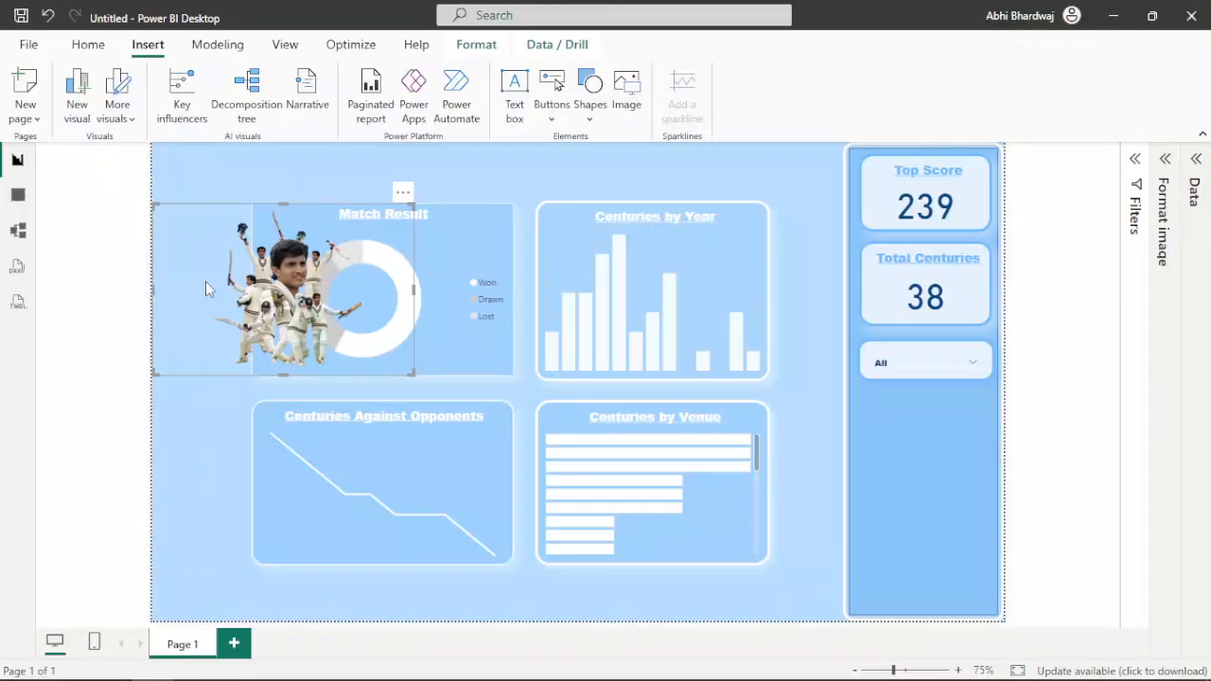
{"action": "left_click_drag", "start_coordinate": [209, 289], "coordinate": [794, 506]}
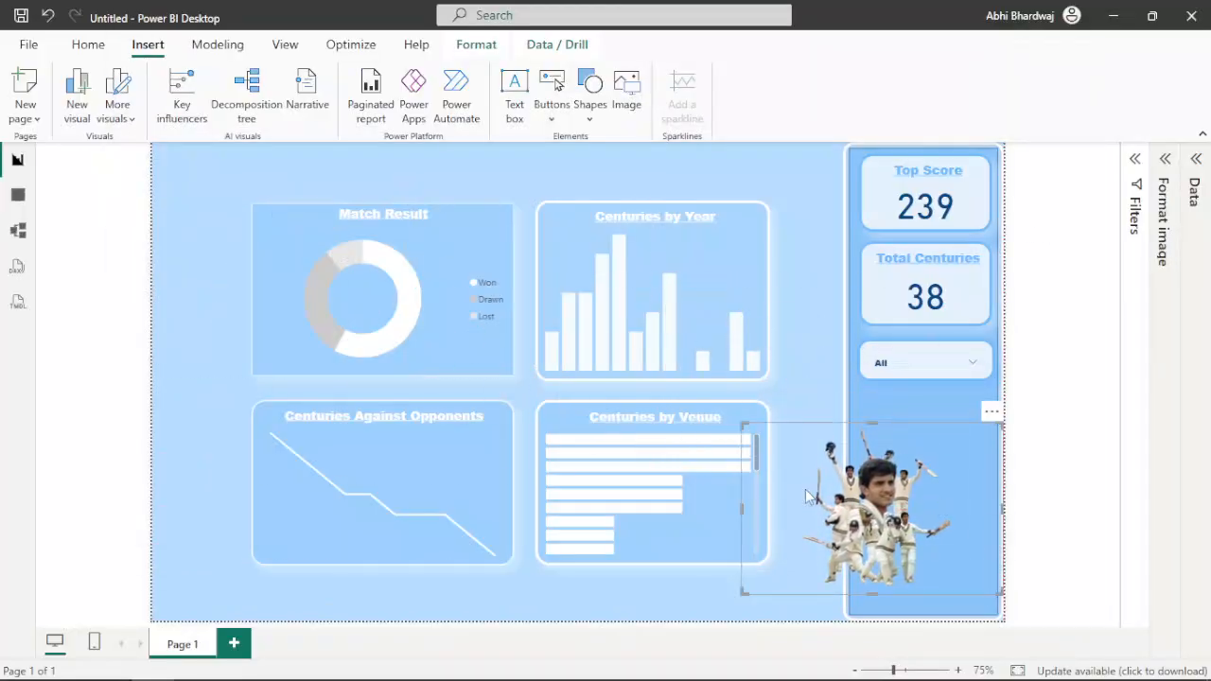
{"action": "left_click_drag", "start_coordinate": [754, 432], "coordinate": [592, 328]}
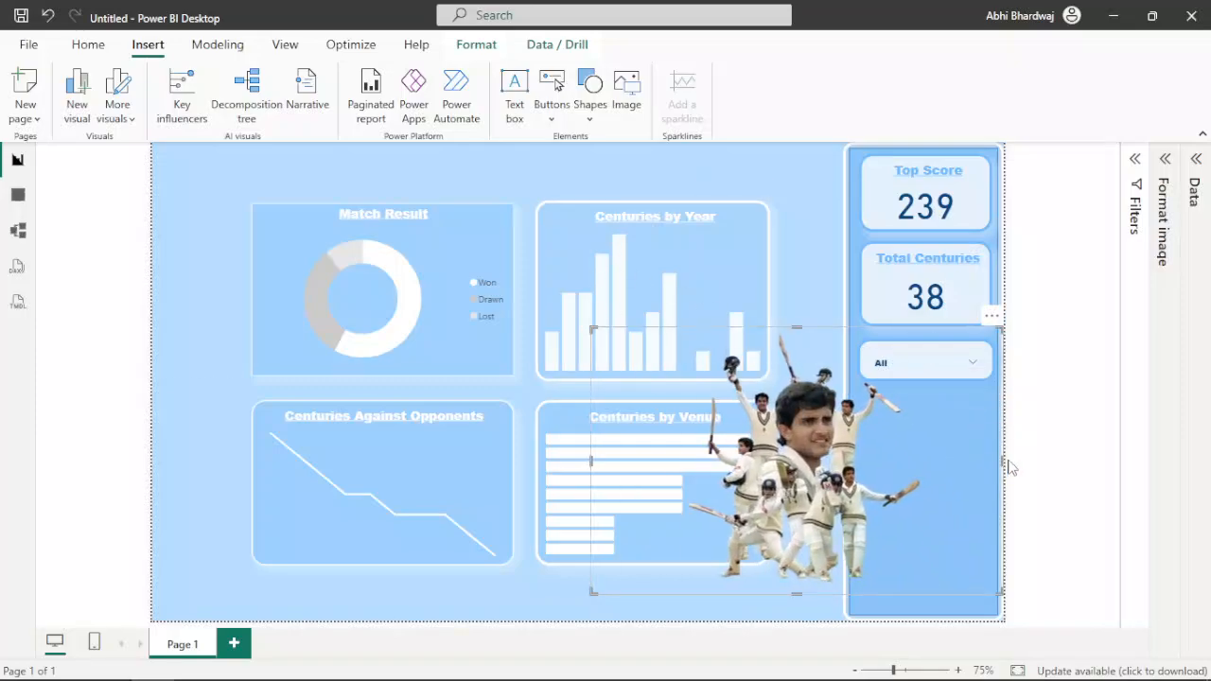
{"action": "left_click_drag", "start_coordinate": [1003, 461], "coordinate": [823, 484]}
{"action": "left_click", "coordinate": [813, 279]}
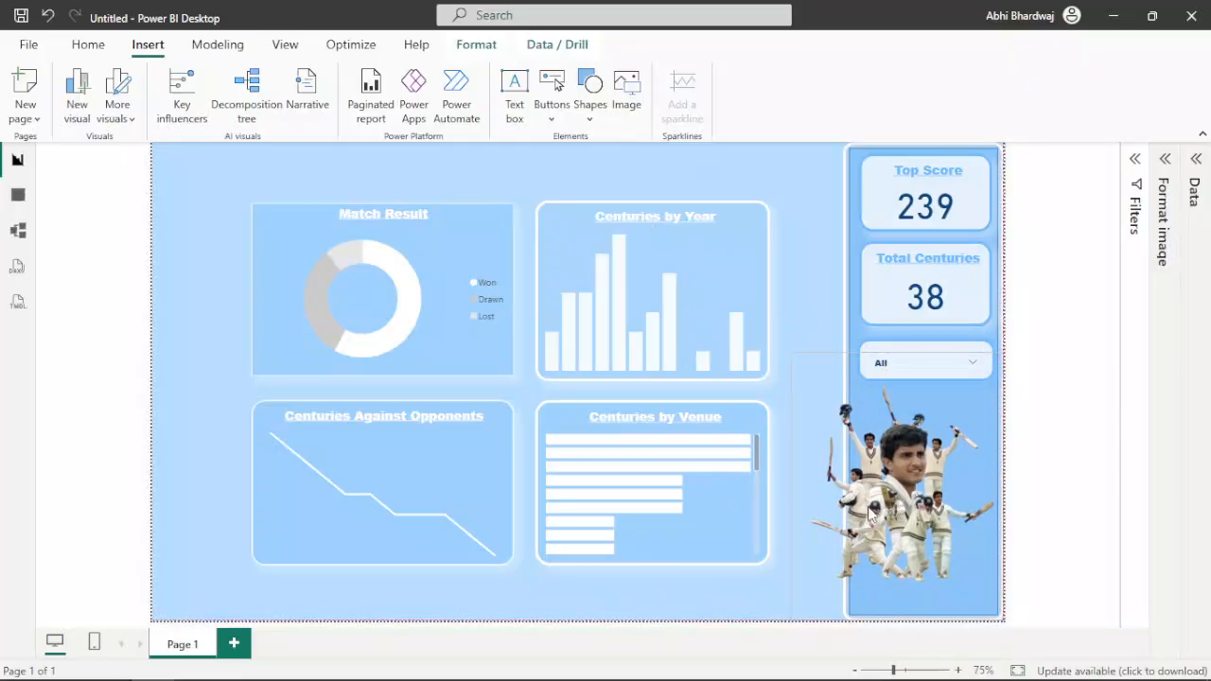
{"action": "left_click_drag", "start_coordinate": [791, 357], "coordinate": [821, 379]}
{"action": "left_click_drag", "start_coordinate": [841, 532], "coordinate": [843, 509]}
{"action": "left_click", "coordinate": [816, 281]}
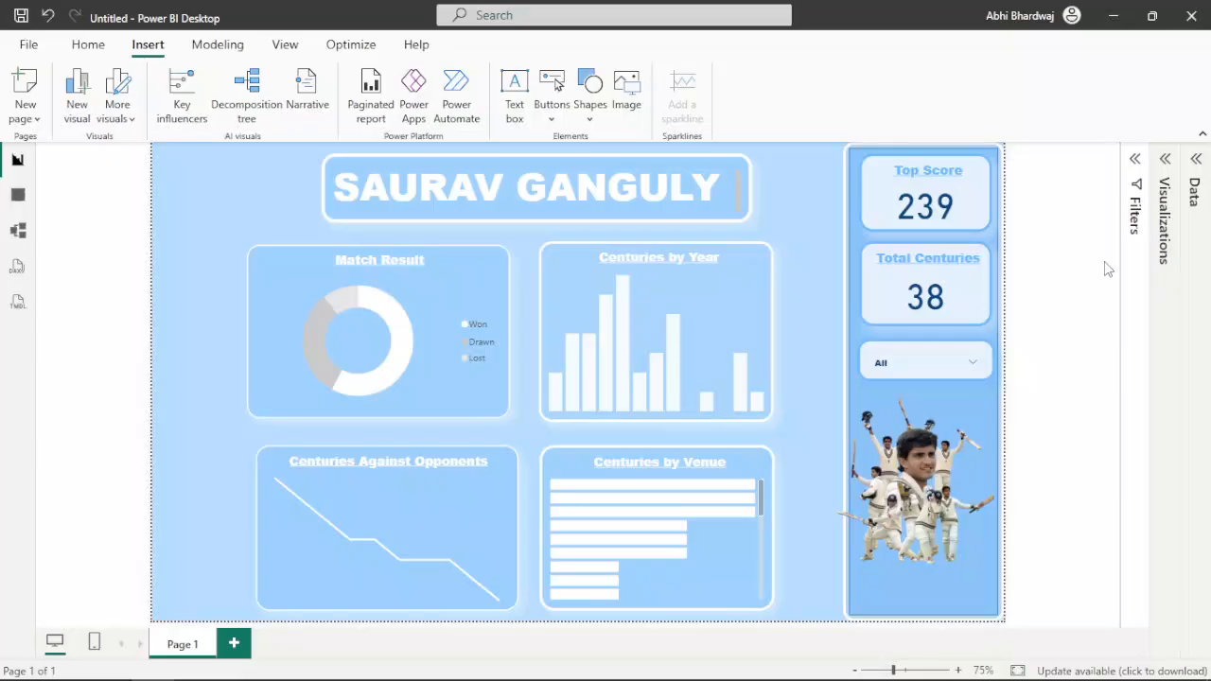
Step: Test the Against slicer by filtering on Kenya, New Zealand, Namibia, England, Bangladesh, Australia and Zimbabwe in turn, and clear the selection
{"action": "left_click", "coordinate": [974, 361]}
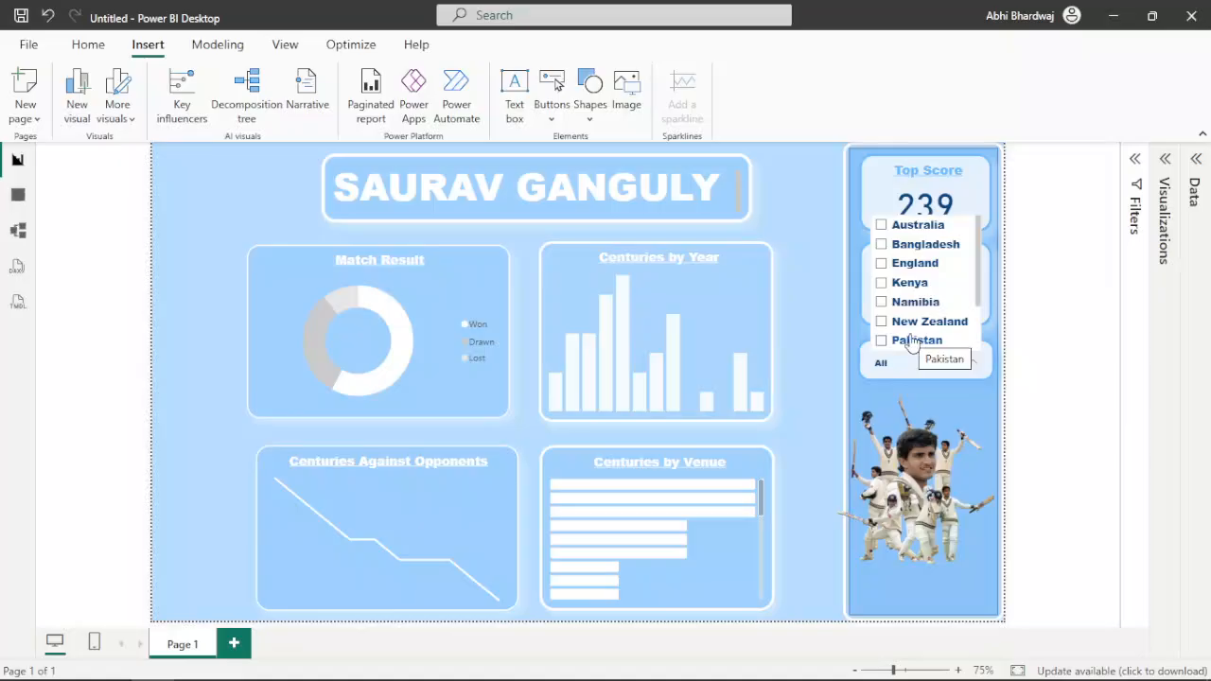
{"action": "scroll", "coordinate": [946, 282], "scroll_direction": "down", "scroll_amount": 2}
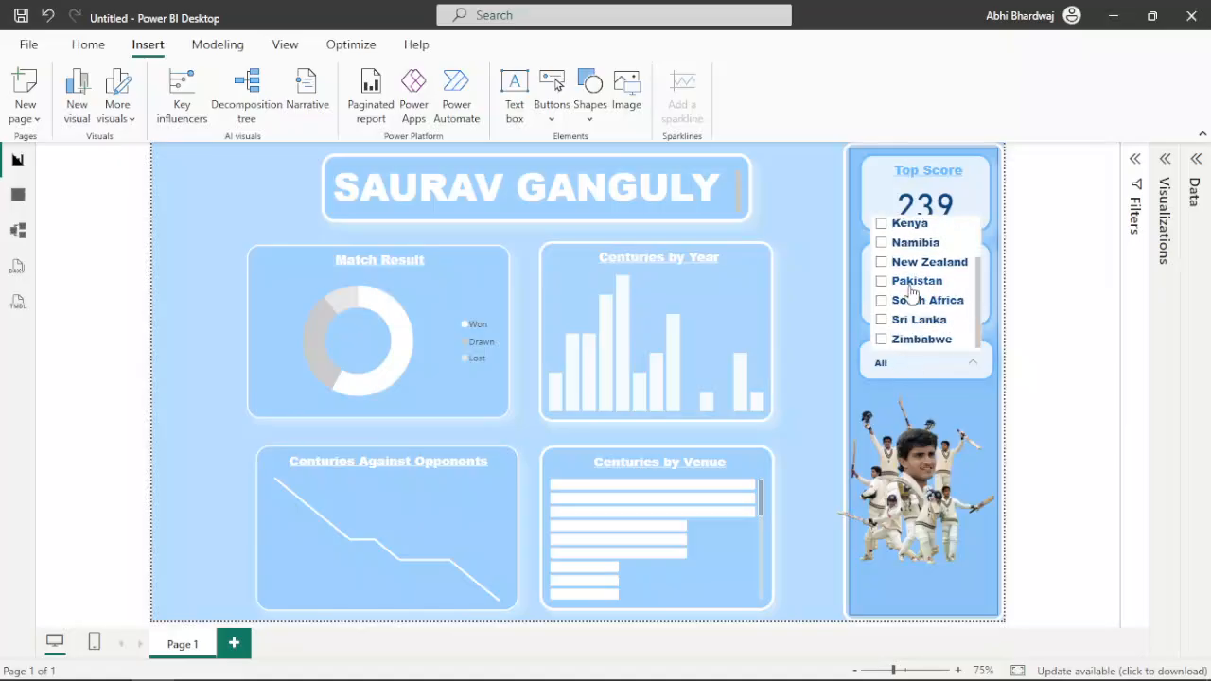
{"action": "scroll", "coordinate": [911, 292], "scroll_direction": "up", "scroll_amount": 2}
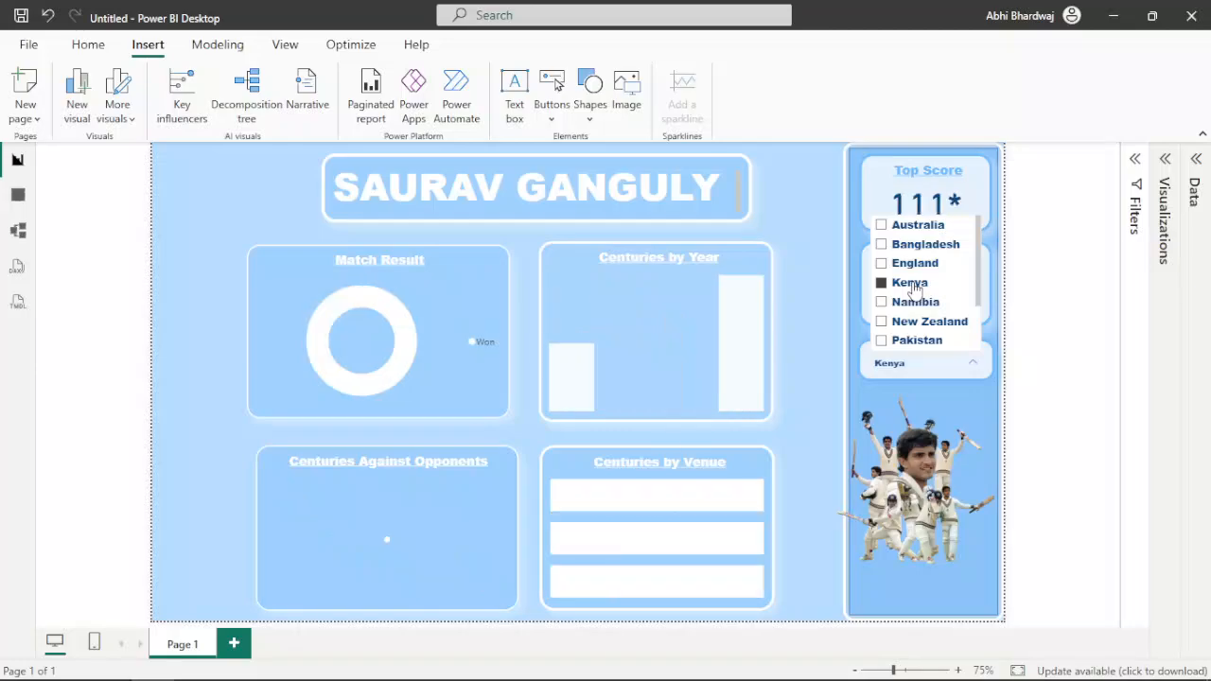
{"action": "left_click", "coordinate": [914, 320]}
{"action": "left_click", "coordinate": [913, 303]}
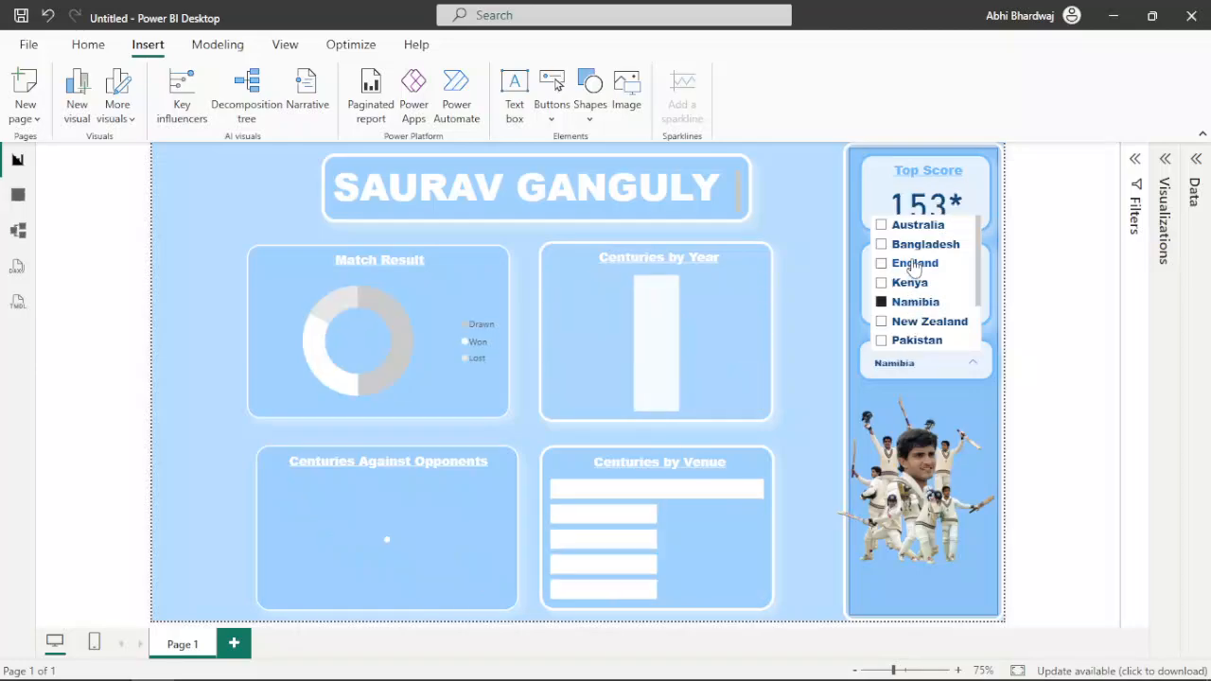
{"action": "left_click", "coordinate": [912, 263]}
{"action": "left_click", "coordinate": [908, 244]}
{"action": "left_click", "coordinate": [909, 225]}
{"action": "scroll", "coordinate": [908, 322], "scroll_direction": "down", "scroll_amount": 3}
{"action": "left_click", "coordinate": [908, 338]}
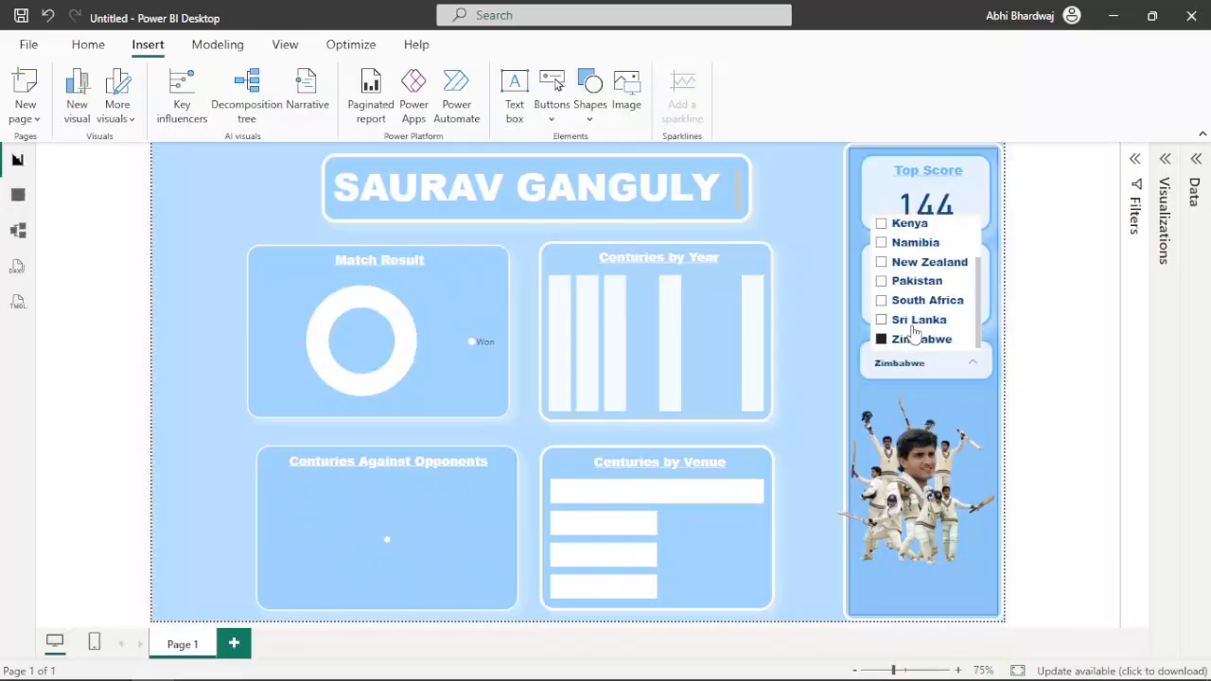
{"action": "left_click", "coordinate": [918, 342]}
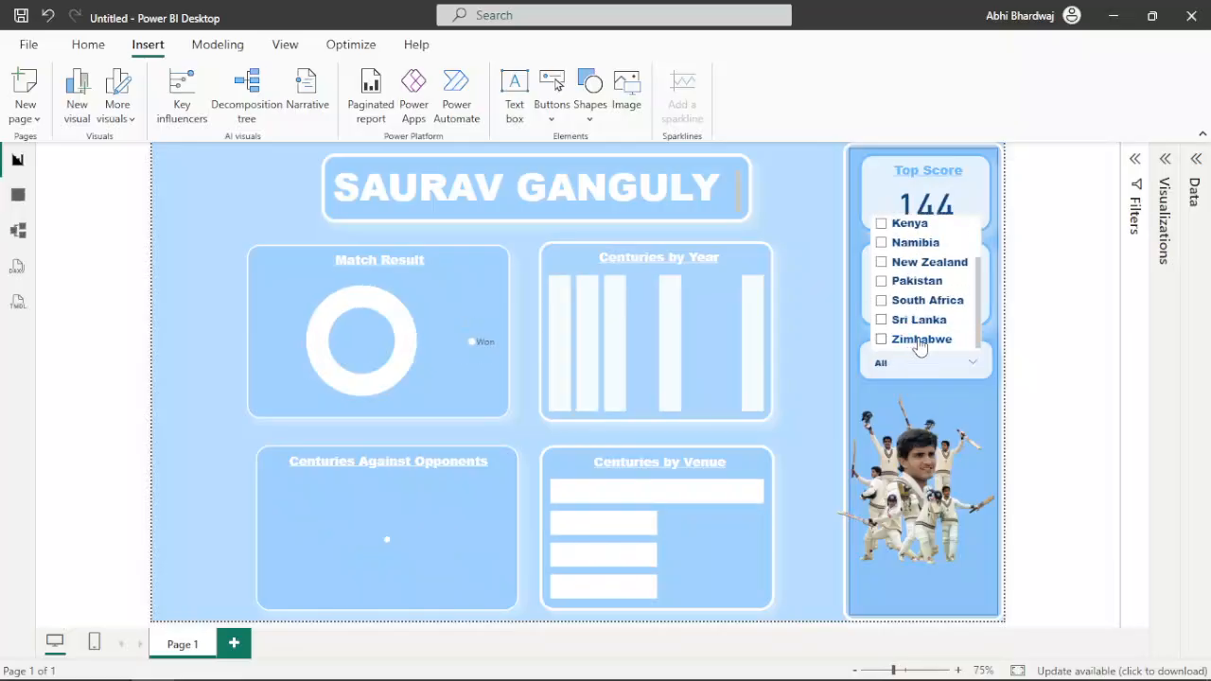
Step: Filter the report by Kenya, England and Australia in turn, then clear the Against slicer and close its list
{"action": "scroll", "coordinate": [913, 312], "scroll_direction": "up", "scroll_amount": 2}
{"action": "left_click", "coordinate": [908, 282]}
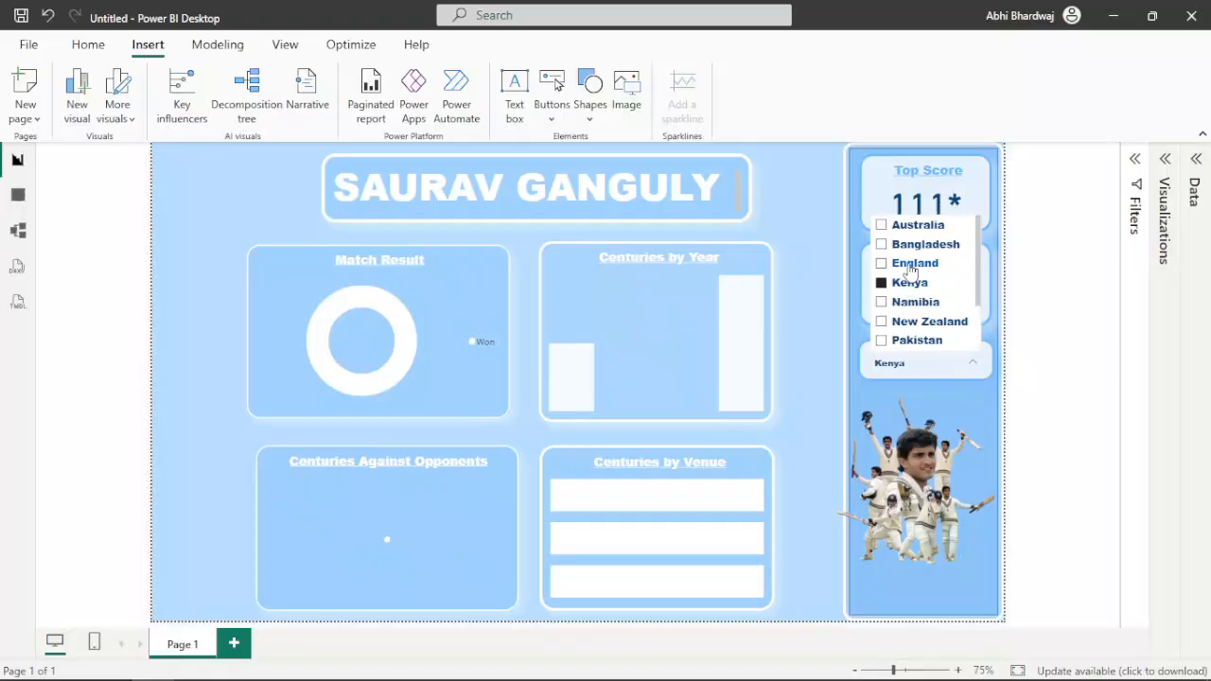
{"action": "left_click", "coordinate": [908, 263]}
{"action": "left_click", "coordinate": [905, 225]}
{"action": "left_click", "coordinate": [905, 227]}
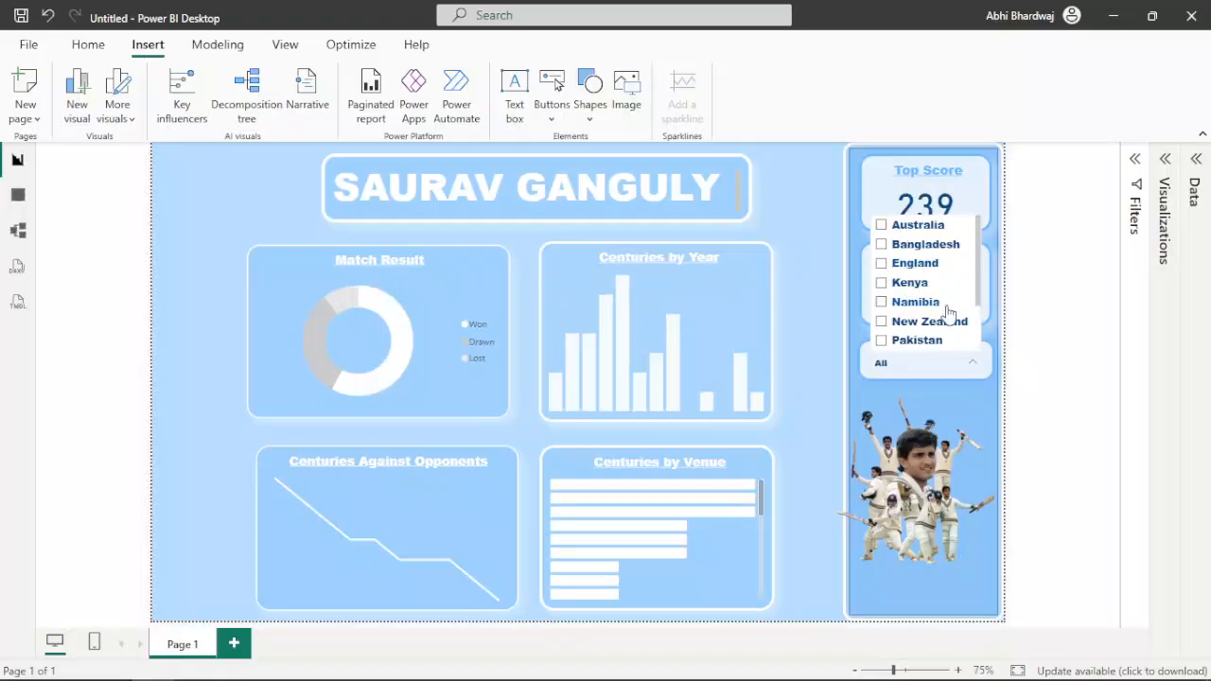
{"action": "left_click", "coordinate": [1048, 314]}
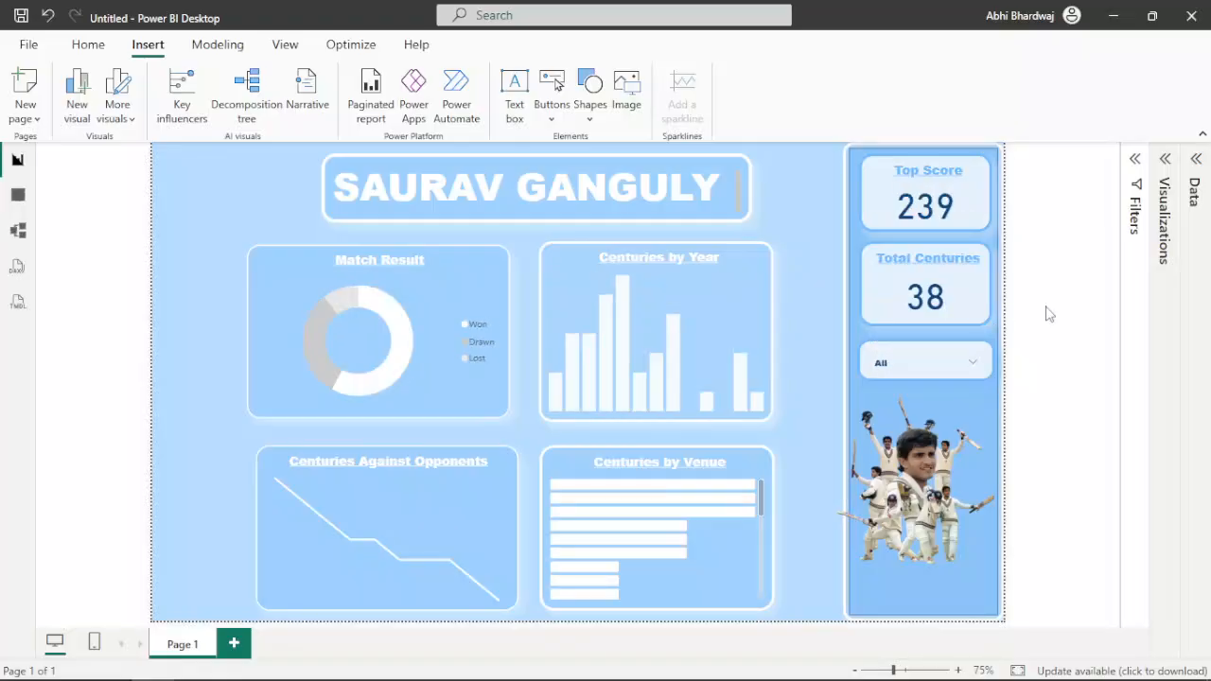